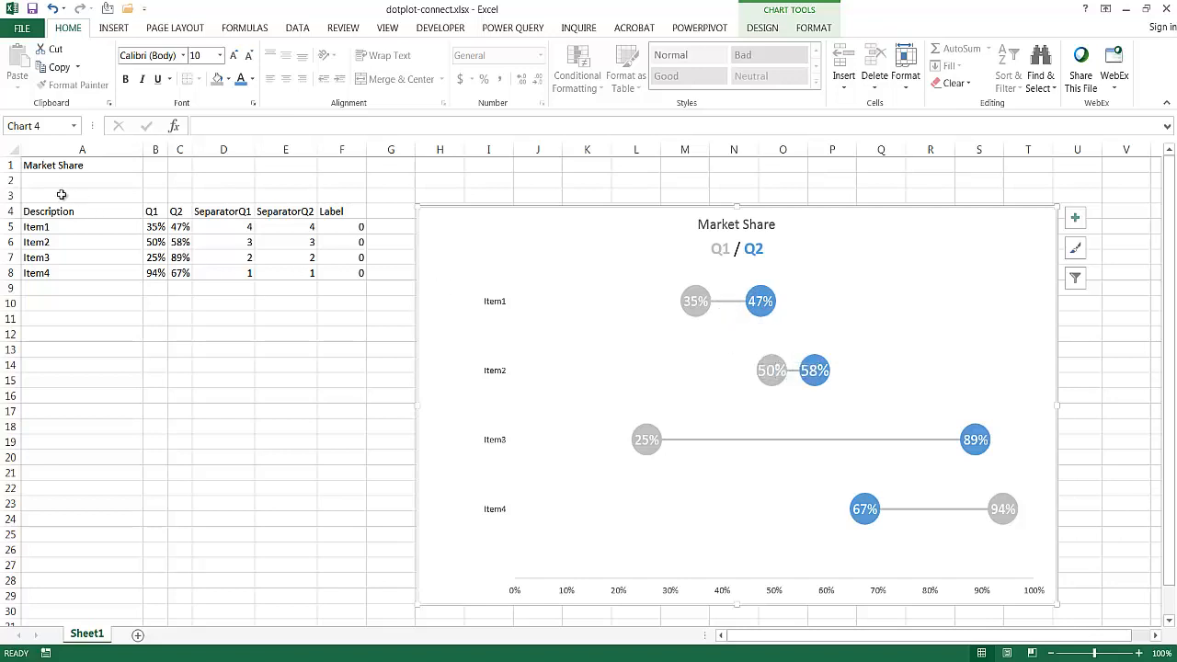
{"action": "left_click", "coordinate": [65, 163]}
{"action": "left_click_drag", "start_coordinate": [89, 192], "coordinate": [342, 276]}
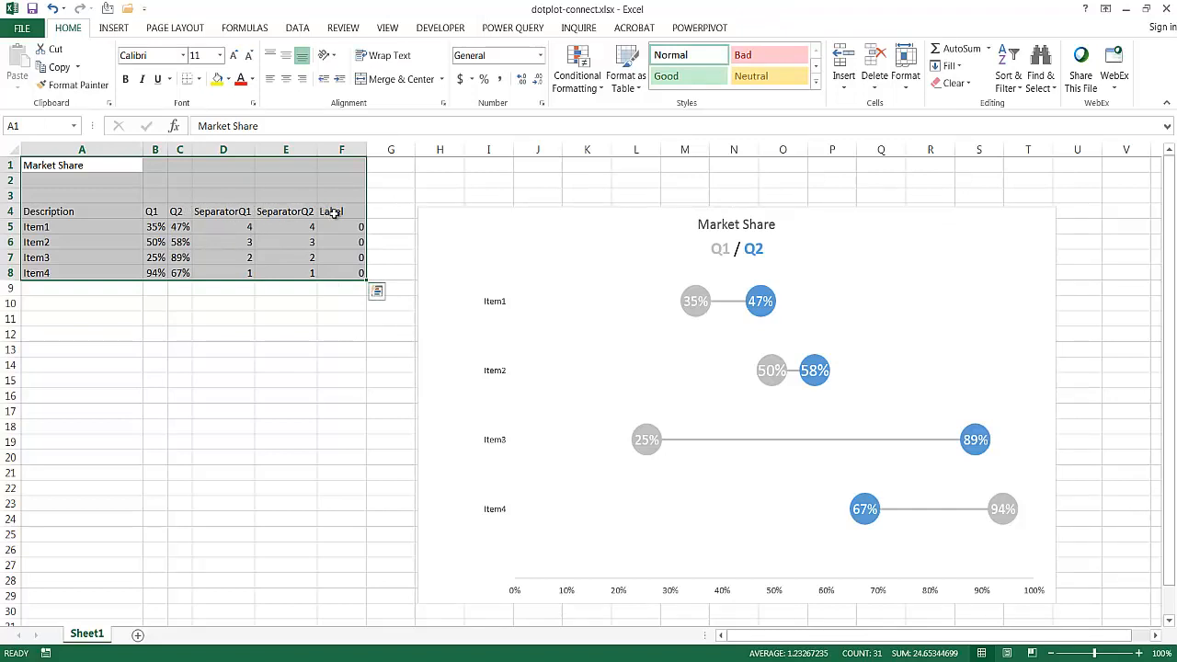
{"action": "left_click_drag", "start_coordinate": [152, 212], "coordinate": [179, 211]}
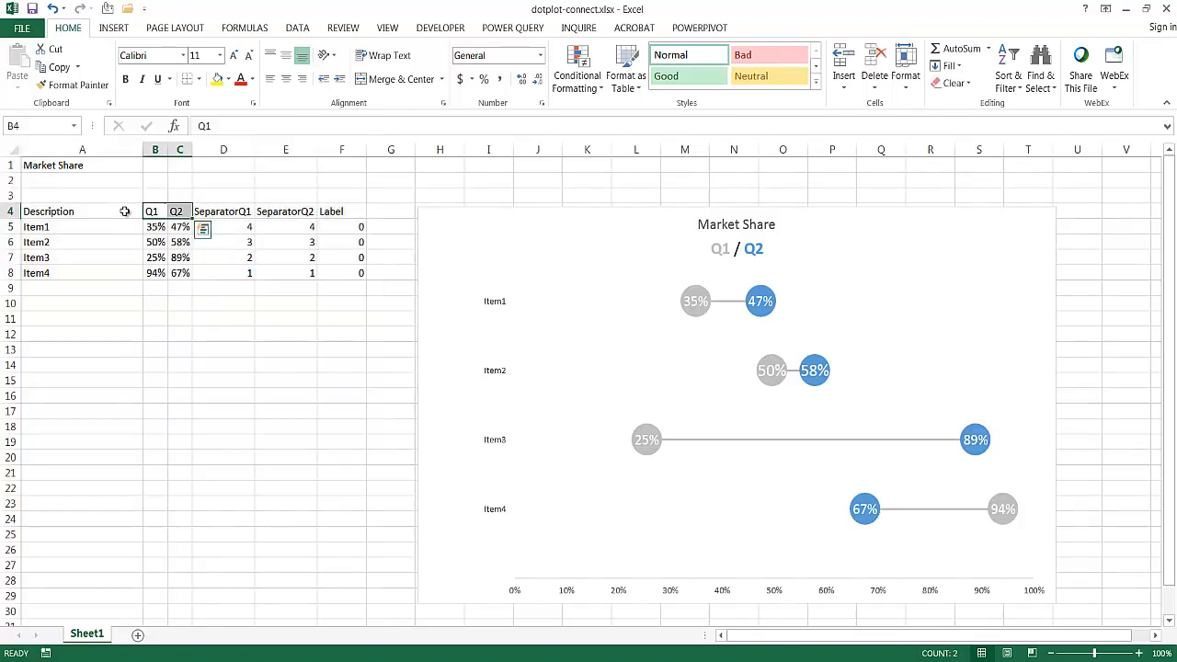
{"action": "left_click", "coordinate": [124, 212]}
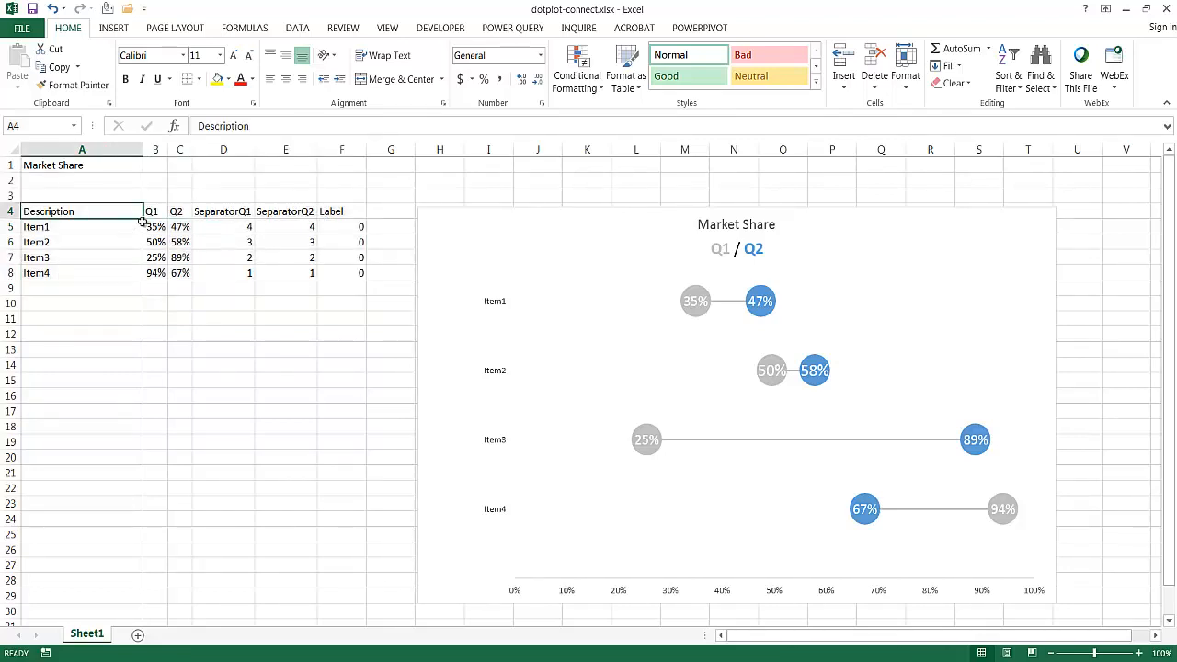
{"action": "left_click", "coordinate": [152, 212]}
{"action": "left_click", "coordinate": [178, 211]}
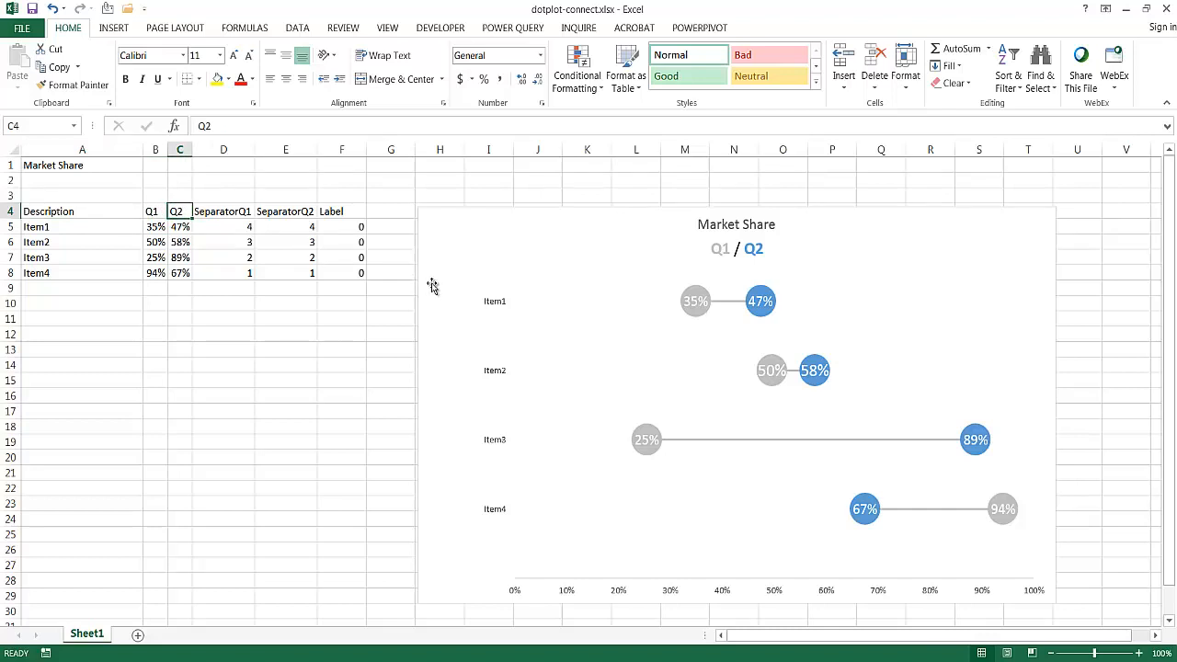
- Copy the Market Share table in A1:F8 and paste it at A1 of a new worksheet
{"action": "left_click_drag", "start_coordinate": [365, 273], "coordinate": [77, 164]}
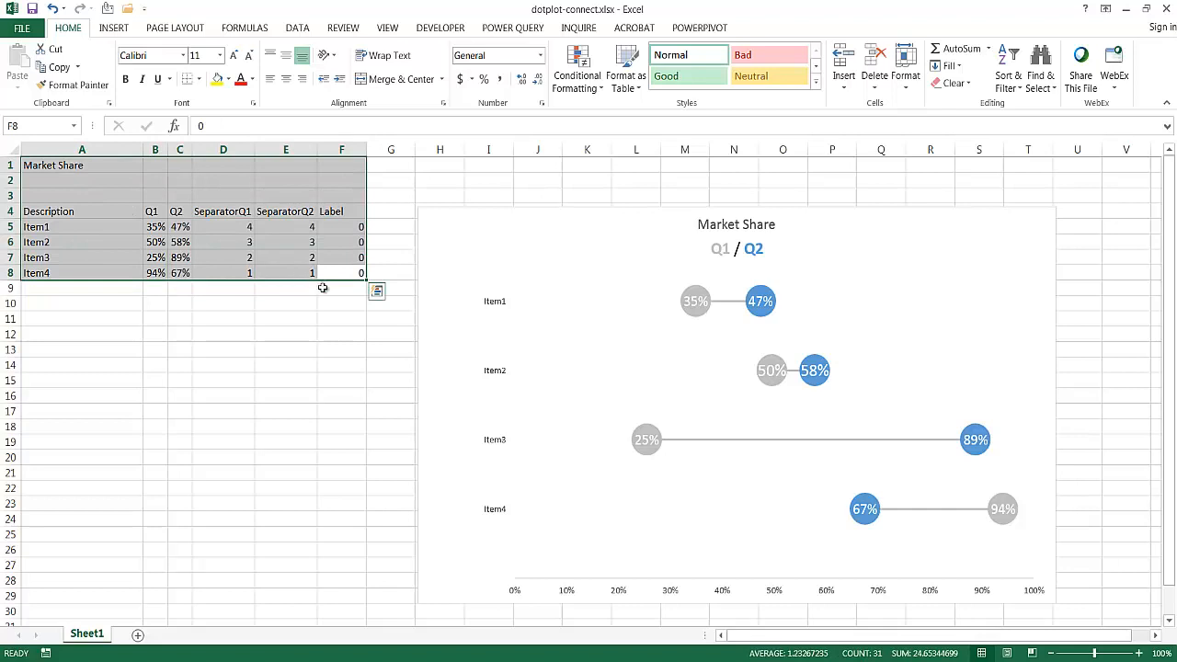
{"action": "key", "text": "ctrl+c"}
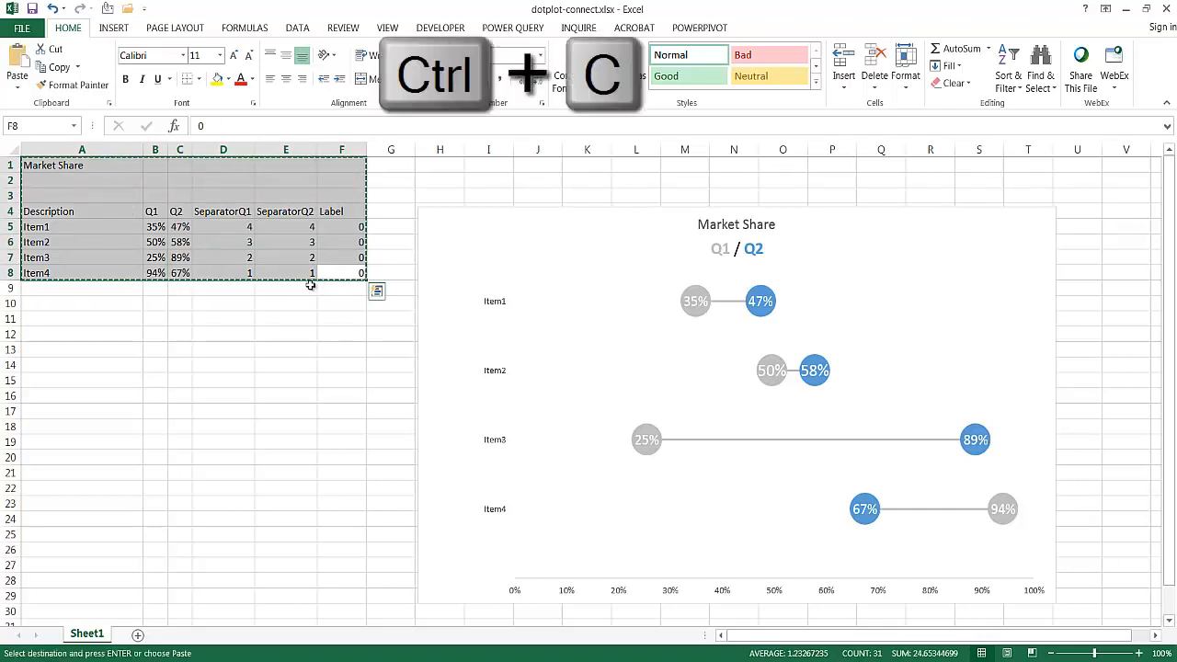
{"action": "left_click", "coordinate": [138, 634]}
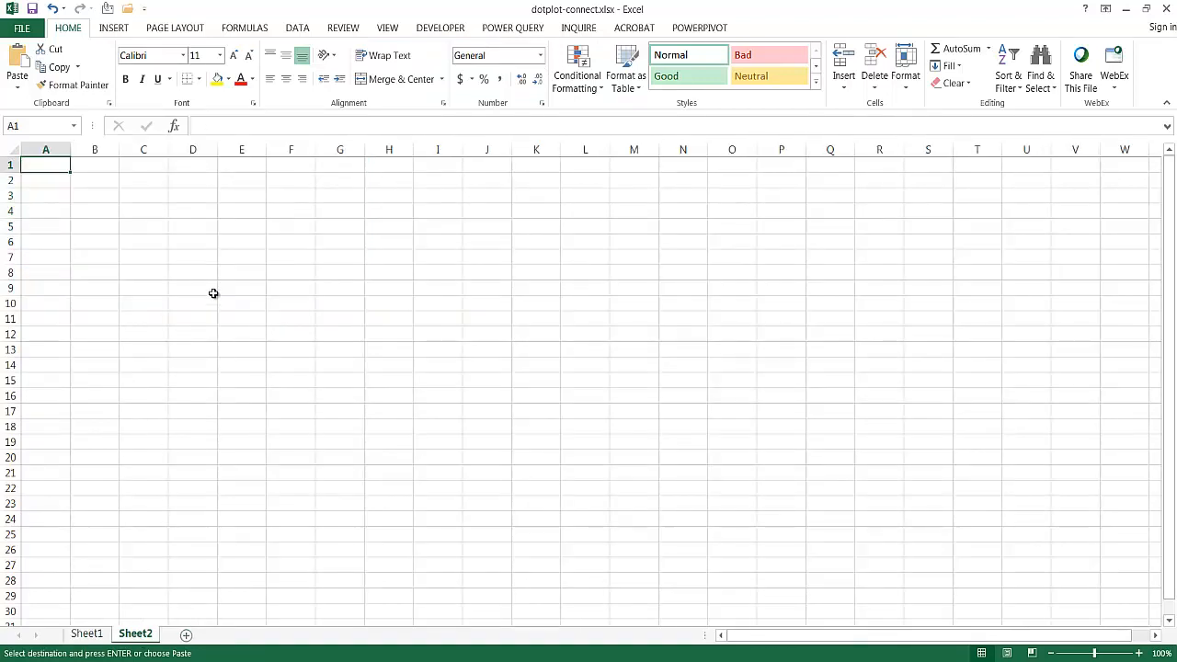
{"action": "left_click", "coordinate": [17, 57]}
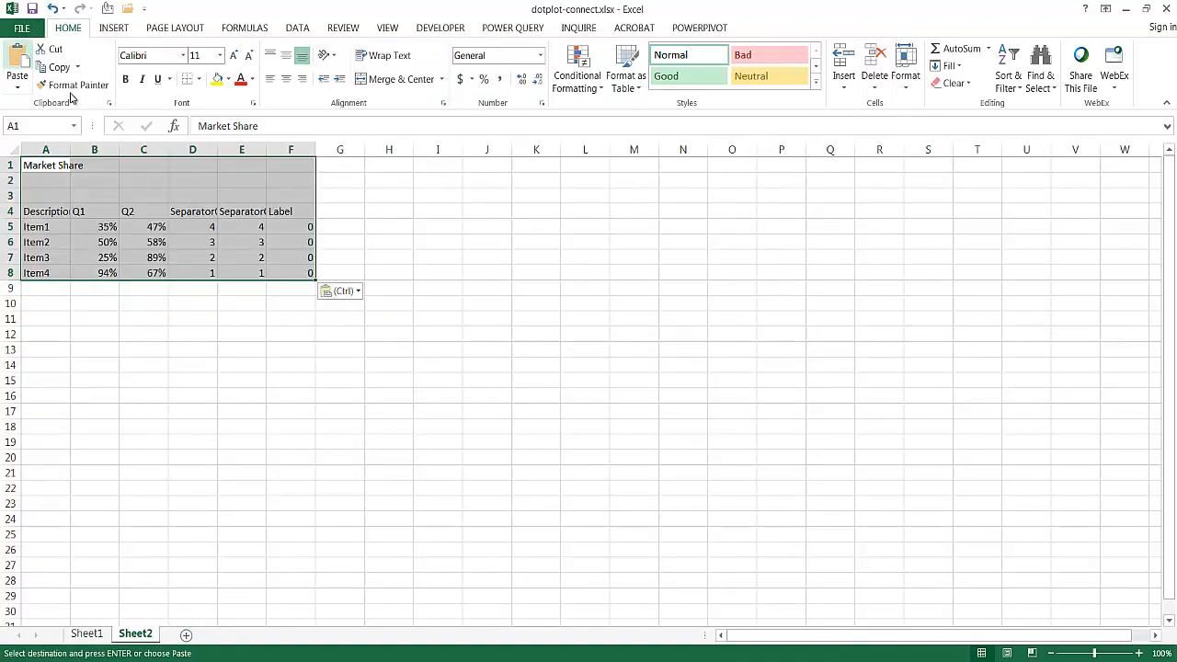
- Auto-fit the widths of all columns on the new sheet so the table headers fit
{"action": "left_click", "coordinate": [194, 211]}
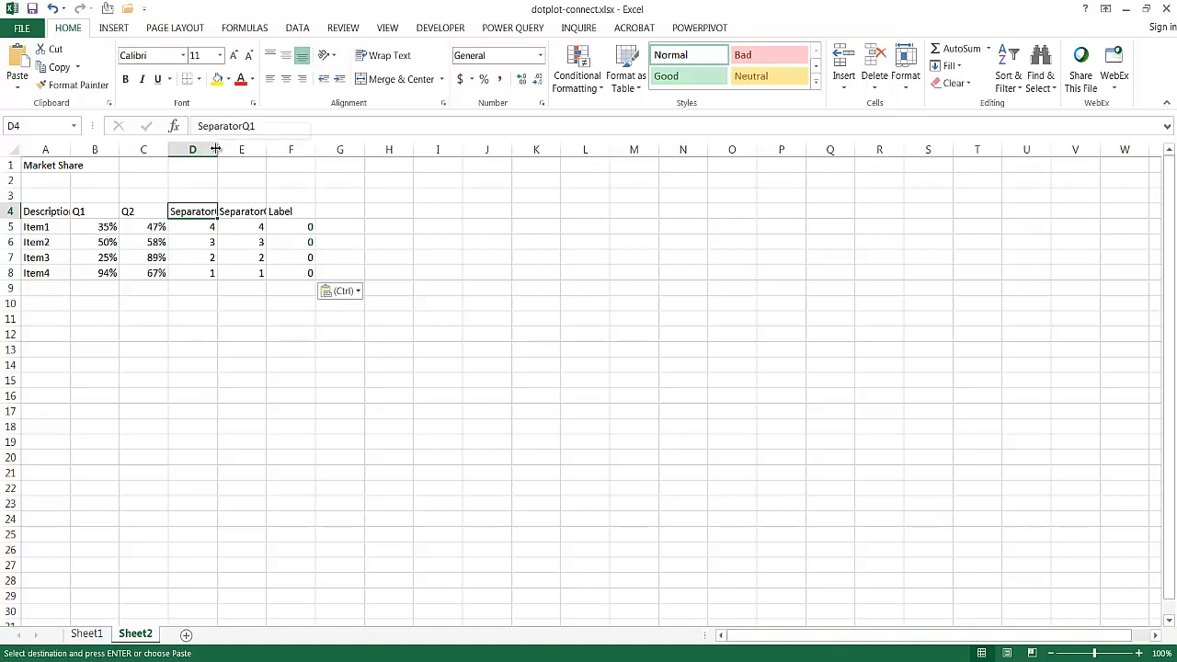
{"action": "left_click_drag", "start_coordinate": [217, 149], "coordinate": [229, 150]}
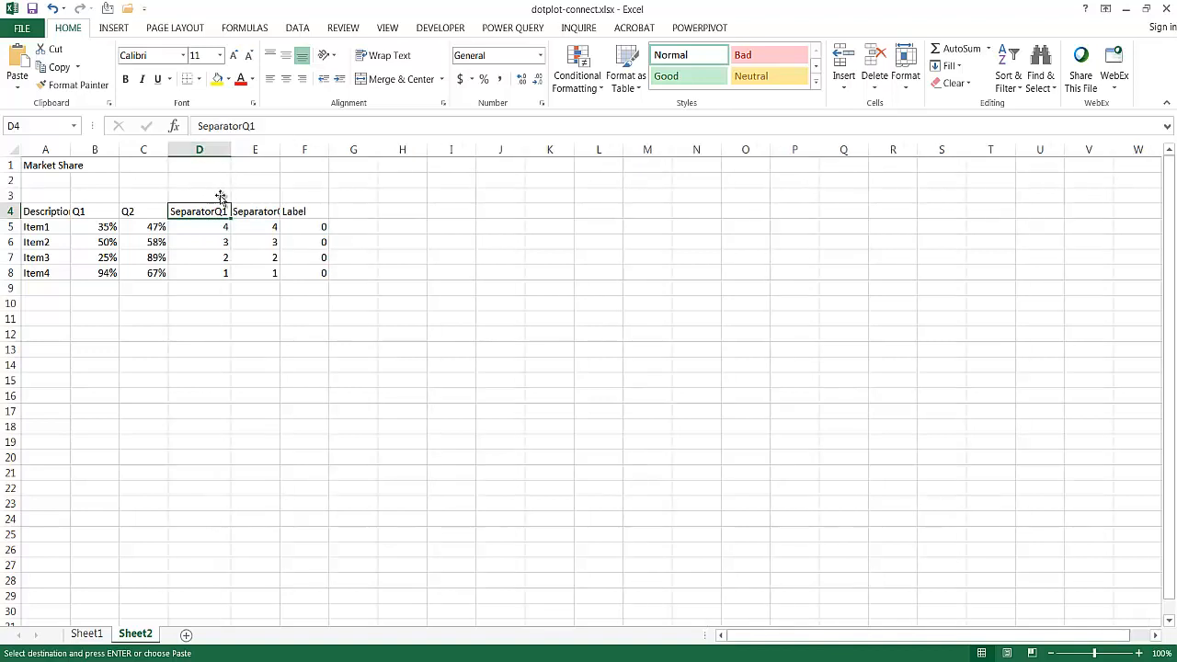
{"action": "left_click", "coordinate": [11, 150]}
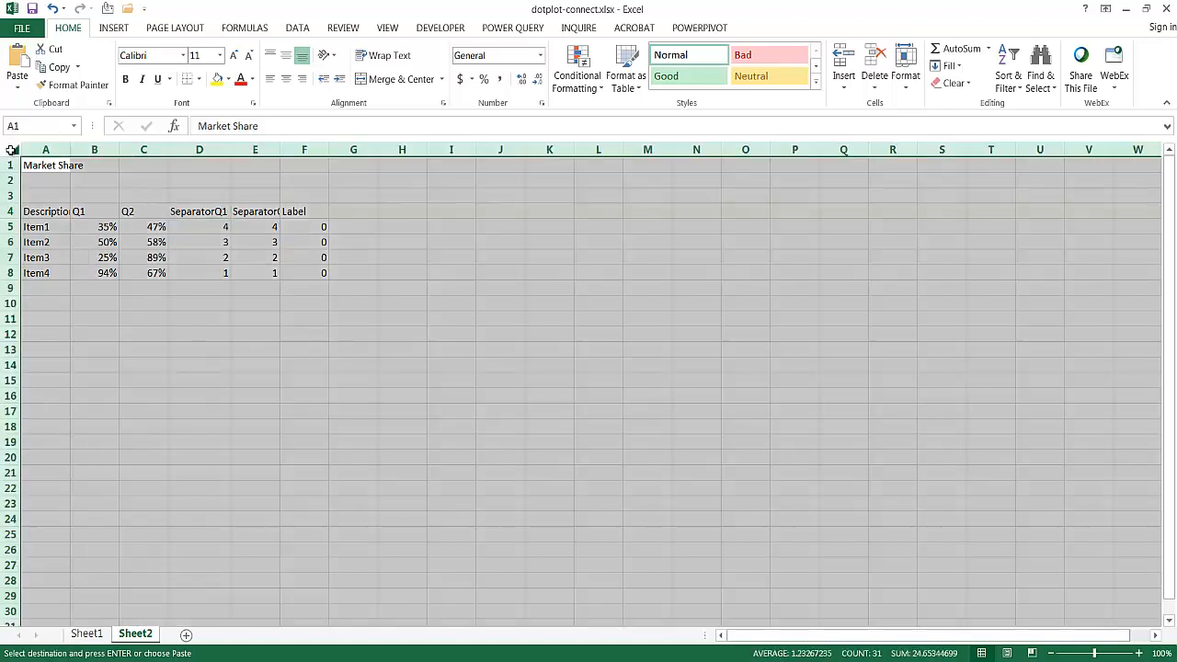
{"action": "double_click", "coordinate": [71, 150]}
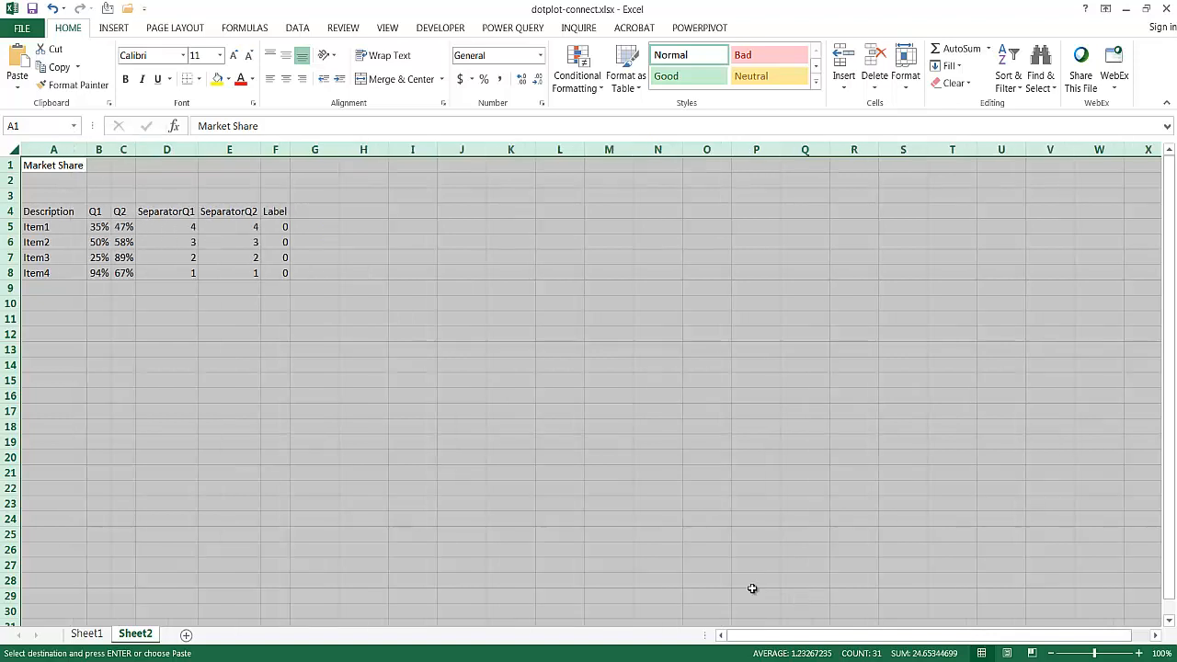
{"action": "left_click", "coordinate": [372, 315]}
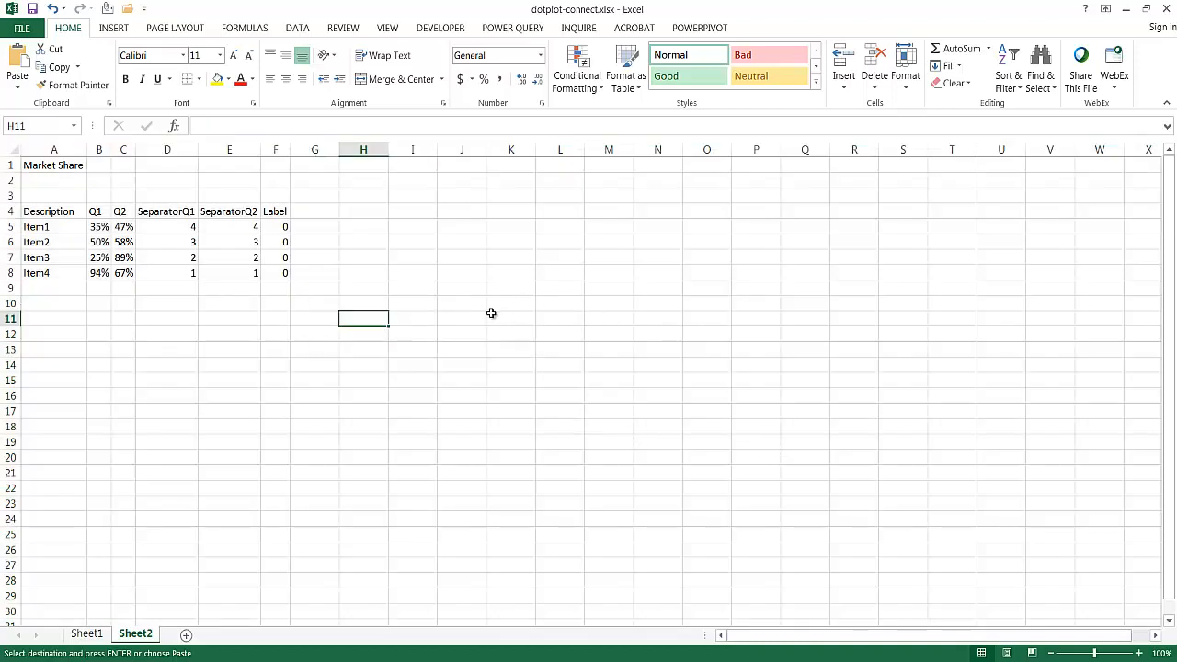
- Insert an empty scatter chart with smooth lines and markers, and enlarge it to span about I5 to V28
{"action": "left_click", "coordinate": [179, 257]}
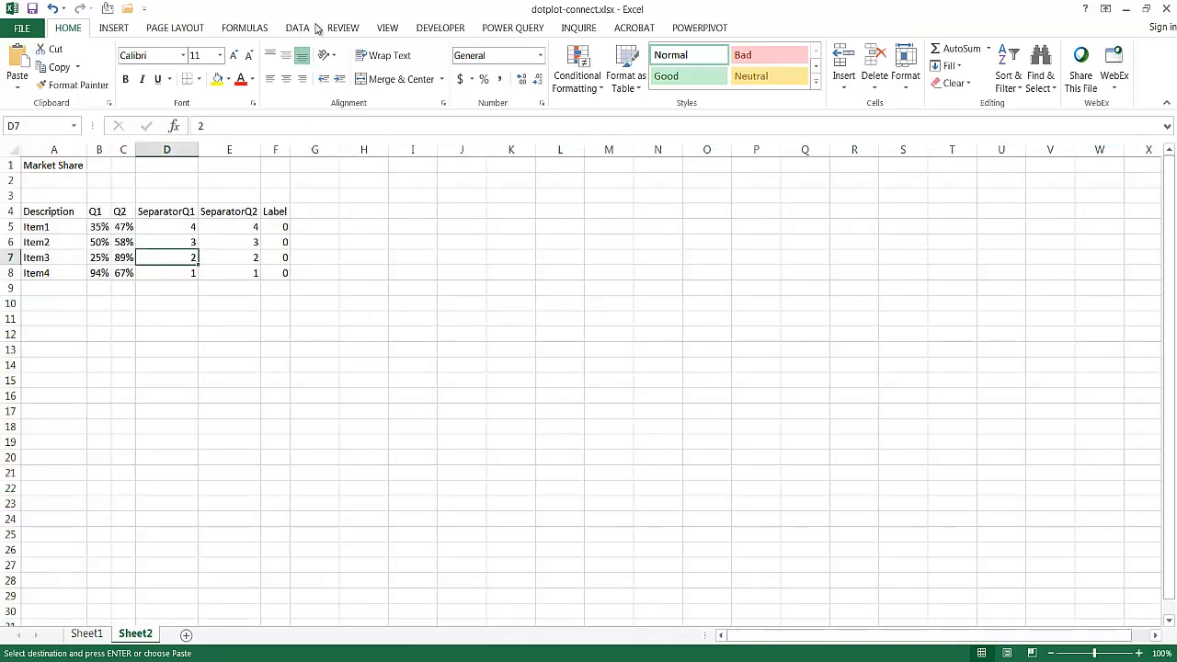
{"action": "left_click", "coordinate": [114, 29]}
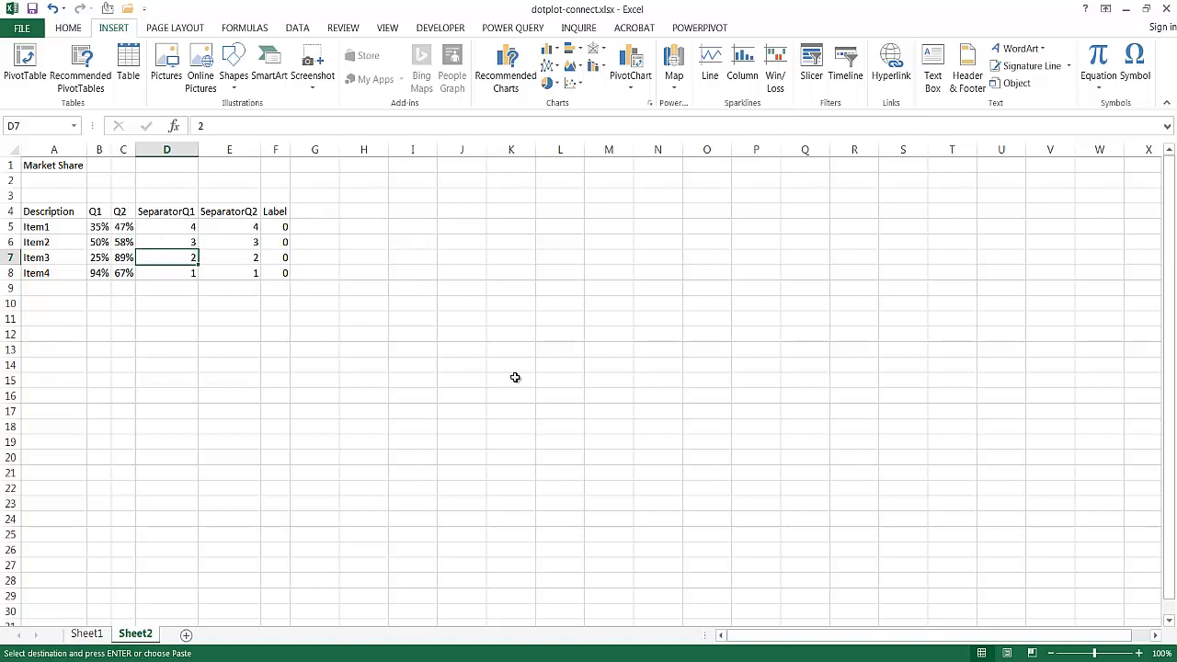
{"action": "left_click", "coordinate": [501, 337]}
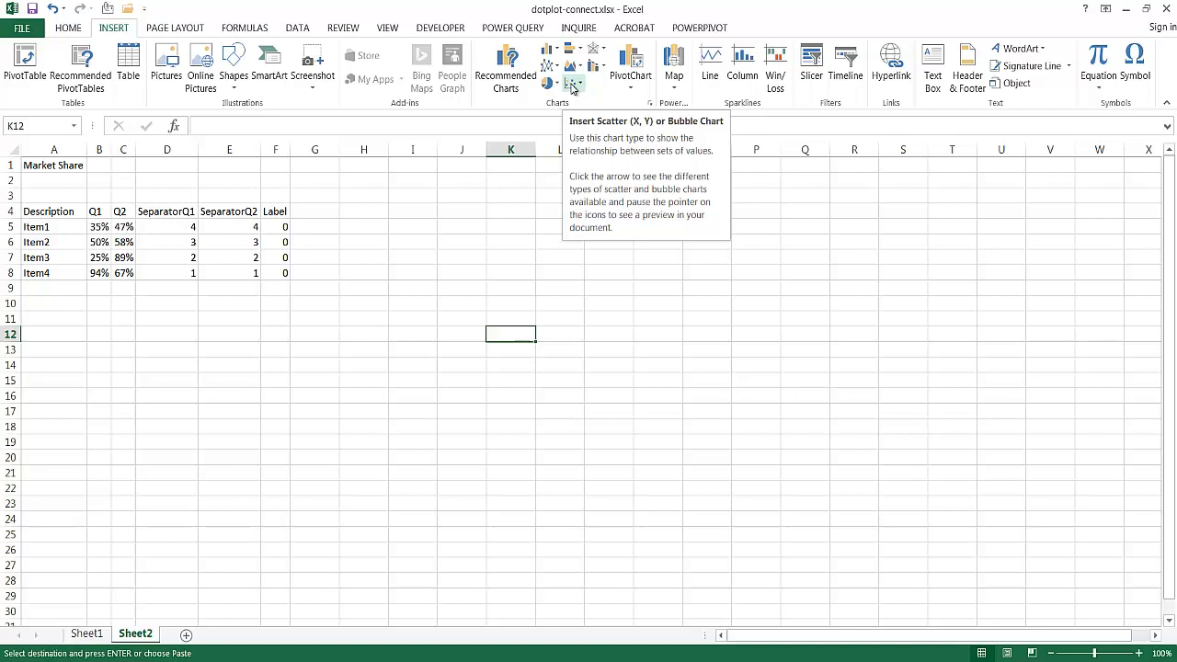
{"action": "left_click", "coordinate": [572, 84]}
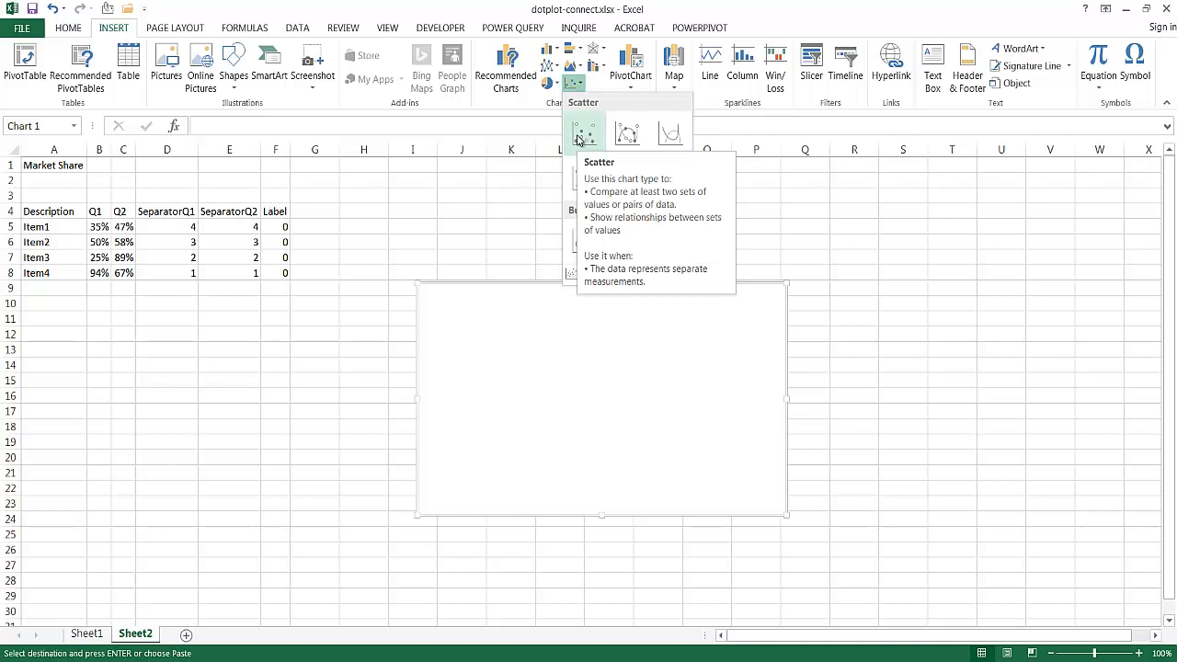
{"action": "left_click", "coordinate": [626, 134]}
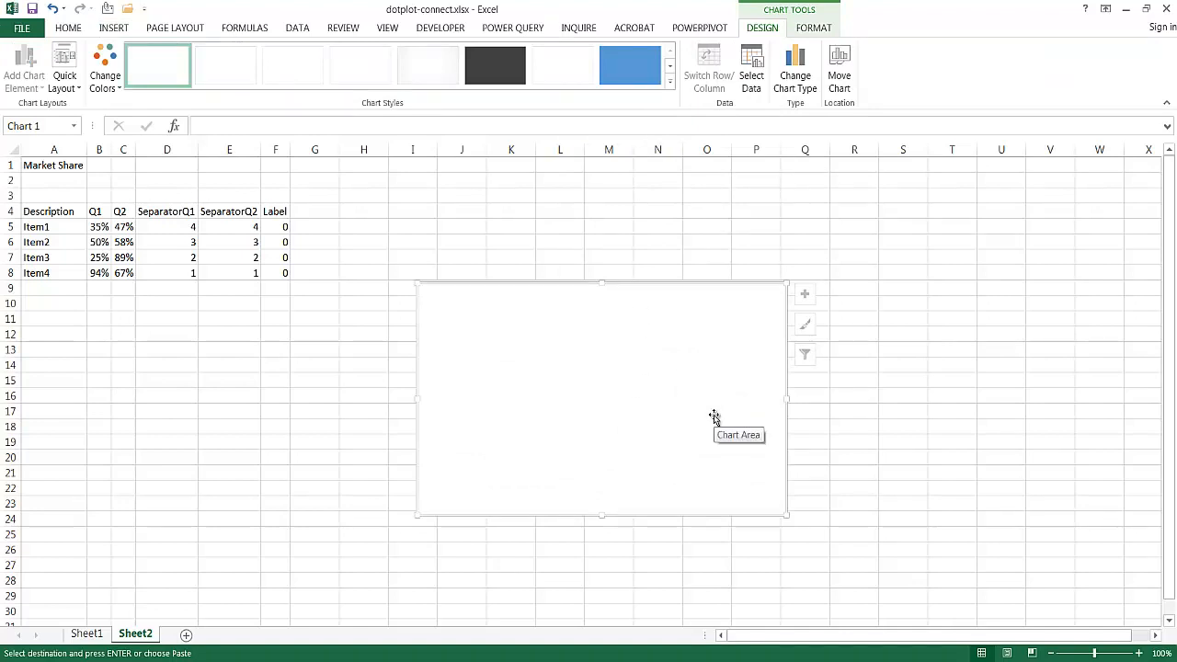
{"action": "left_click_drag", "start_coordinate": [677, 281], "coordinate": [649, 228]}
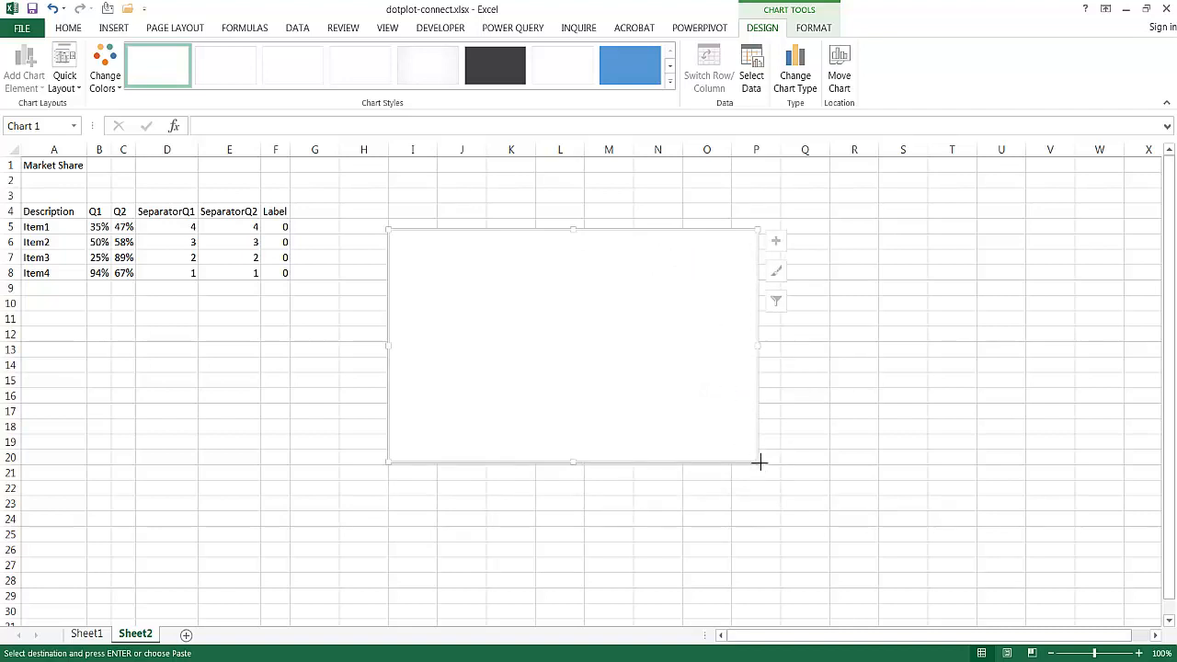
{"action": "left_click_drag", "start_coordinate": [758, 461], "coordinate": [1064, 582]}
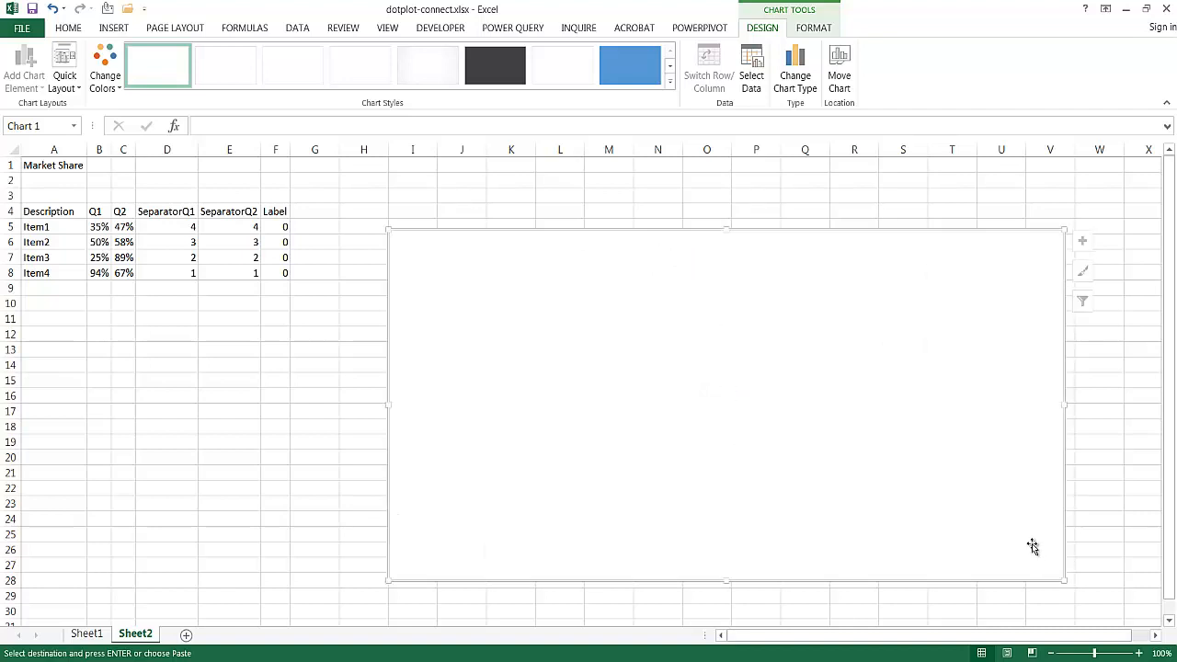
- Add a chart series named from A5, with X values B5:C5 and Y values D5:E5
{"action": "left_click", "coordinate": [752, 63]}
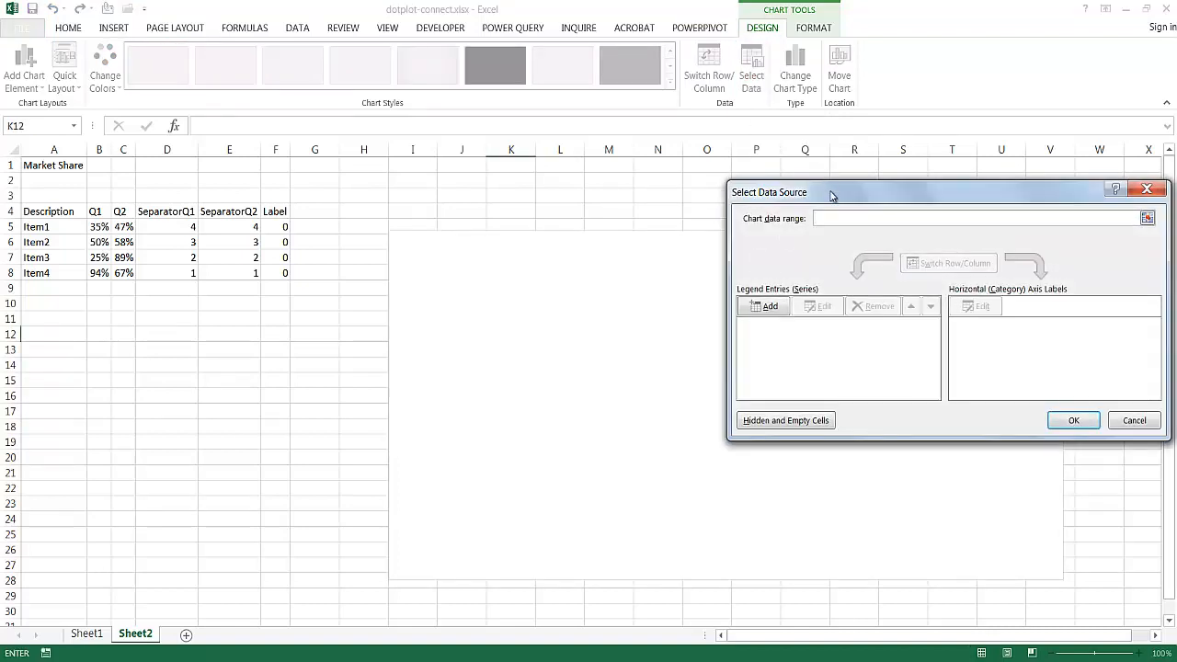
{"action": "left_click_drag", "start_coordinate": [831, 196], "coordinate": [788, 195]}
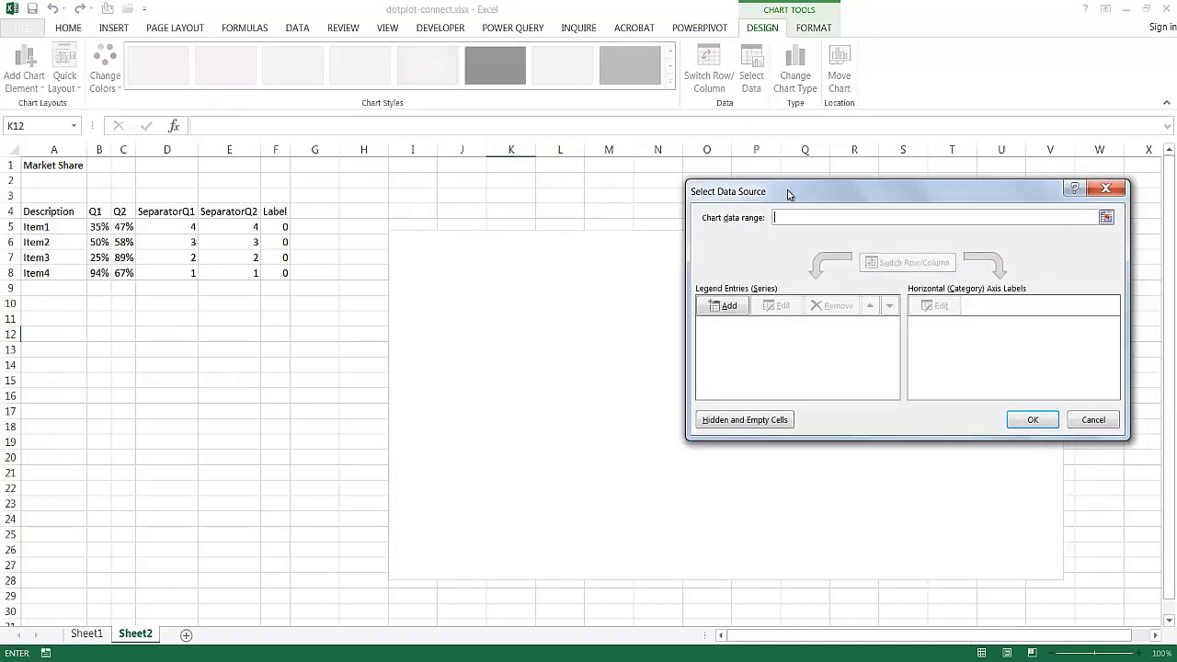
{"action": "left_click", "coordinate": [726, 309]}
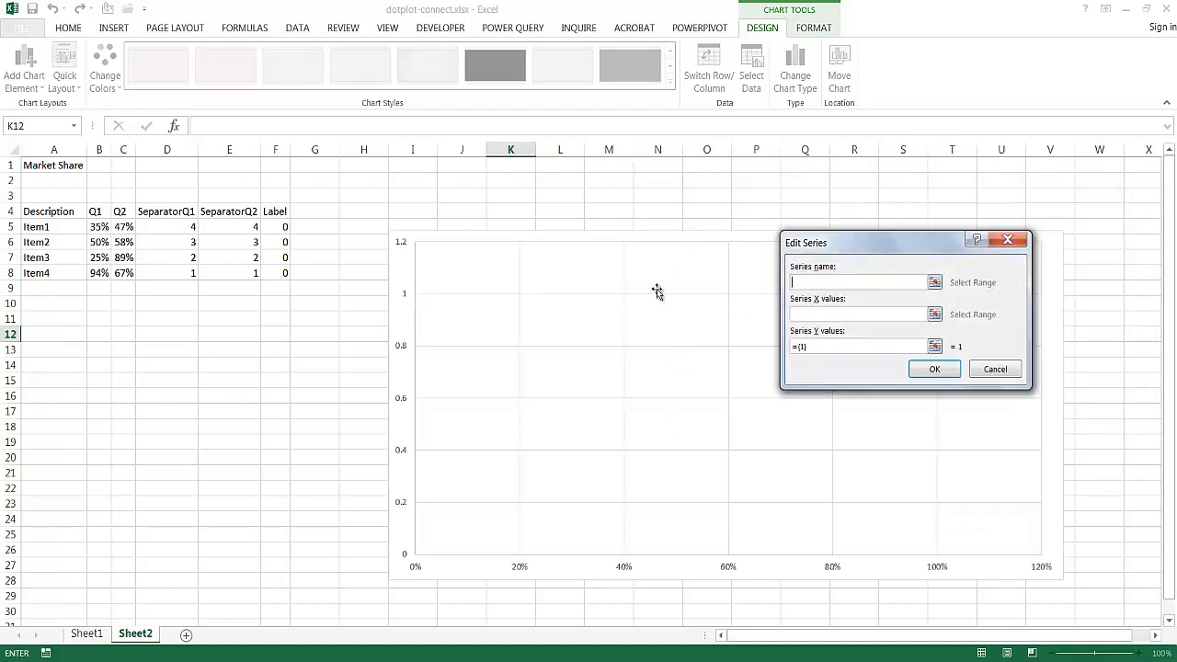
{"action": "left_click", "coordinate": [67, 228]}
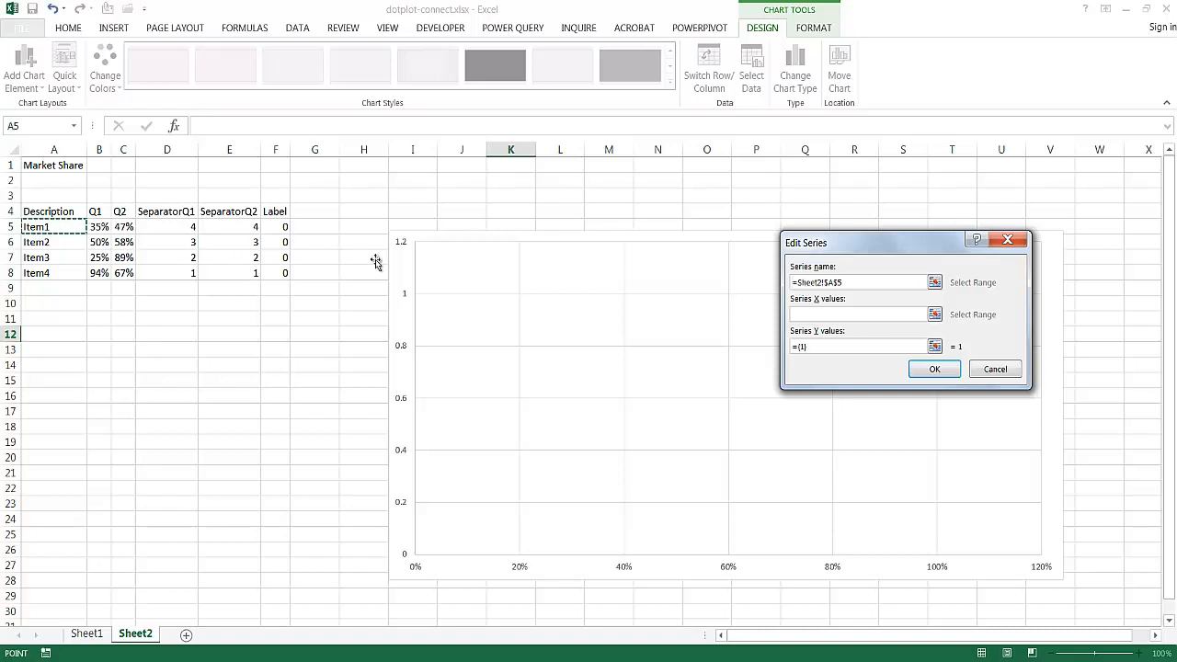
{"action": "left_click", "coordinate": [819, 316]}
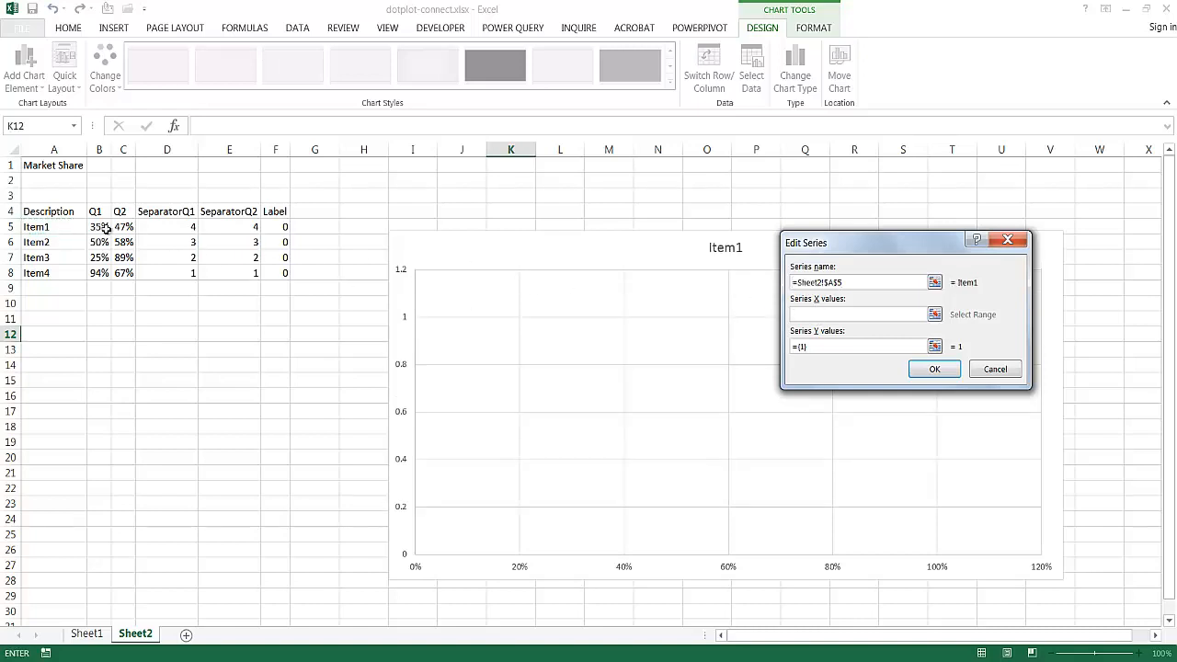
{"action": "left_click_drag", "start_coordinate": [99, 228], "coordinate": [126, 230]}
{"action": "left_click", "coordinate": [829, 347]}
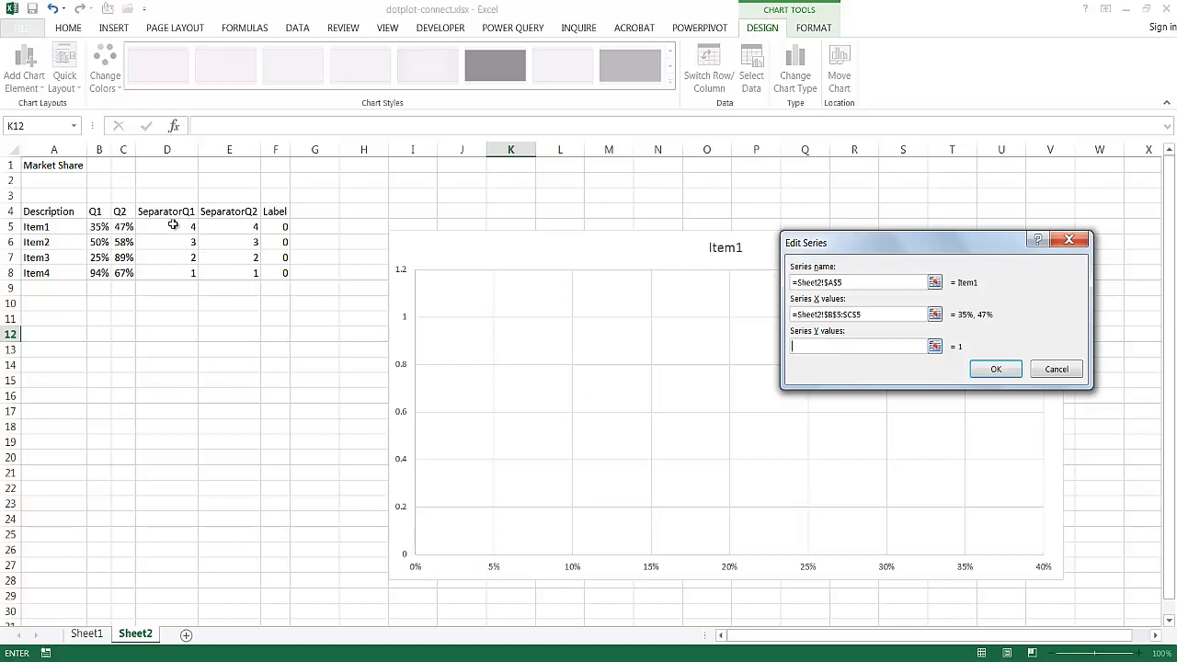
{"action": "left_click_drag", "start_coordinate": [172, 225], "coordinate": [229, 228]}
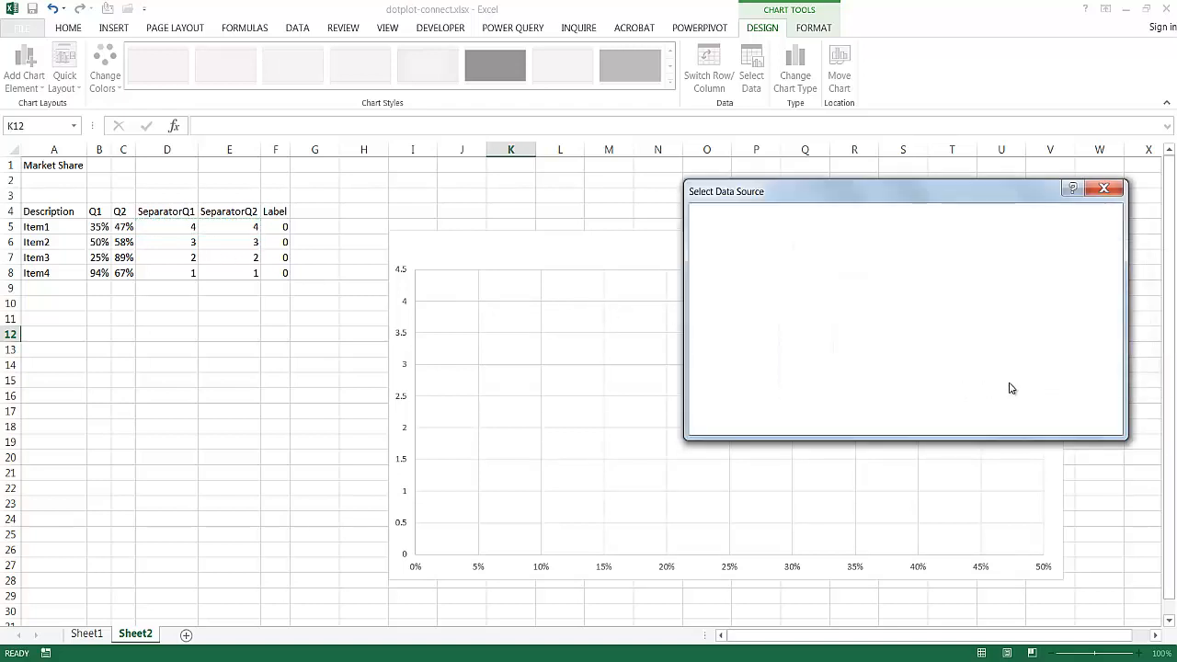
{"action": "left_click", "coordinate": [1034, 421]}
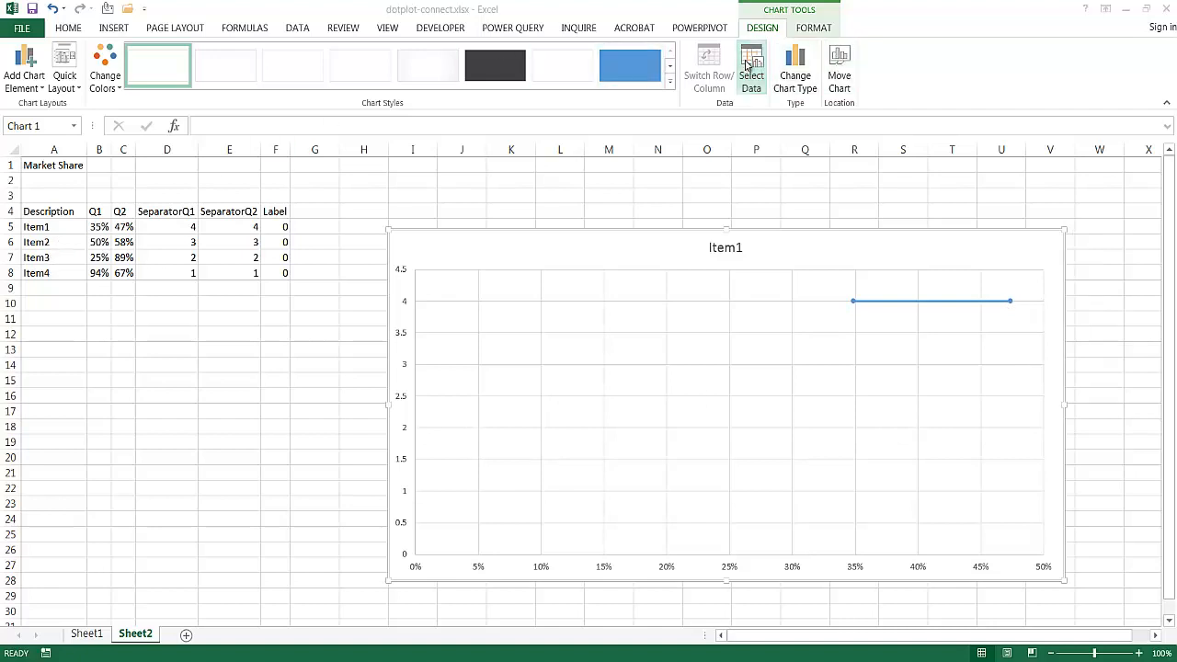
- Add a second chart series named from A6, with X value C6 and Y values D6:E6
{"action": "left_click", "coordinate": [750, 72]}
{"action": "left_click", "coordinate": [725, 308]}
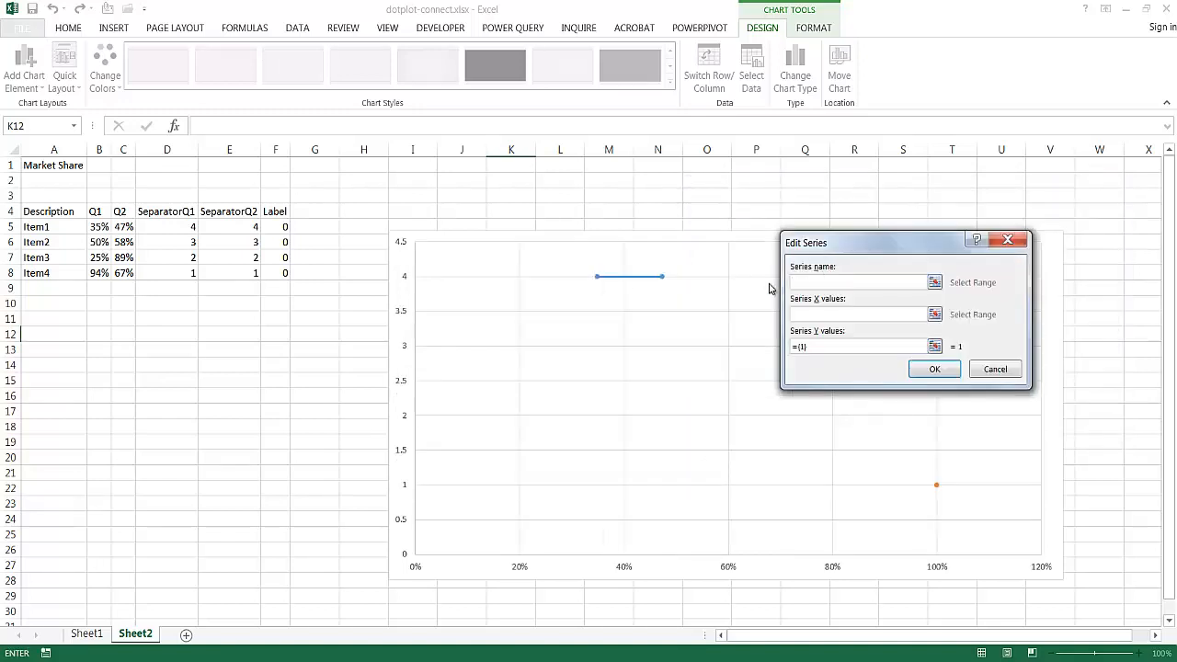
{"action": "left_click", "coordinate": [75, 245]}
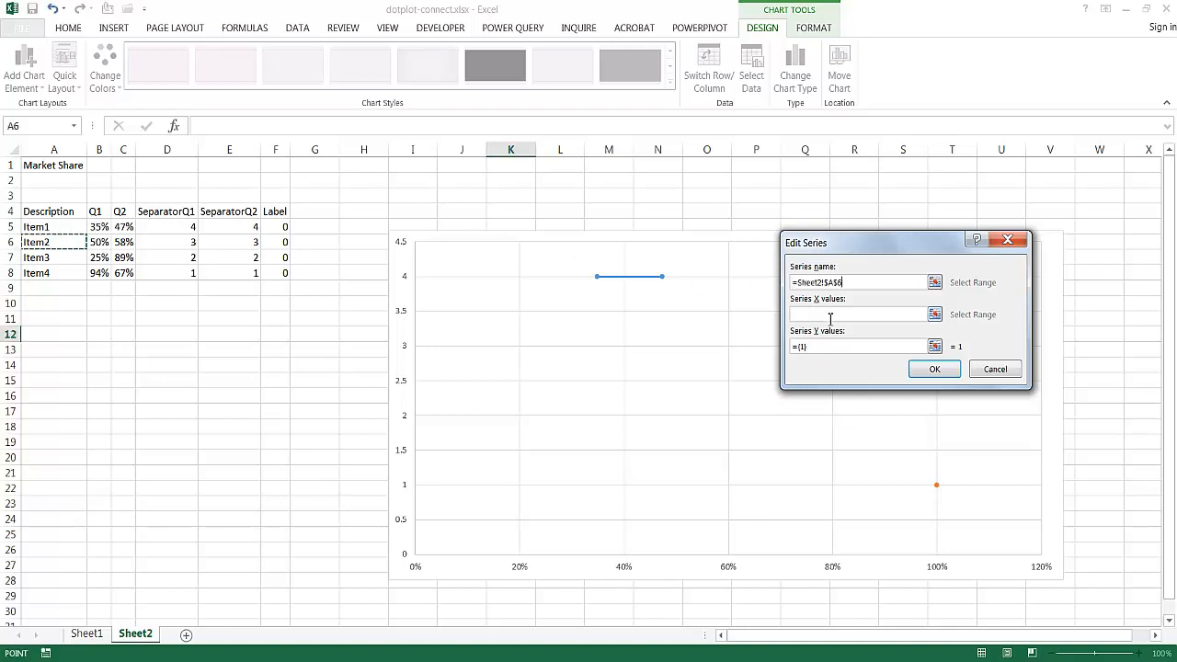
{"action": "left_click", "coordinate": [795, 316]}
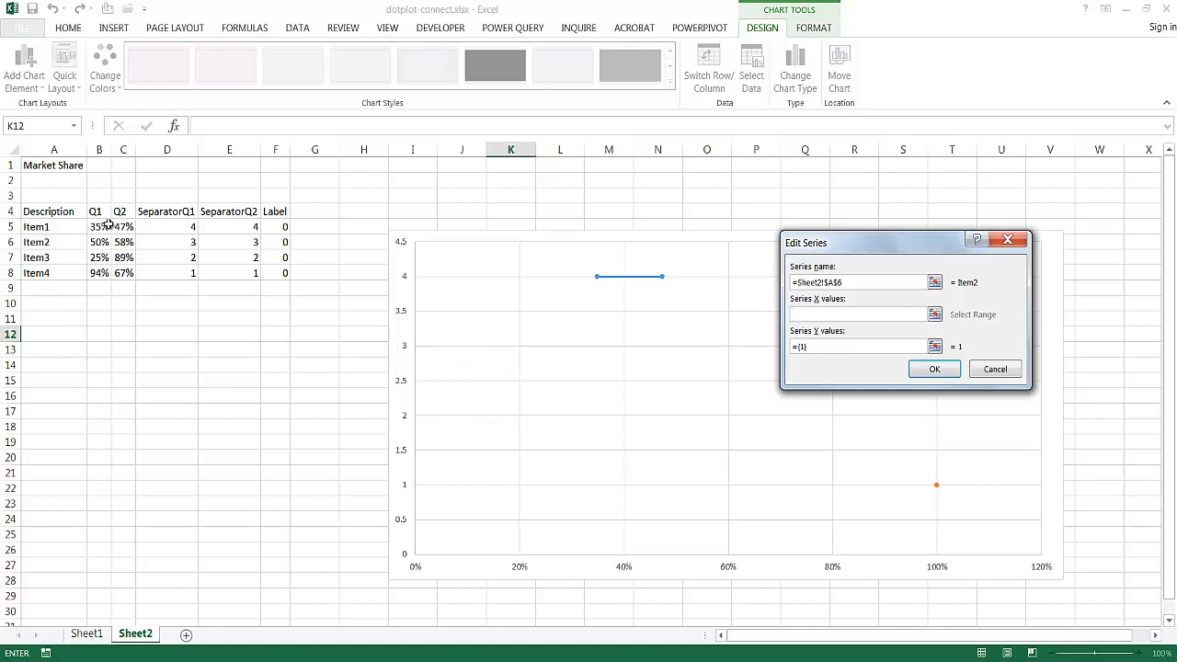
{"action": "left_click_drag", "start_coordinate": [97, 242], "coordinate": [128, 244]}
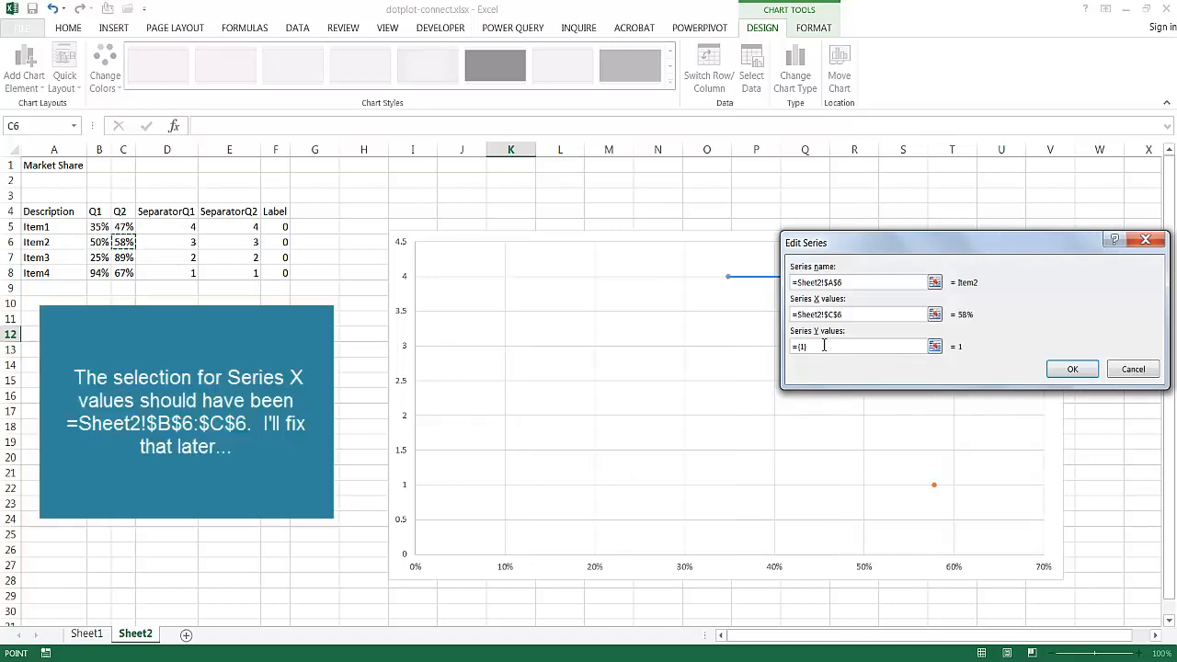
{"action": "left_click", "coordinate": [824, 345]}
{"action": "left_click_drag", "start_coordinate": [191, 244], "coordinate": [210, 241]}
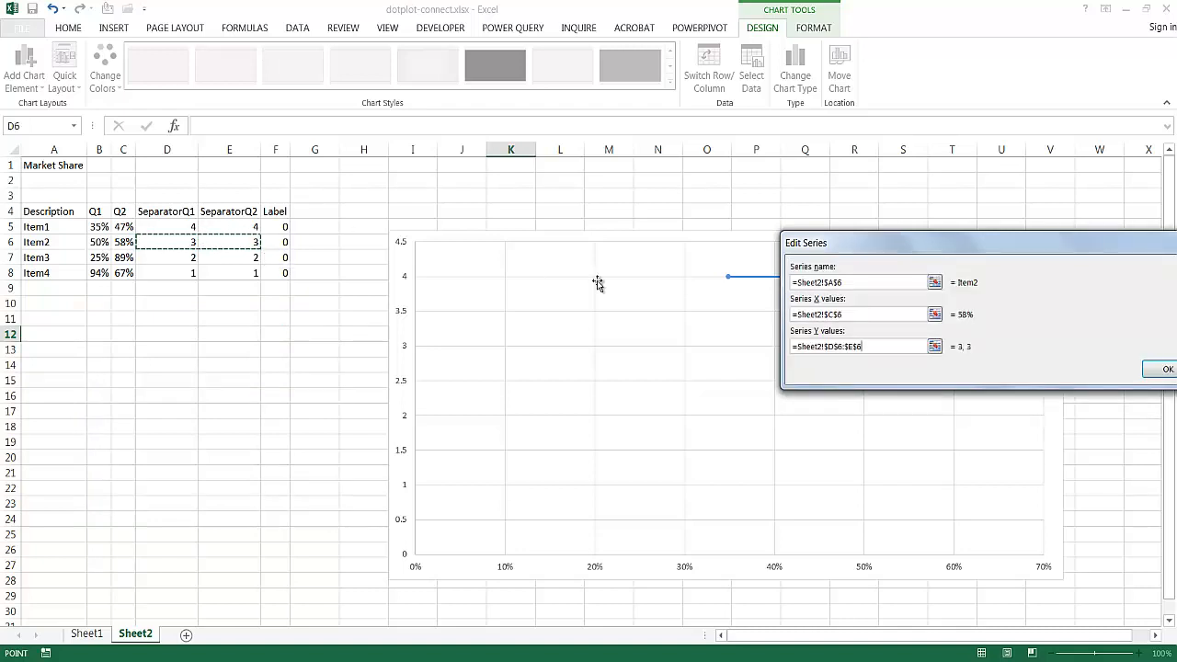
{"action": "left_click_drag", "start_coordinate": [1080, 245], "coordinate": [953, 221]}
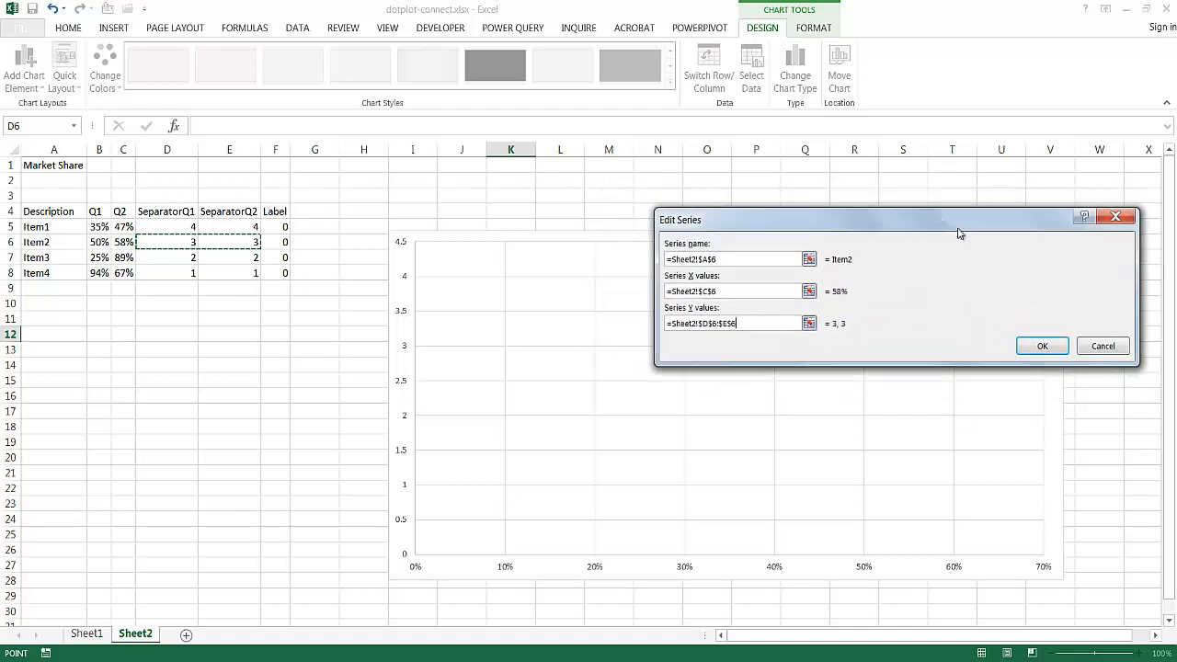
{"action": "left_click", "coordinate": [1043, 346]}
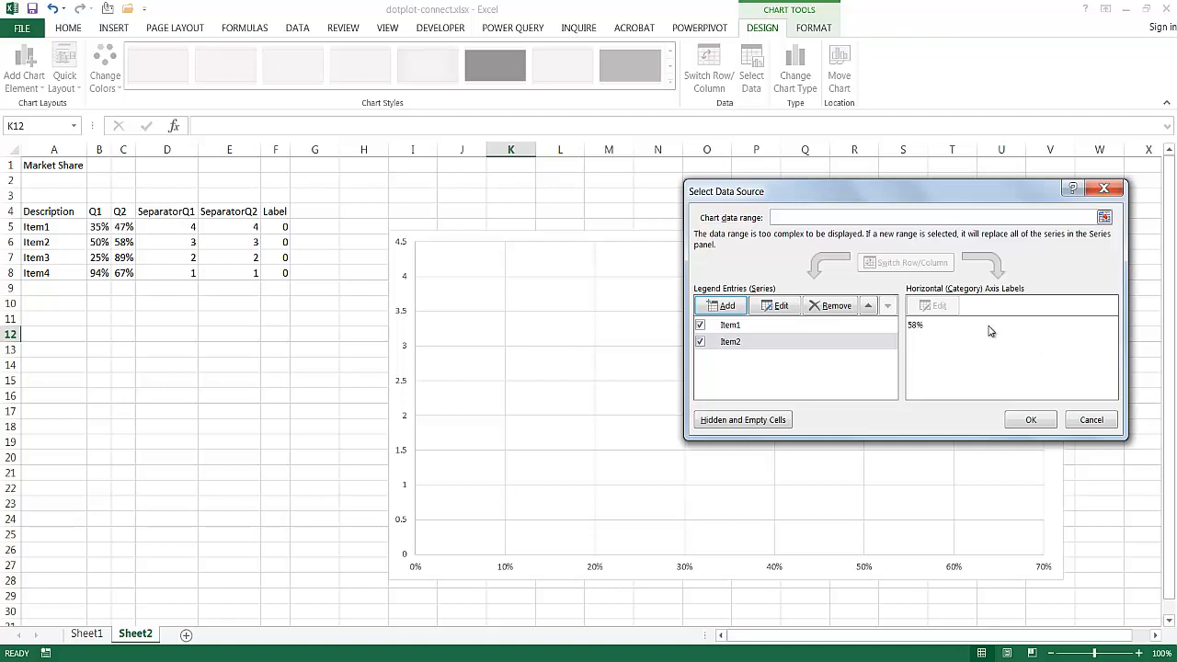
- Add a third chart series named from A7, with X values B7:C7 and Y values D7:E7
{"action": "left_click", "coordinate": [723, 307]}
{"action": "left_click", "coordinate": [74, 259]}
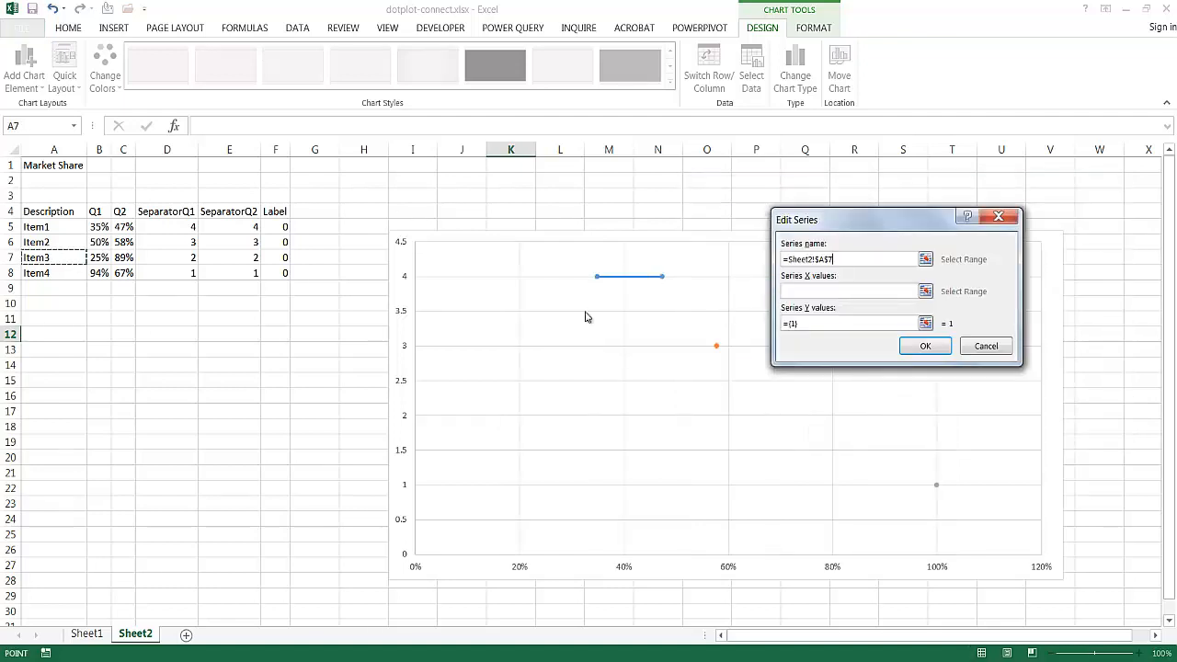
{"action": "left_click", "coordinate": [853, 306]}
{"action": "left_click_drag", "start_coordinate": [100, 256], "coordinate": [215, 260]}
{"action": "double_click", "coordinate": [809, 330]}
{"action": "key", "text": "BackSpace"}
{"action": "left_click", "coordinate": [1056, 345]}
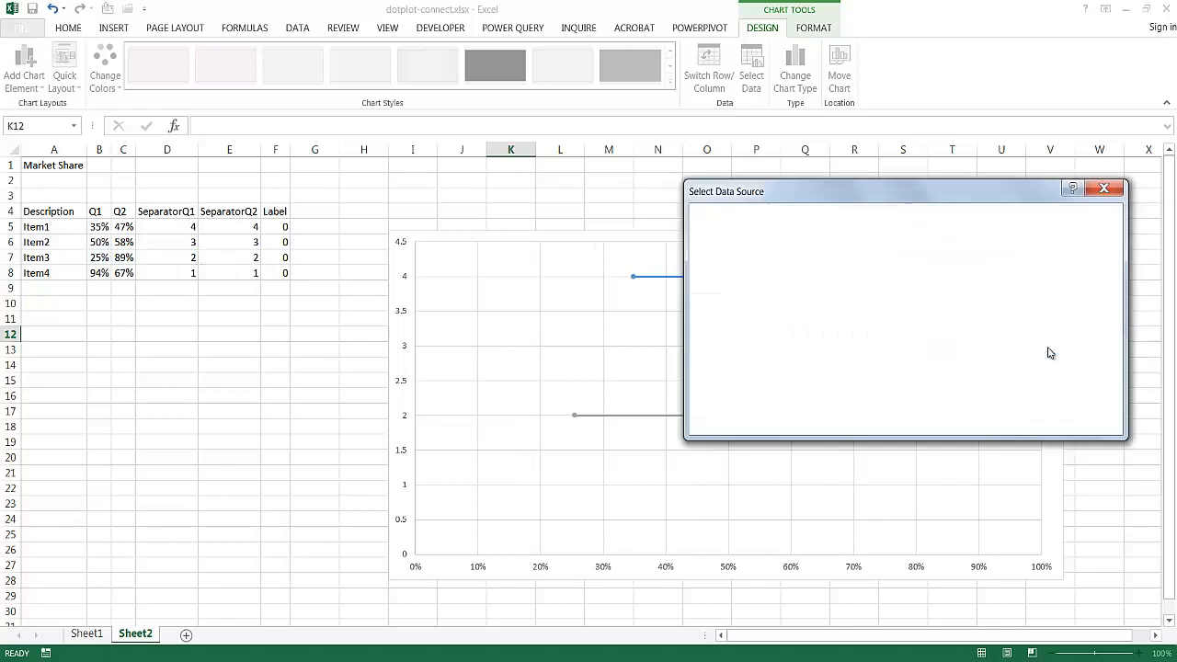
- Add a fourth chart series named from A8, with X values B8:C8 and Y values D8:E8, and apply the data source changes
{"action": "left_click", "coordinate": [725, 305]}
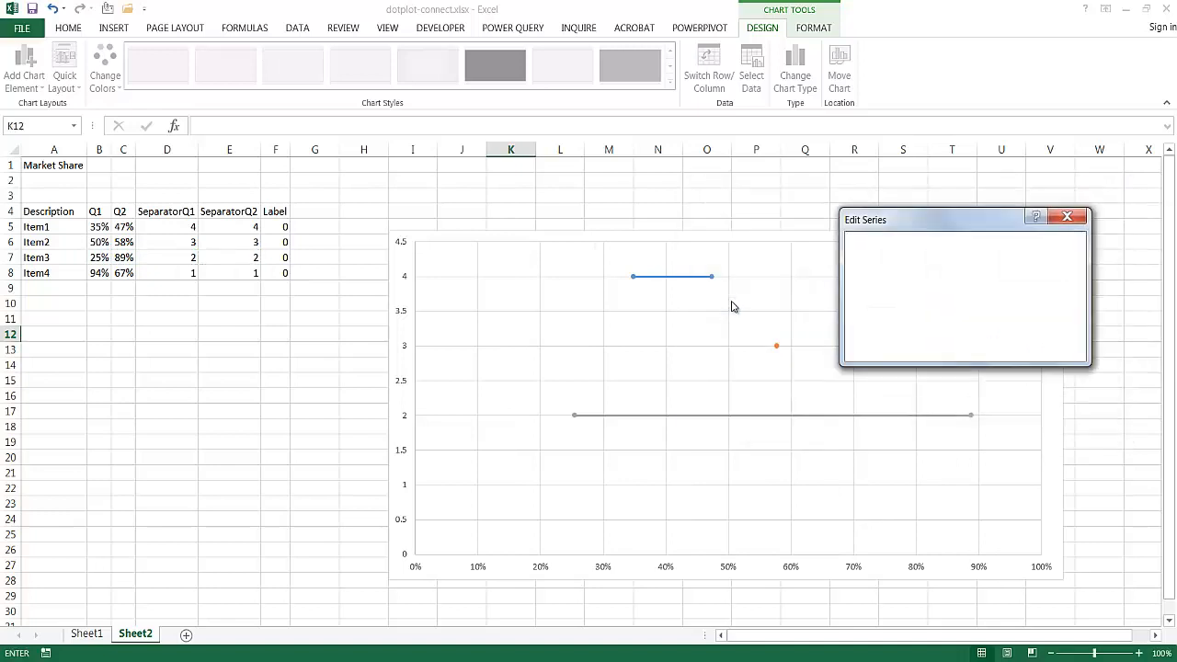
{"action": "left_click", "coordinate": [62, 273]}
{"action": "left_click", "coordinate": [883, 290]}
{"action": "left_click_drag", "start_coordinate": [101, 273], "coordinate": [249, 274]}
{"action": "left_click", "coordinate": [944, 322]}
{"action": "key", "text": "BackSpace"}
{"action": "key", "text": "BackSpace"}
{"action": "key", "text": "BackSpace"}
{"action": "key", "text": "BackSpace"}
{"action": "left_click", "coordinate": [1056, 346]}
{"action": "left_click", "coordinate": [1027, 421]}
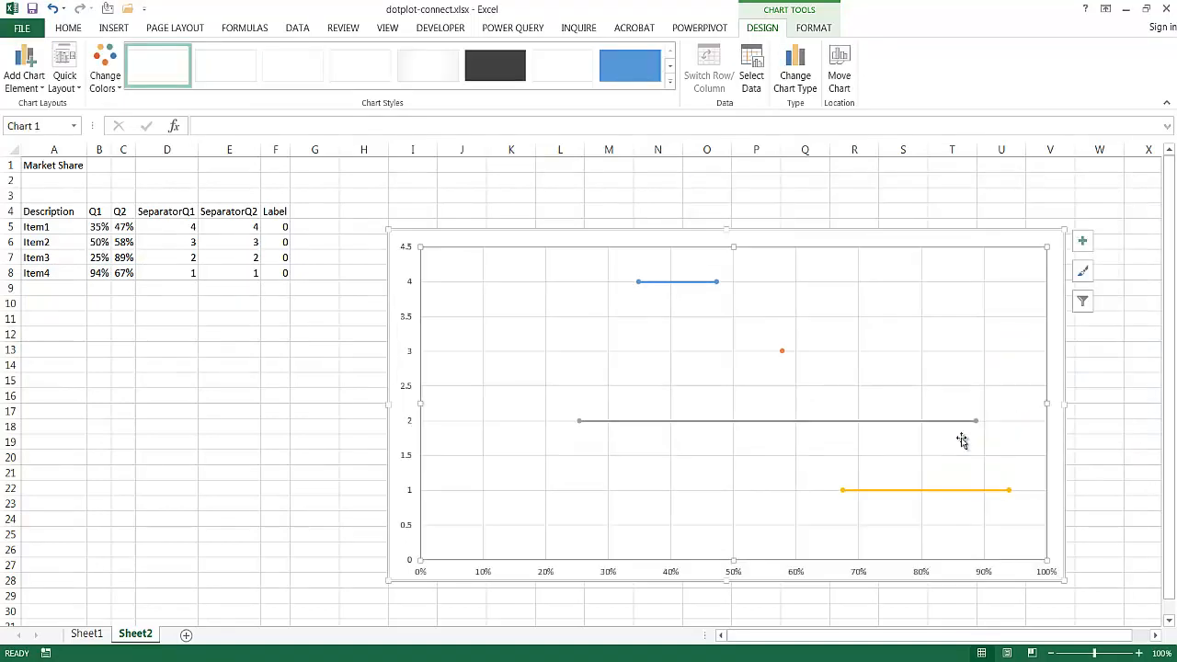
- Correct the Item2 series so its X values cover B6:C6, and apply the data source changes
{"action": "left_click", "coordinate": [752, 63]}
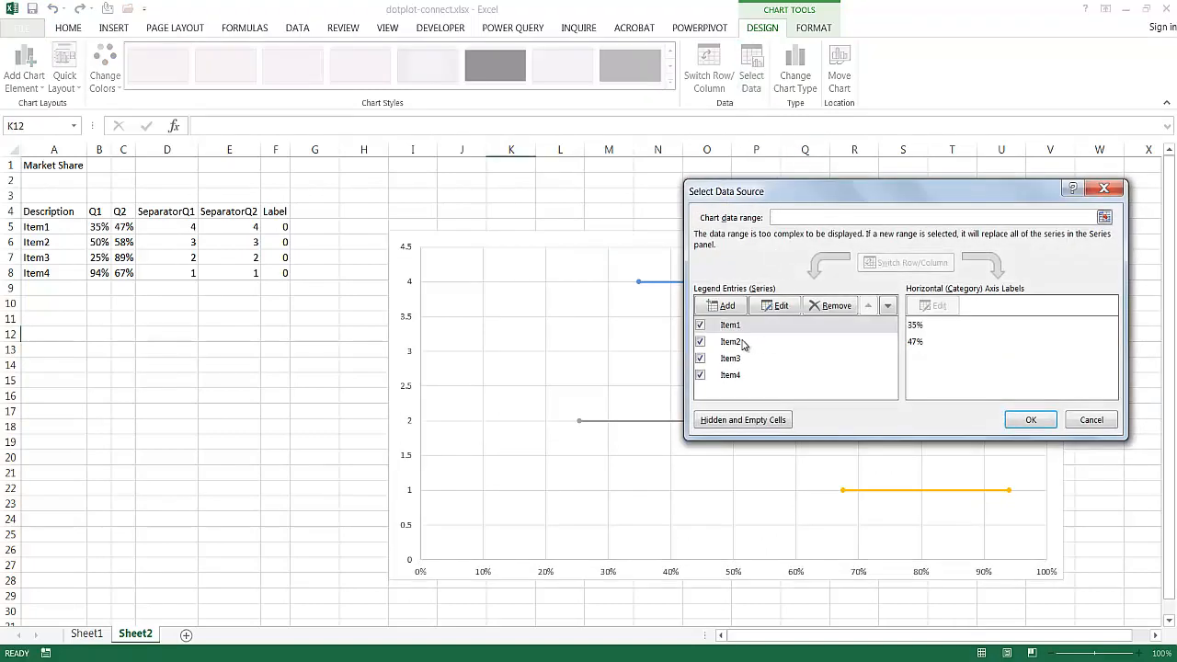
{"action": "left_click", "coordinate": [741, 342]}
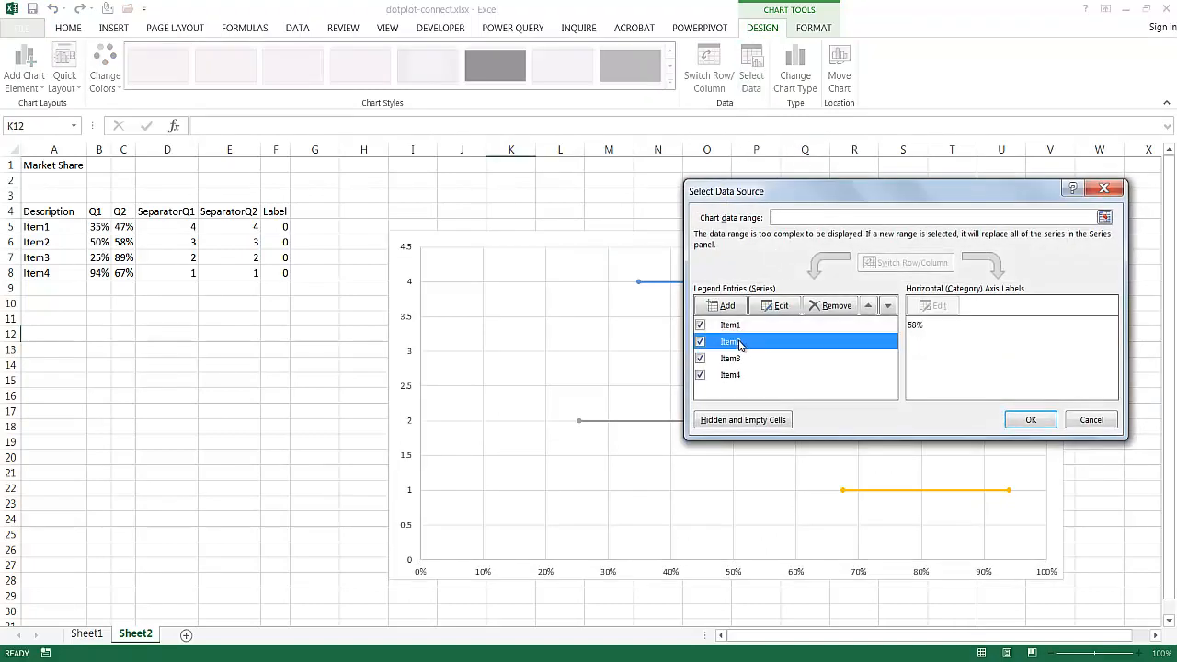
{"action": "left_click", "coordinate": [777, 307]}
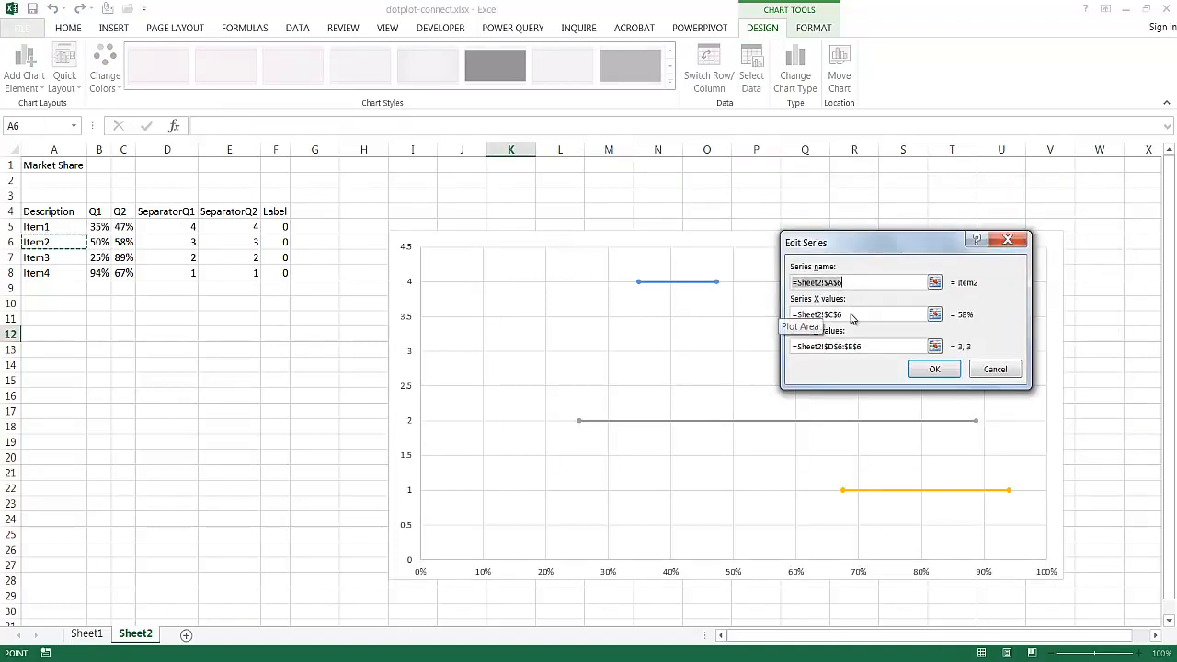
{"action": "left_click", "coordinate": [855, 315]}
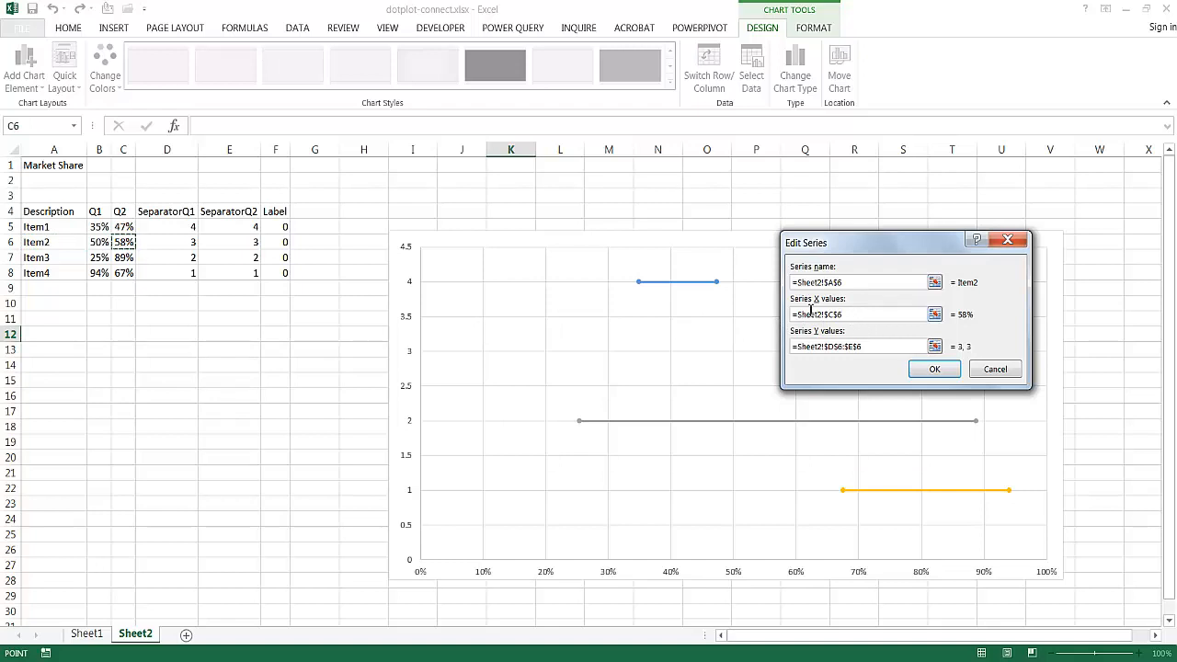
{"action": "key", "text": "ctrl+a"}
{"action": "key", "text": "BackSpace"}
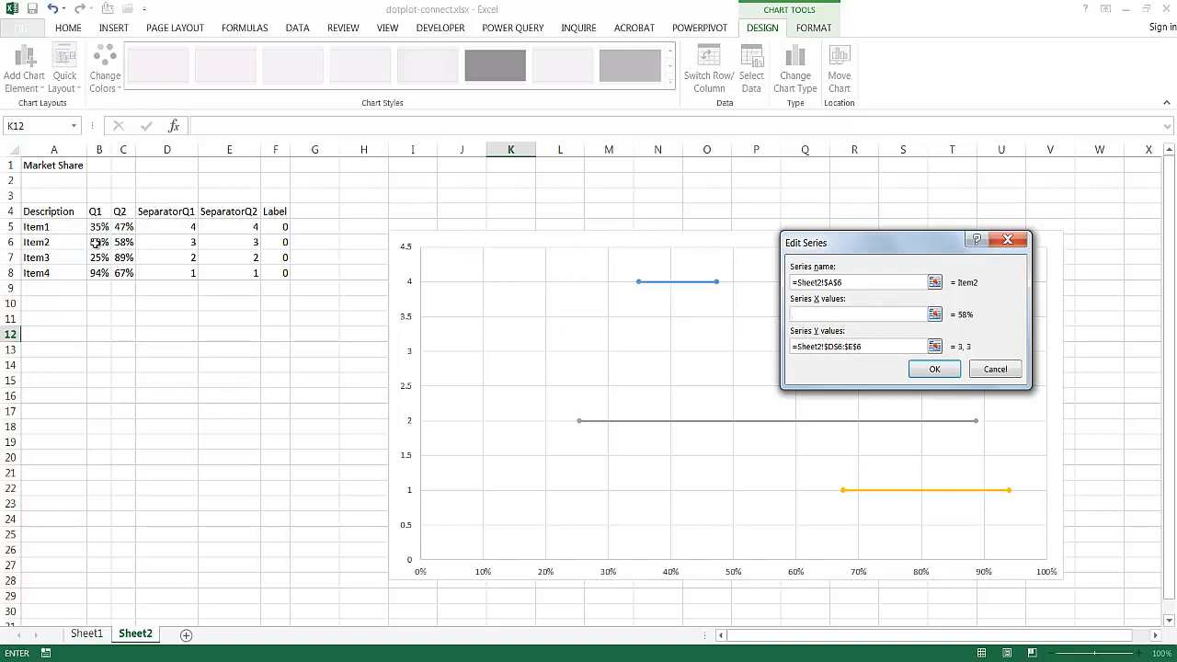
{"action": "left_click_drag", "start_coordinate": [97, 242], "coordinate": [126, 241]}
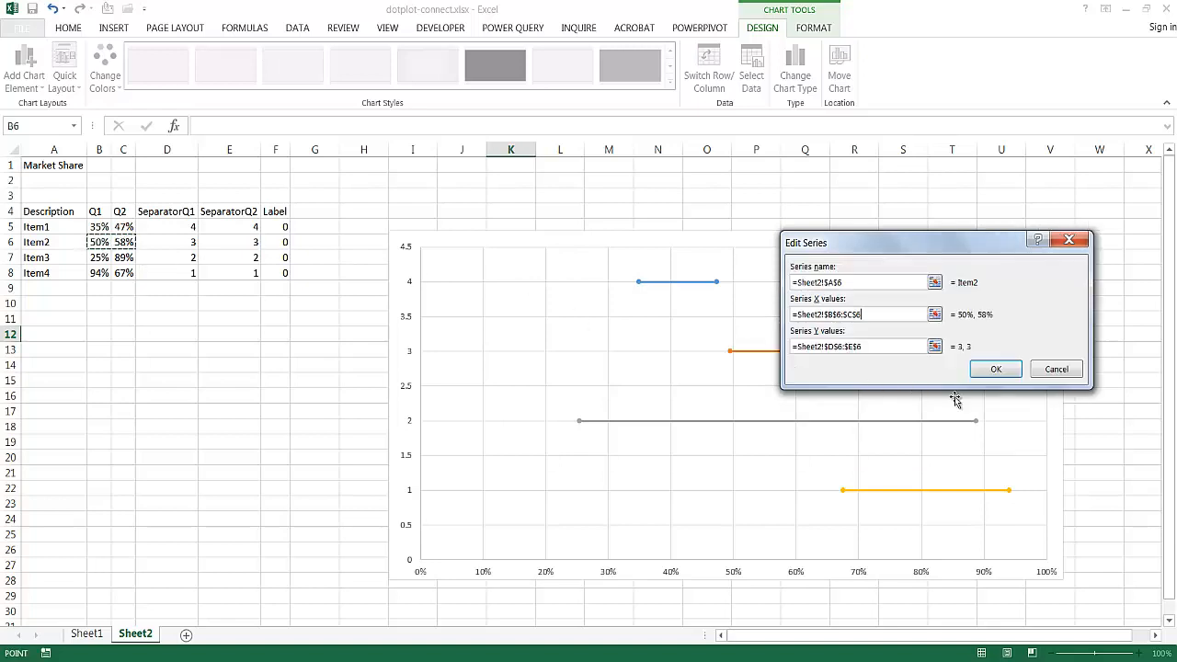
{"action": "left_click", "coordinate": [997, 369]}
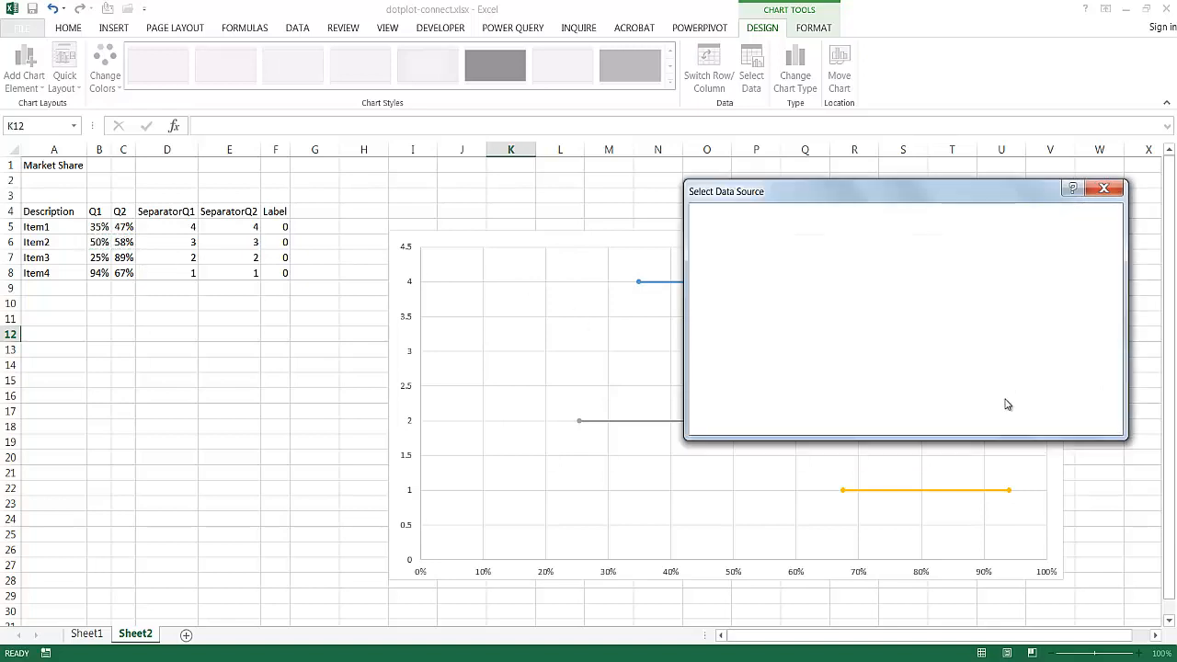
{"action": "left_click", "coordinate": [1031, 420]}
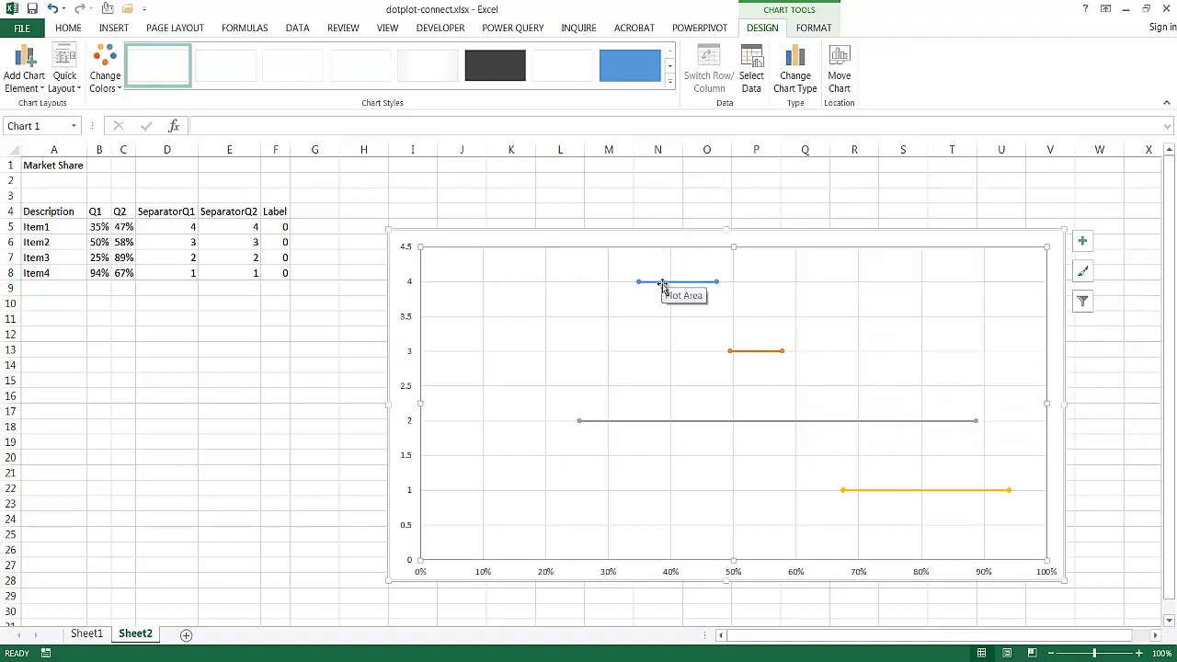
- Delete the vertical and horizontal major gridlines from the chart
{"action": "left_click", "coordinate": [815, 426]}
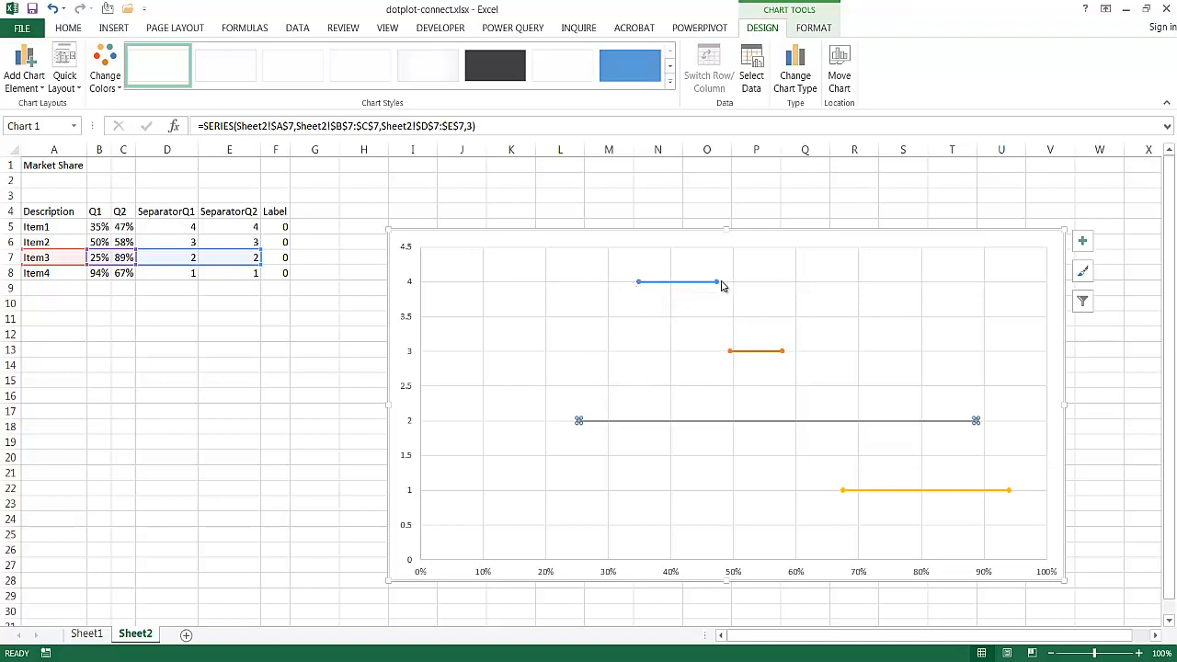
{"action": "left_click", "coordinate": [796, 311]}
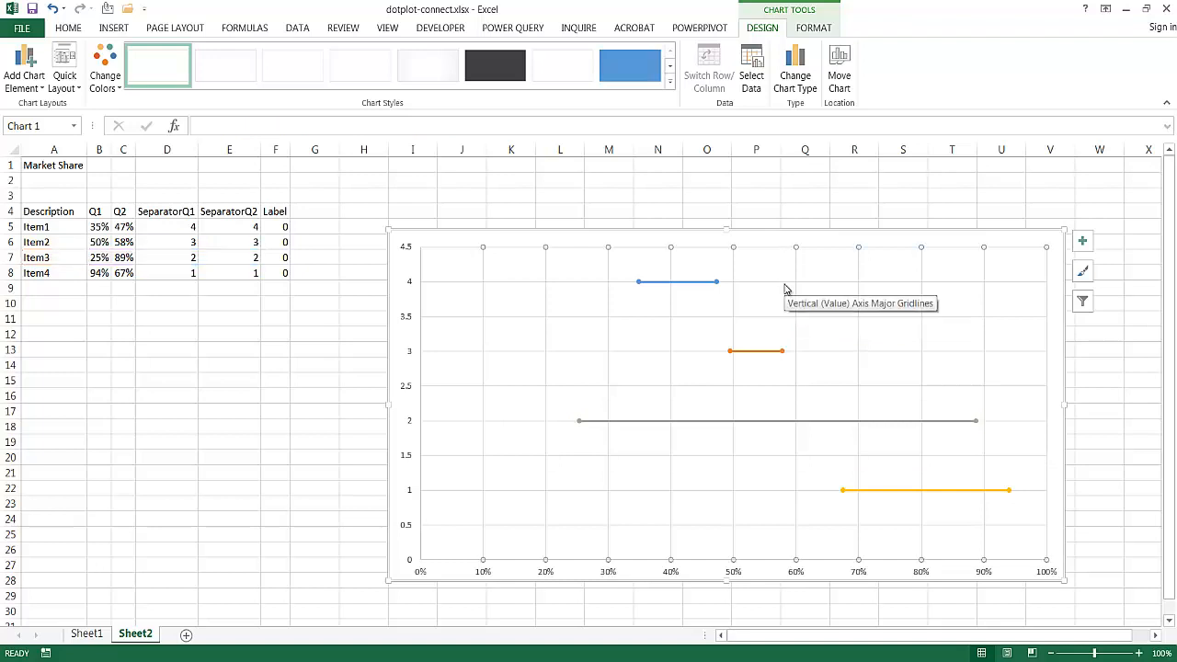
{"action": "key", "text": "Delete"}
{"action": "left_click", "coordinate": [788, 287]}
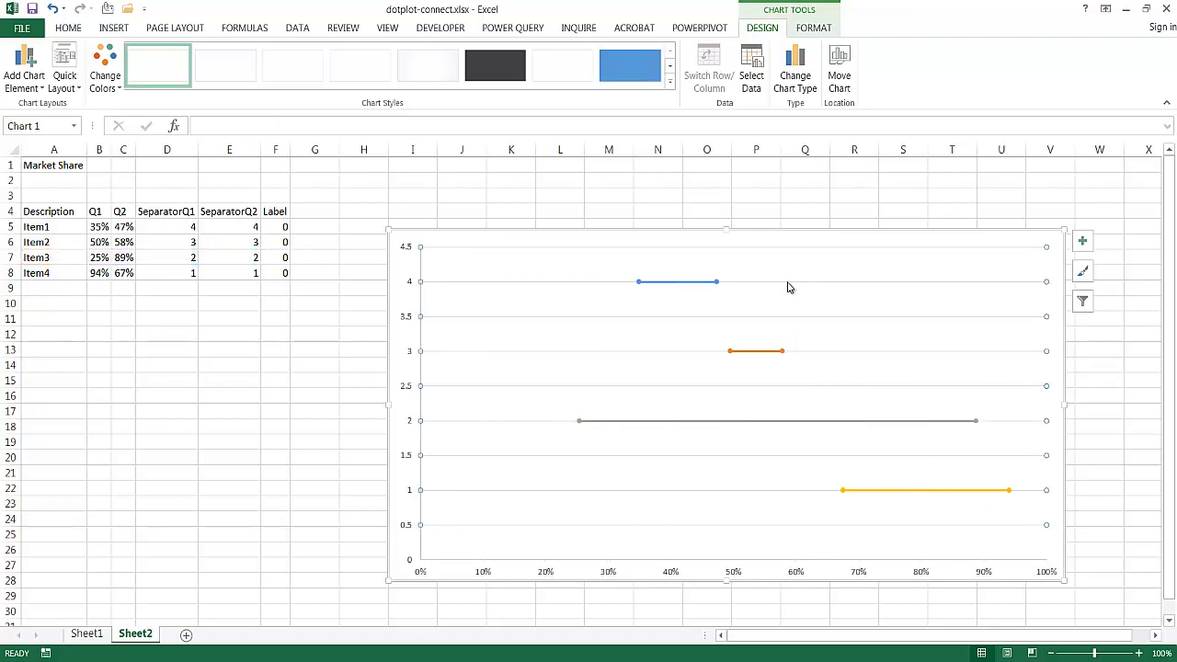
{"action": "key", "text": "Delete"}
{"action": "key", "text": "Escape"}
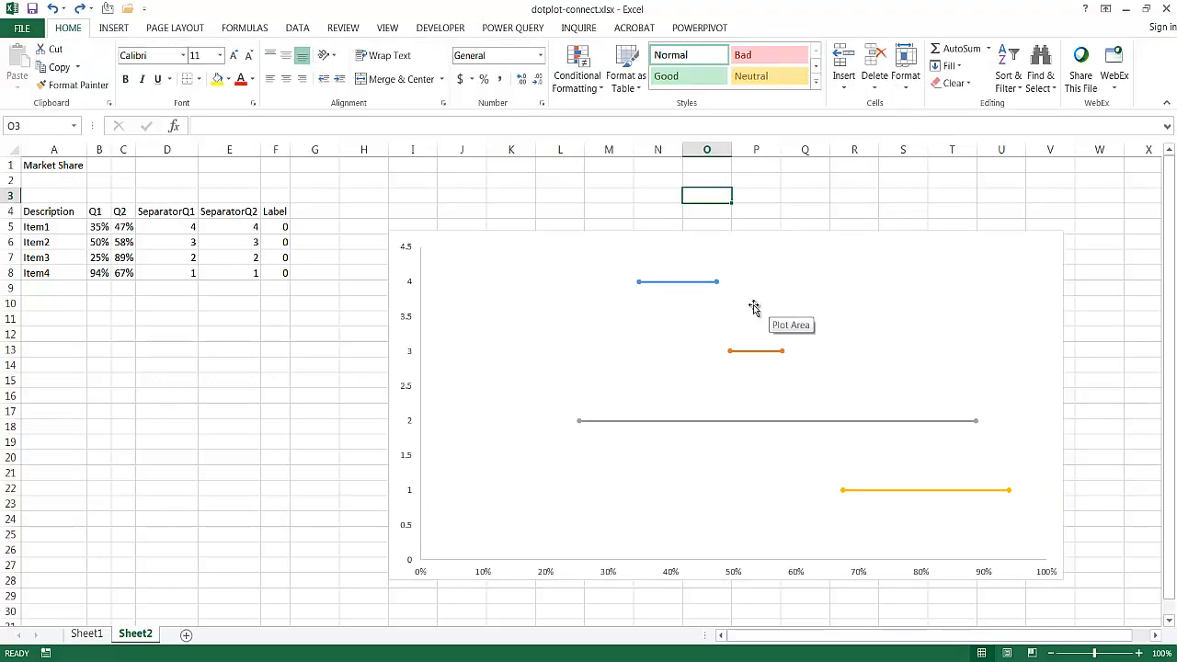
- Format the Item1 series with built-in circle markers at size 30
{"action": "left_click", "coordinate": [639, 281]}
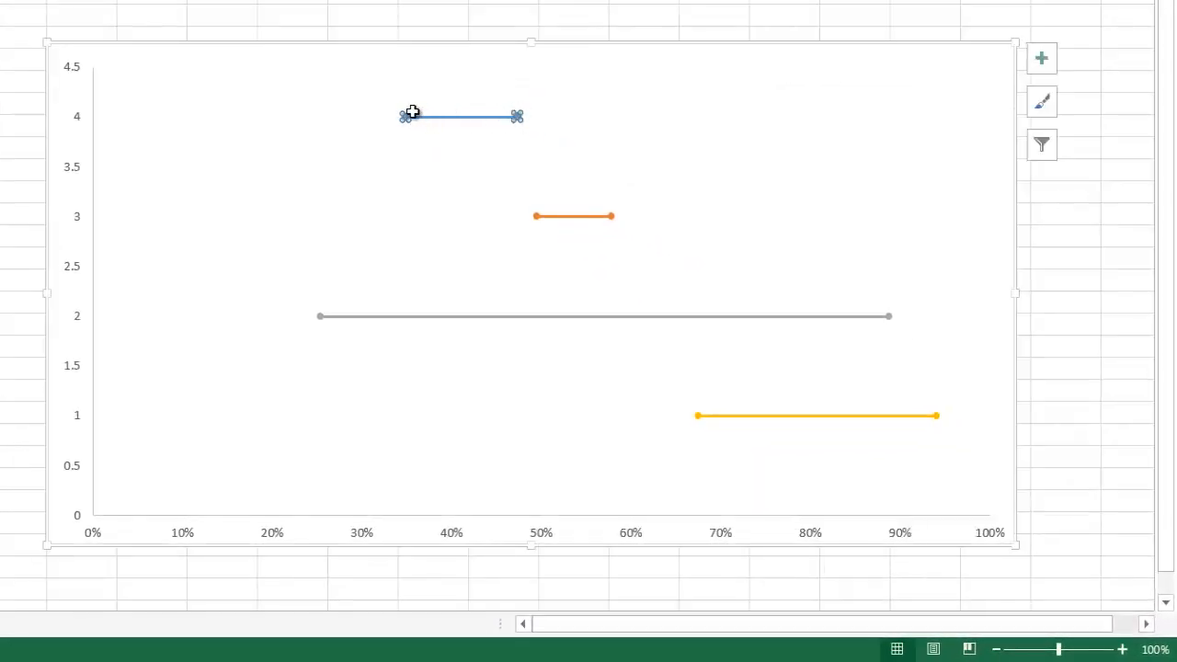
{"action": "right_click", "coordinate": [404, 118]}
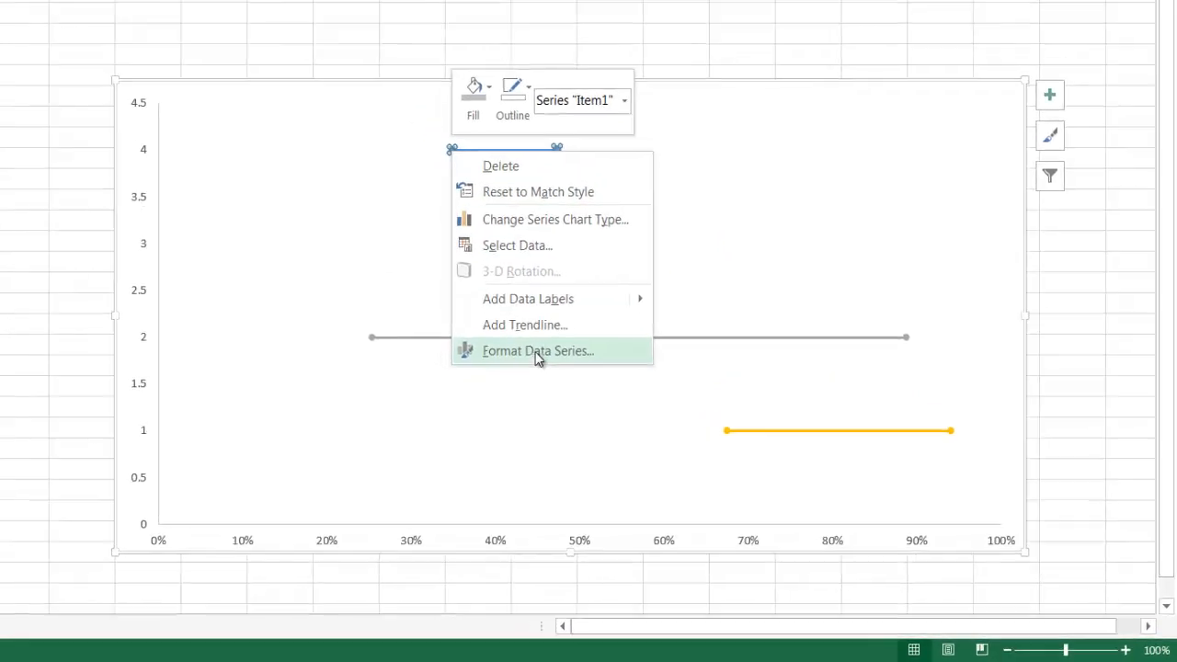
{"action": "left_click", "coordinate": [538, 353]}
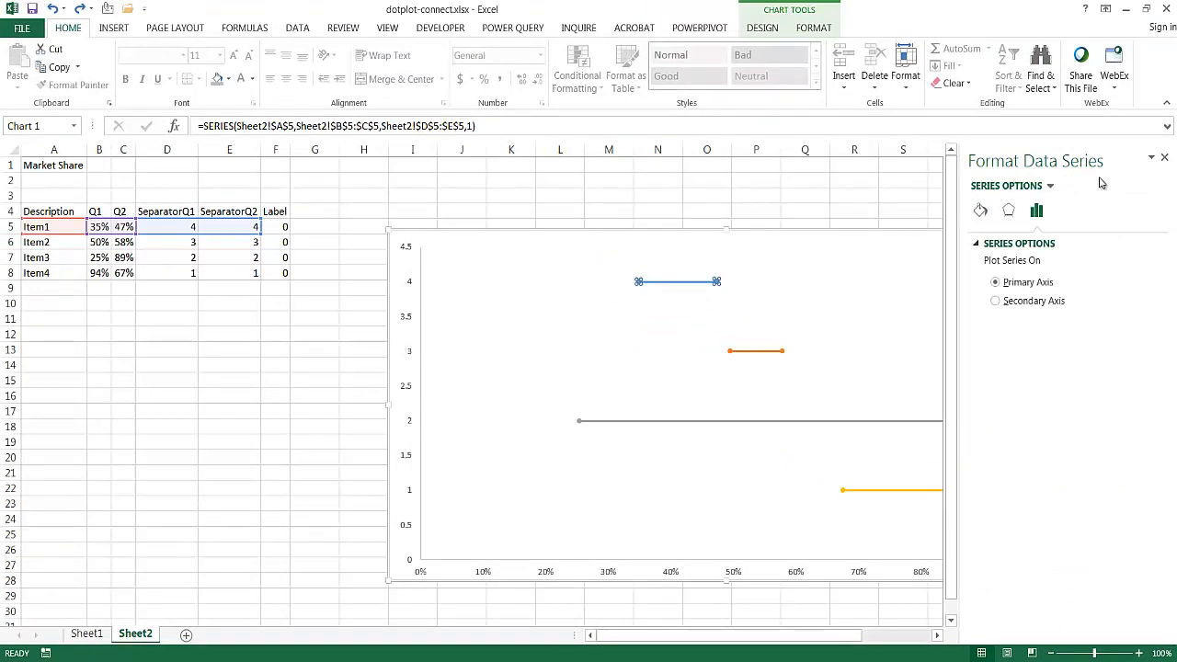
{"action": "left_click", "coordinate": [981, 212]}
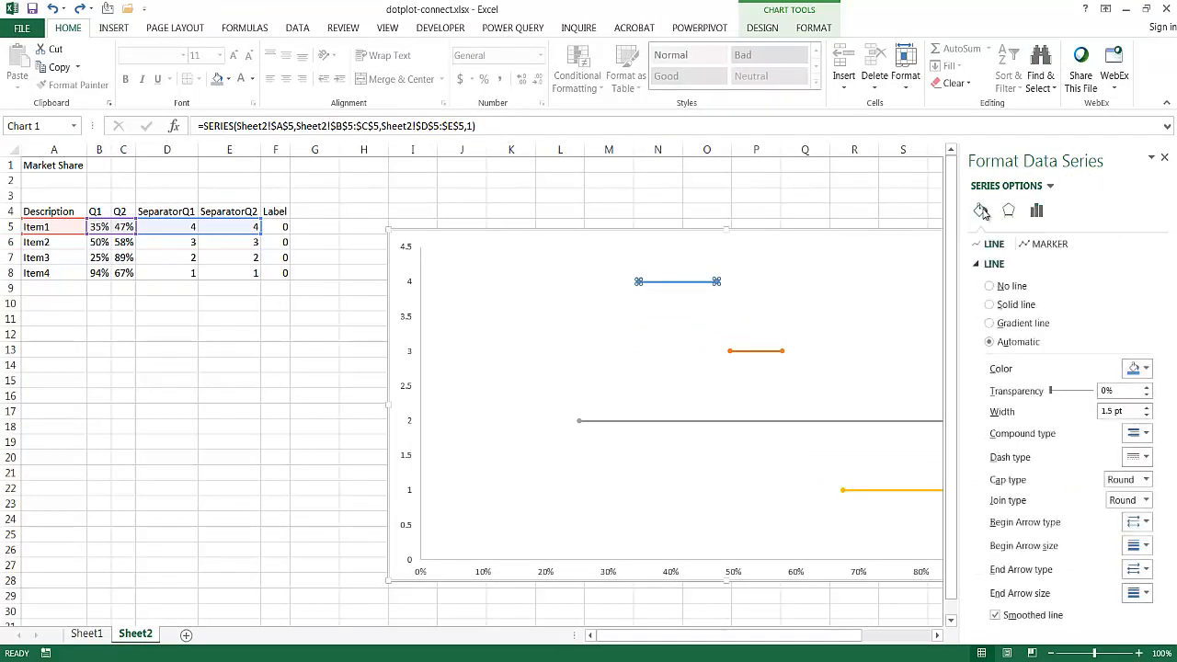
{"action": "left_click", "coordinate": [1051, 246]}
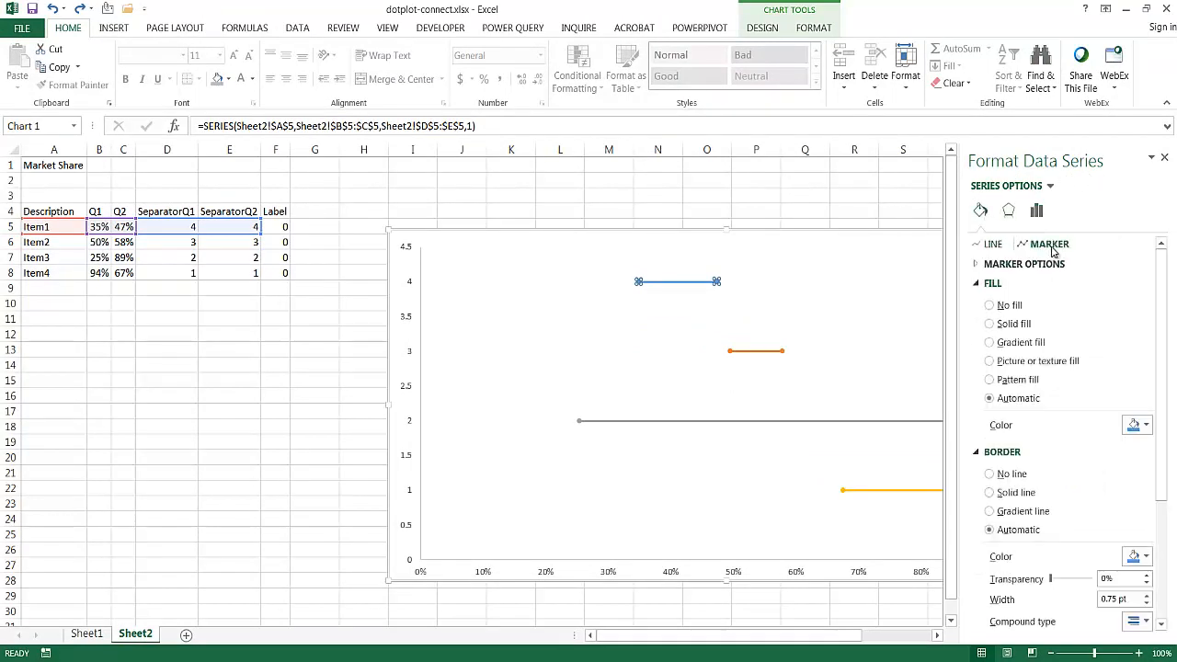
{"action": "left_click", "coordinate": [976, 266]}
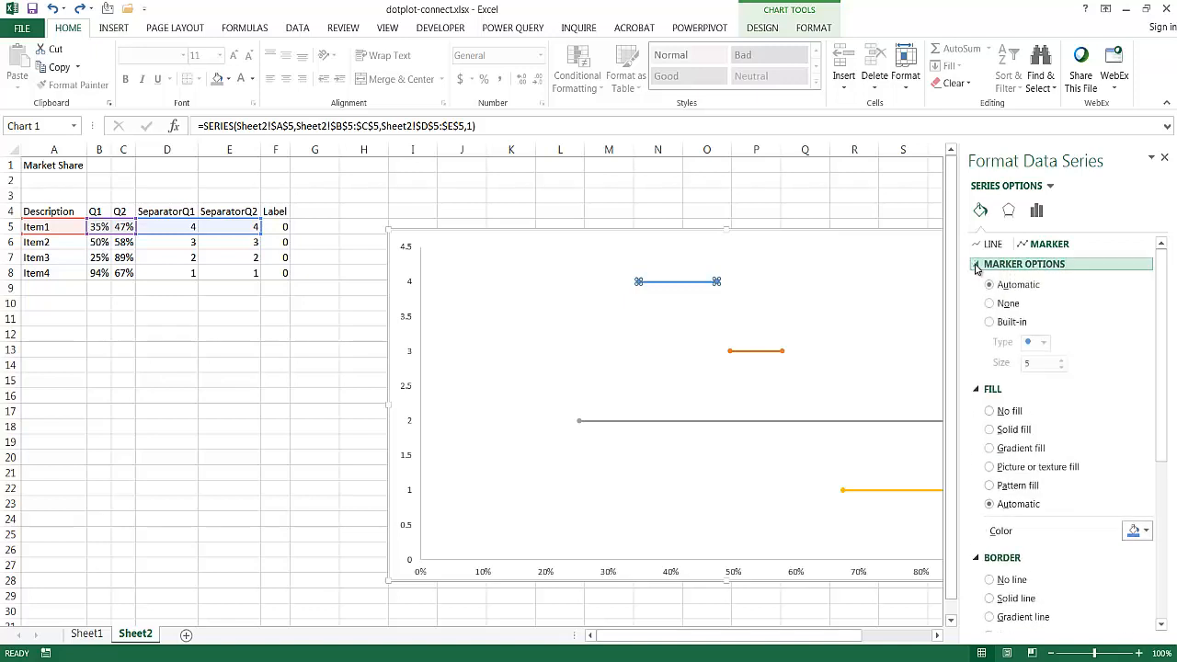
{"action": "left_click", "coordinate": [989, 323]}
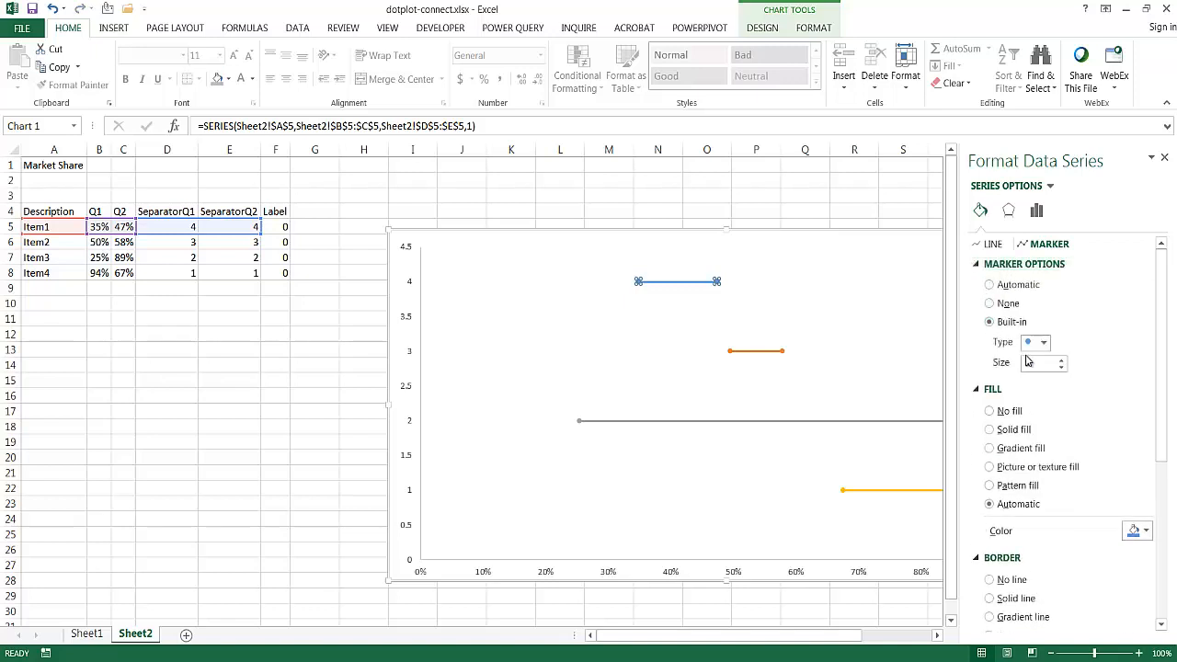
{"action": "left_click_drag", "start_coordinate": [1039, 364], "coordinate": [1003, 365]}
{"action": "type", "text": "30"}
{"action": "key", "text": "Tab"}
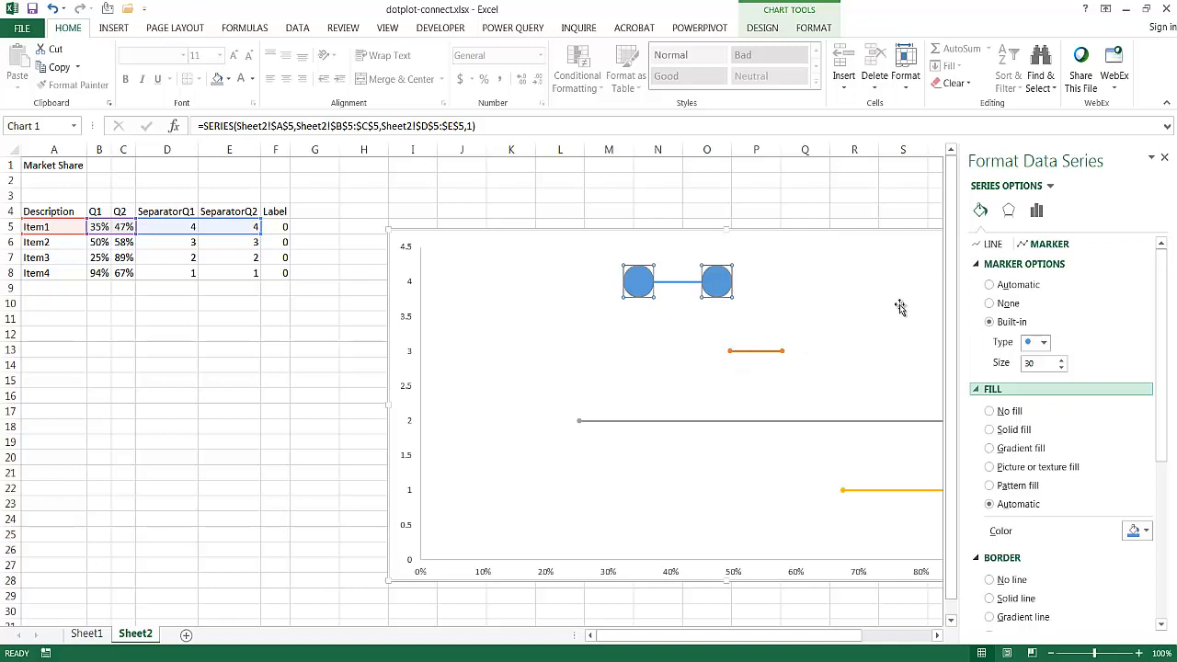
- Give the Item2 series built-in circle markers at size 30
{"action": "left_click", "coordinate": [729, 351]}
{"action": "left_click", "coordinate": [729, 351]}
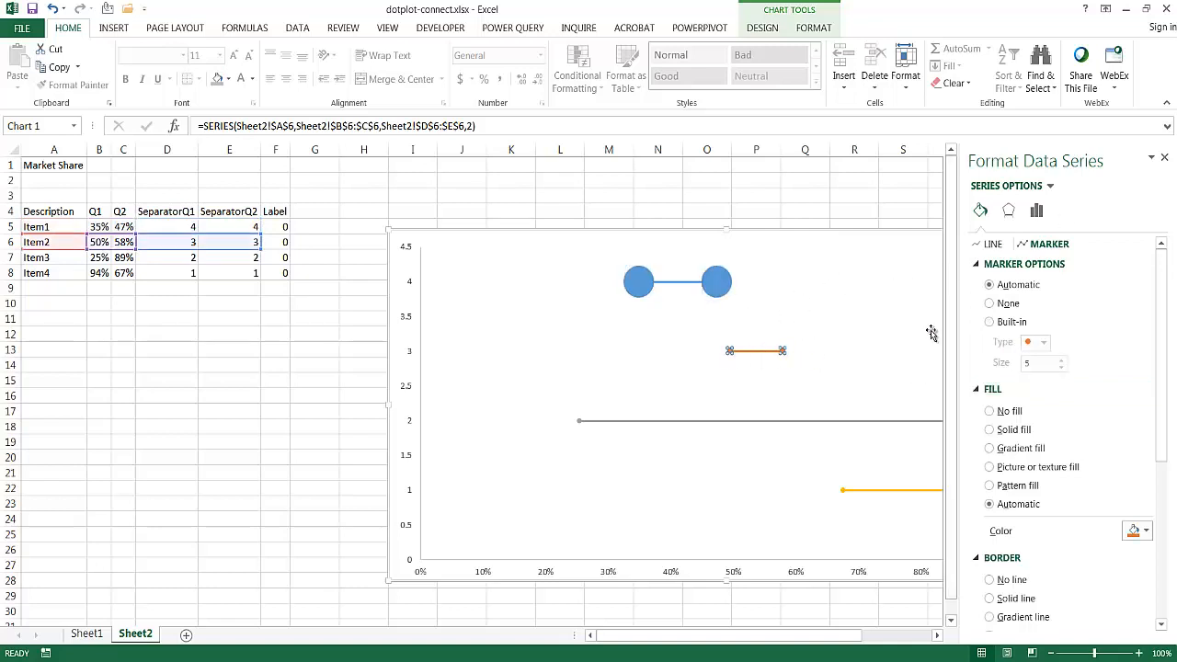
{"action": "left_click", "coordinate": [990, 322]}
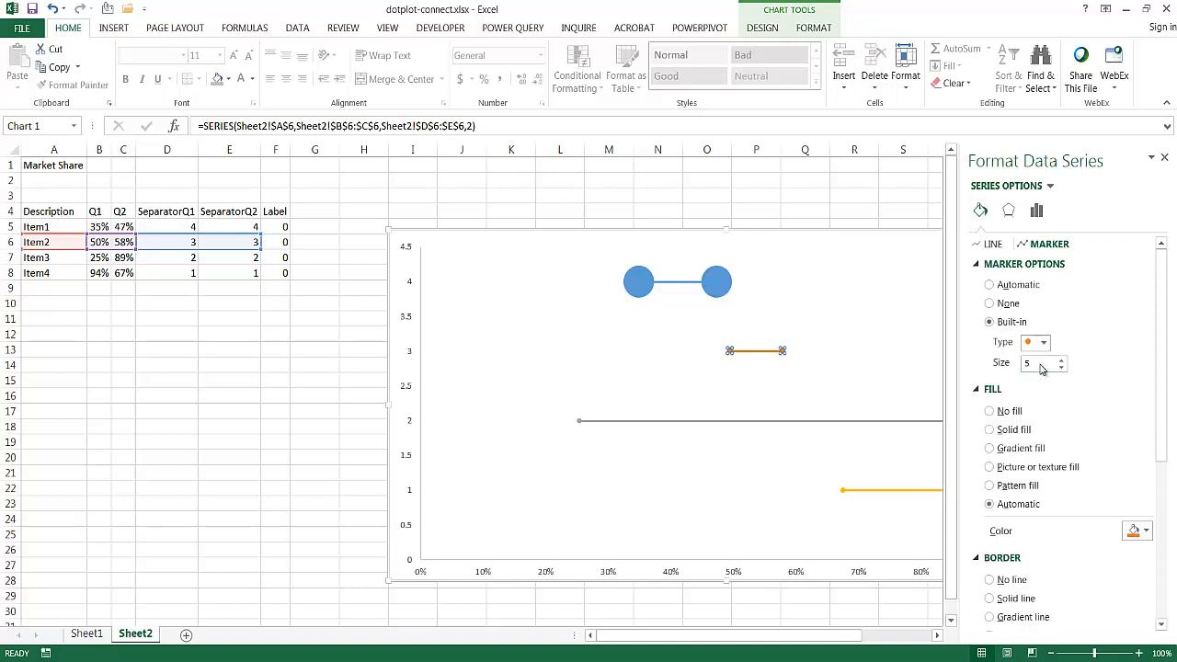
{"action": "double_click", "coordinate": [1041, 364]}
- Switch the Item3 series to built-in circle markers and set their size to 30
{"action": "left_click", "coordinate": [579, 422]}
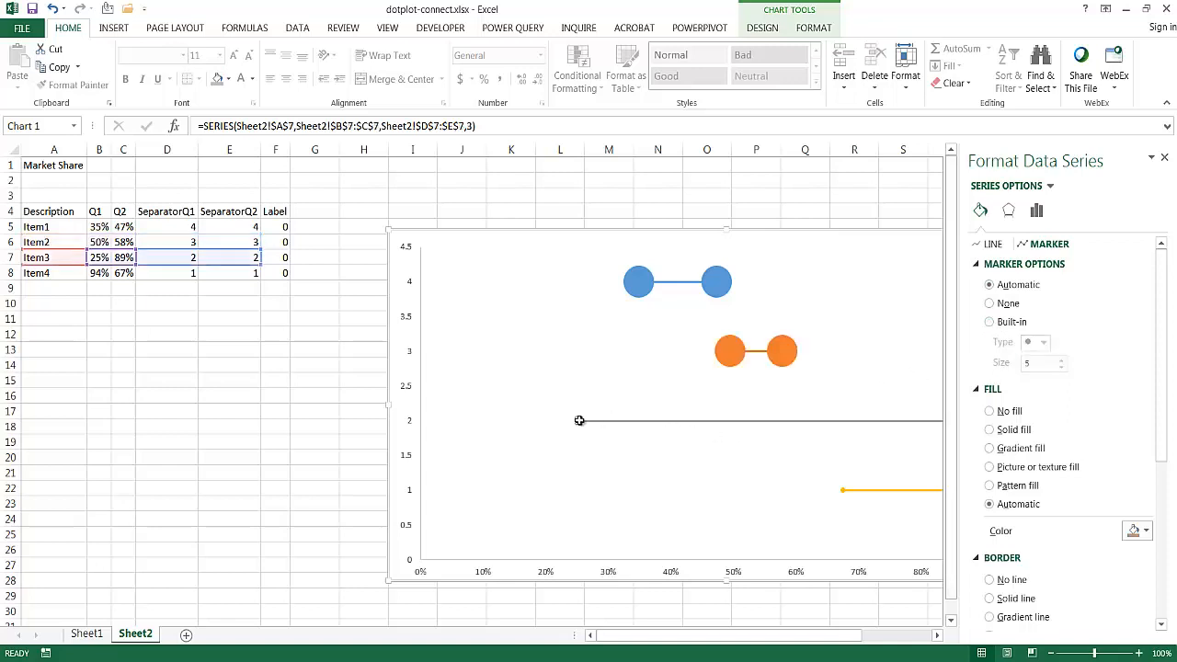
{"action": "left_click", "coordinate": [988, 323]}
{"action": "double_click", "coordinate": [1033, 363]}
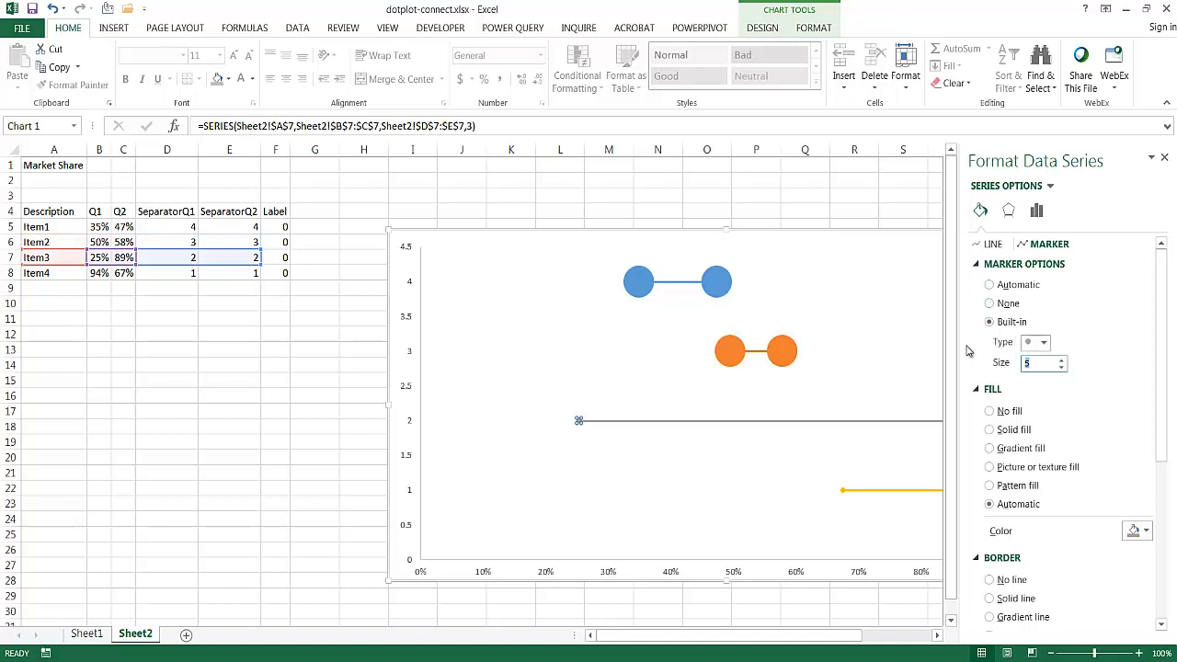
- Set the Item4 series markers to the built-in circle type at size 30
{"action": "left_click", "coordinate": [843, 491]}
{"action": "left_click", "coordinate": [990, 322]}
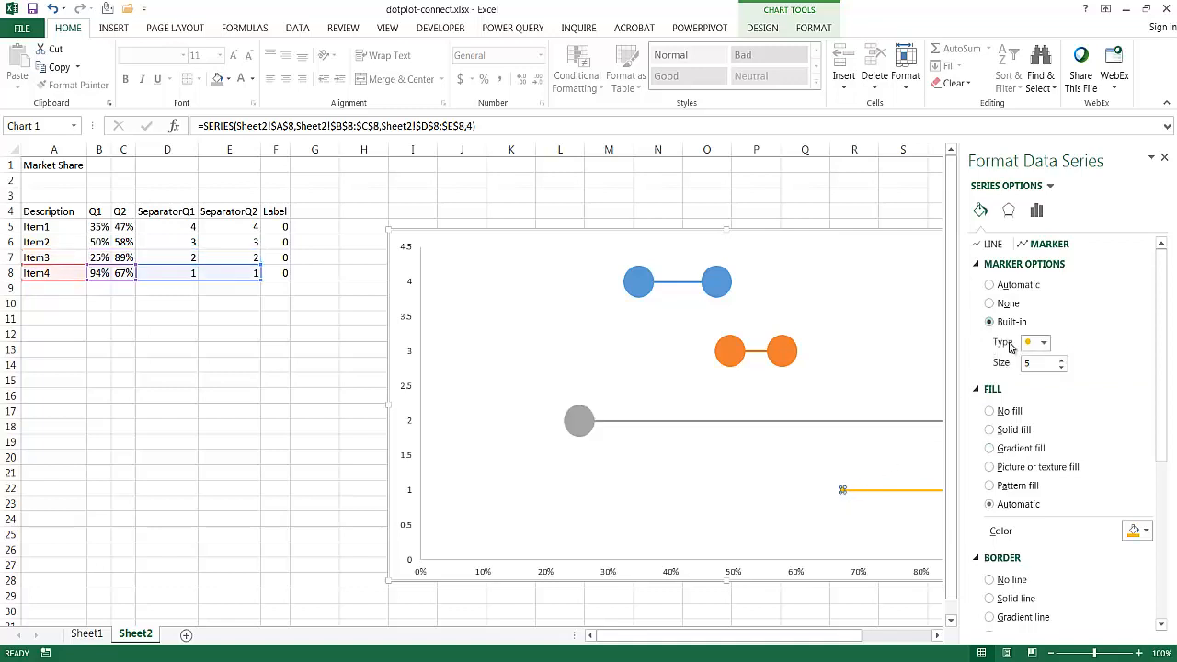
{"action": "double_click", "coordinate": [1033, 364]}
{"action": "key", "text": "Tab"}
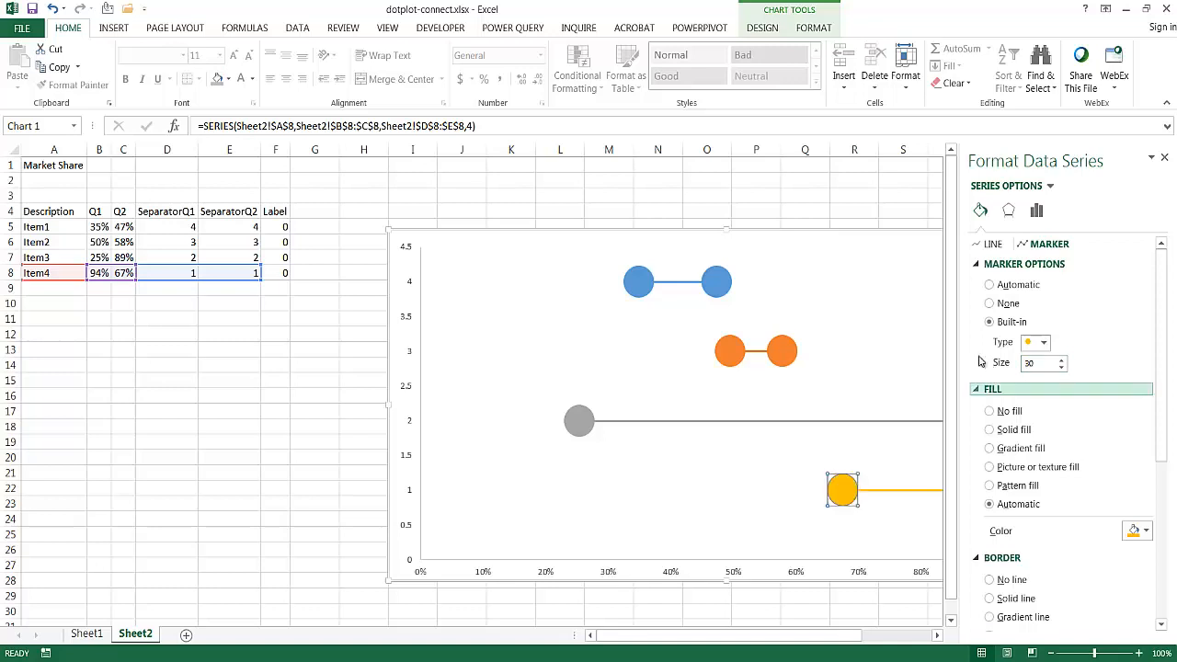
- Recolor the Item1 series' connecting line to White, Background 1, Darker 25%
{"action": "left_click", "coordinate": [682, 286]}
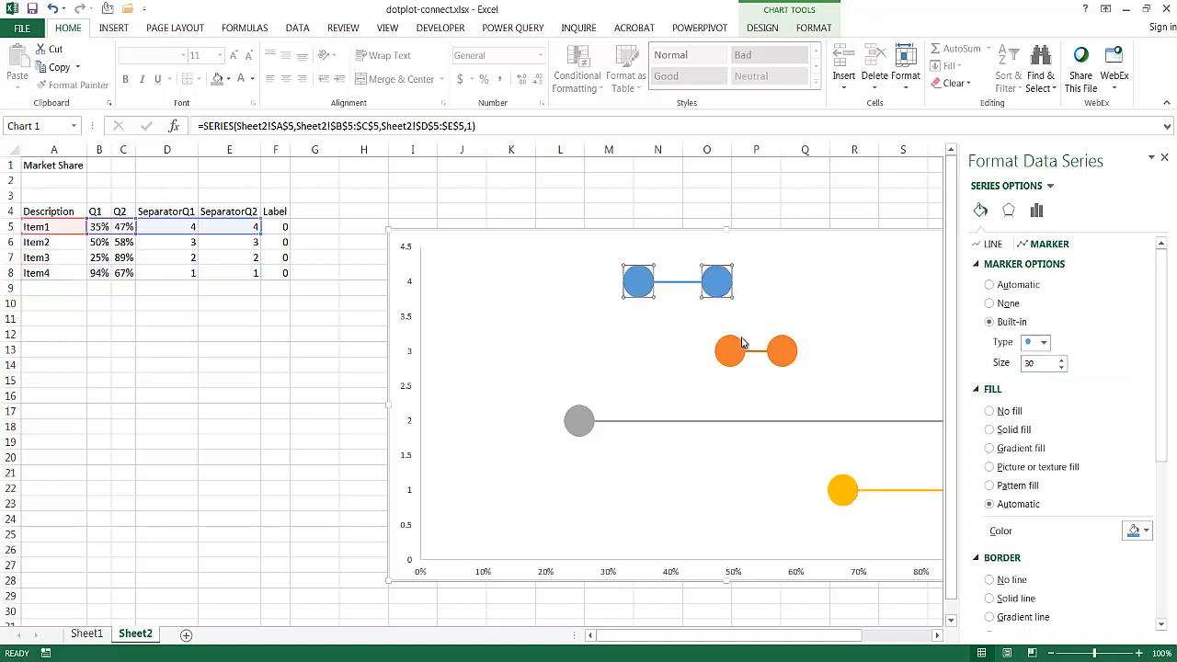
{"action": "left_click", "coordinate": [696, 422]}
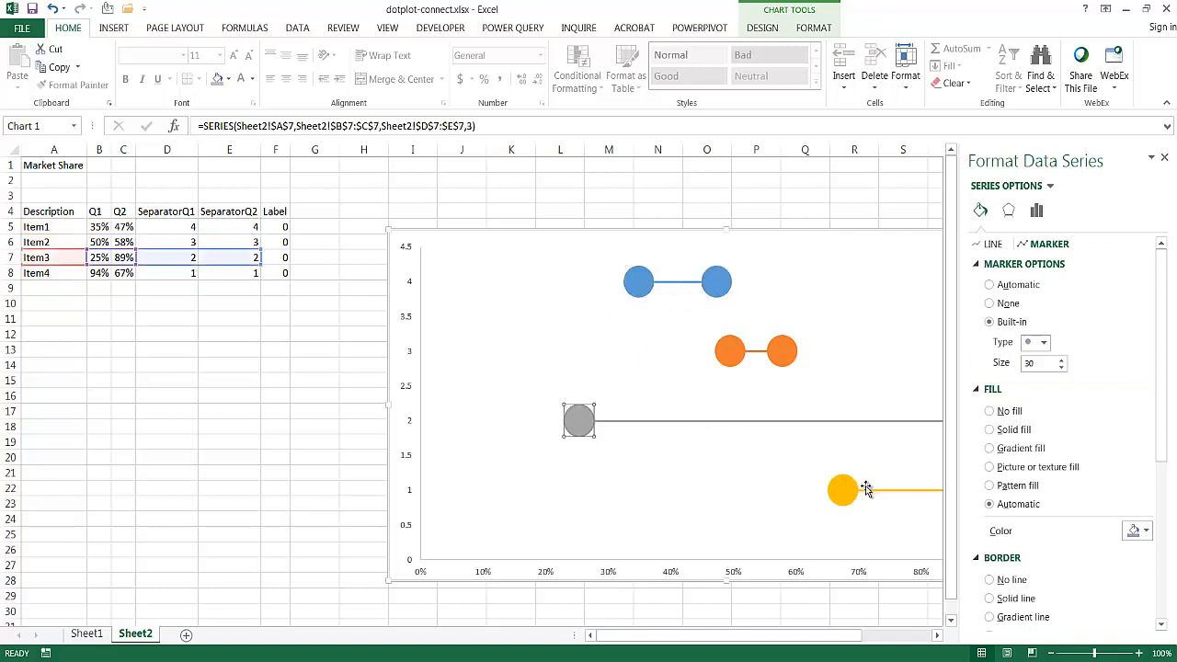
{"action": "left_click", "coordinate": [672, 287]}
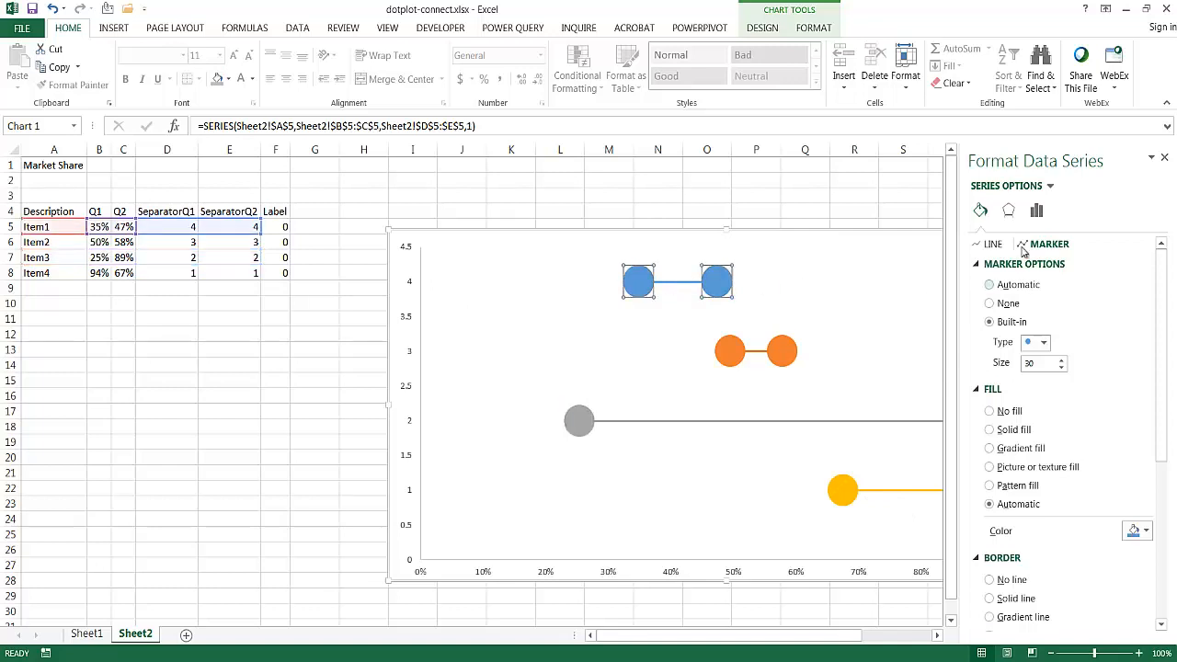
{"action": "left_click", "coordinate": [991, 244]}
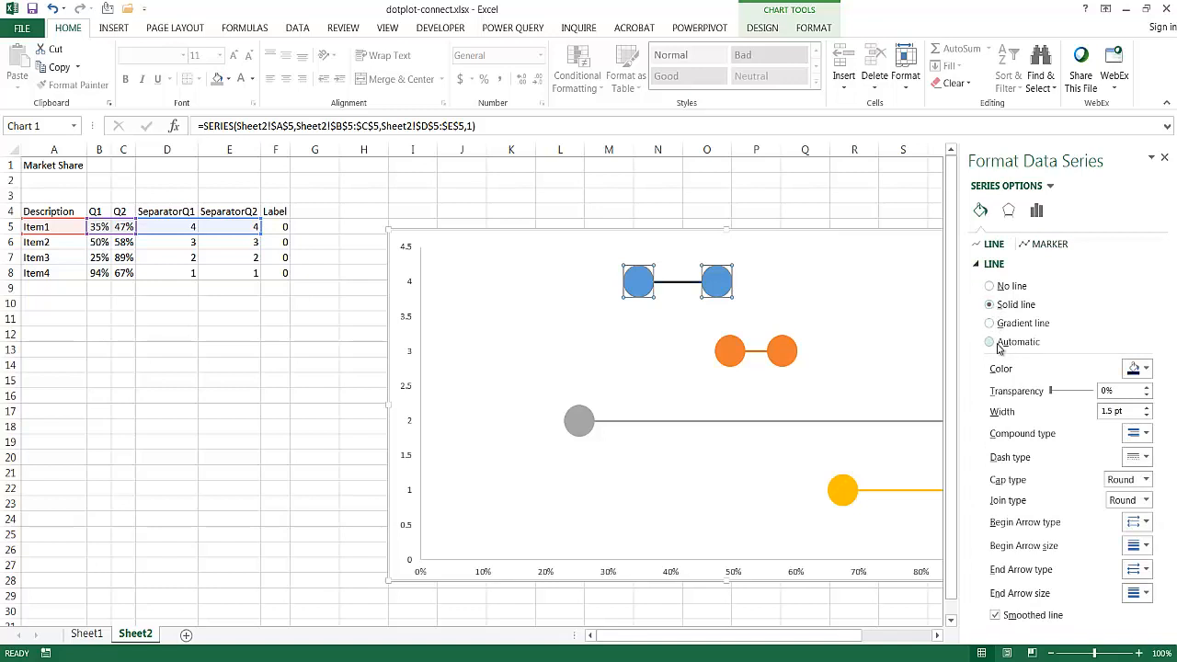
{"action": "left_click", "coordinate": [1137, 369]}
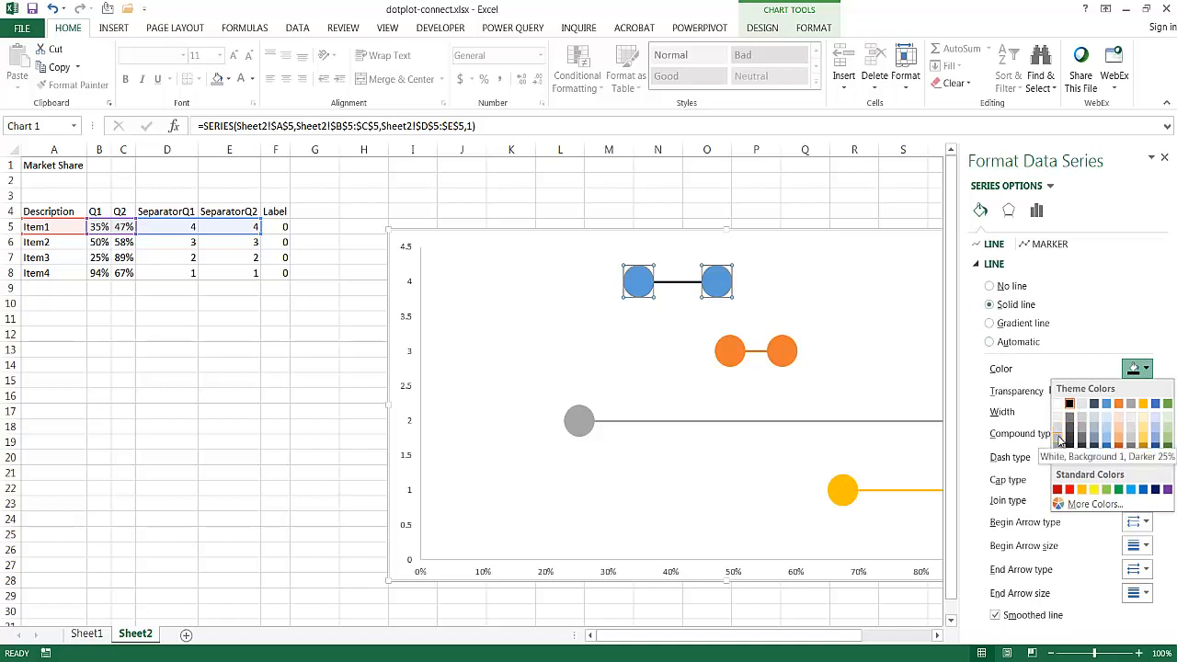
{"action": "left_click", "coordinate": [1058, 438]}
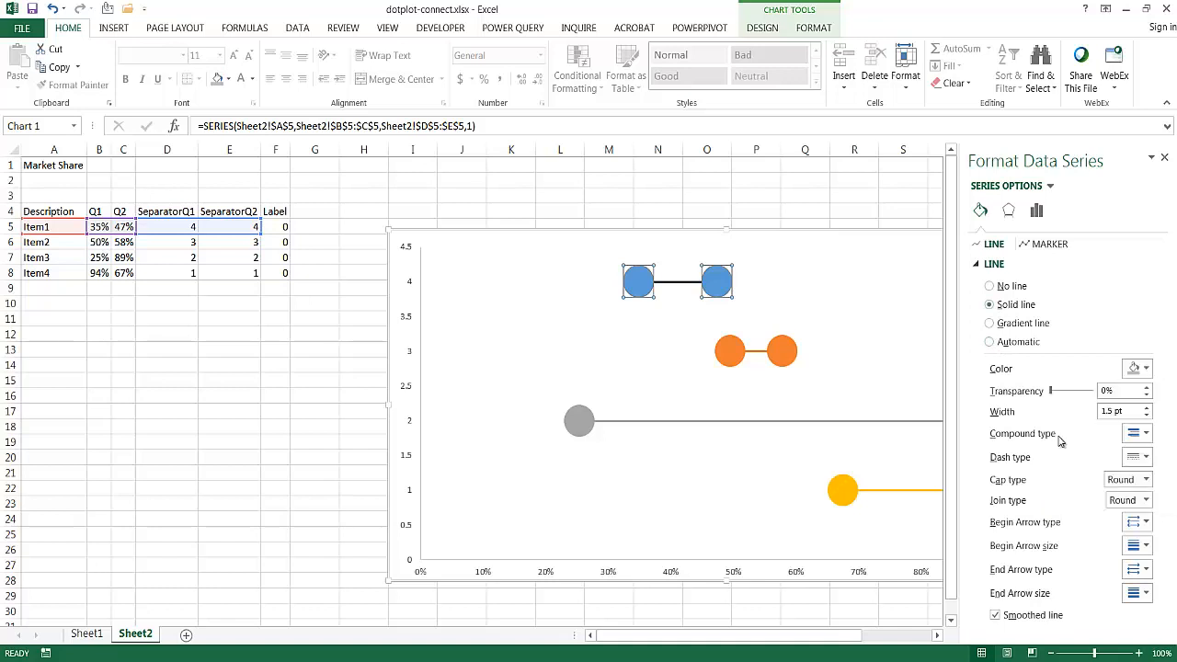
- Change the Item2 connecting line to the same light gray, White, Background 1, Darker 25%
{"action": "left_click", "coordinate": [766, 356]}
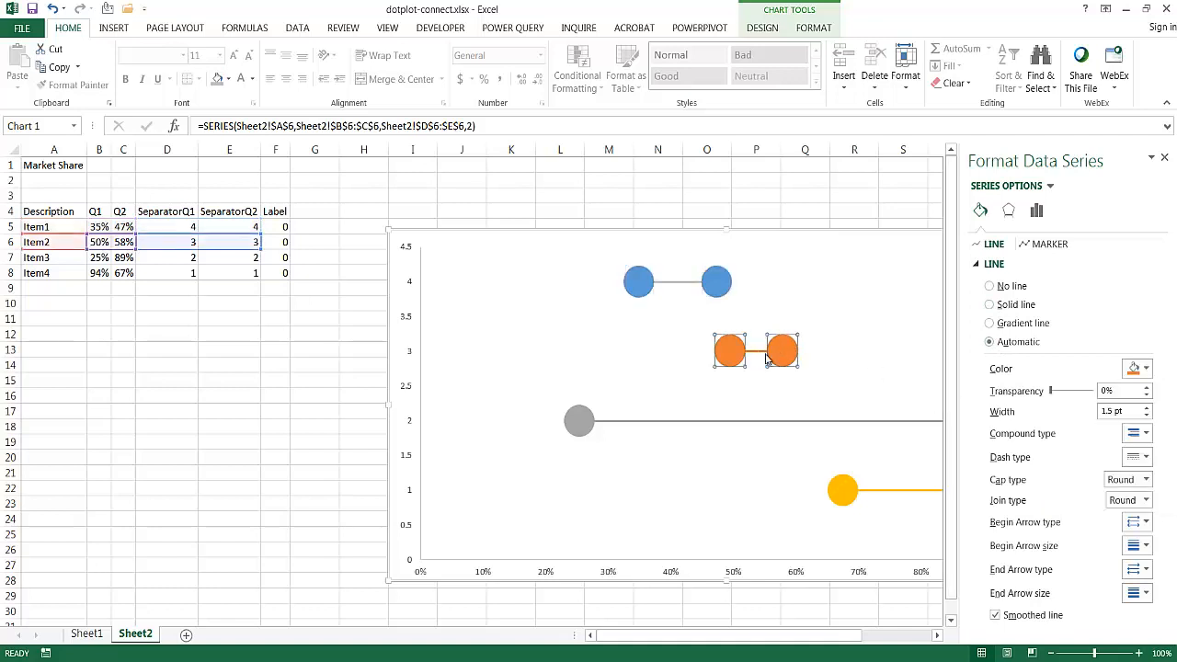
{"action": "left_click", "coordinate": [1136, 368]}
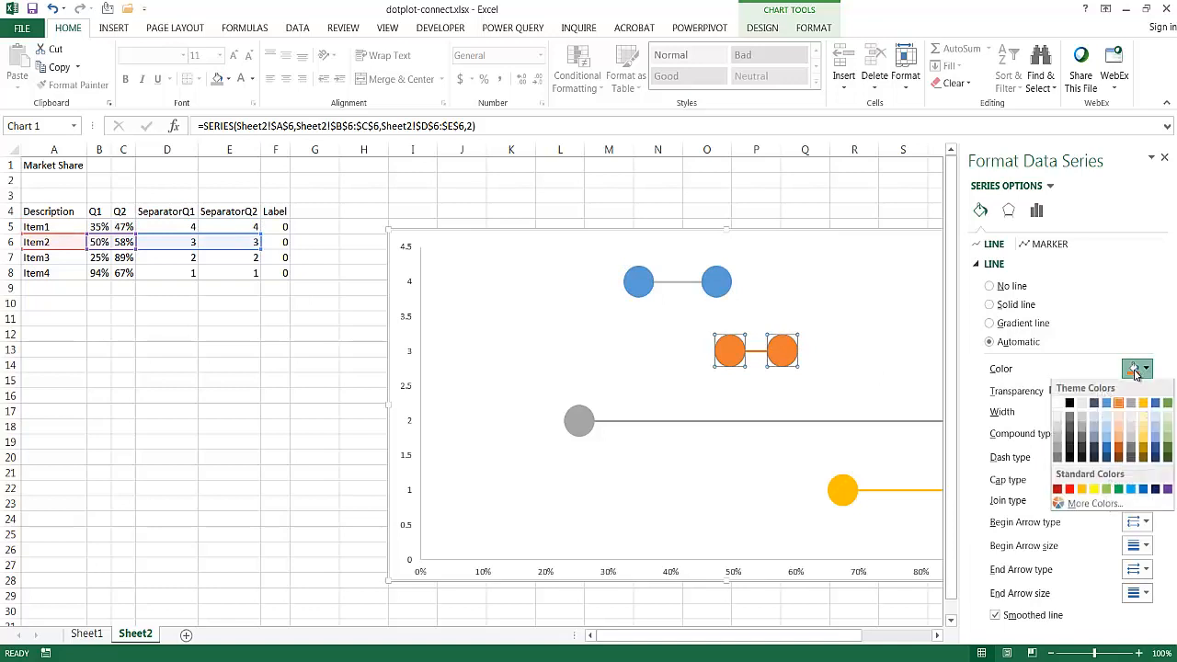
{"action": "left_click", "coordinate": [1059, 438]}
- Set the Item3 series' line color to White, Background 1, Darker 25%
{"action": "left_click", "coordinate": [833, 422]}
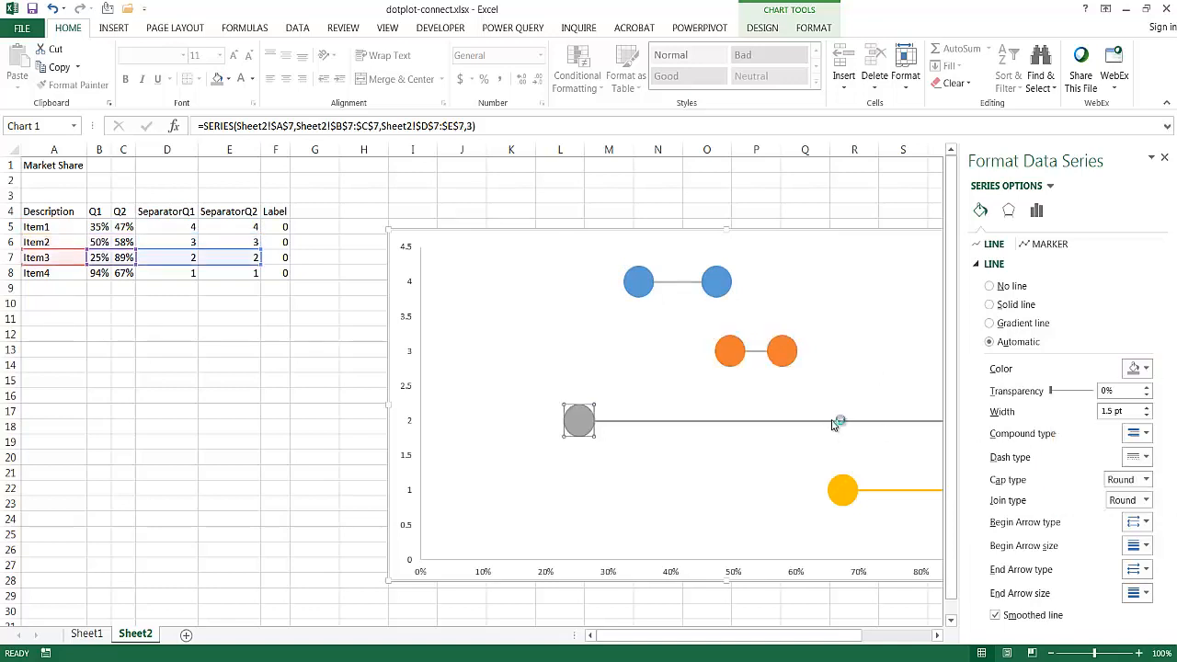
{"action": "left_click", "coordinate": [1136, 368]}
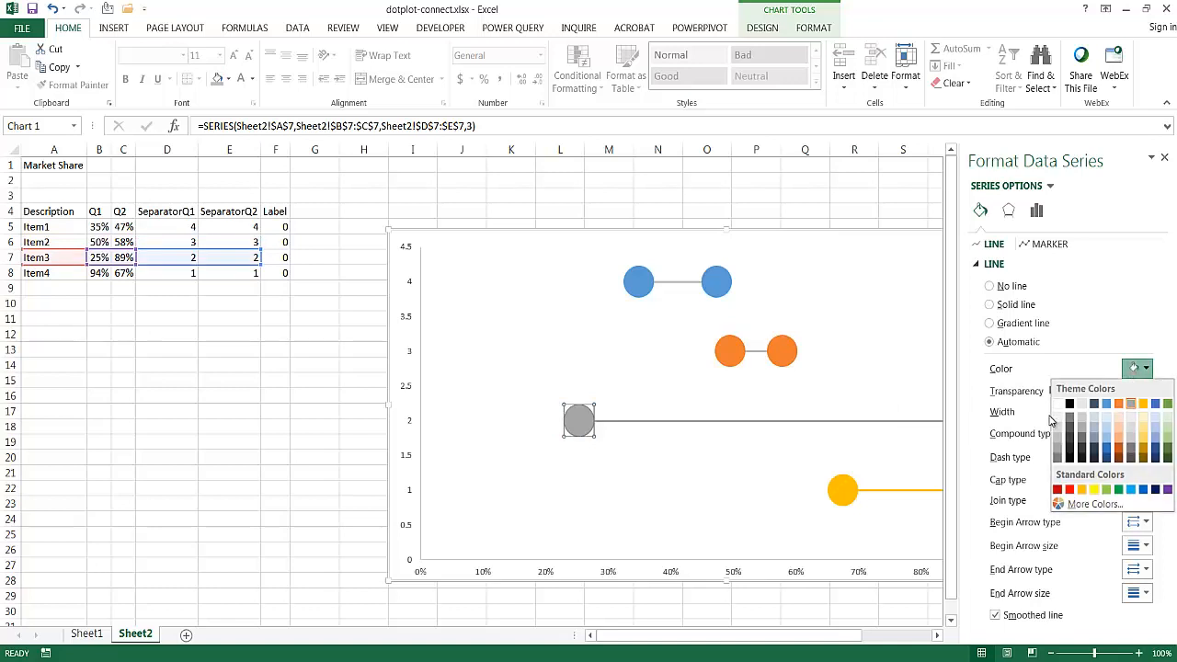
{"action": "left_click", "coordinate": [1058, 438]}
- Make the Item4 connector a solid line in the same light gray as the other series
{"action": "left_click", "coordinate": [929, 495]}
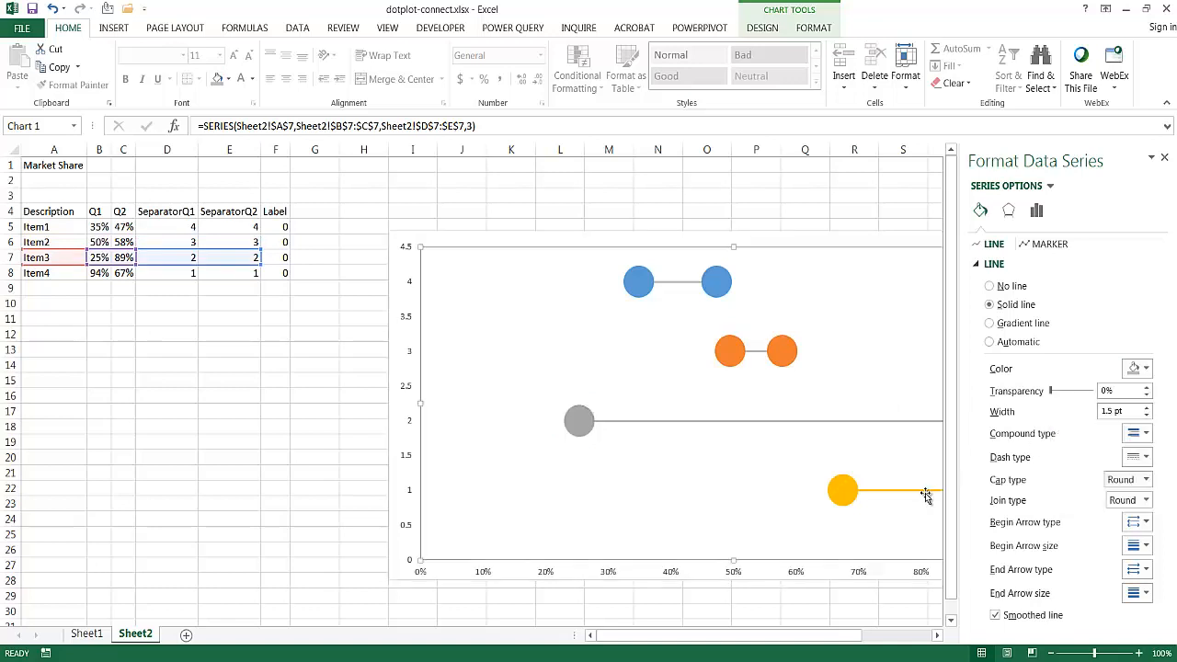
{"action": "left_click", "coordinate": [926, 489]}
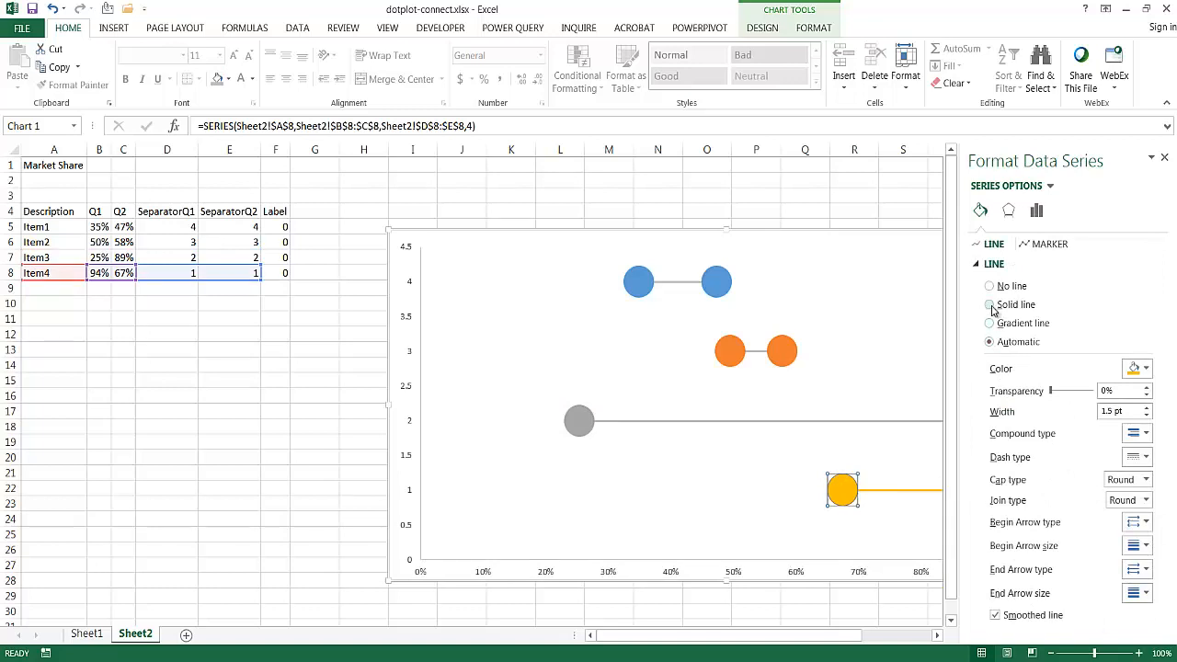
{"action": "left_click", "coordinate": [1135, 369]}
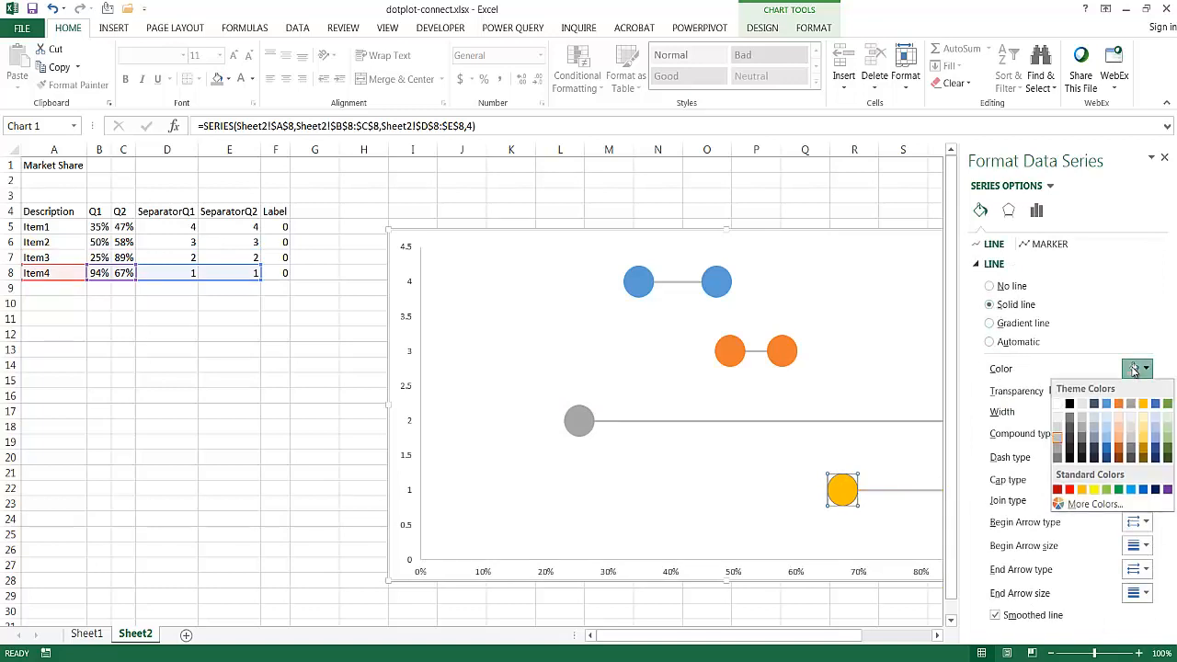
{"action": "left_click", "coordinate": [1100, 311]}
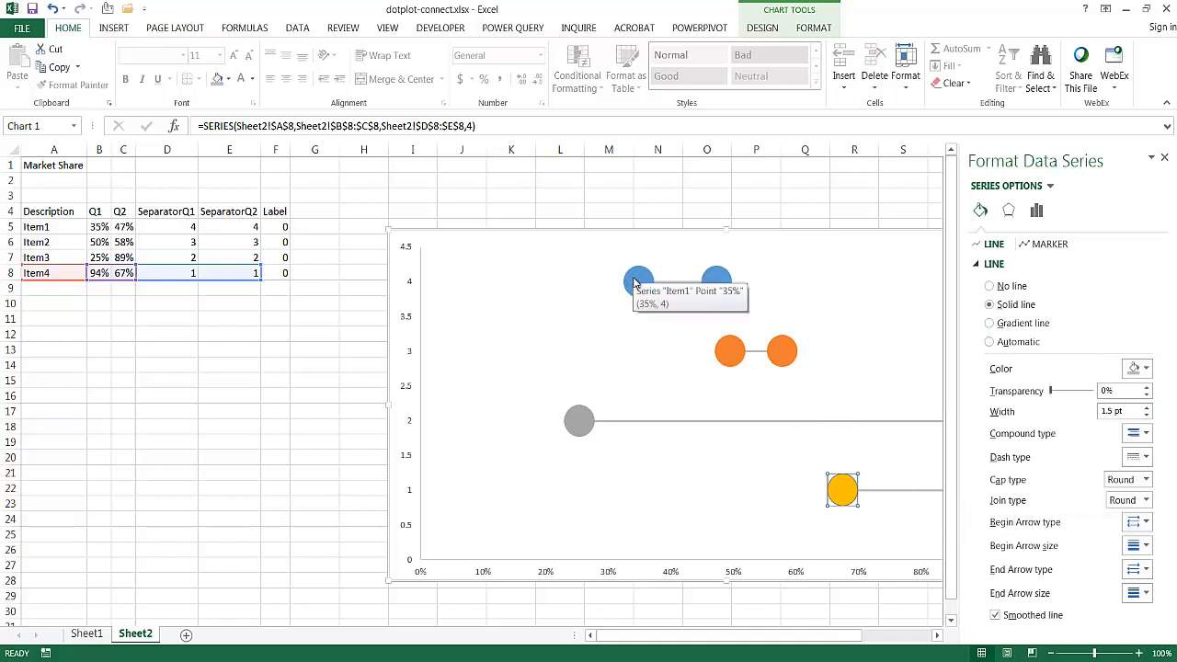
- Give only the Item1 series' Q1 marker (35%) a solid dark gray fill
{"action": "mouse_move", "coordinate": [637, 285]}
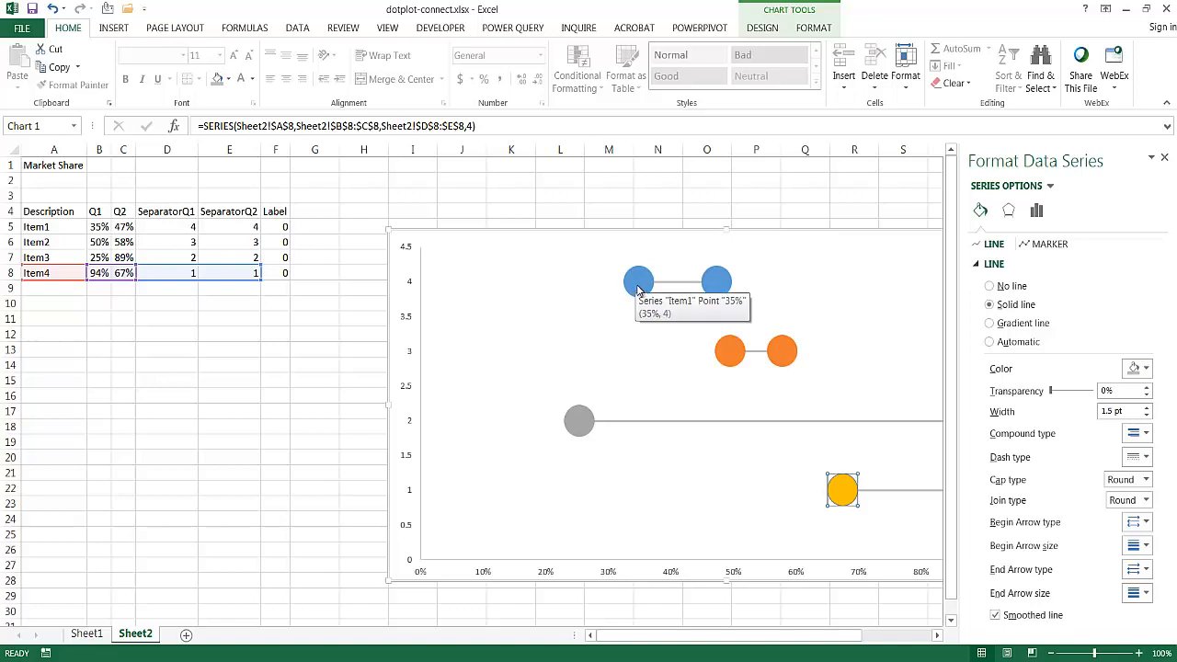
{"action": "mouse_move", "coordinate": [714, 285]}
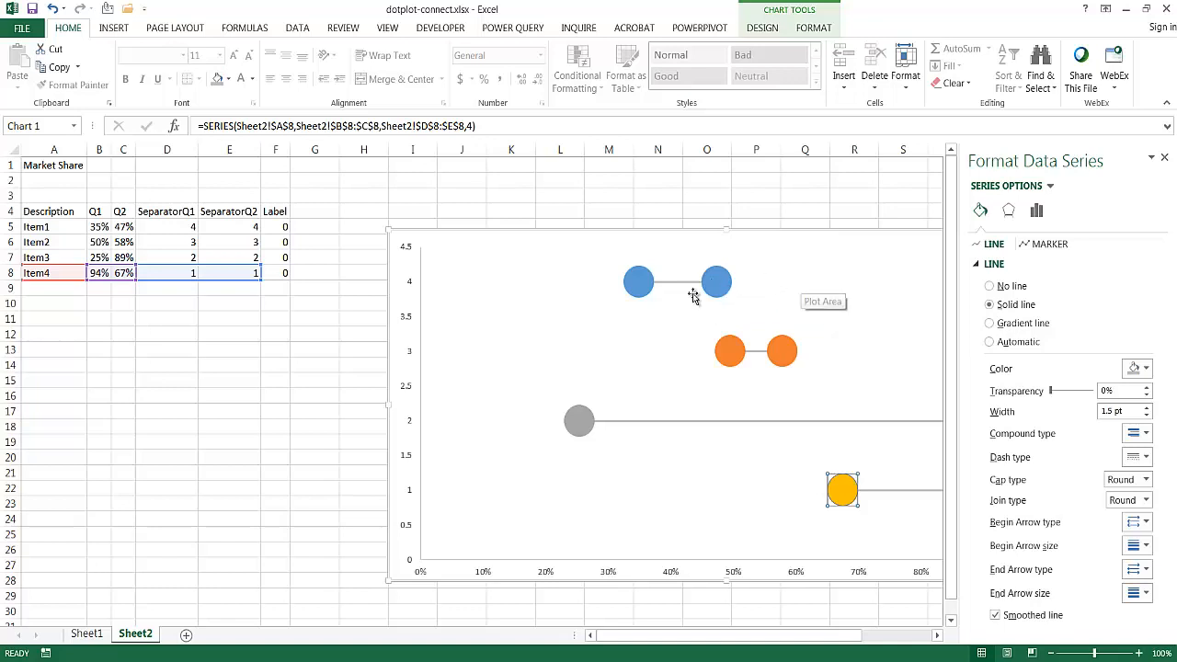
{"action": "left_click", "coordinate": [637, 283]}
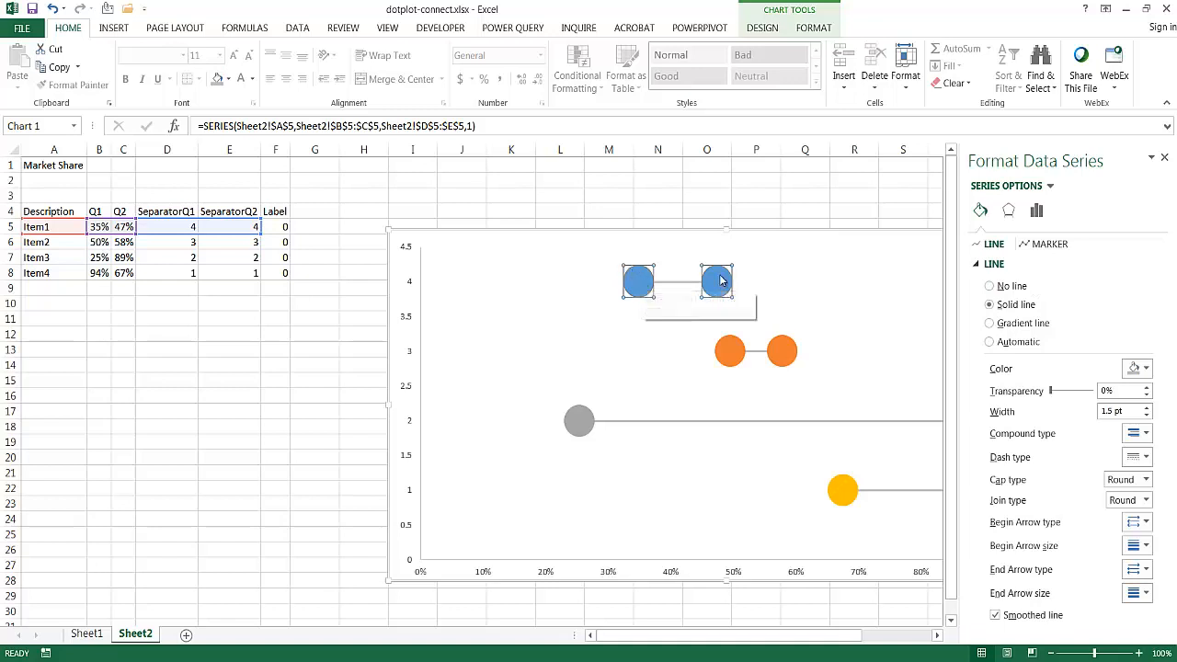
{"action": "mouse_move", "coordinate": [721, 280]}
{"action": "mouse_move", "coordinate": [642, 285]}
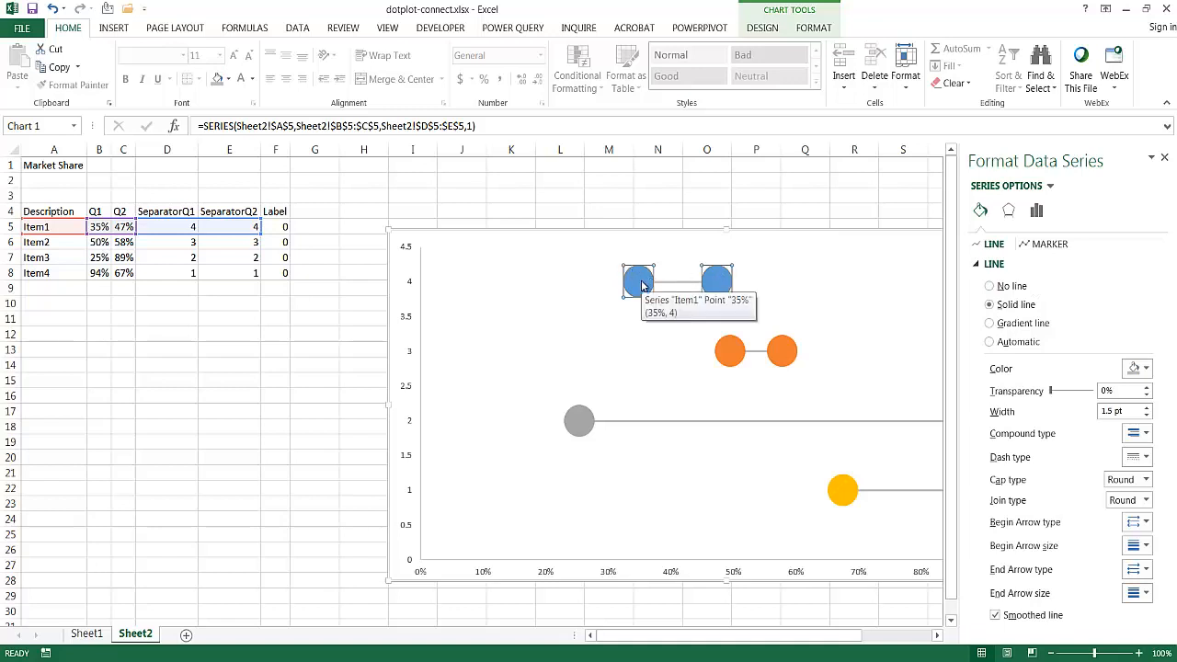
{"action": "left_click", "coordinate": [640, 284]}
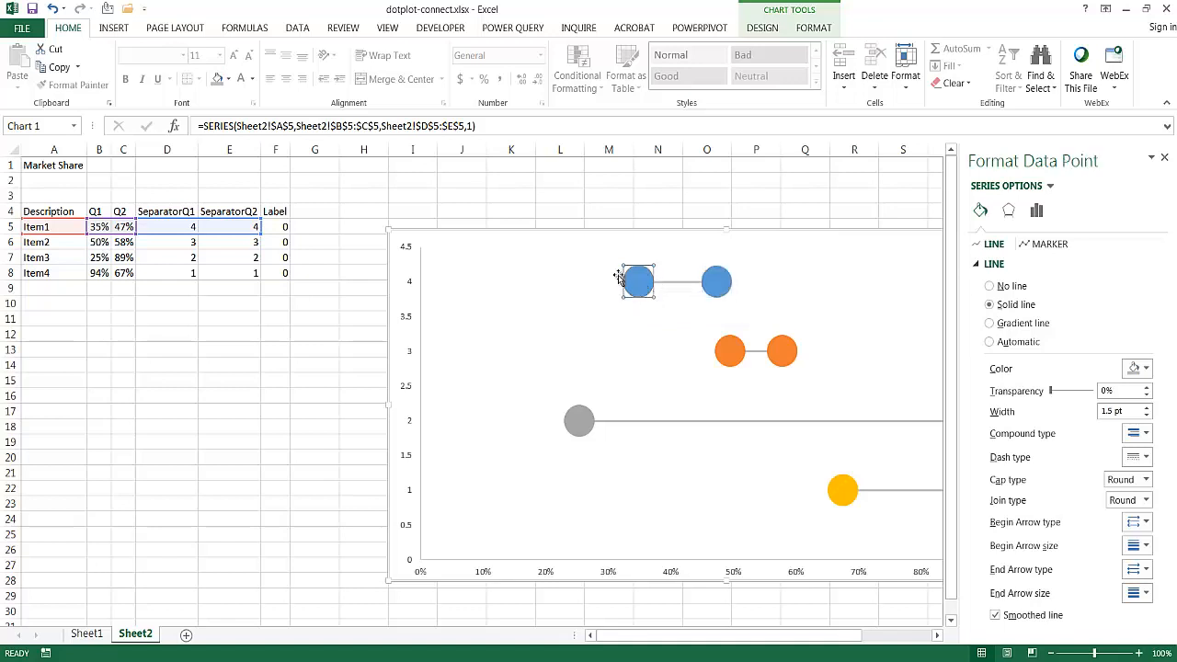
{"action": "left_click", "coordinate": [1047, 246]}
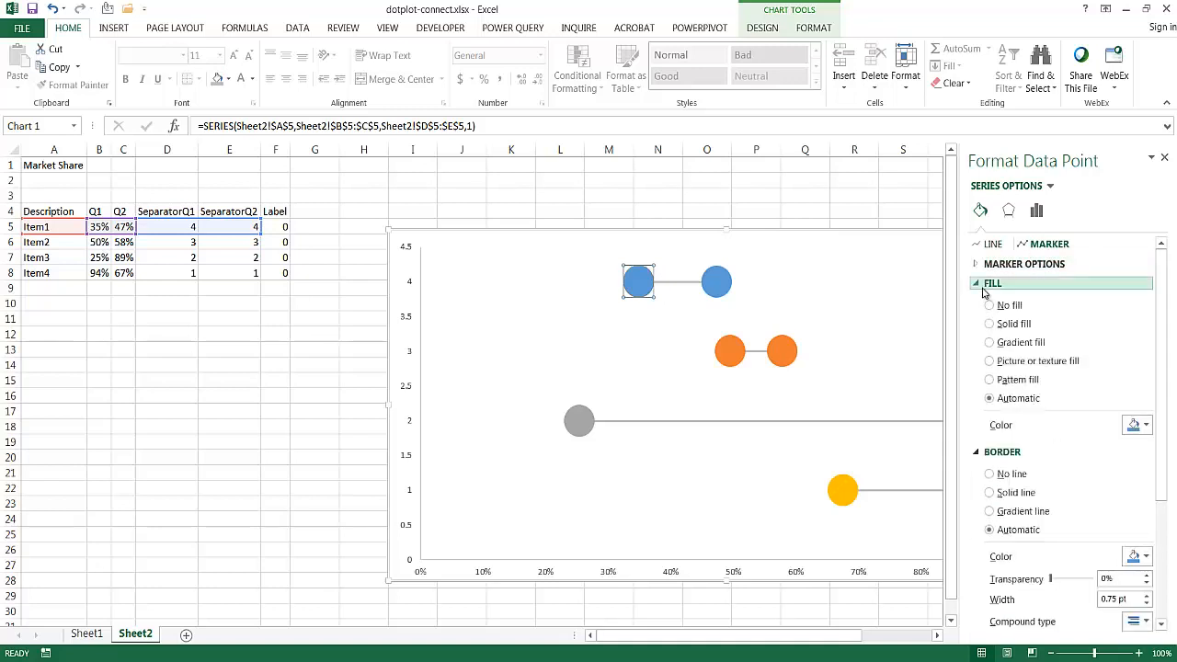
{"action": "left_click", "coordinate": [989, 324]}
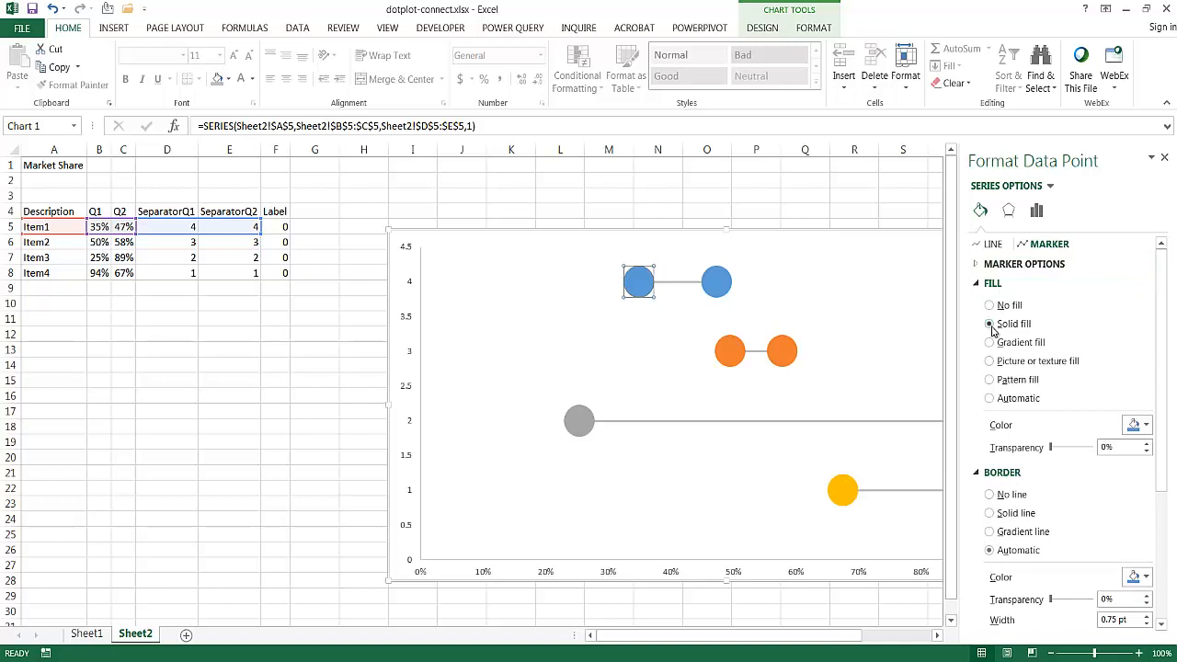
{"action": "left_click", "coordinate": [1137, 425]}
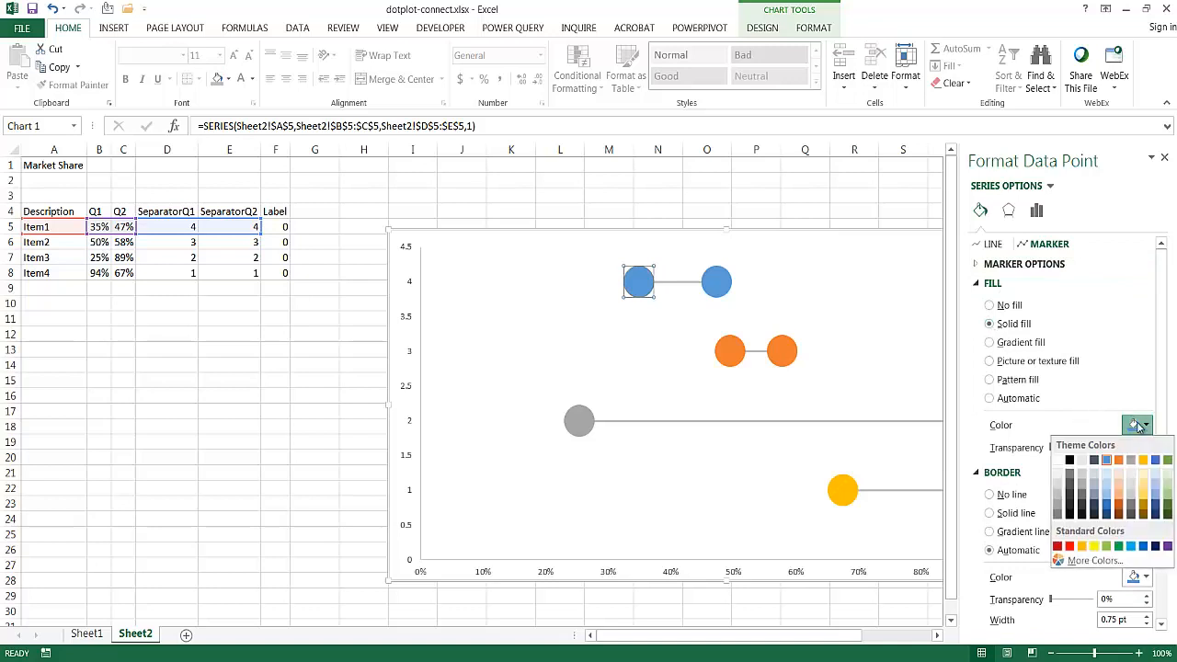
{"action": "left_click", "coordinate": [1057, 516]}
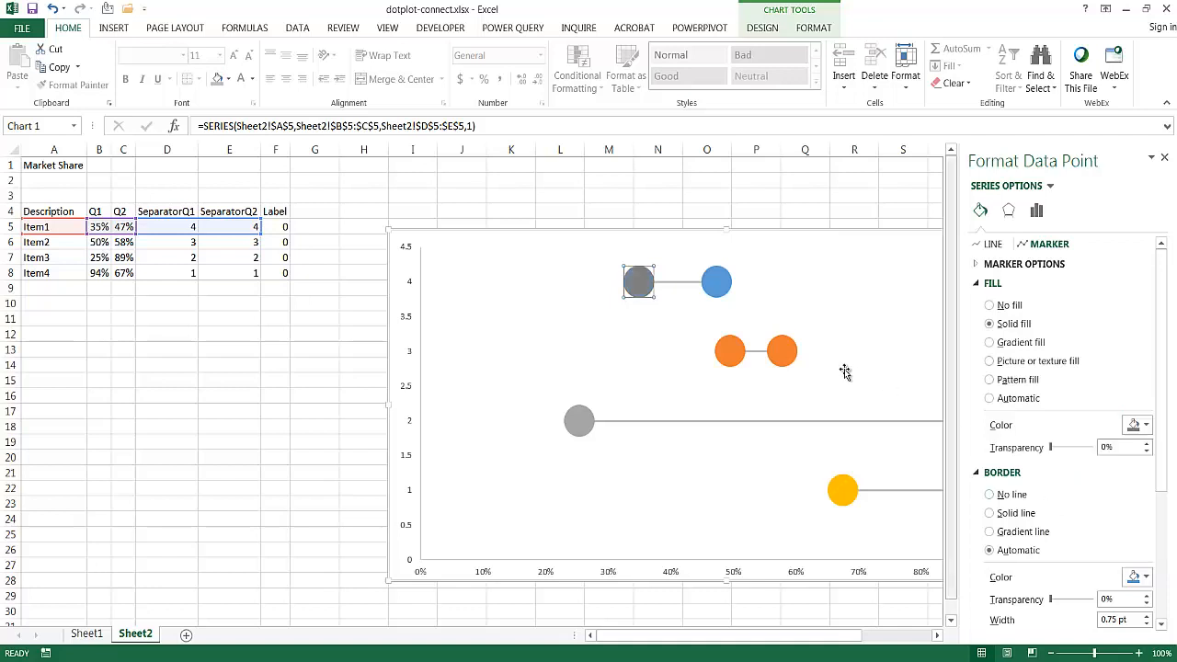
- Fill the Item2 series' Q1 marker (50%) with solid dark gray and set its border to no line
{"action": "left_click", "coordinate": [732, 360]}
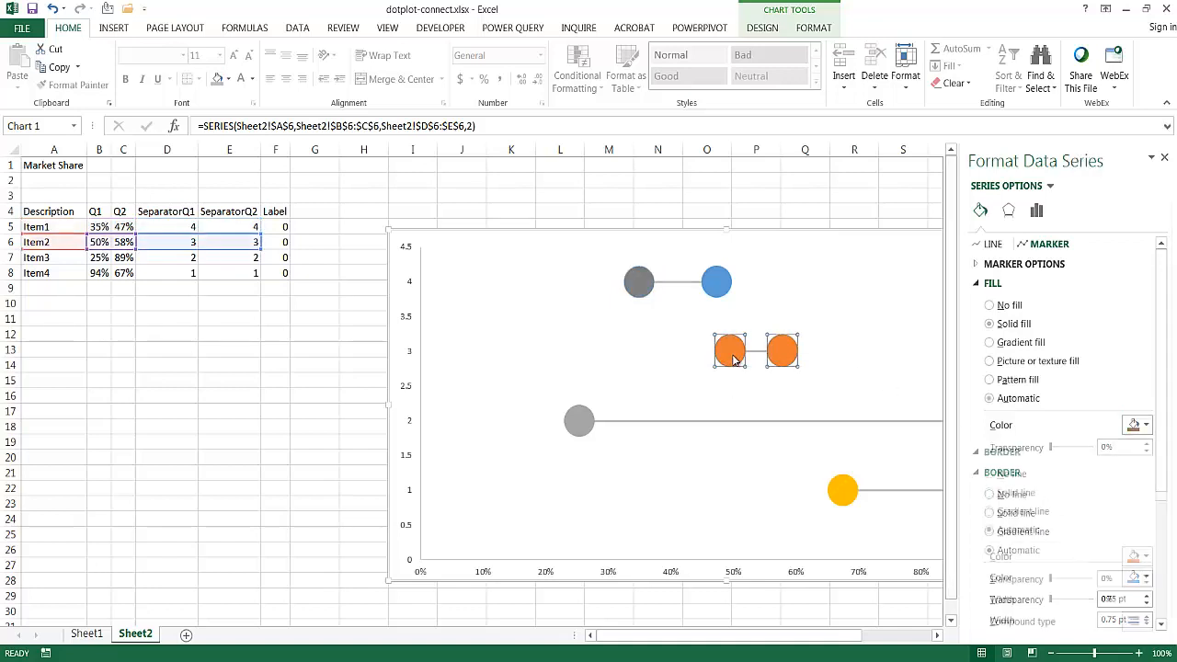
{"action": "left_click", "coordinate": [732, 359]}
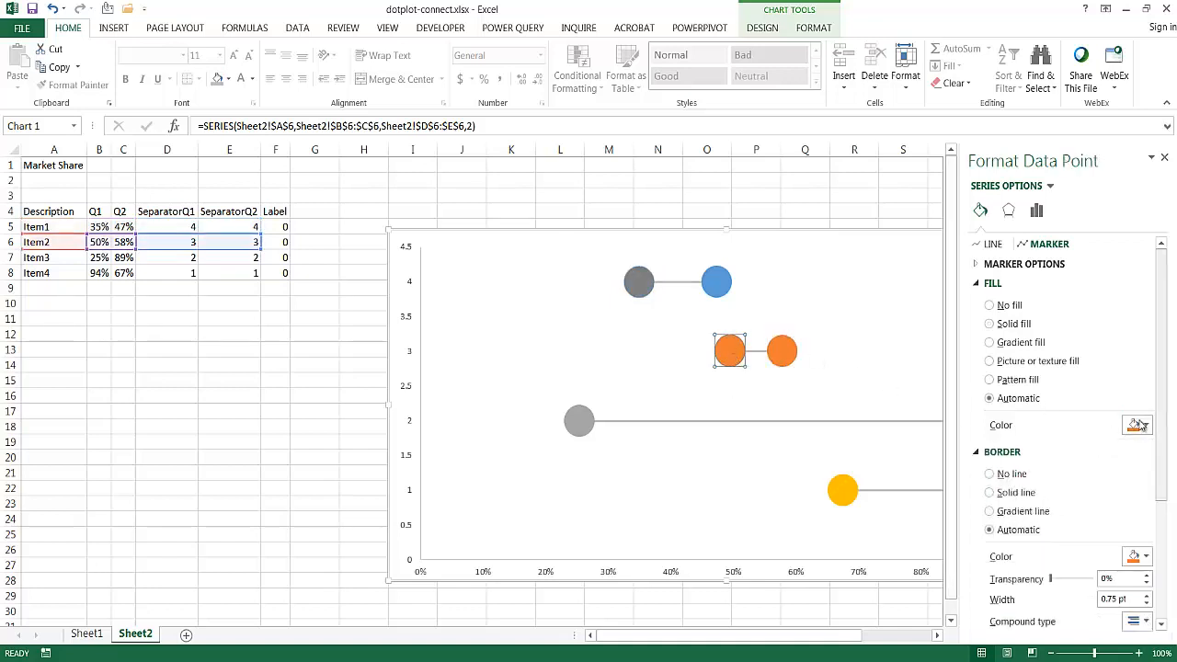
{"action": "left_click", "coordinate": [1012, 325]}
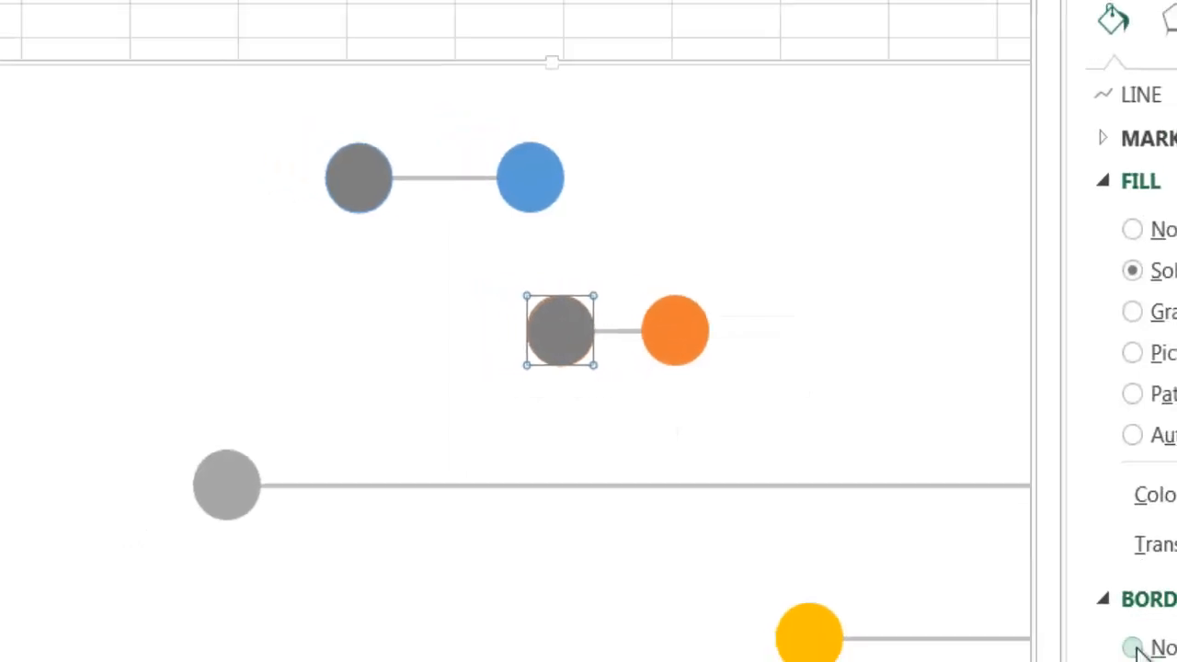
{"action": "left_click", "coordinate": [1134, 648]}
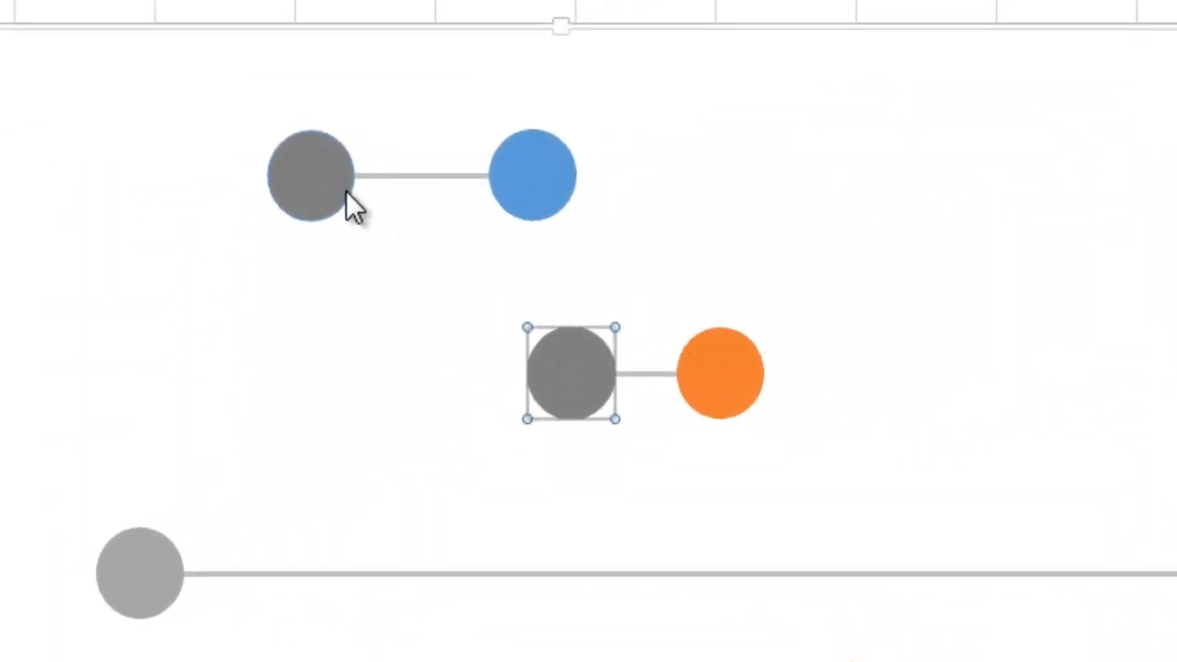
- Remove the border line from the Item1 series' dark gray Q1 marker
{"action": "left_click", "coordinate": [328, 179]}
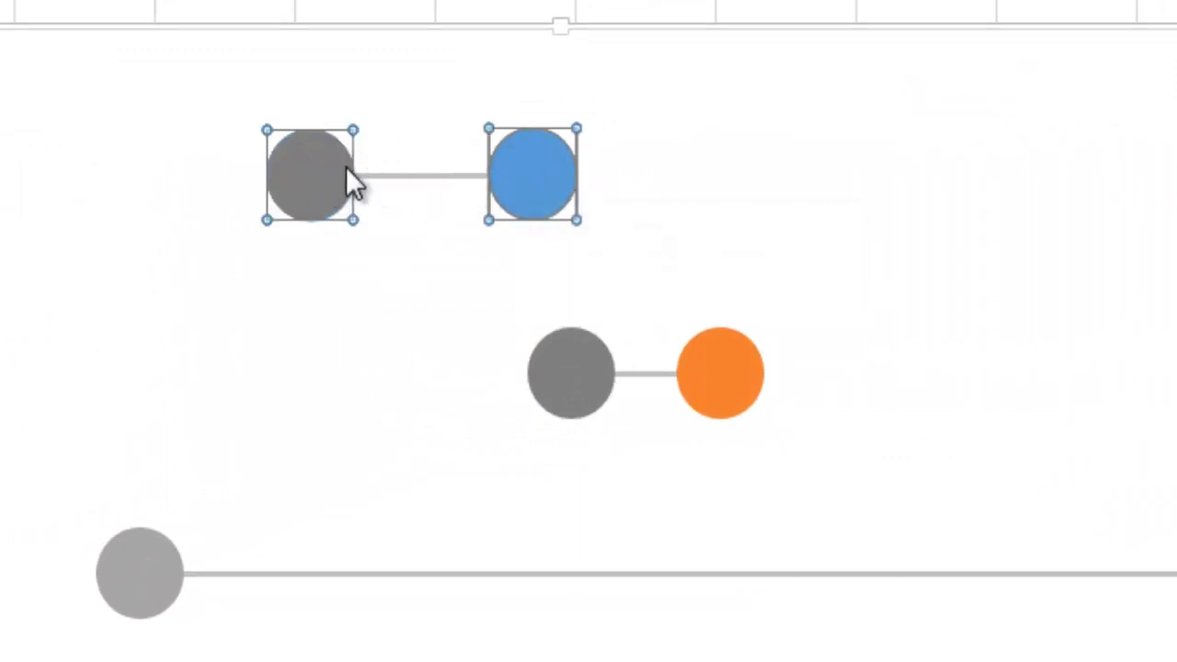
{"action": "left_click", "coordinate": [308, 180]}
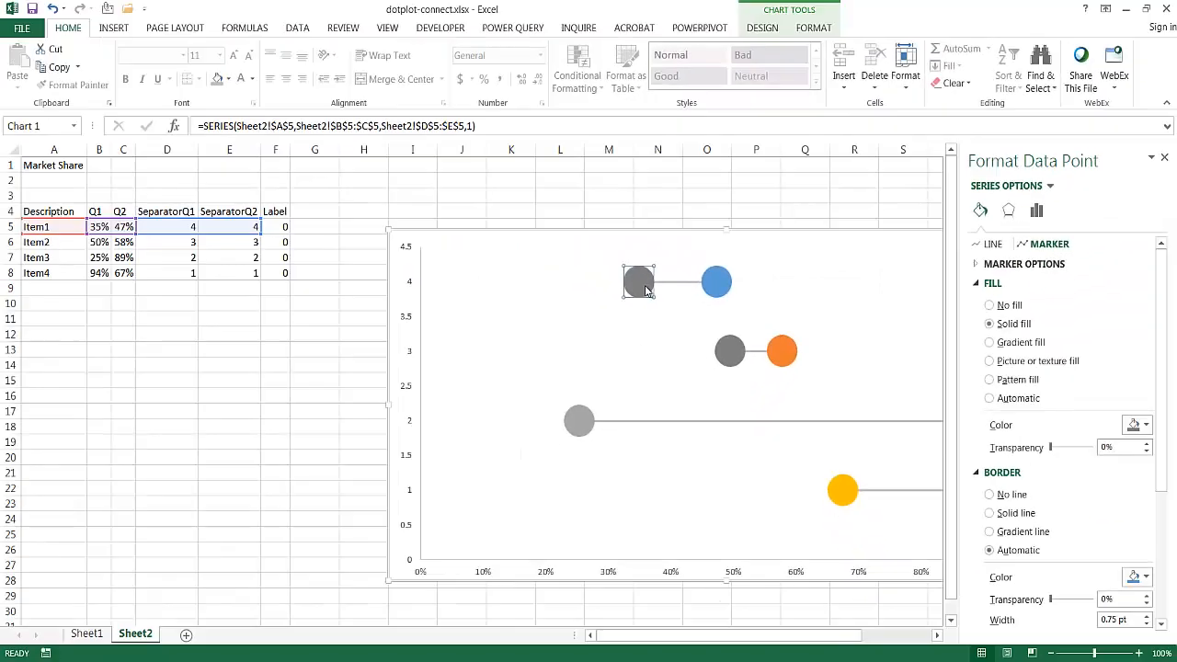
{"action": "left_click", "coordinate": [990, 496]}
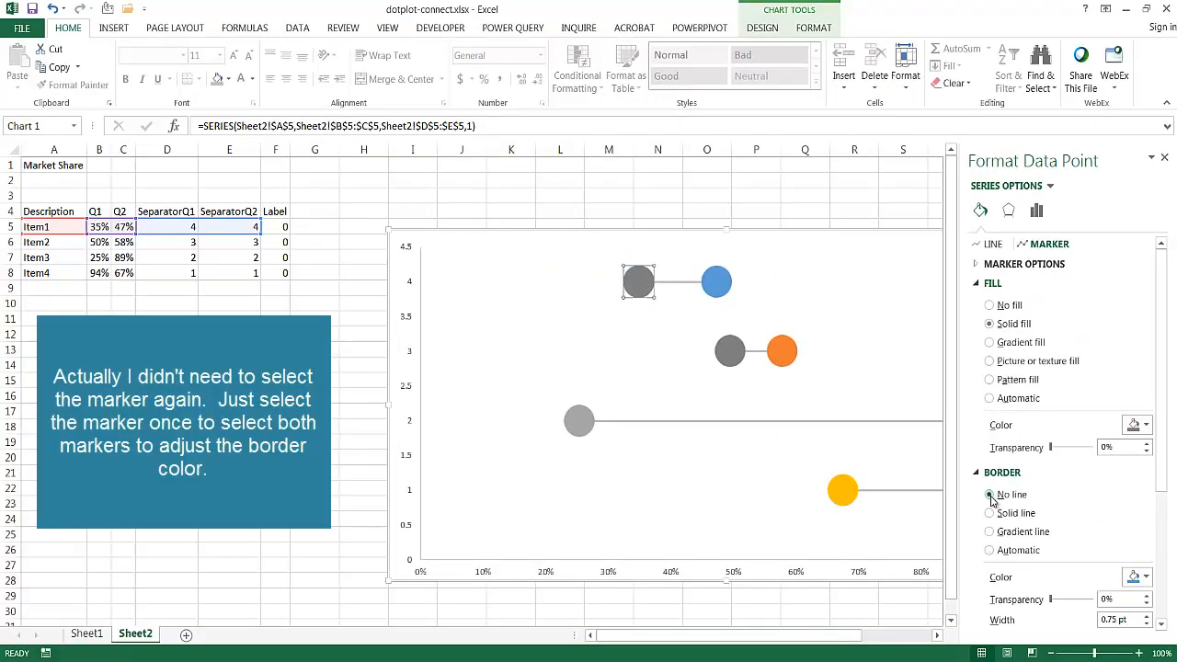
- Apply a solid dark gray fill with no border line to the Item3 series markers
{"action": "left_click", "coordinate": [584, 427]}
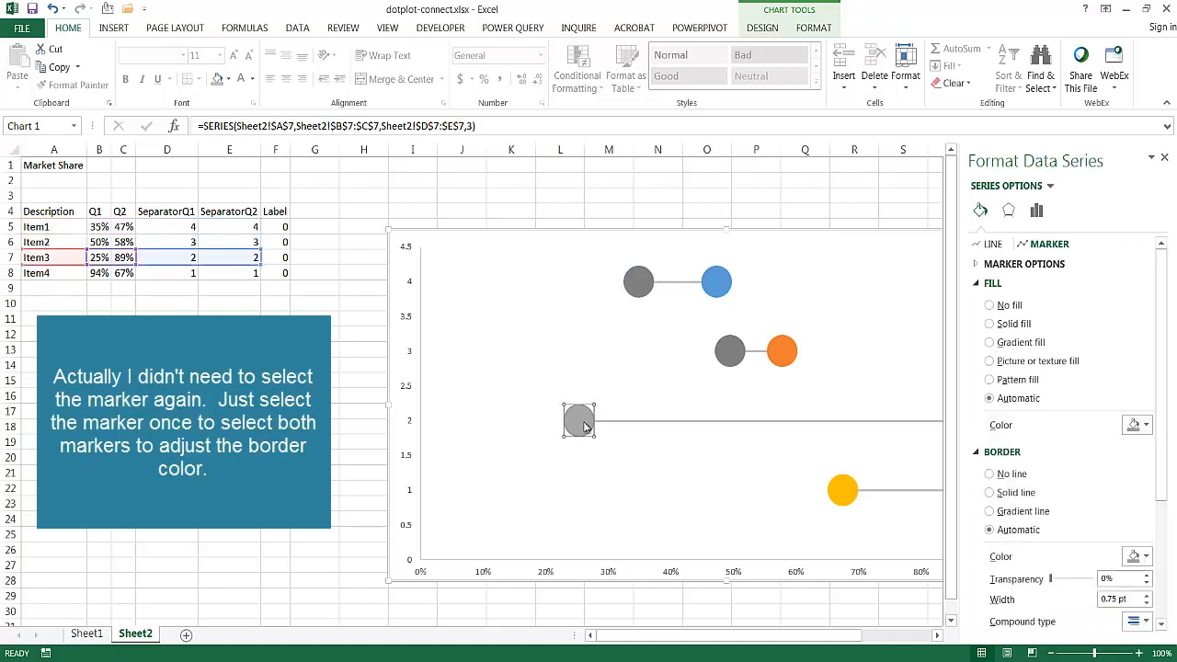
{"action": "left_click", "coordinate": [990, 325]}
{"action": "left_click", "coordinate": [1137, 425]}
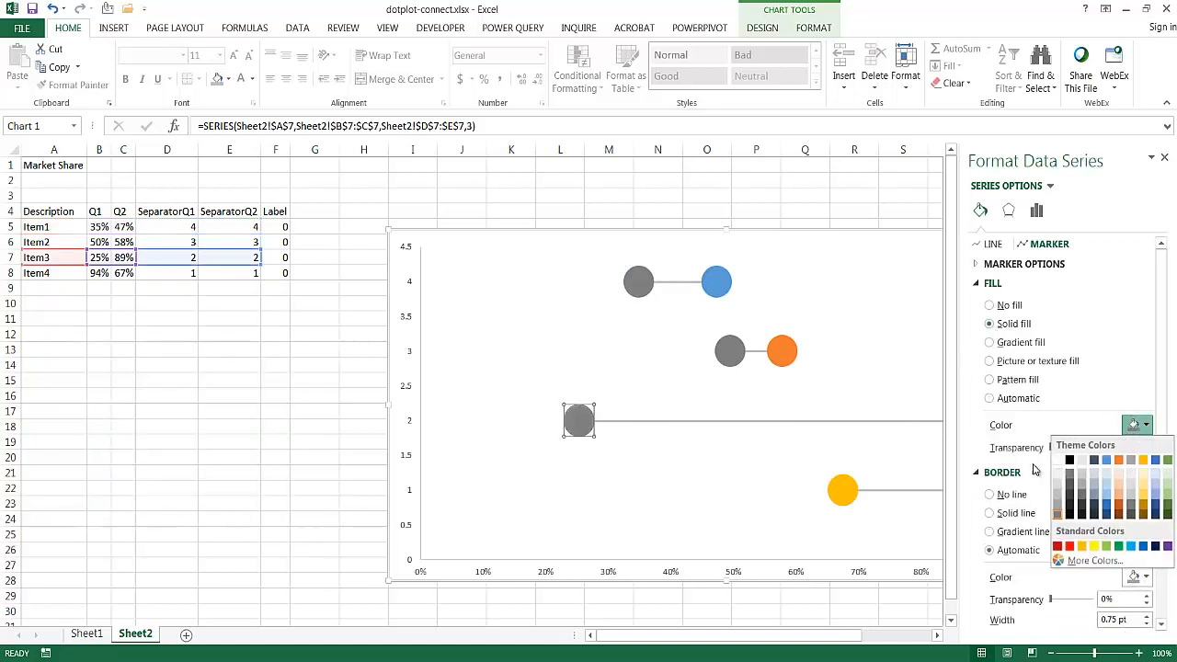
{"action": "left_click", "coordinate": [980, 493]}
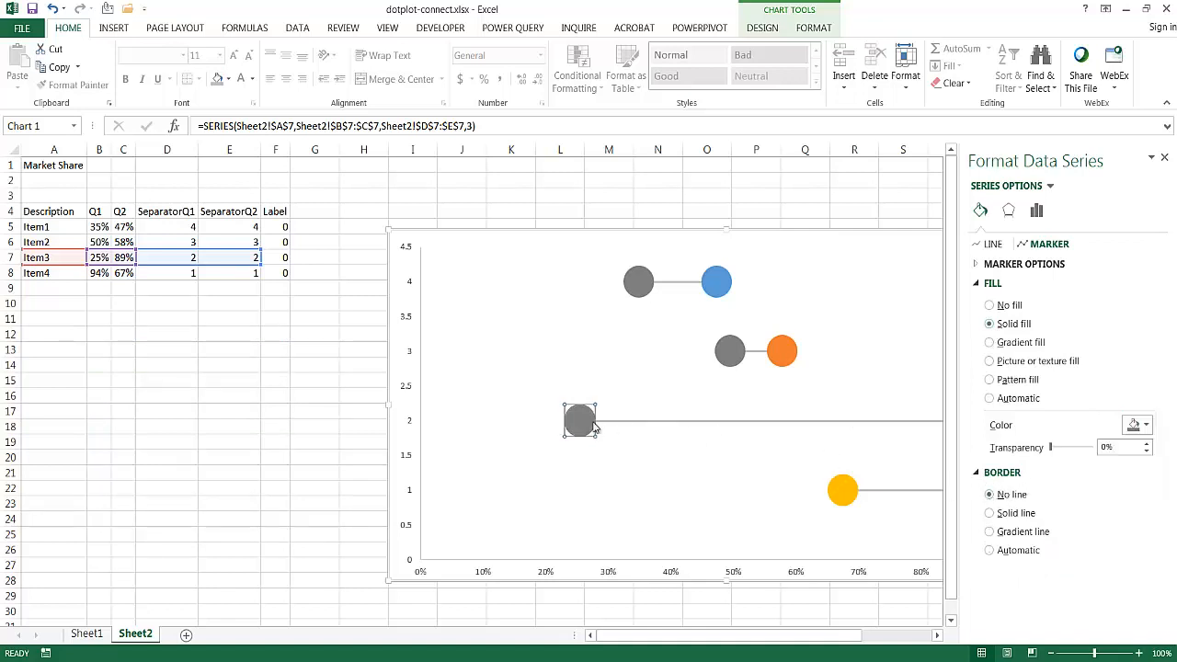
- Give the Item4 series markers a solid dark gray fill and set their border to no line
{"action": "left_click", "coordinate": [841, 487]}
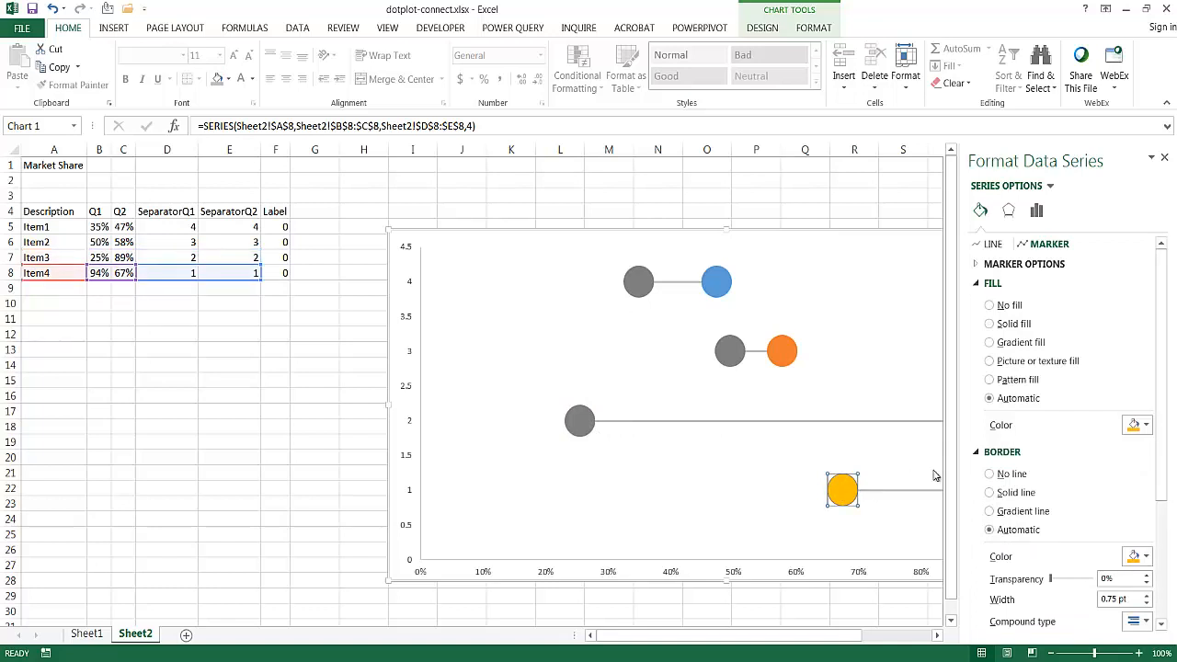
{"action": "left_click", "coordinate": [989, 324]}
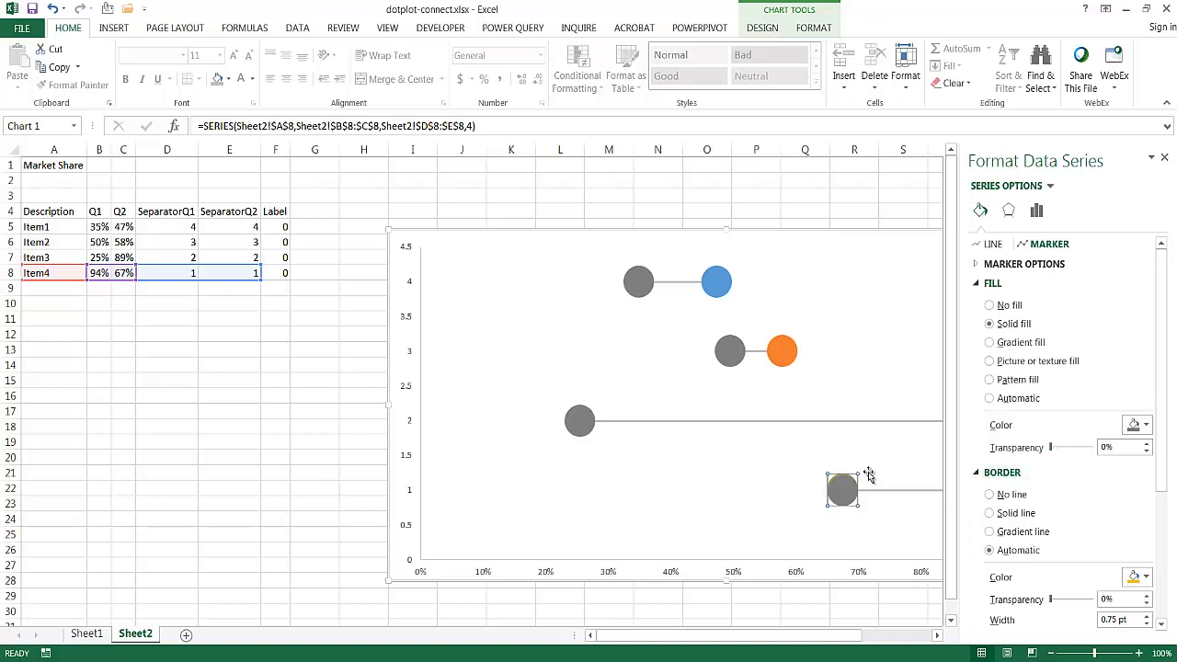
{"action": "left_click", "coordinate": [989, 495]}
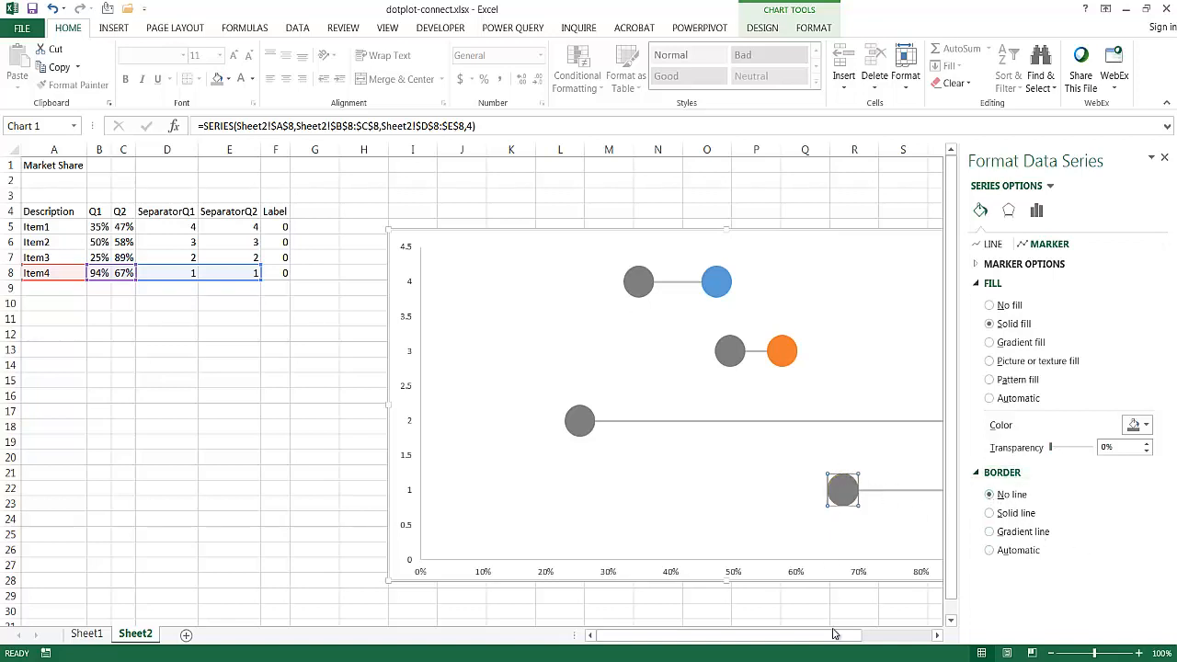
{"action": "left_click_drag", "start_coordinate": [833, 635], "coordinate": [894, 625]}
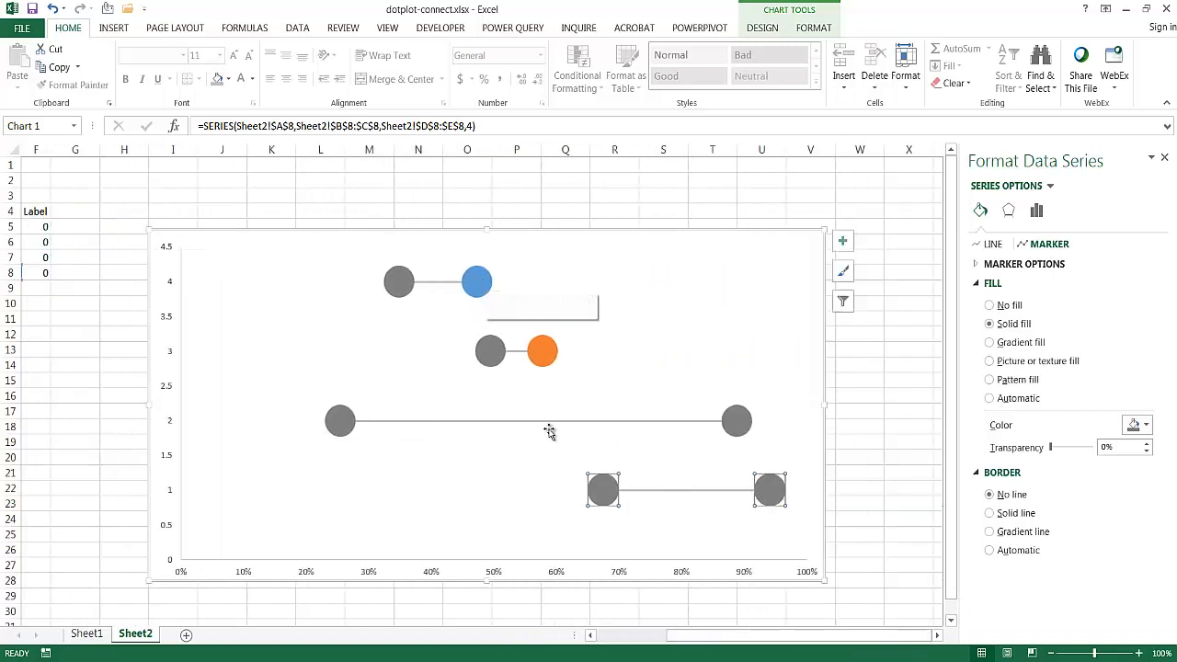
{"action": "left_click_drag", "start_coordinate": [765, 634], "coordinate": [616, 641]}
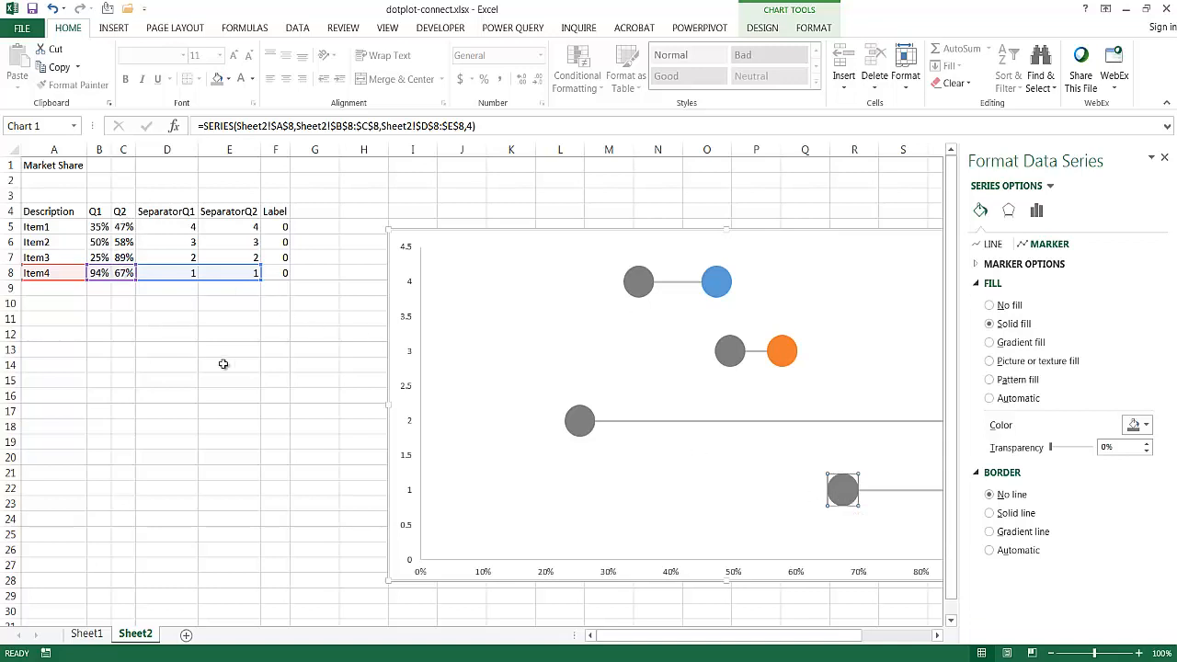
{"action": "left_click_drag", "start_coordinate": [726, 634], "coordinate": [796, 634]}
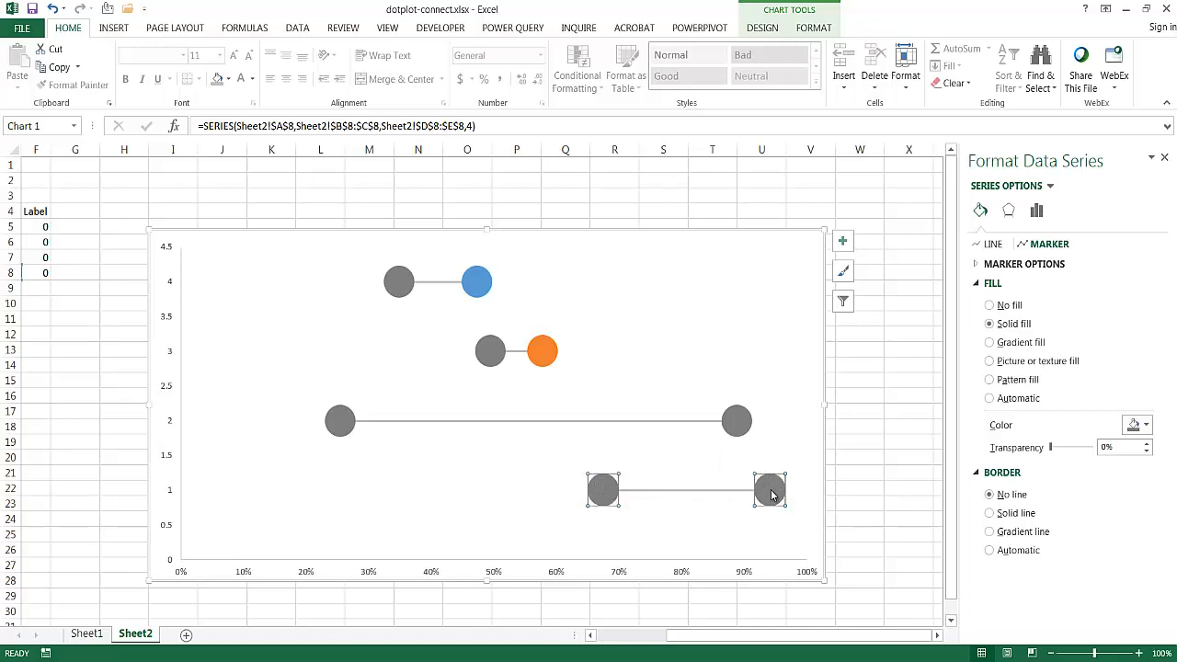
{"action": "mouse_move", "coordinate": [772, 494]}
- Check the fill colors for the Item1 series' Q2 marker (47%) and set its border to a solid line
{"action": "left_click", "coordinate": [477, 279]}
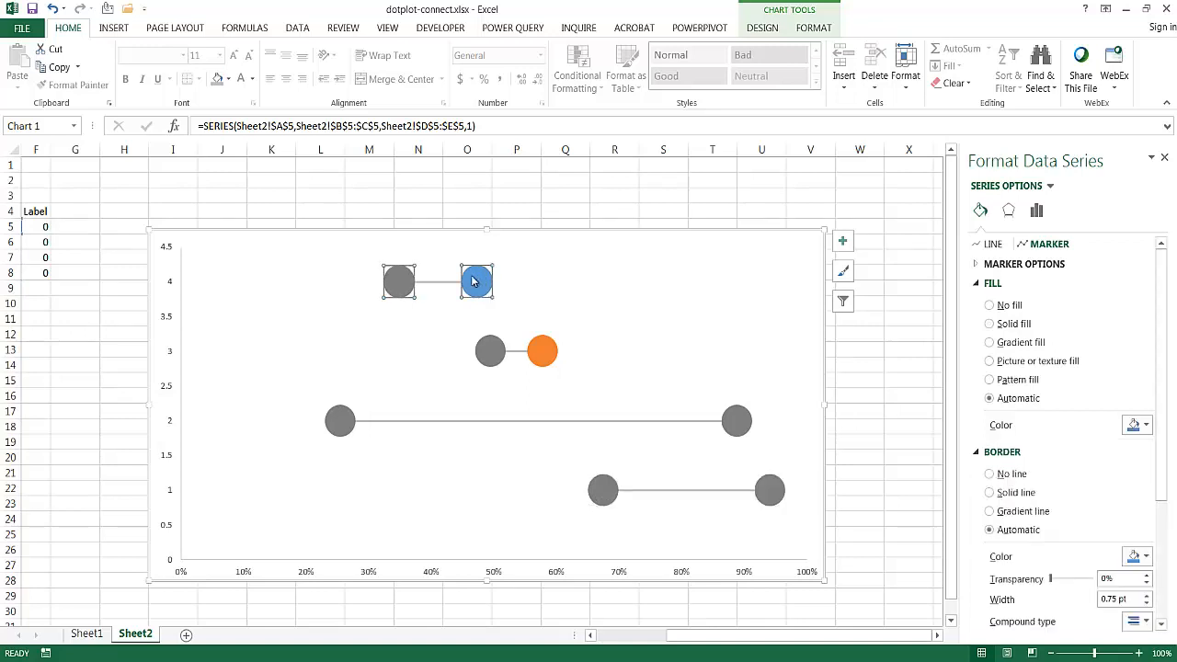
{"action": "left_click", "coordinate": [484, 288]}
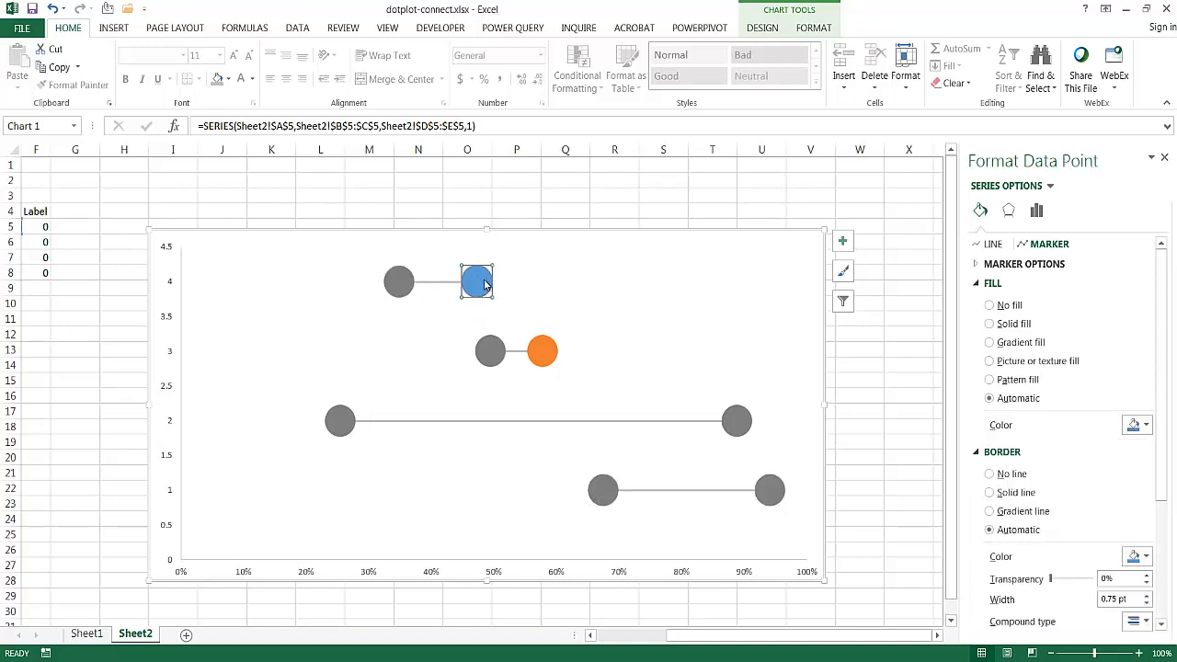
{"action": "left_click", "coordinate": [1147, 425]}
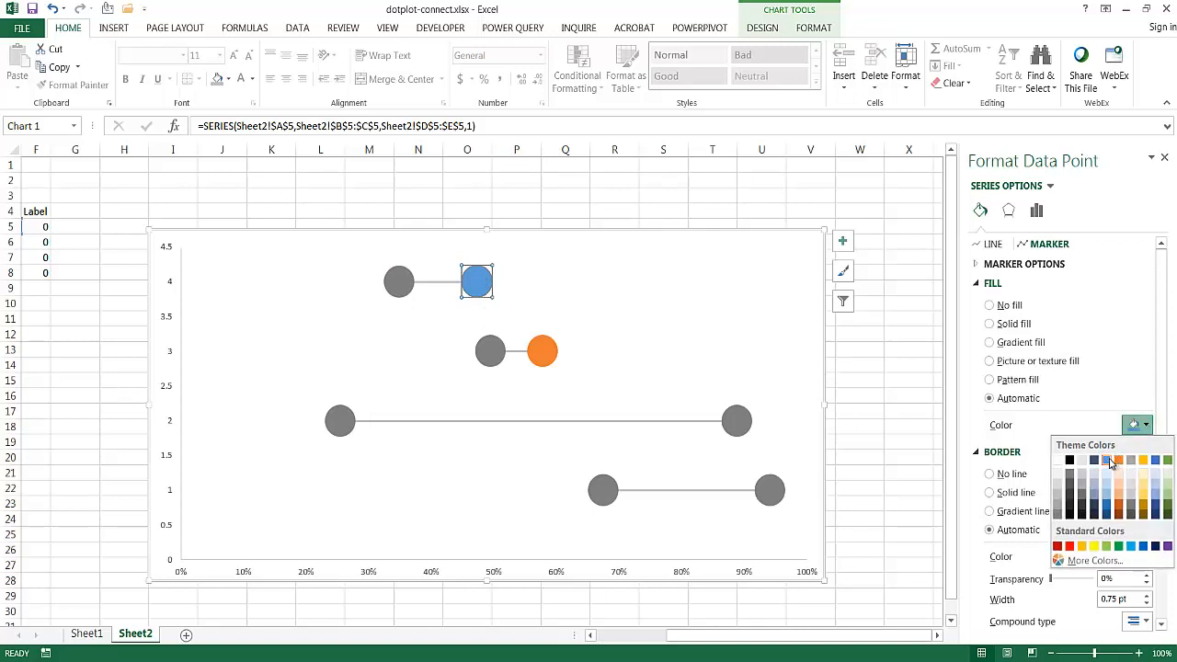
{"action": "left_click", "coordinate": [1110, 387]}
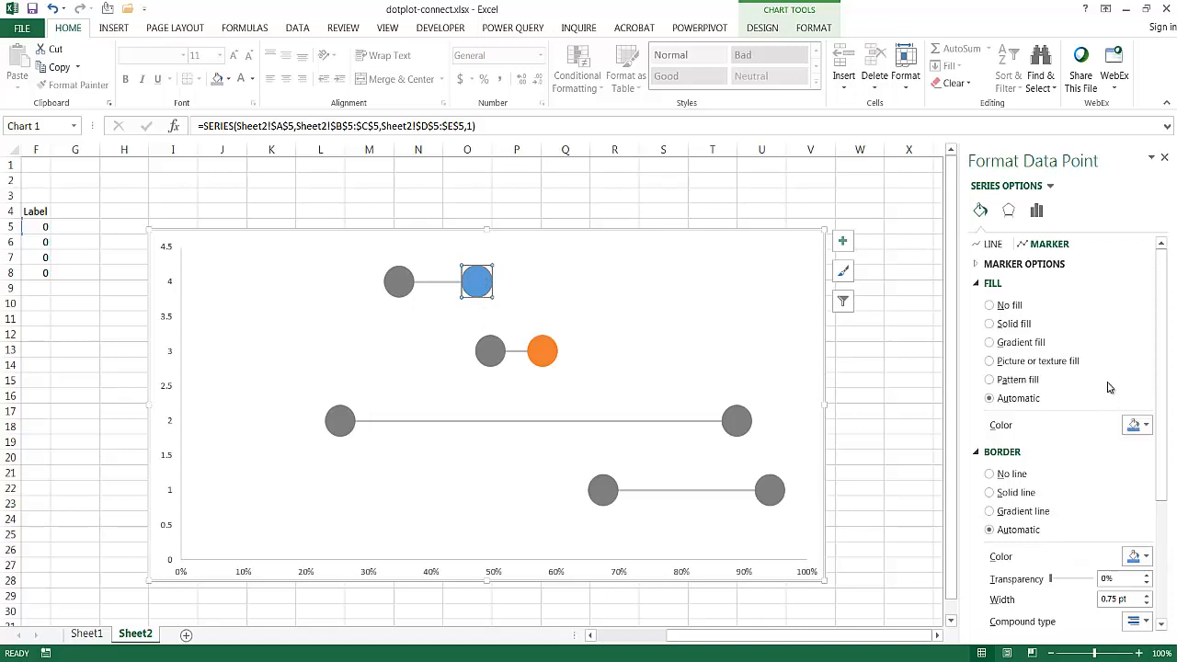
{"action": "left_click", "coordinate": [990, 492]}
- Fill only the Item2 series' Q2 marker (58%) with solid theme blue and set its border to no line
{"action": "left_click", "coordinate": [544, 350]}
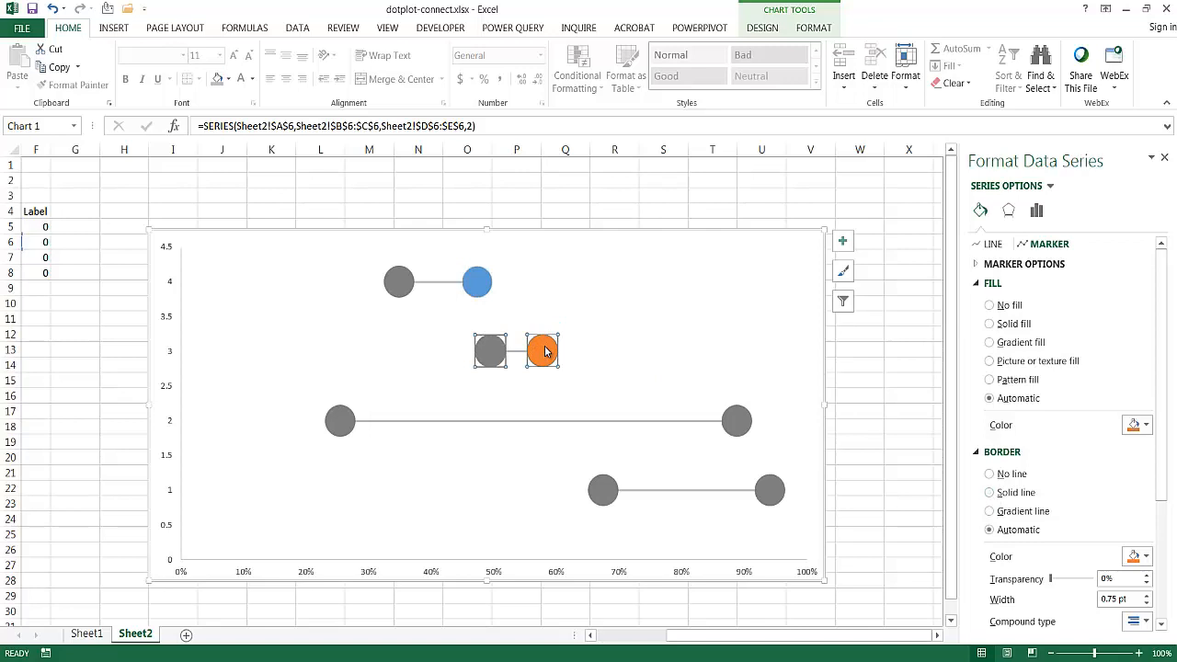
{"action": "left_click", "coordinate": [544, 350]}
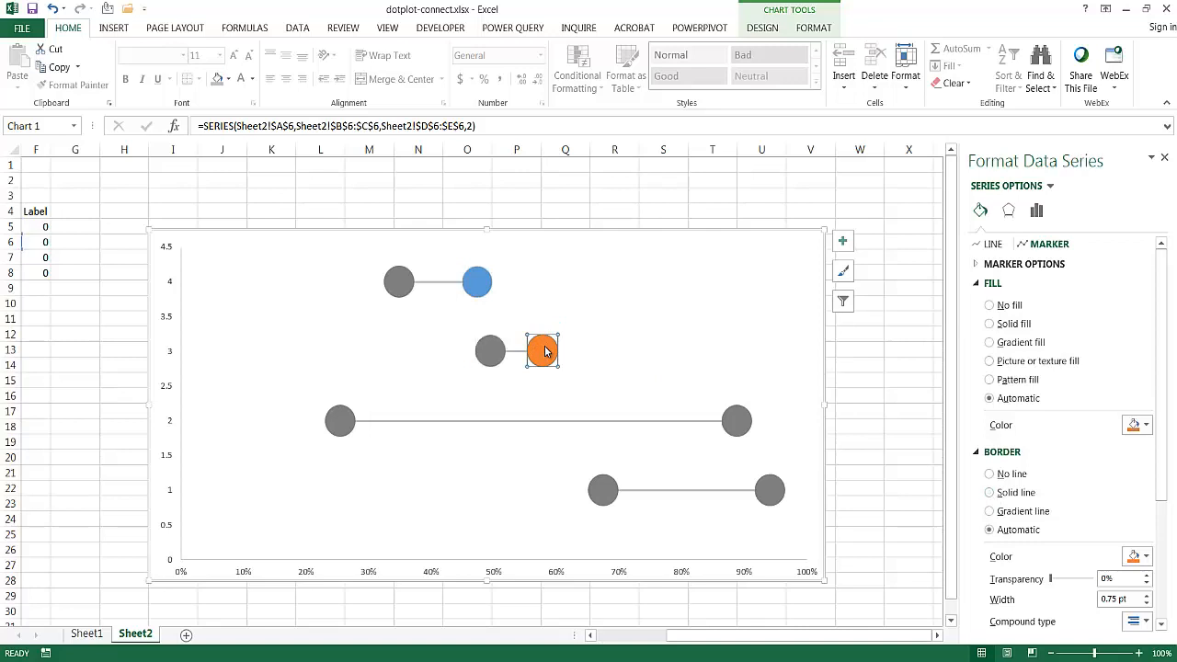
{"action": "left_click", "coordinate": [990, 324]}
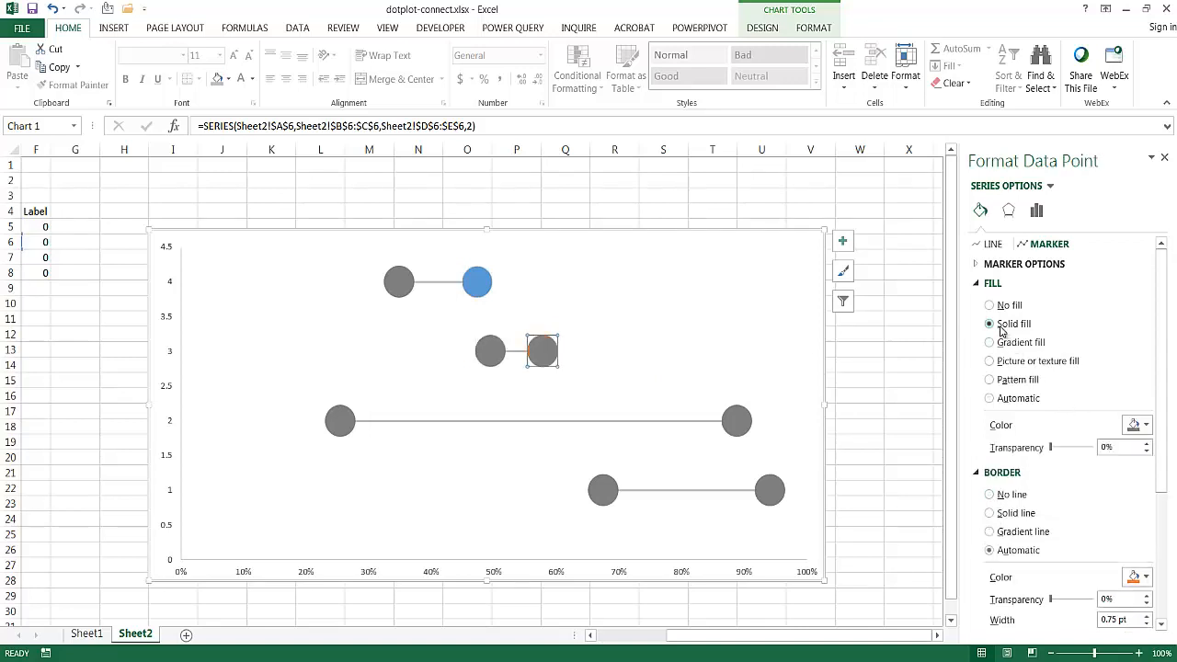
{"action": "left_click", "coordinate": [1123, 422]}
{"action": "left_click", "coordinate": [1107, 459]}
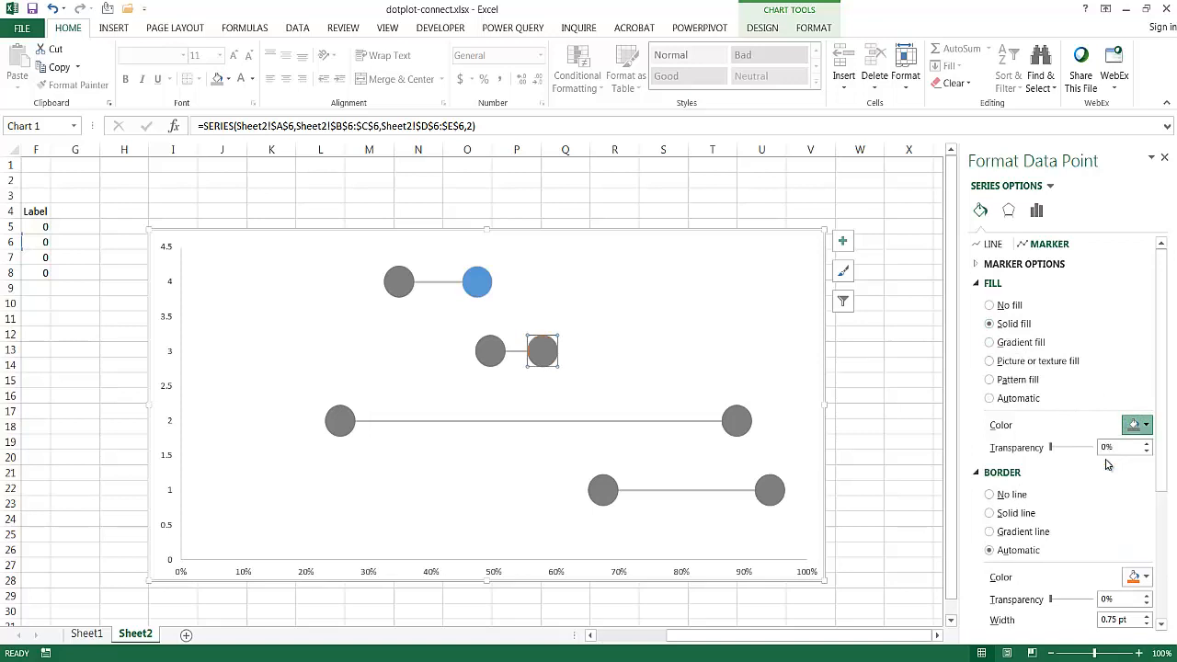
{"action": "left_click", "coordinate": [990, 494]}
- Change only the Item3 series' Q2 marker (89%) to the theme blue fill
{"action": "left_click", "coordinate": [733, 419]}
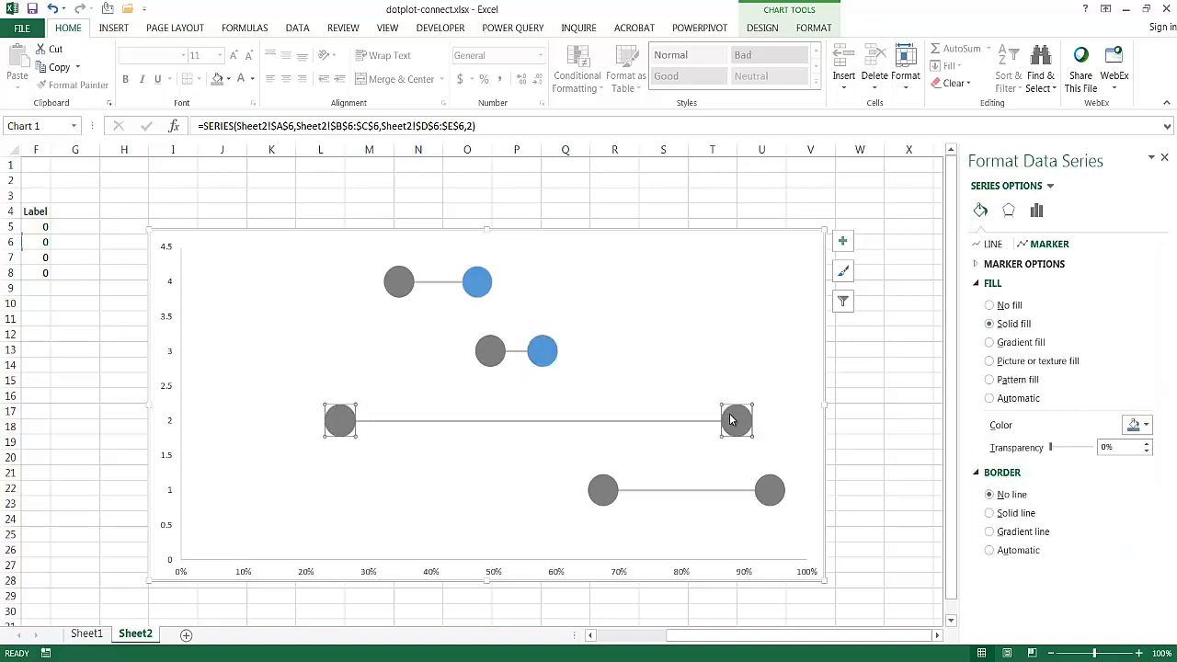
{"action": "left_click", "coordinate": [733, 420]}
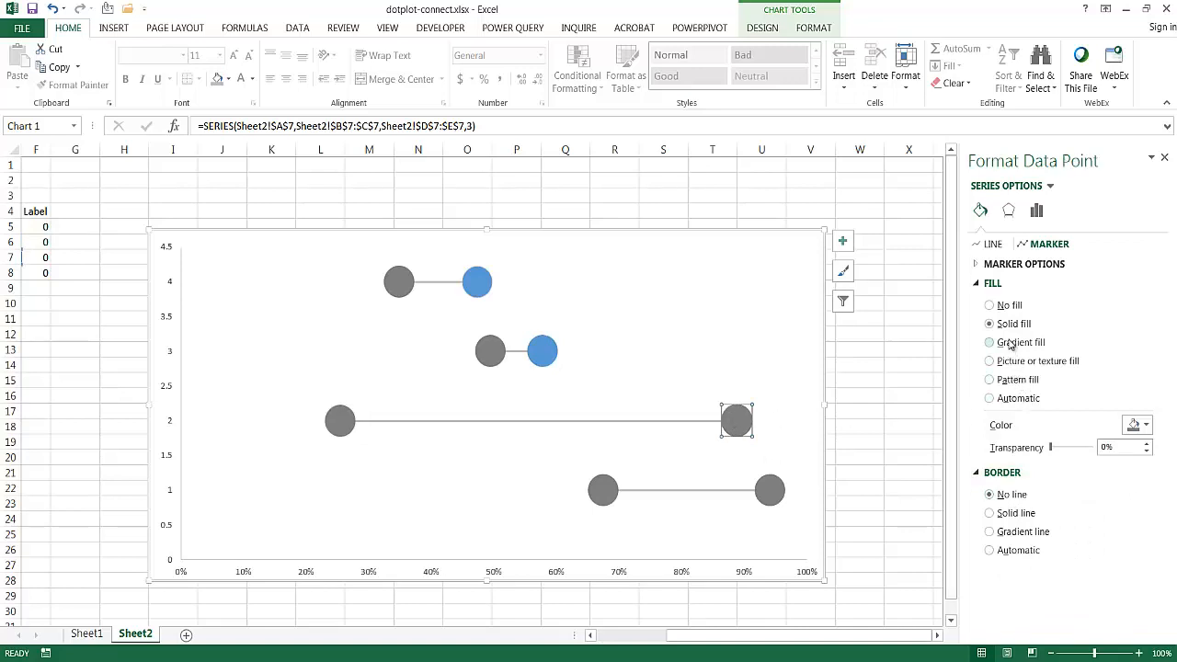
{"action": "left_click", "coordinate": [1136, 428]}
{"action": "left_click", "coordinate": [1106, 464]}
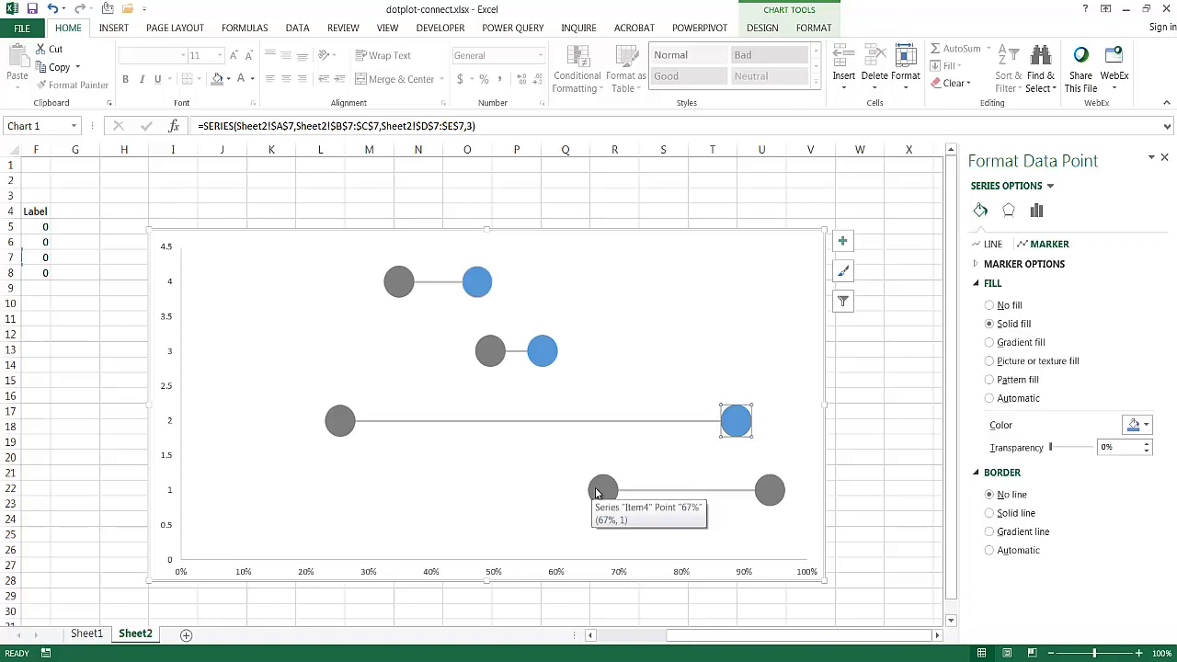
- Identify the Item4 series' Q2 marker (67%) from the data and change only its fill to theme blue
{"action": "left_click_drag", "start_coordinate": [705, 638], "coordinate": [596, 635]}
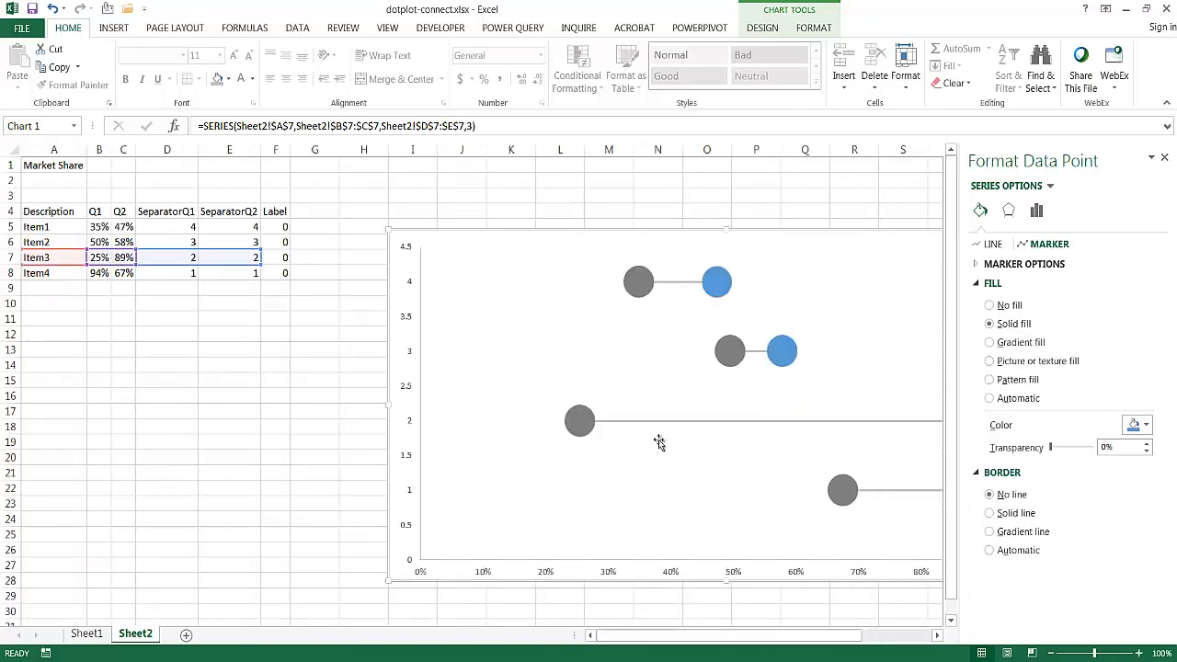
{"action": "left_click_drag", "start_coordinate": [837, 632], "coordinate": [907, 634]}
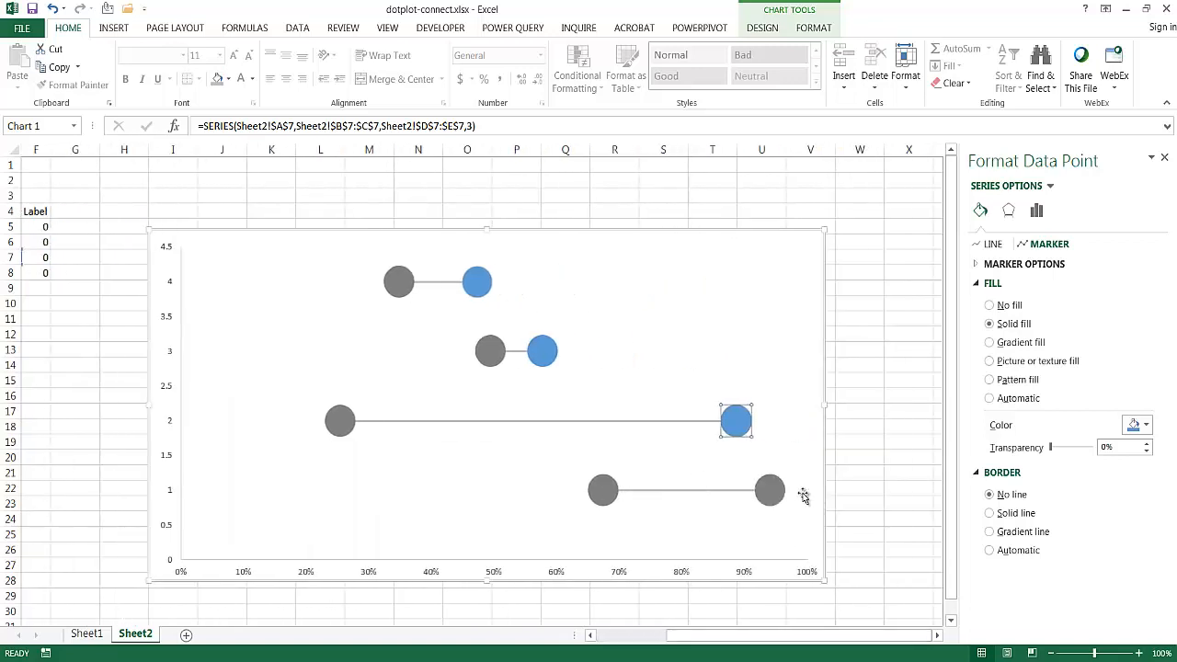
{"action": "left_click", "coordinate": [594, 494]}
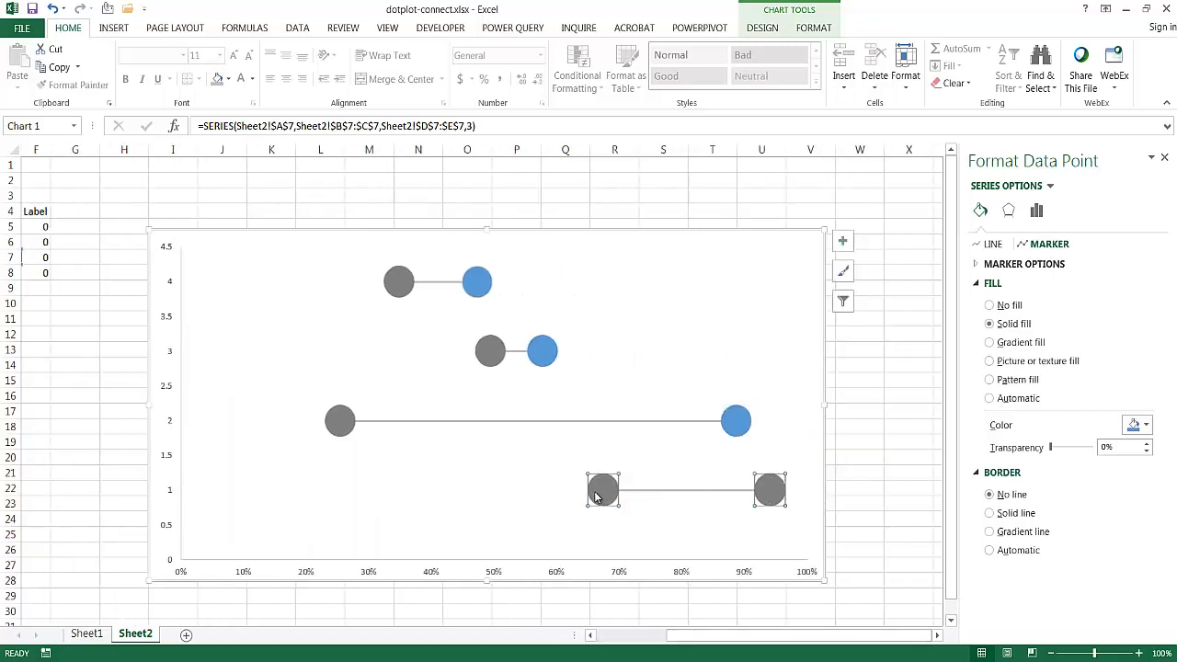
{"action": "left_click", "coordinate": [595, 494]}
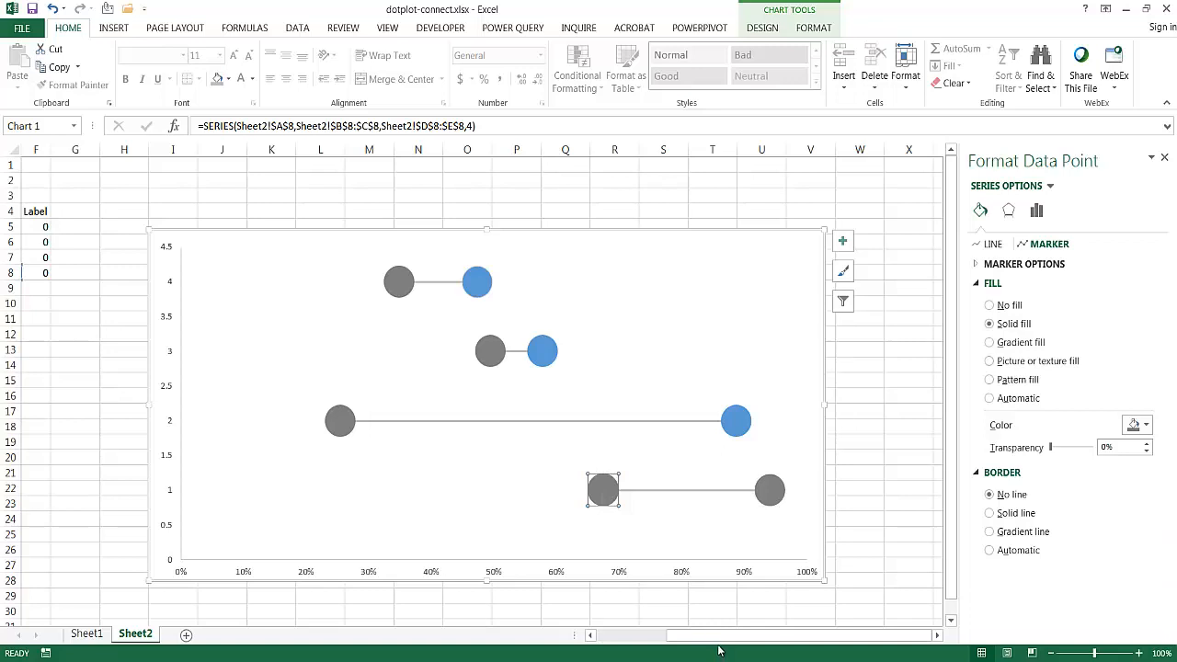
{"action": "mouse_move", "coordinate": [605, 492]}
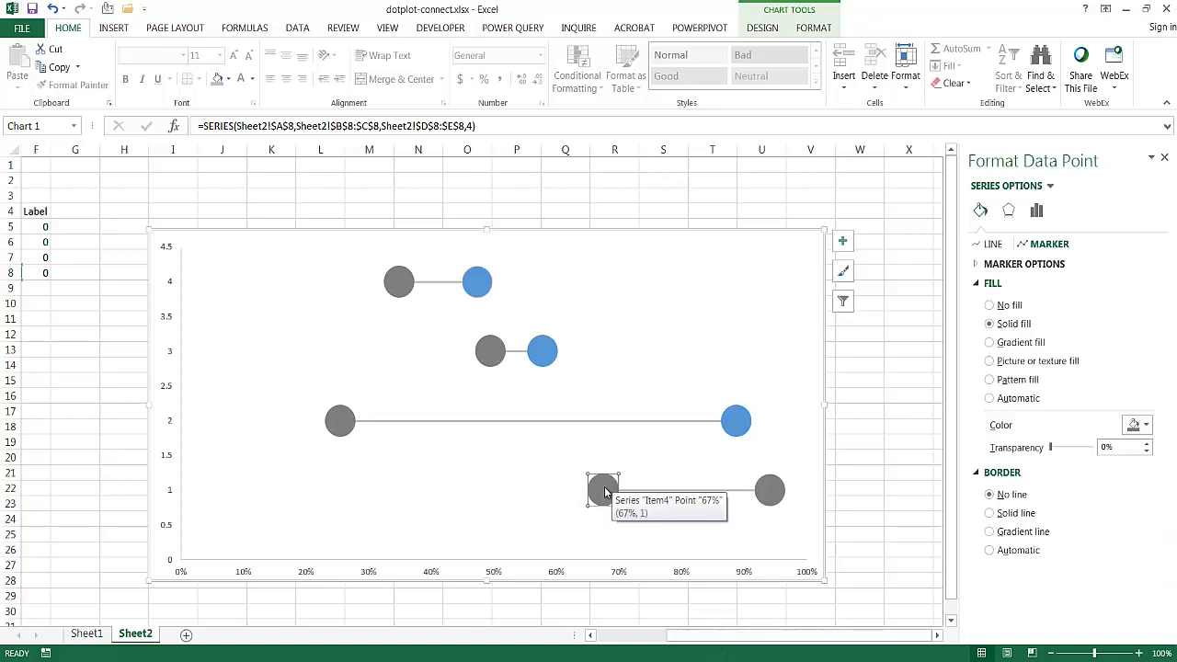
{"action": "left_click", "coordinate": [763, 481]}
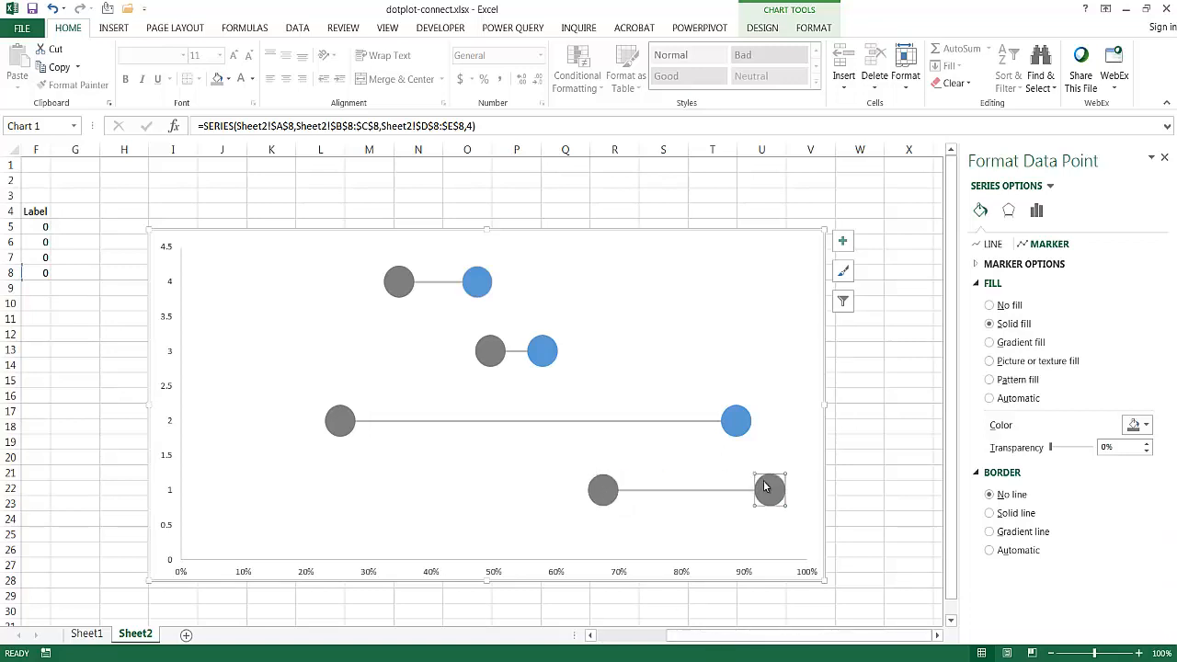
{"action": "left_click", "coordinate": [605, 494]}
{"action": "left_click", "coordinate": [1143, 426]}
{"action": "left_click", "coordinate": [1107, 460]}
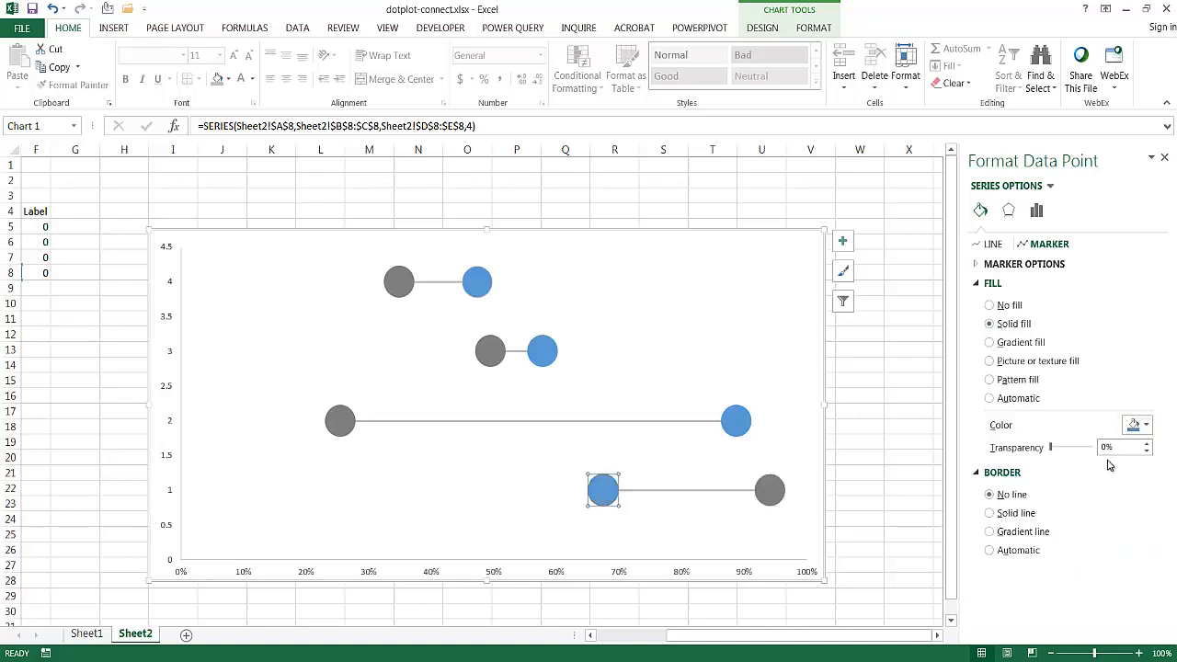
{"action": "left_click", "coordinate": [825, 607]}
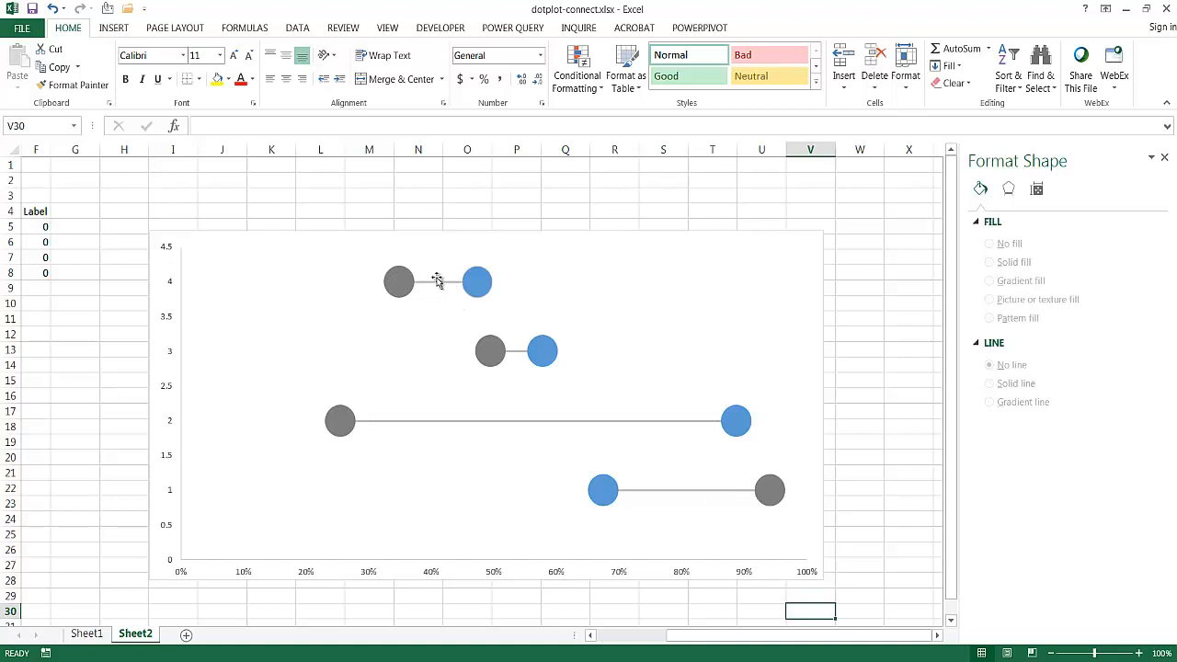
- Add data labels to the Item1 series
{"action": "mouse_move", "coordinate": [405, 294]}
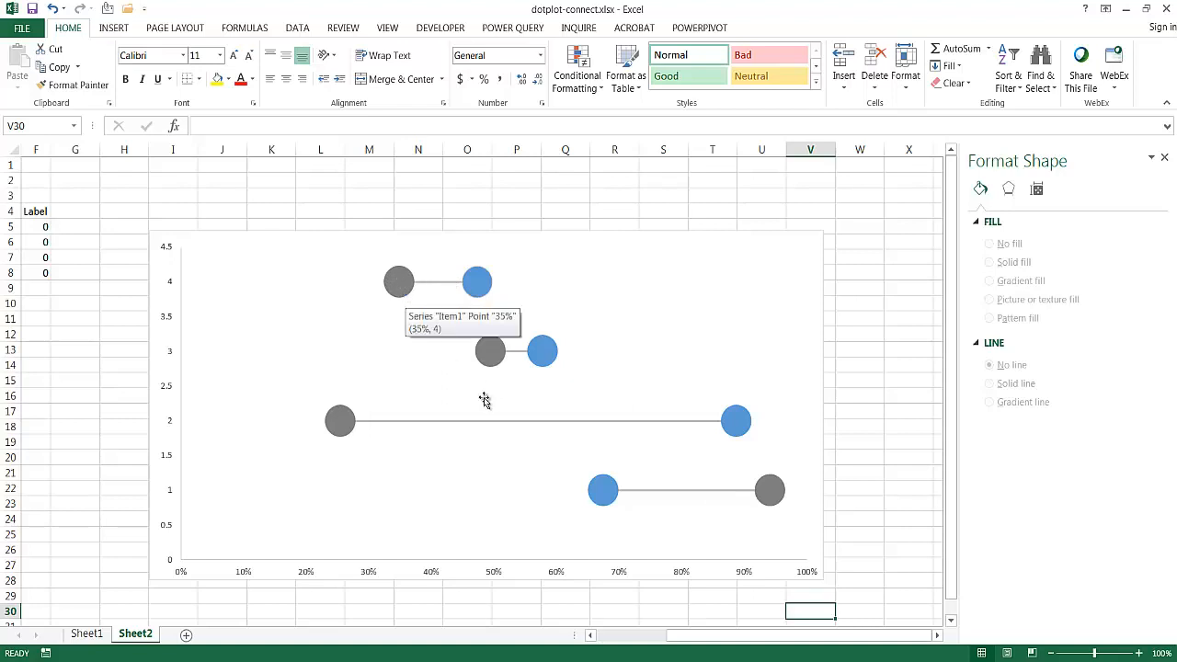
{"action": "left_click_drag", "start_coordinate": [709, 640], "coordinate": [634, 640]}
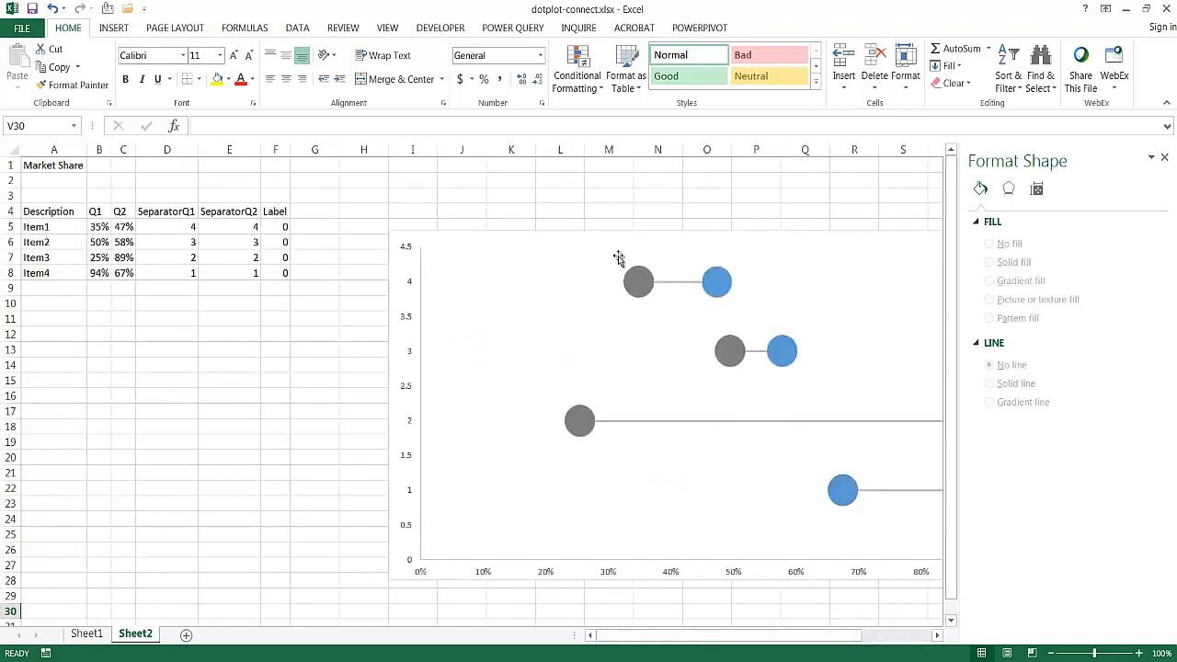
{"action": "left_click", "coordinate": [634, 280]}
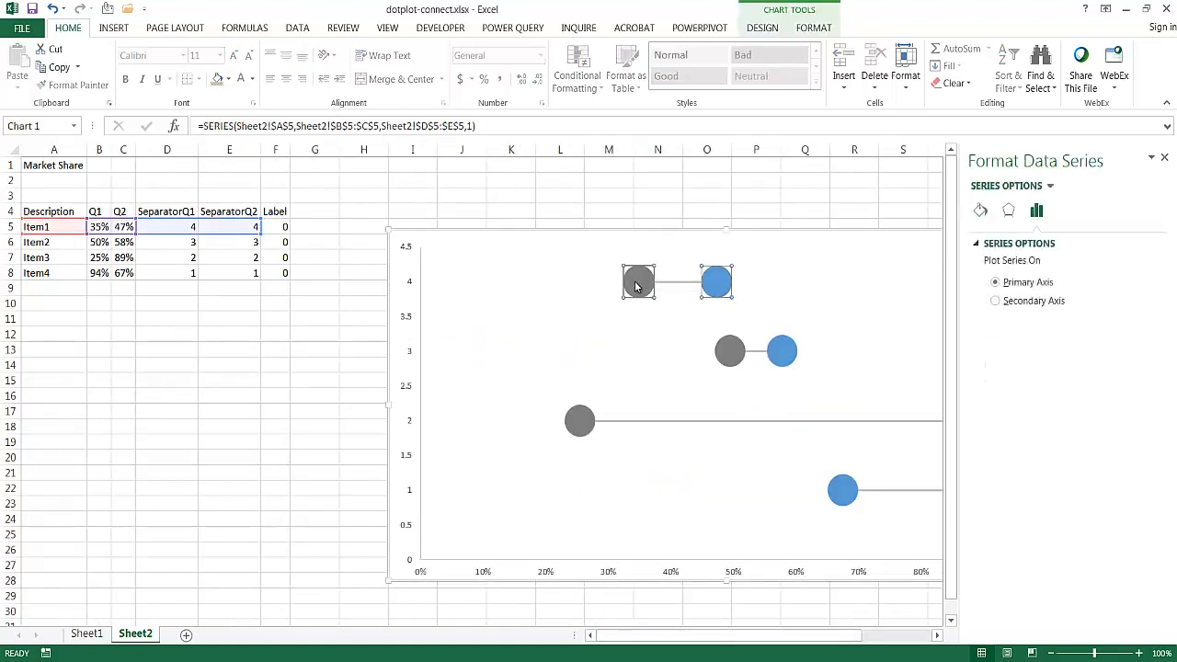
{"action": "right_click", "coordinate": [634, 285]}
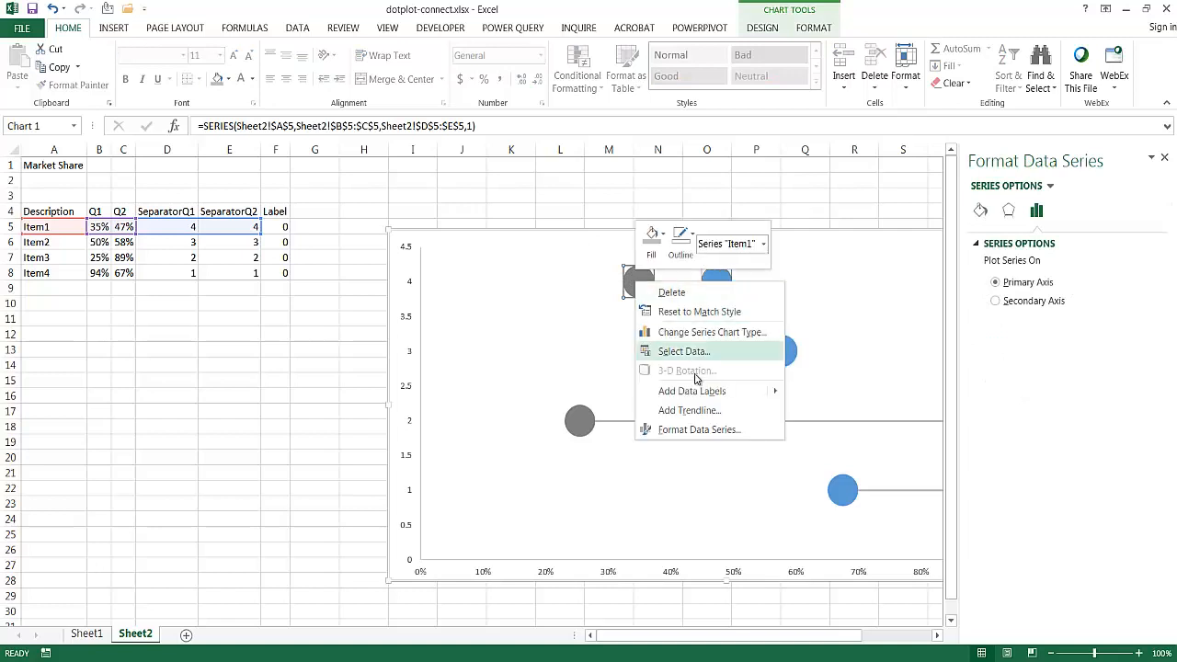
{"action": "mouse_move", "coordinate": [722, 393]}
{"action": "left_click", "coordinate": [836, 392]}
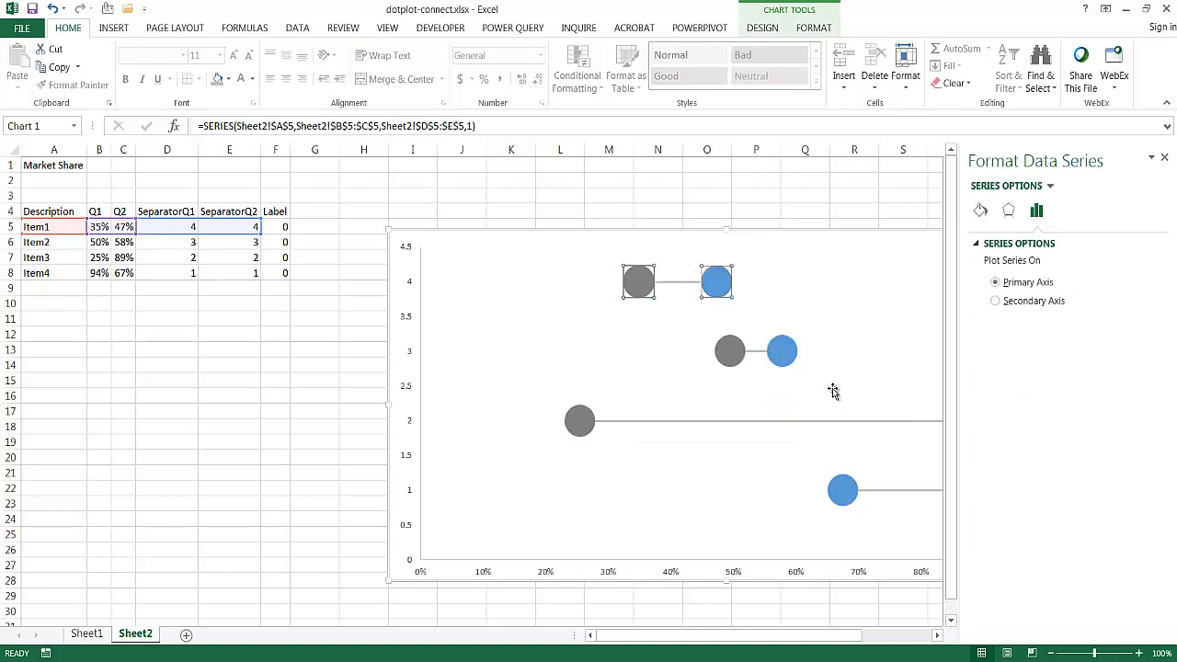
- Add data labels to the Item2 and Item3 series
{"action": "right_click", "coordinate": [730, 350]}
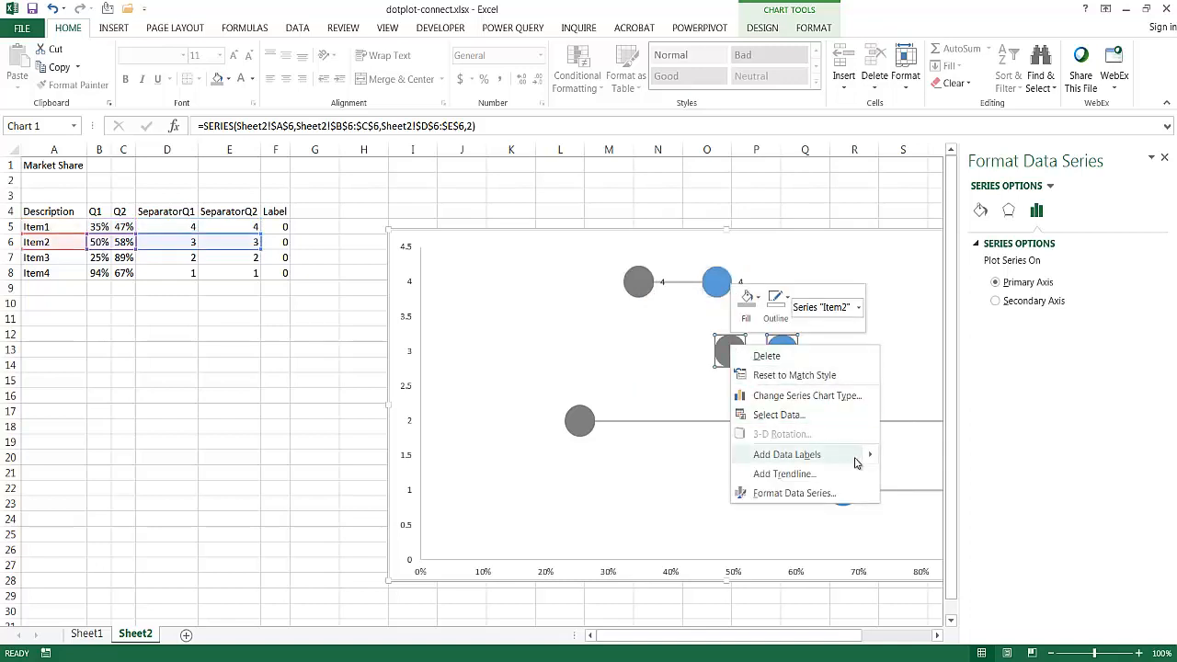
{"action": "mouse_move", "coordinate": [856, 458]}
{"action": "left_click", "coordinate": [901, 456]}
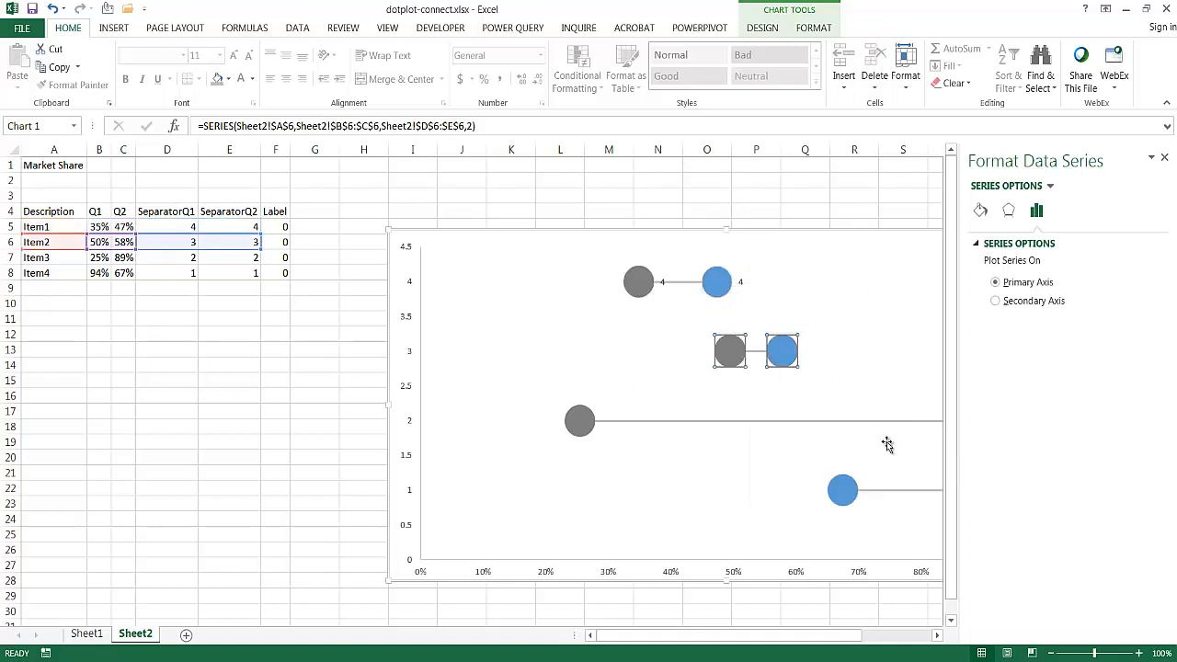
{"action": "right_click", "coordinate": [580, 421]}
{"action": "mouse_move", "coordinate": [704, 528]}
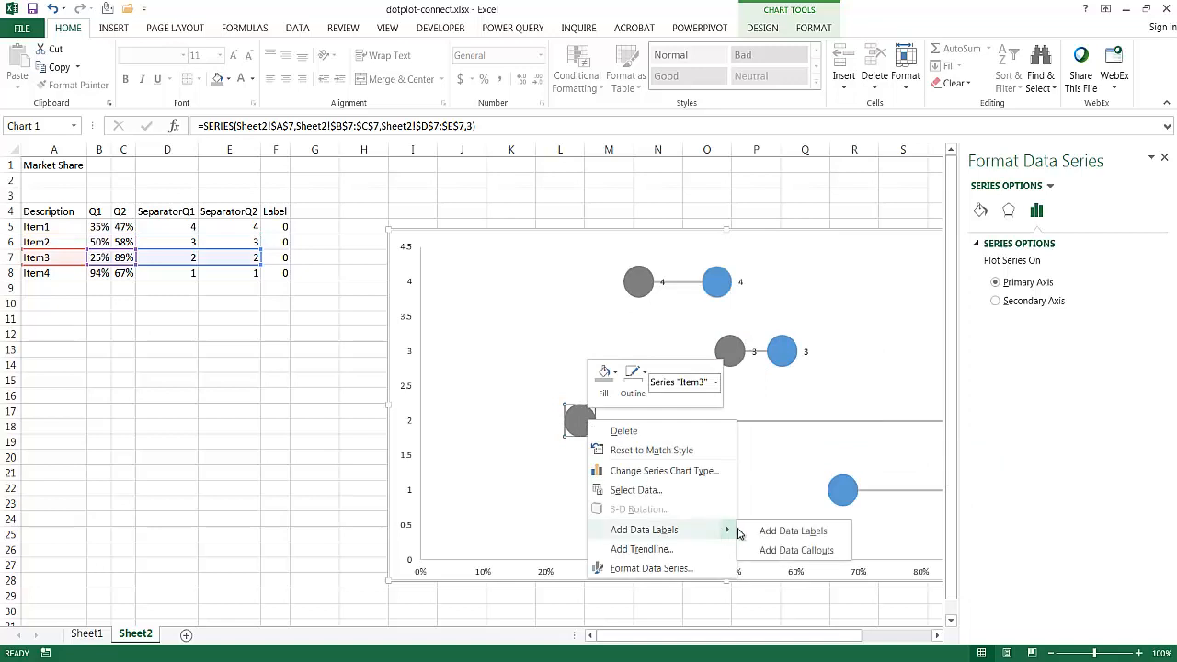
{"action": "left_click", "coordinate": [776, 530]}
- Add data labels to the Item4 series
{"action": "left_click", "coordinate": [839, 497]}
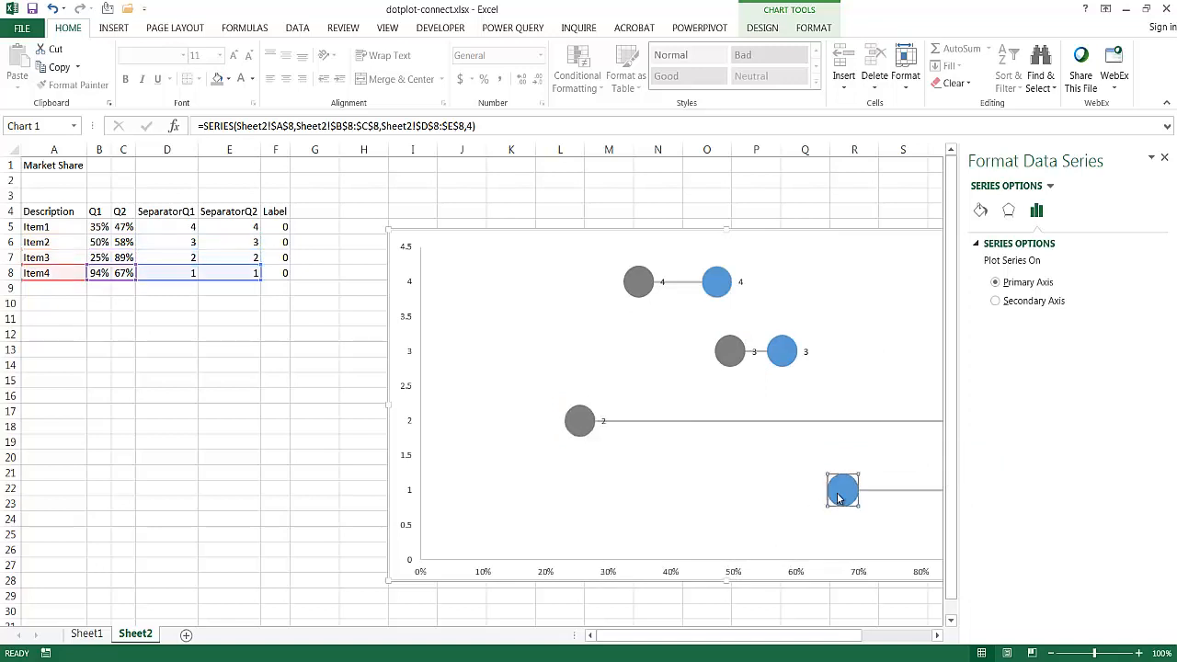
{"action": "right_click", "coordinate": [838, 498]}
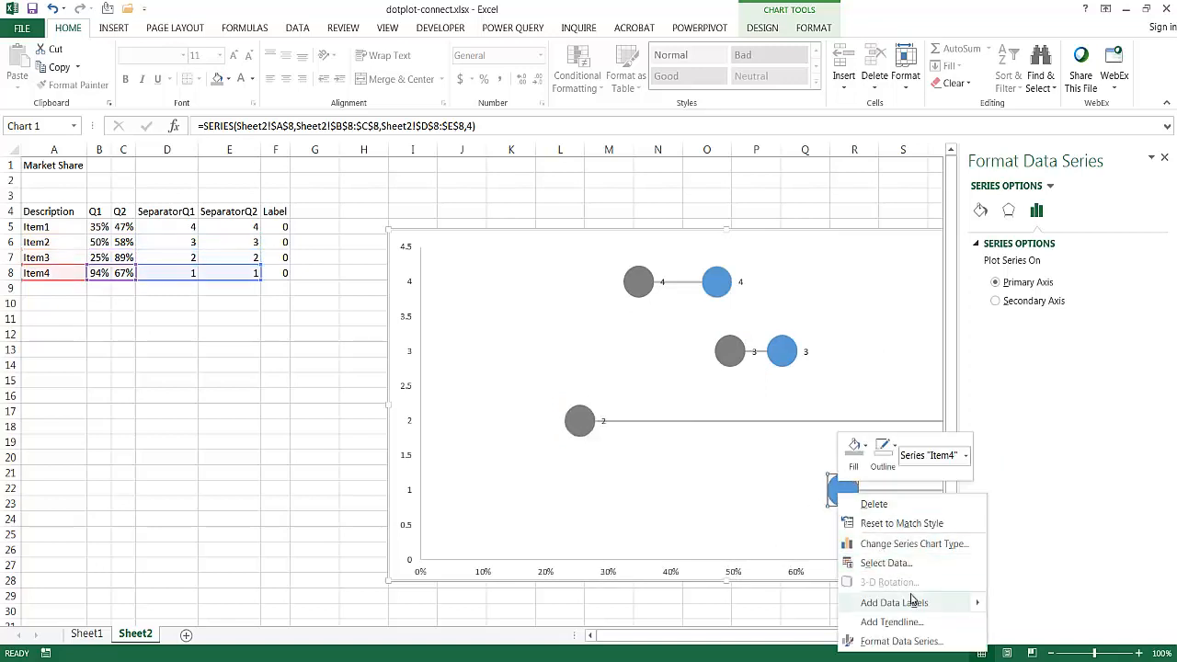
{"action": "mouse_move", "coordinate": [942, 603]}
{"action": "left_click", "coordinate": [1009, 610]}
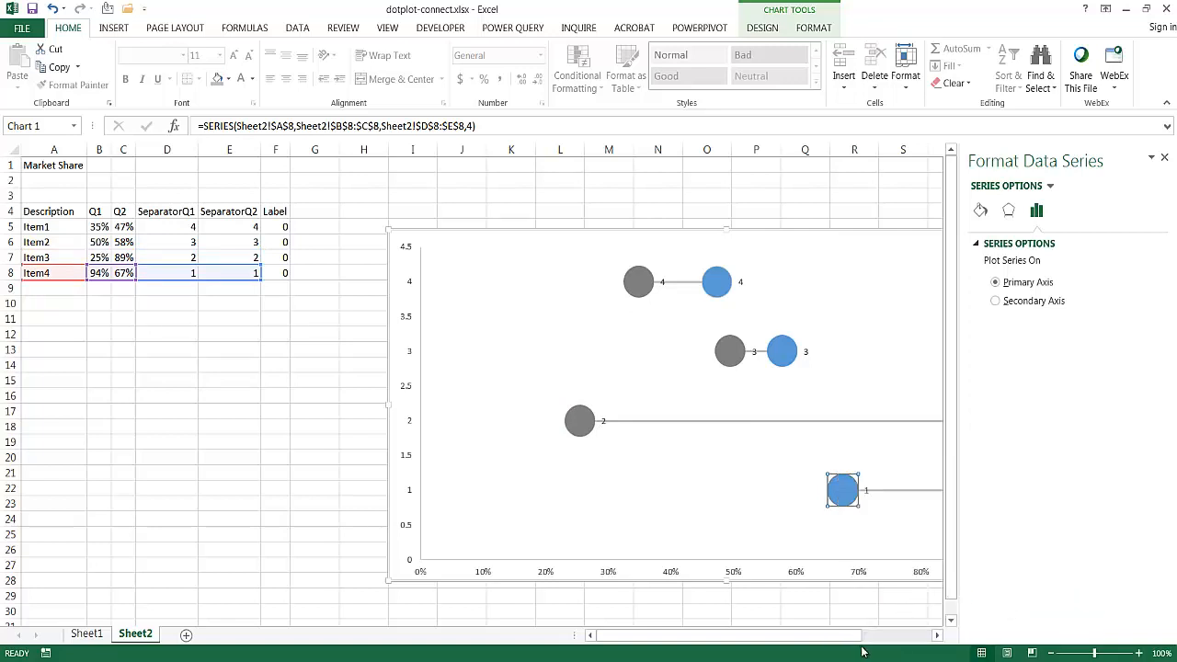
- Make the Item1 data labels show the X value instead of the Y value, without leader lines, centered on the markers
{"action": "left_click_drag", "start_coordinate": [861, 651], "coordinate": [919, 651]}
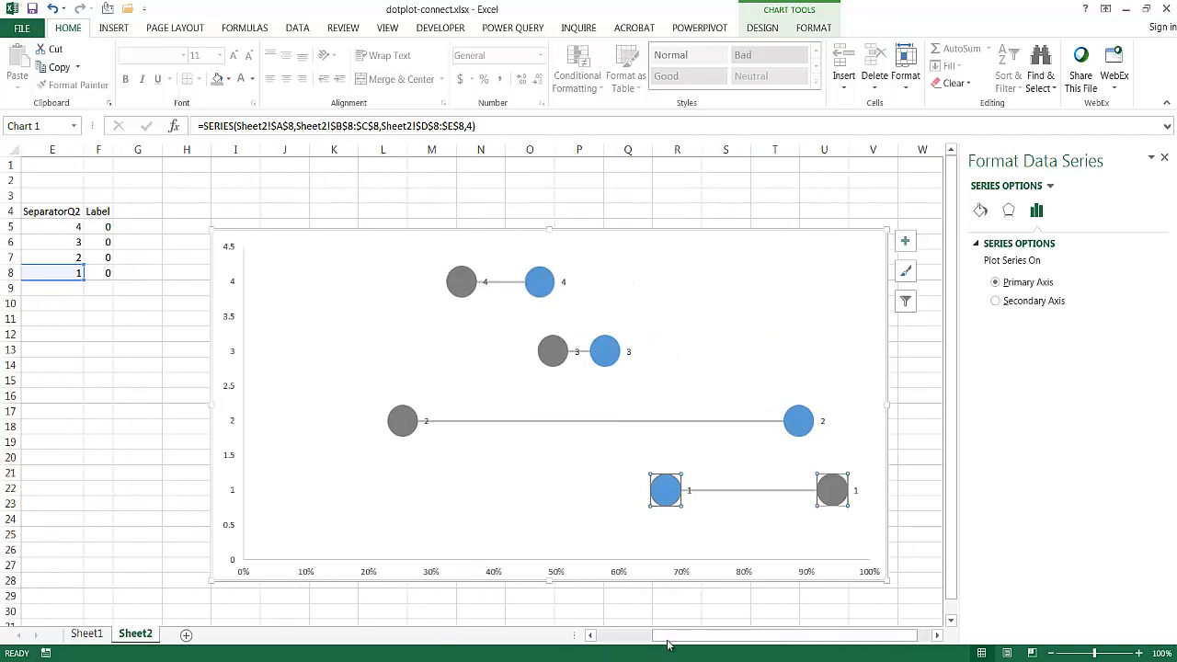
{"action": "left_click_drag", "start_coordinate": [665, 638], "coordinate": [611, 640]}
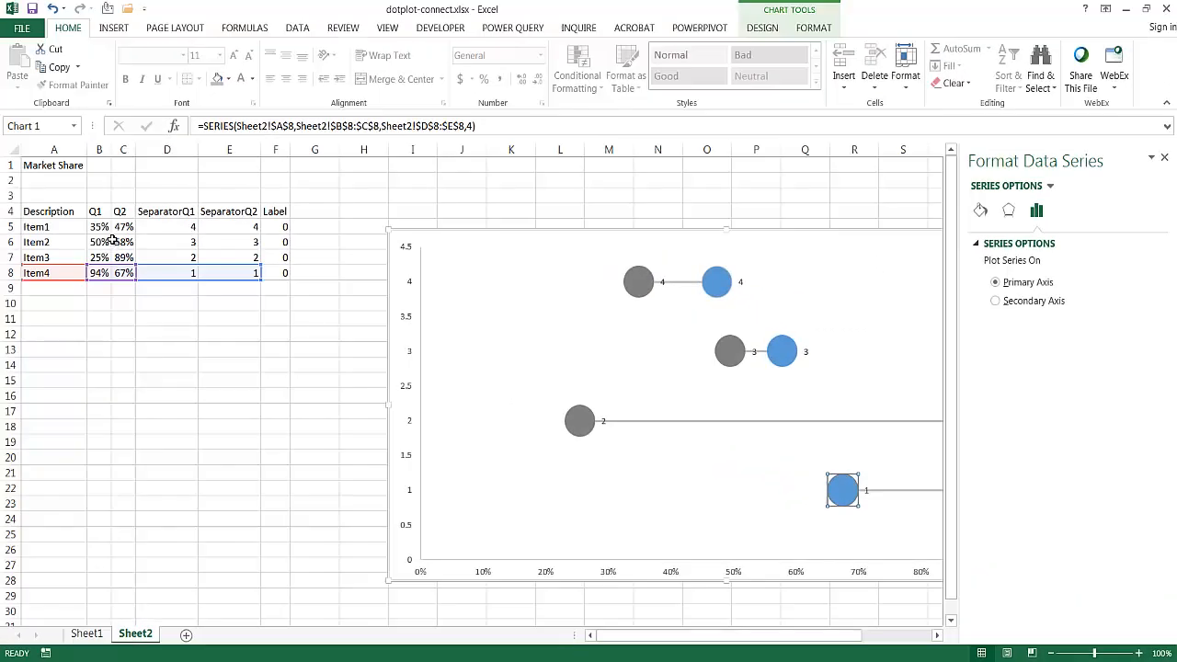
{"action": "left_click", "coordinate": [662, 282]}
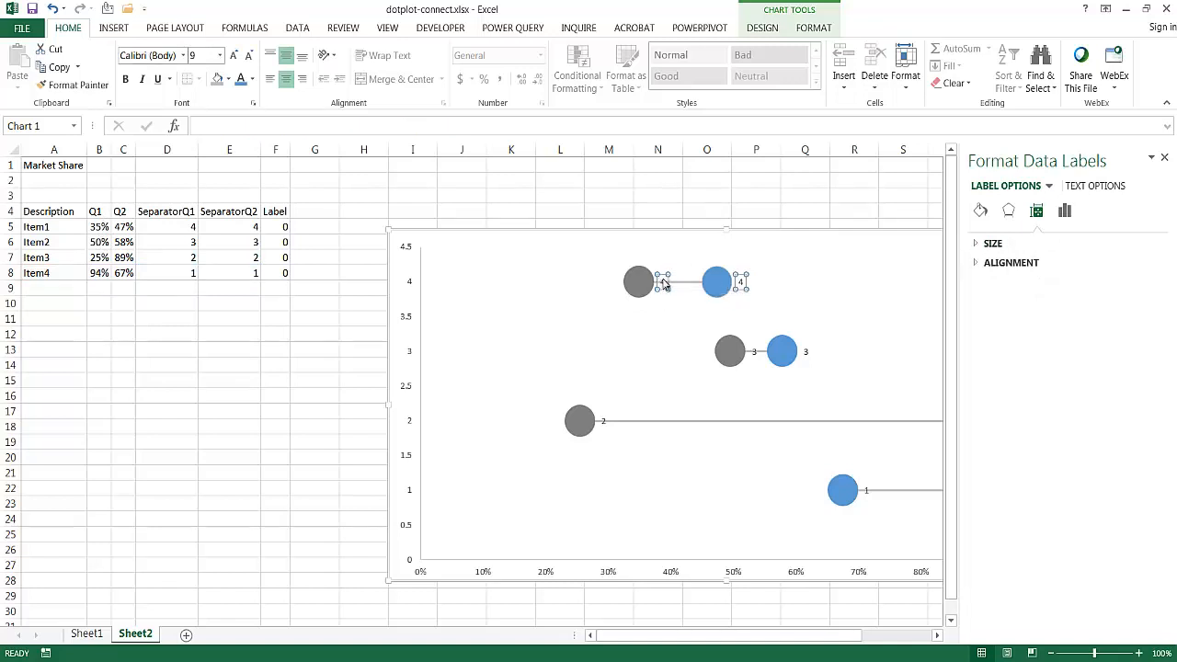
{"action": "right_click", "coordinate": [663, 282]}
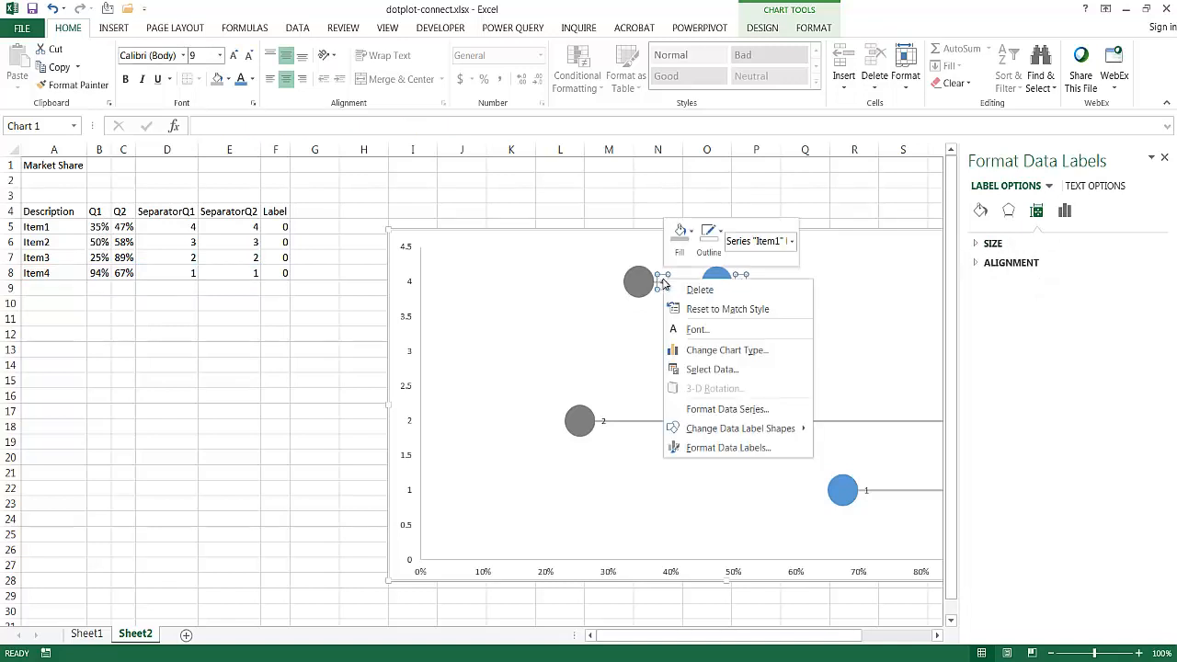
{"action": "left_click", "coordinate": [752, 448]}
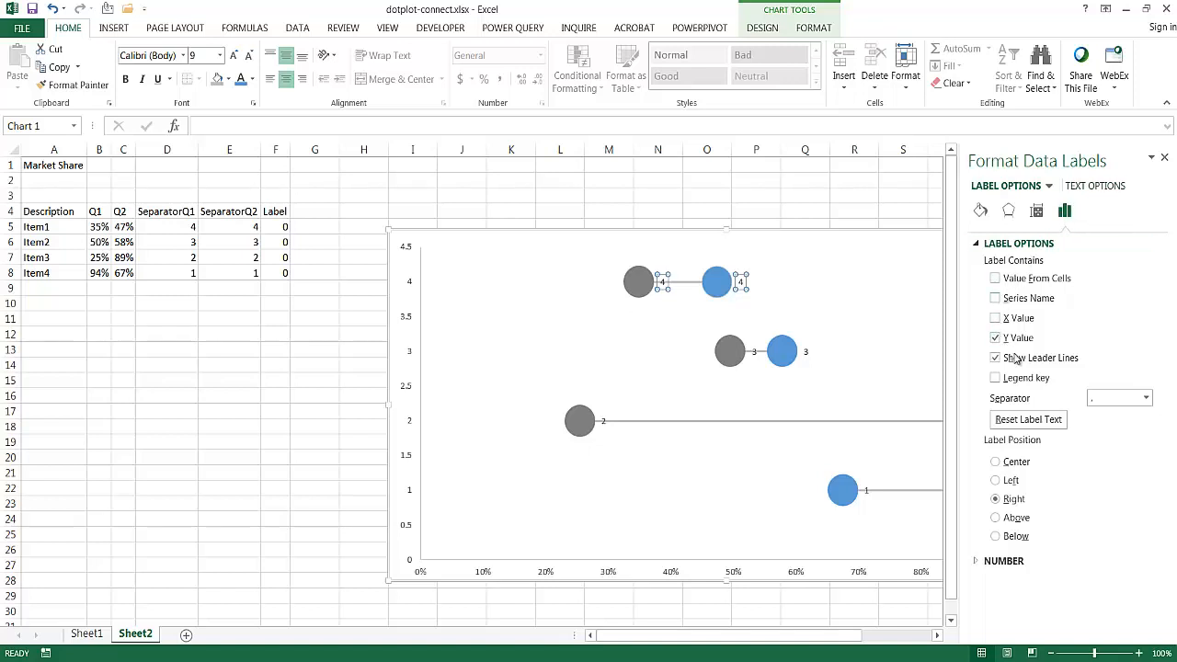
{"action": "left_click", "coordinate": [997, 318]}
{"action": "left_click", "coordinate": [996, 340]}
{"action": "left_click", "coordinate": [995, 462]}
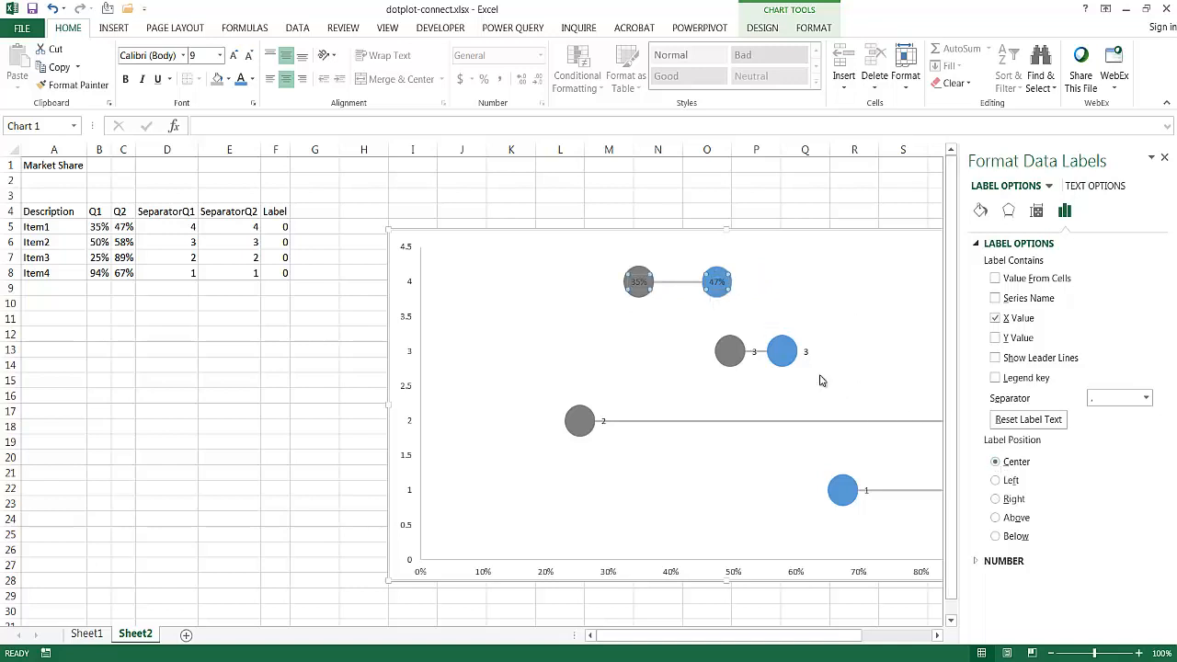
- Make the Item2 data labels show only the X value, with leader lines off and the label position set to Center
{"action": "left_click", "coordinate": [753, 353]}
{"action": "left_click", "coordinate": [994, 318]}
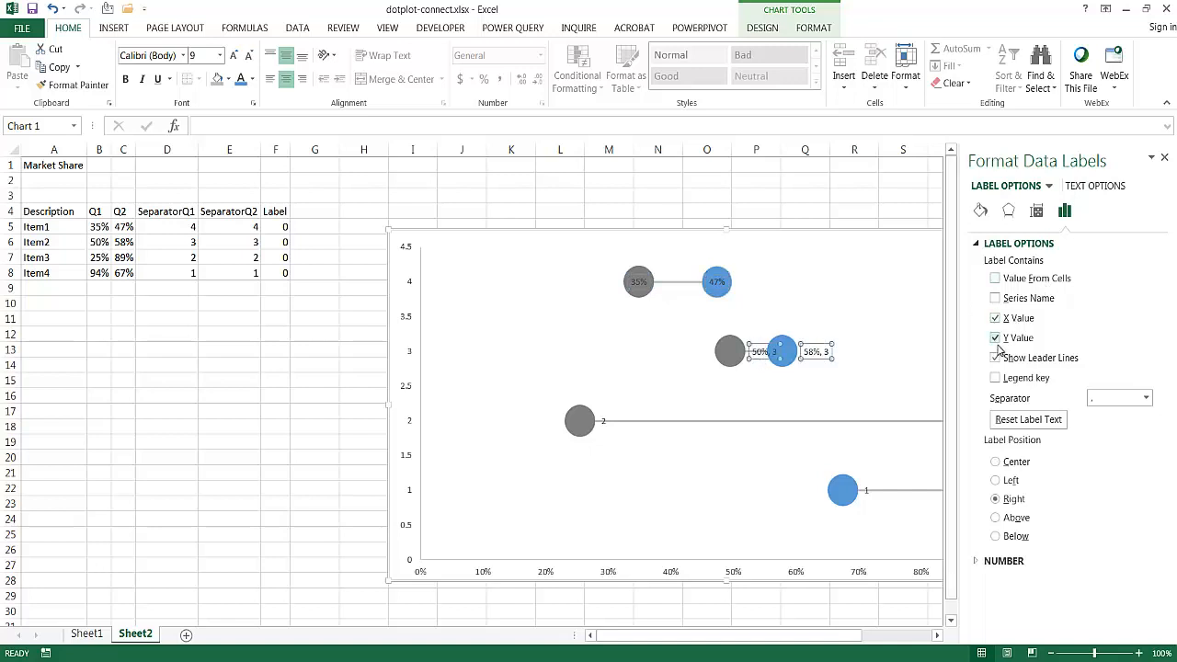
{"action": "left_click", "coordinate": [994, 338]}
{"action": "left_click", "coordinate": [996, 359]}
{"action": "left_click", "coordinate": [994, 462]}
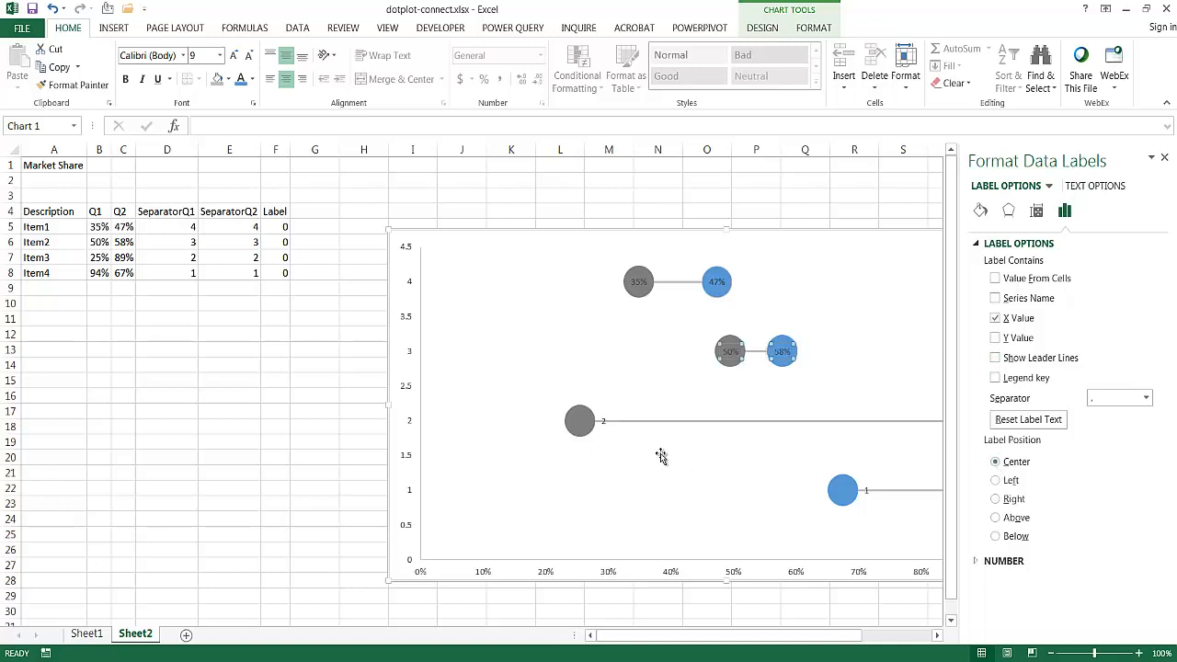
- Switch the Item3 data labels from Y to X values without leader lines and center them on their markers
{"action": "left_click", "coordinate": [603, 422]}
{"action": "left_click_drag", "start_coordinate": [836, 631], "coordinate": [904, 633]}
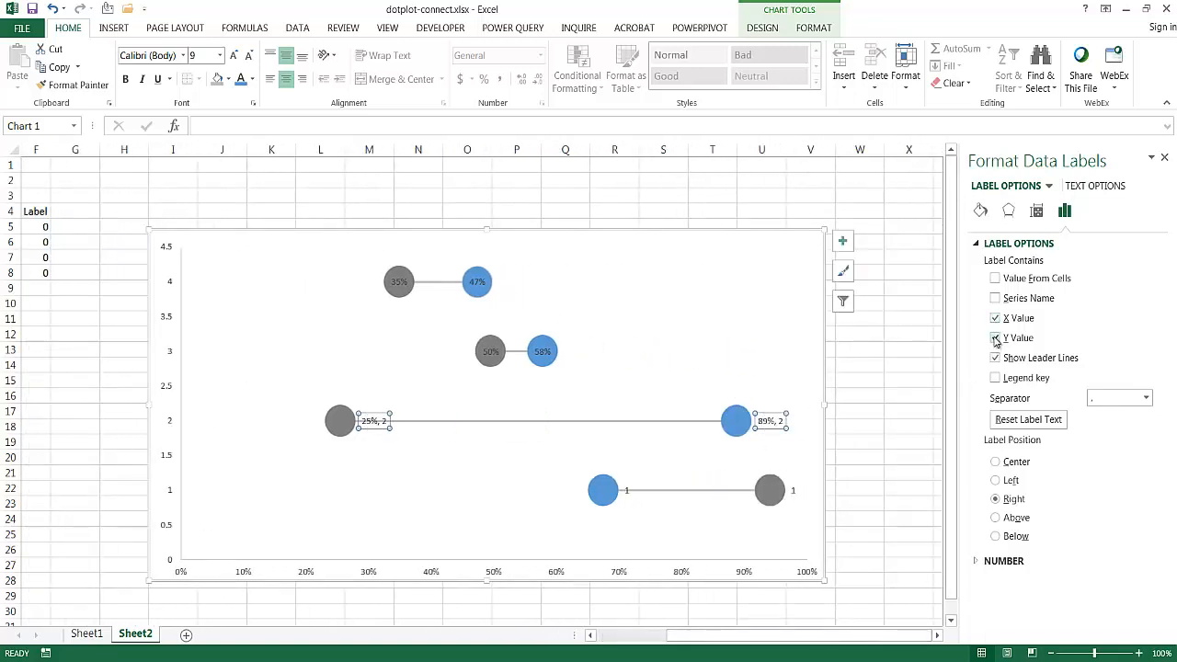
{"action": "left_click", "coordinate": [995, 338]}
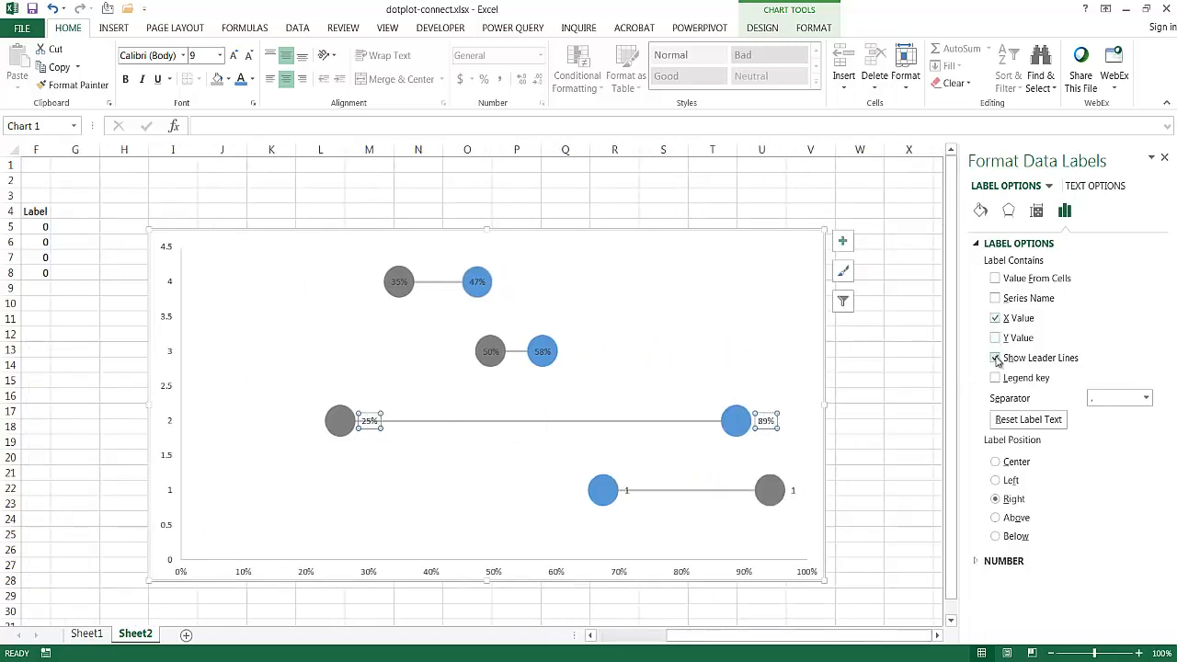
{"action": "left_click", "coordinate": [995, 461]}
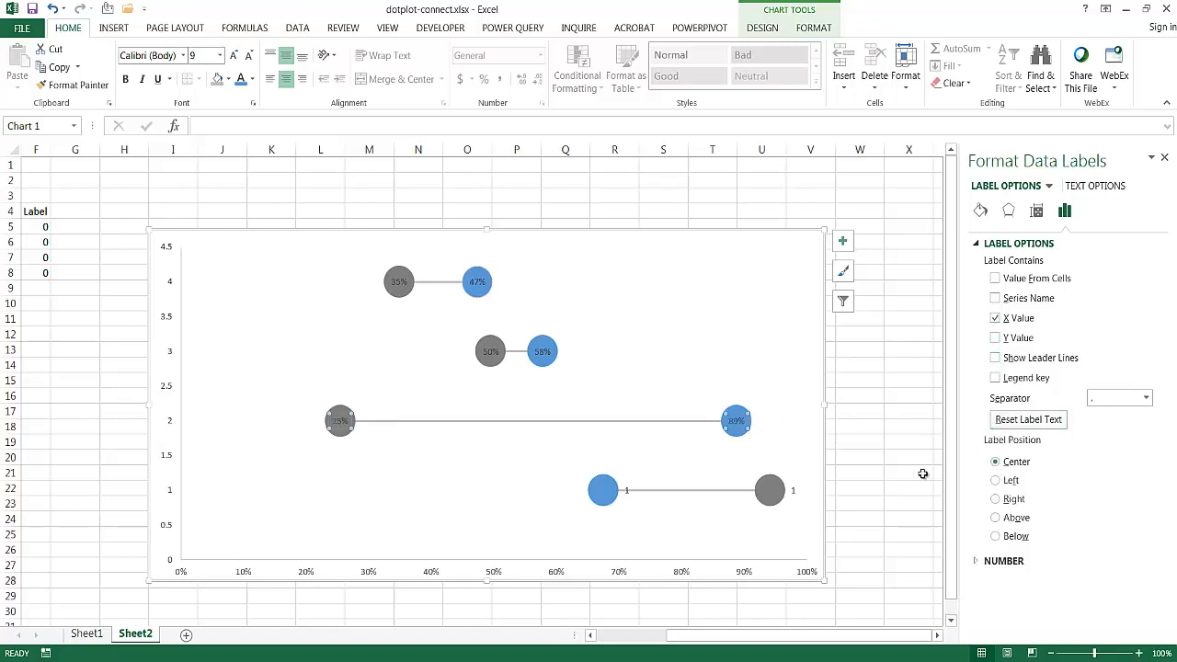
- Switch the Item4 data labels to X values only, without leader lines, and center them on their markers
{"action": "left_click", "coordinate": [627, 492]}
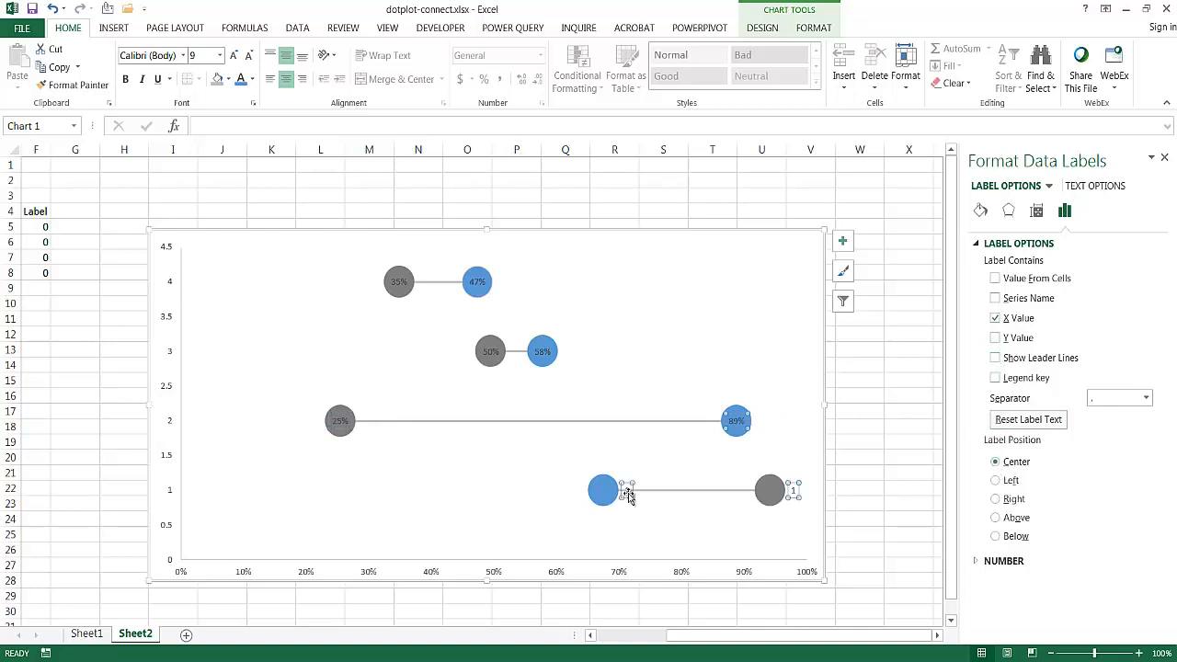
{"action": "left_click", "coordinate": [995, 318]}
{"action": "left_click", "coordinate": [995, 339]}
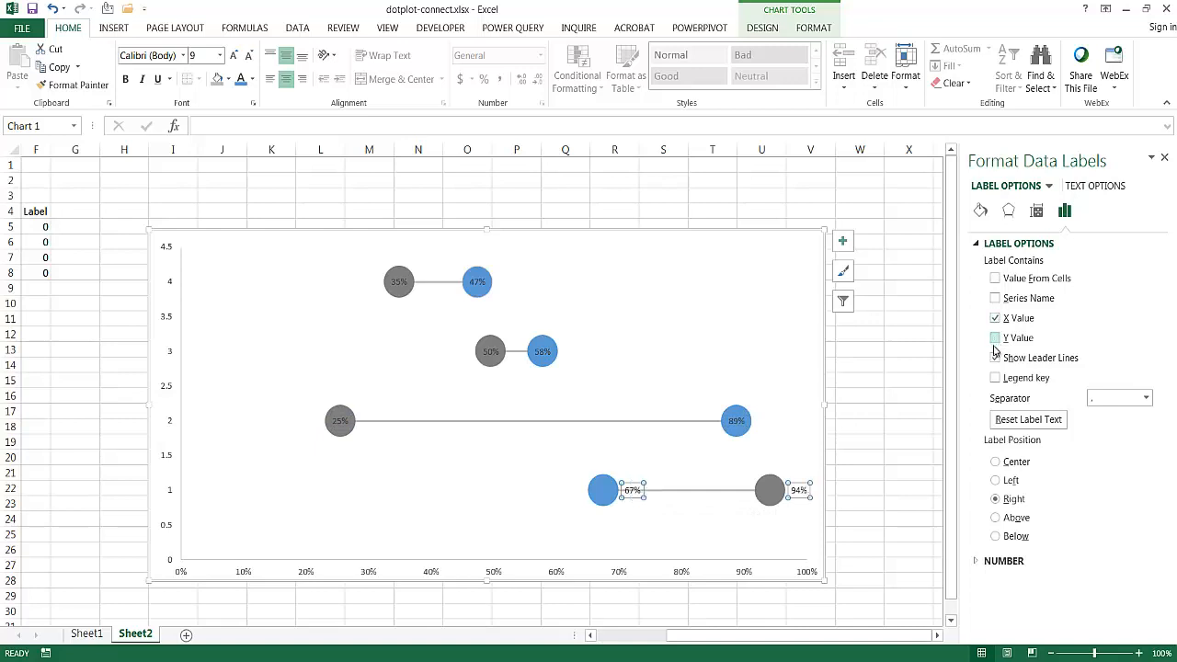
{"action": "left_click", "coordinate": [995, 463]}
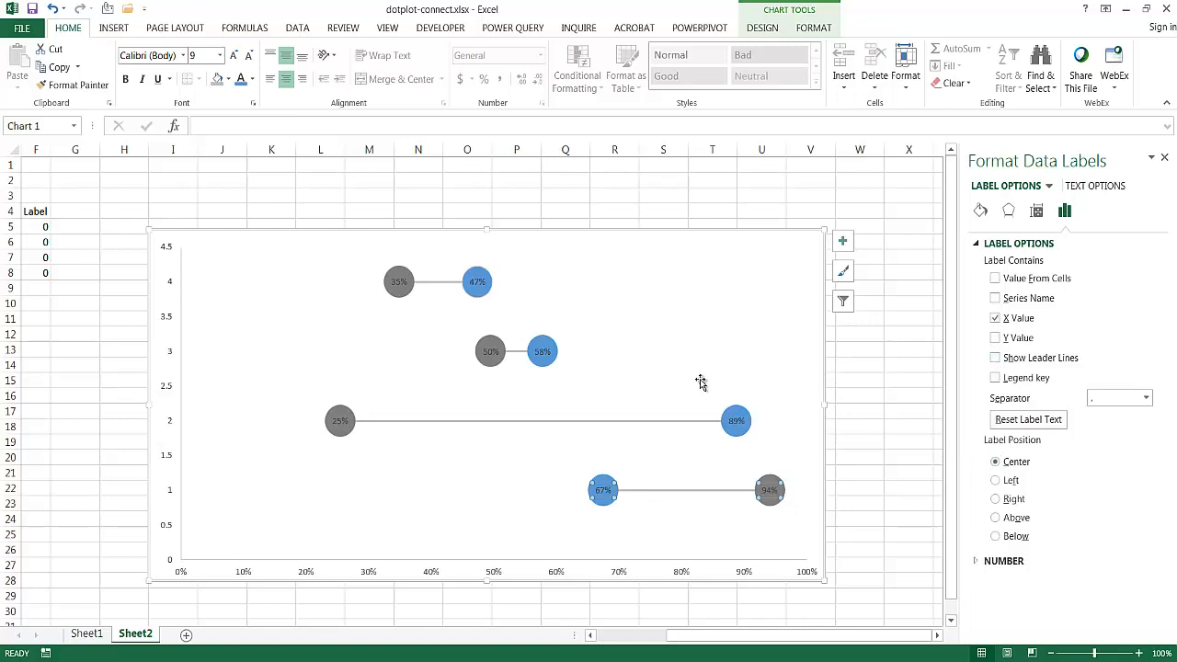
- Format the Item1 data labels with white text and increase their font size to 16
{"action": "left_click", "coordinate": [397, 284]}
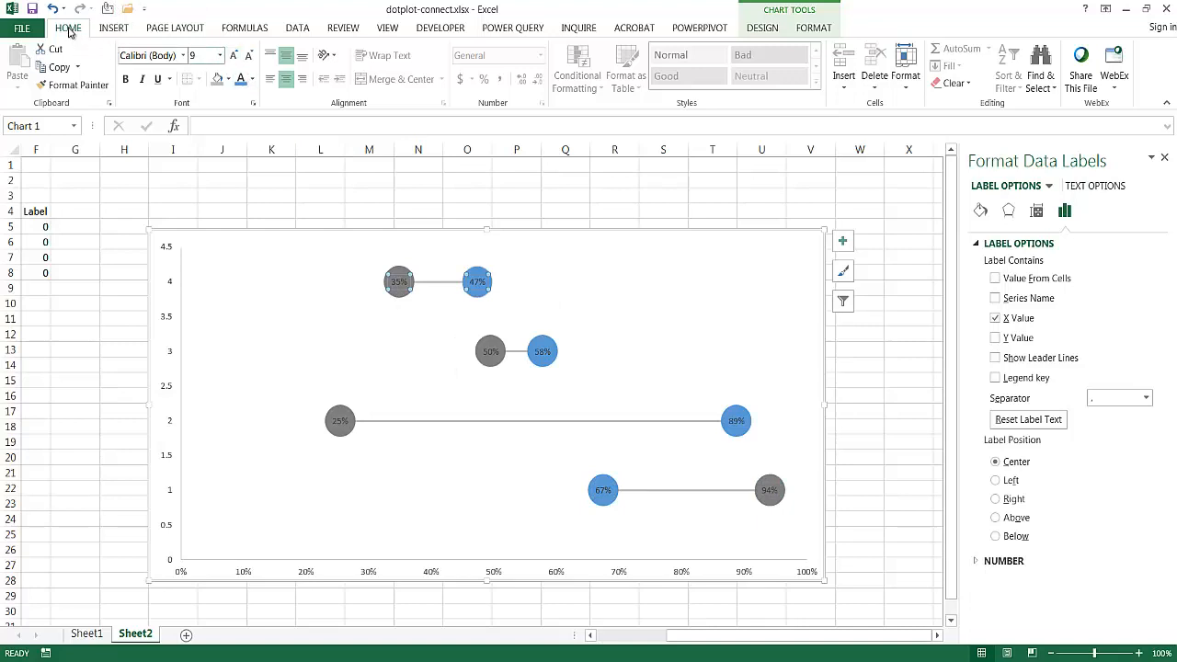
{"action": "left_click", "coordinate": [252, 79]}
{"action": "left_click", "coordinate": [242, 135]}
{"action": "left_click", "coordinate": [235, 56]}
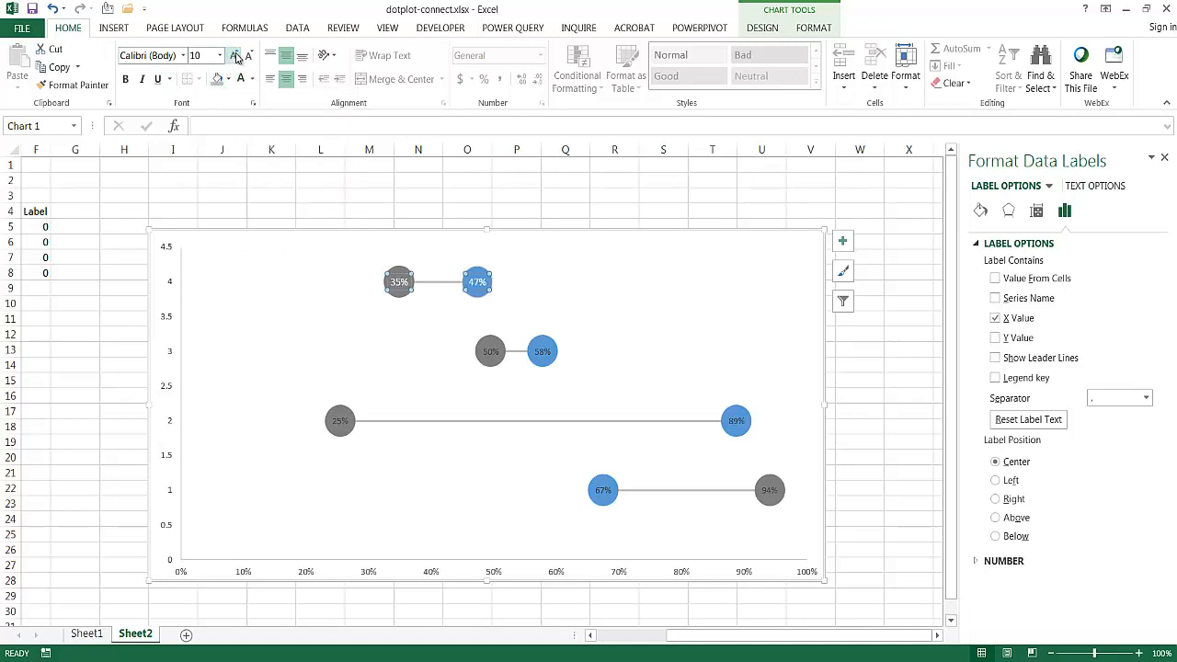
{"action": "left_click", "coordinate": [236, 56]}
{"action": "left_click", "coordinate": [235, 56]}
{"action": "left_click", "coordinate": [235, 56]}
{"action": "left_click", "coordinate": [235, 56]}
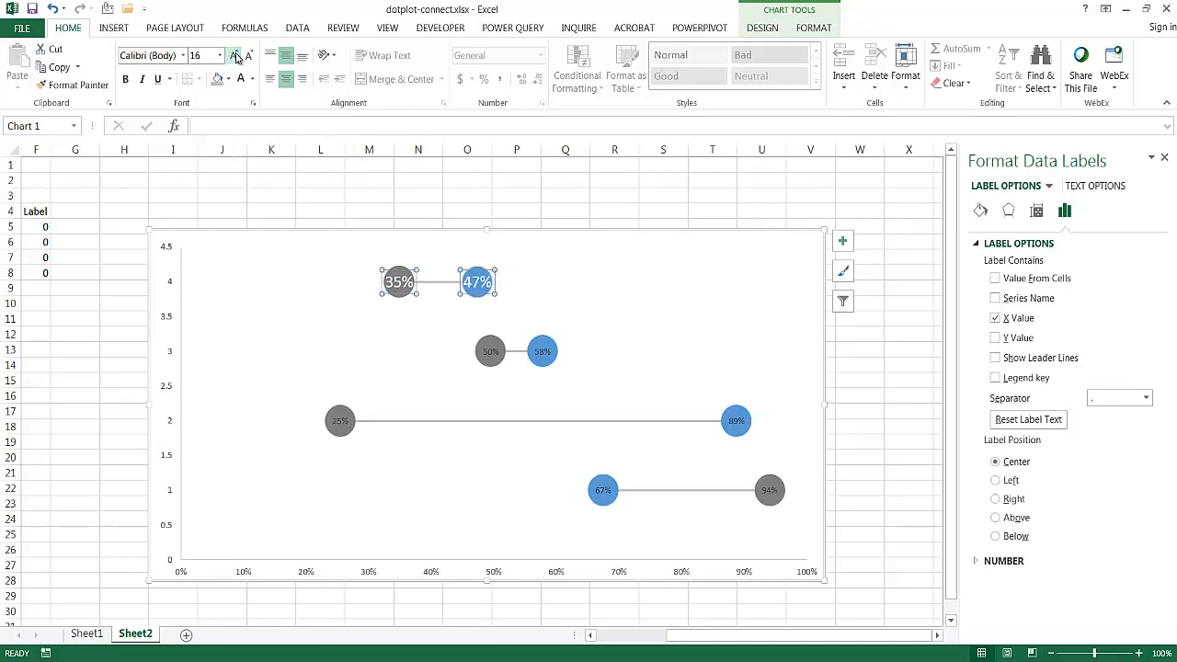
- Format the Item2 data labels with white text at font size 16
{"action": "left_click", "coordinate": [488, 352]}
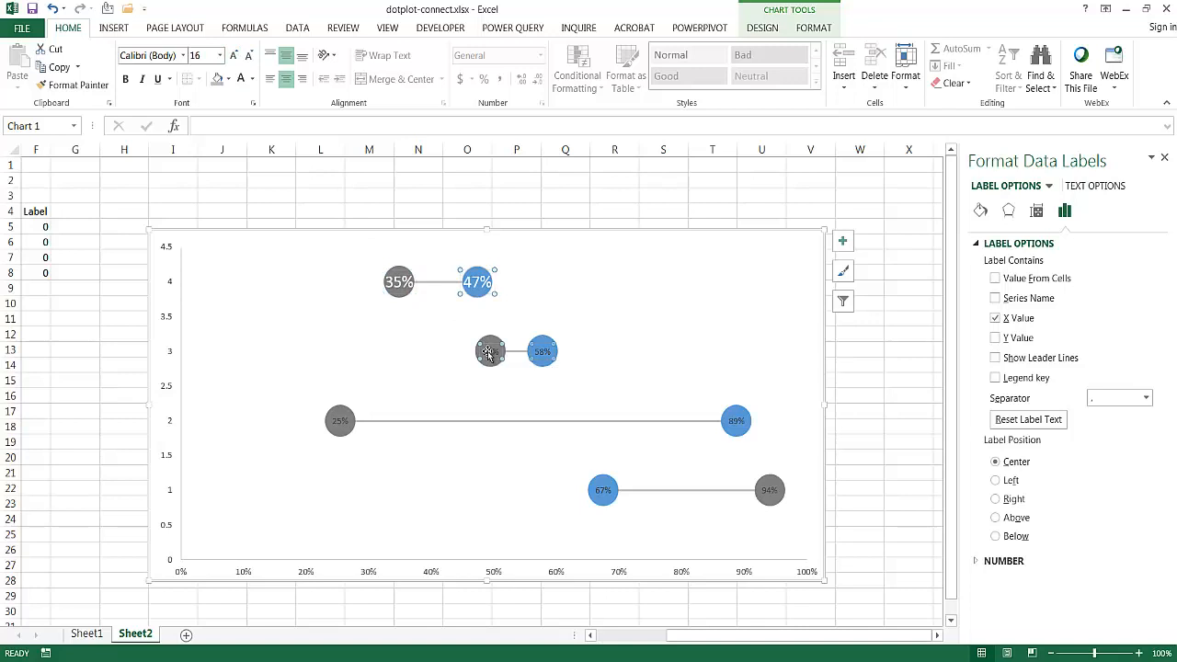
{"action": "left_click", "coordinate": [240, 80]}
{"action": "left_click", "coordinate": [202, 59]}
{"action": "type", "text": "16"}
{"action": "key", "text": "Return"}
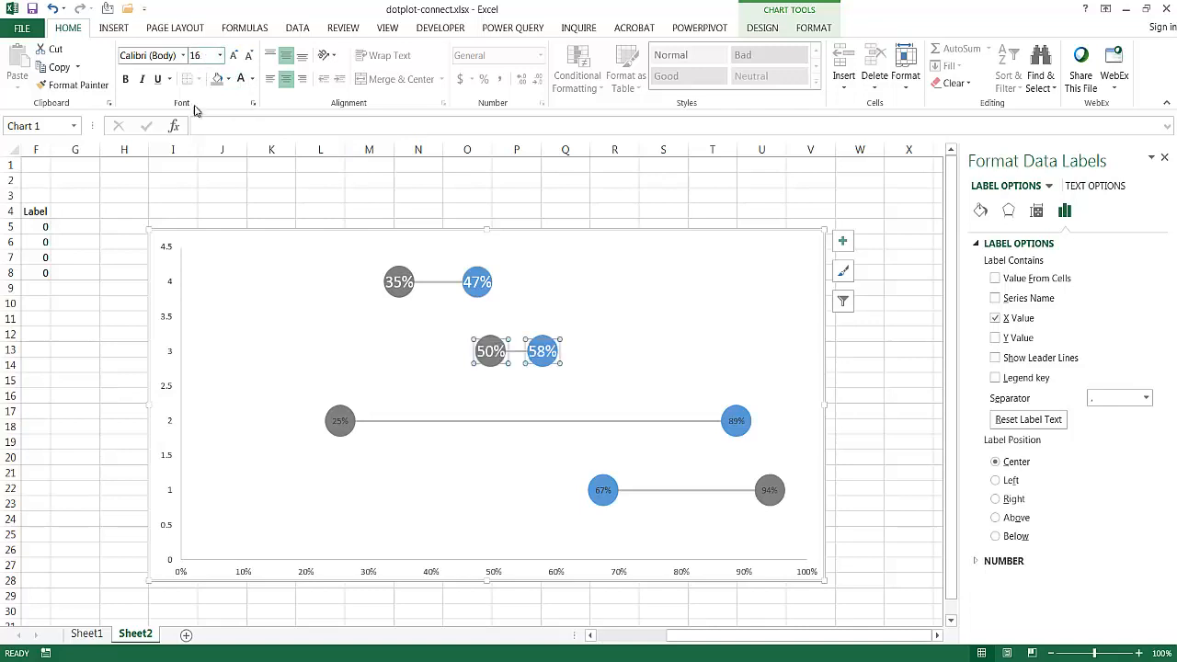
- Format the Item3 and Item4 data labels with white text at font size 16 and deselect the chart
{"action": "left_click", "coordinate": [333, 422]}
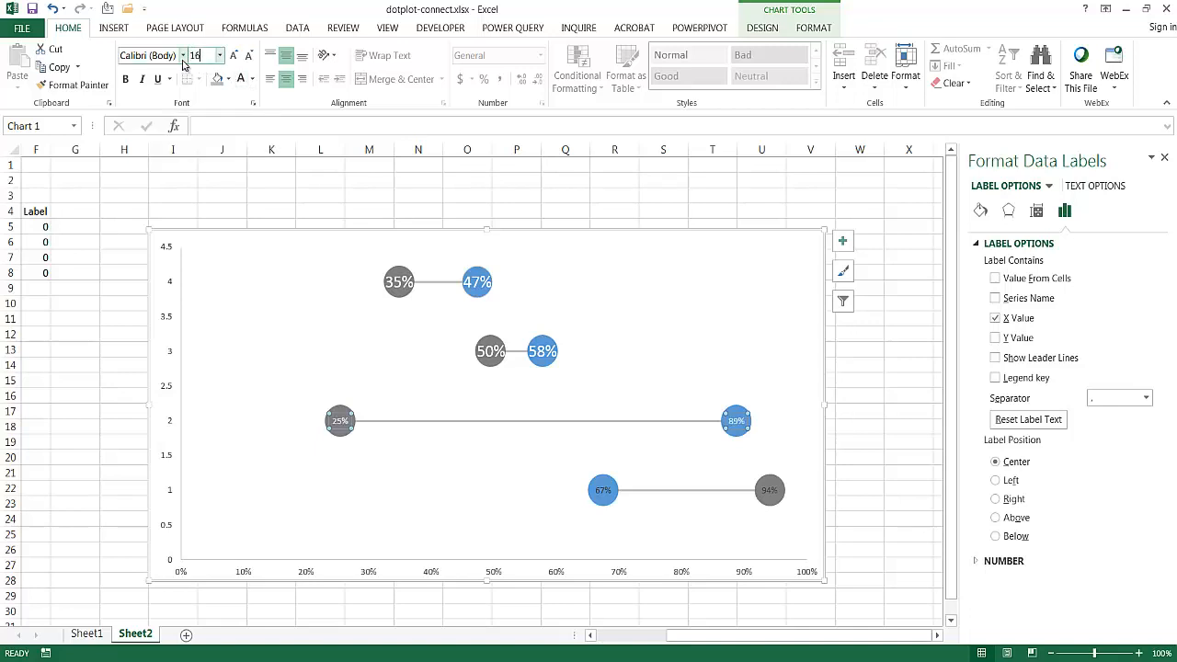
{"action": "key", "text": "Return"}
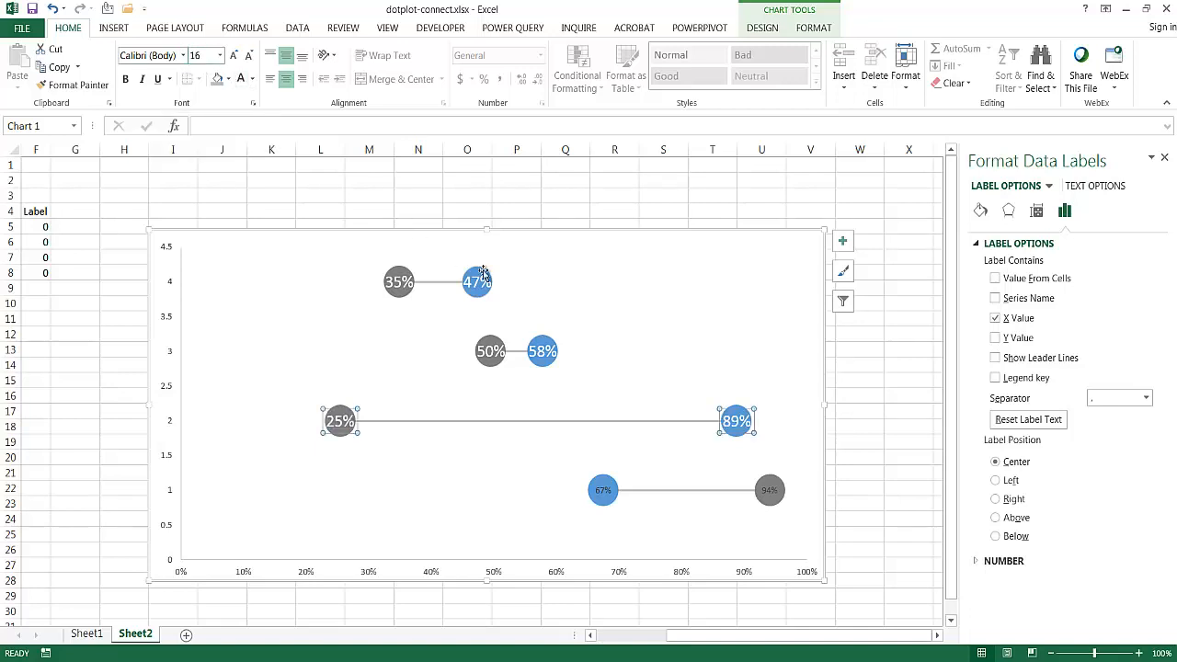
{"action": "left_click", "coordinate": [602, 490]}
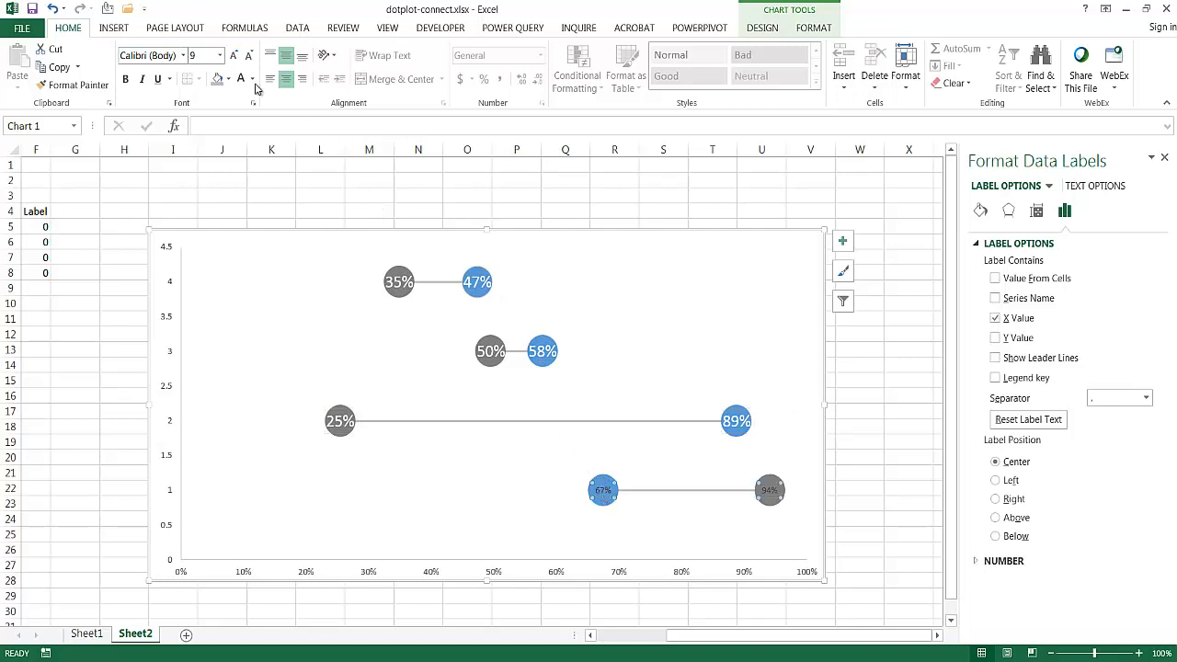
{"action": "left_click", "coordinate": [209, 57]}
{"action": "type", "text": "16"}
{"action": "key", "text": "Return"}
{"action": "left_click", "coordinate": [552, 533]}
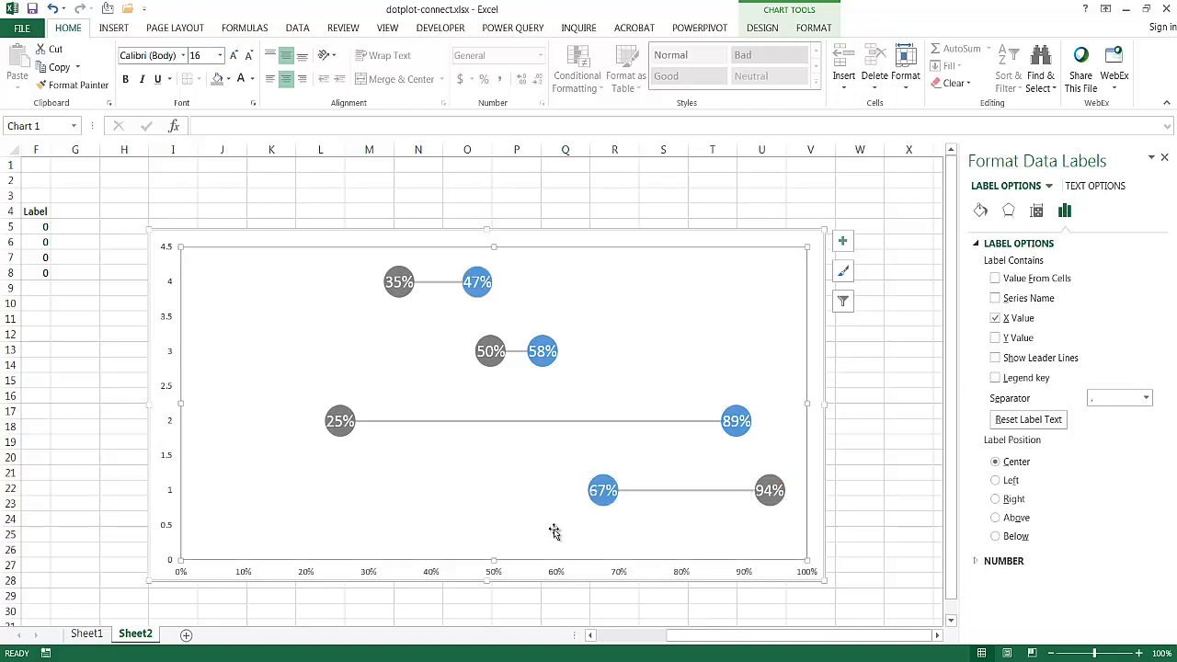
{"action": "left_click", "coordinate": [765, 494]}
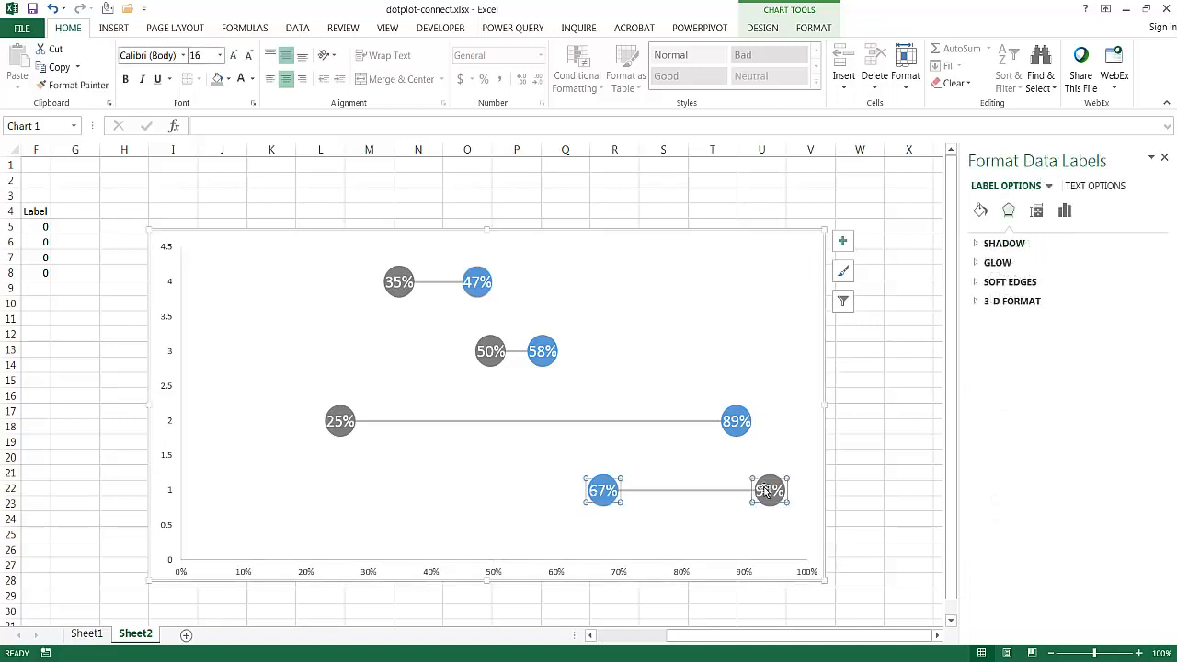
{"action": "left_click", "coordinate": [865, 507]}
- Look at the finished Market Share chart on Sheet1 for its item name labels and return to Sheet2
{"action": "left_click_drag", "start_coordinate": [812, 635], "coordinate": [680, 635]}
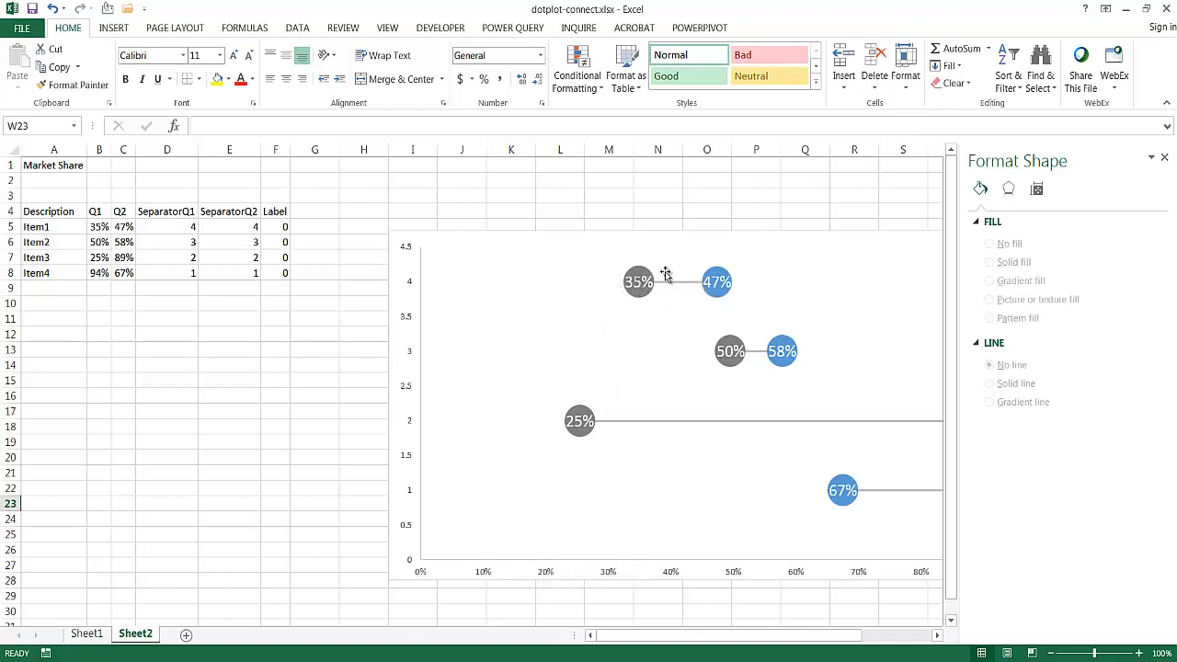
{"action": "left_click", "coordinate": [89, 633]}
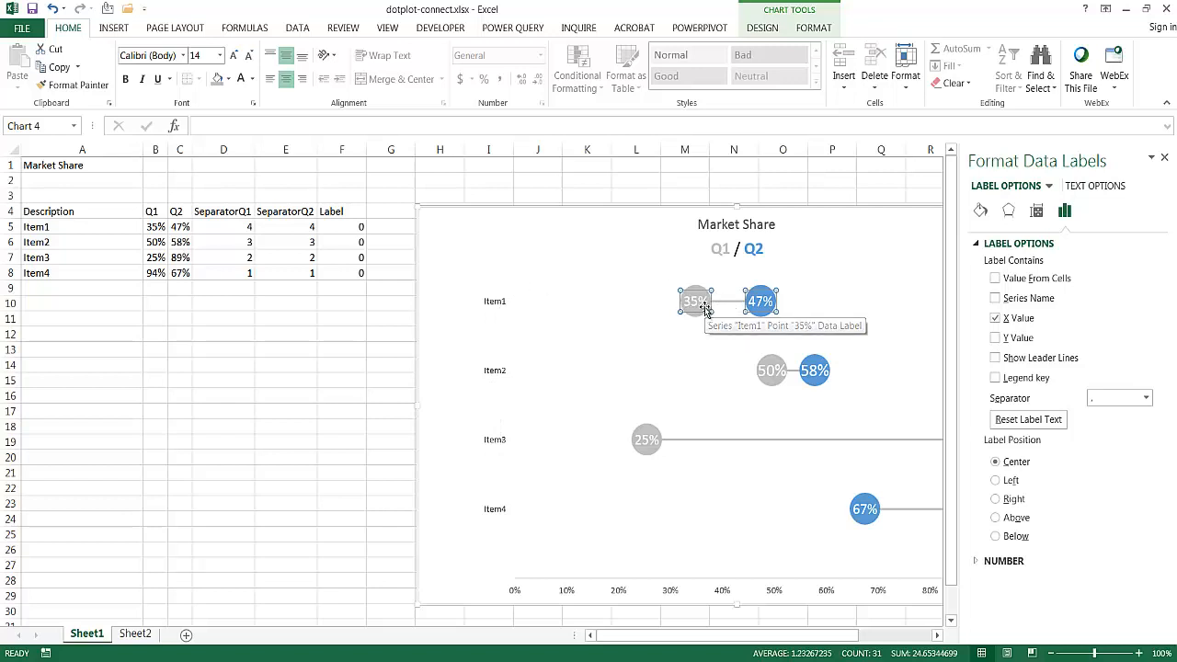
{"action": "left_click", "coordinate": [134, 635]}
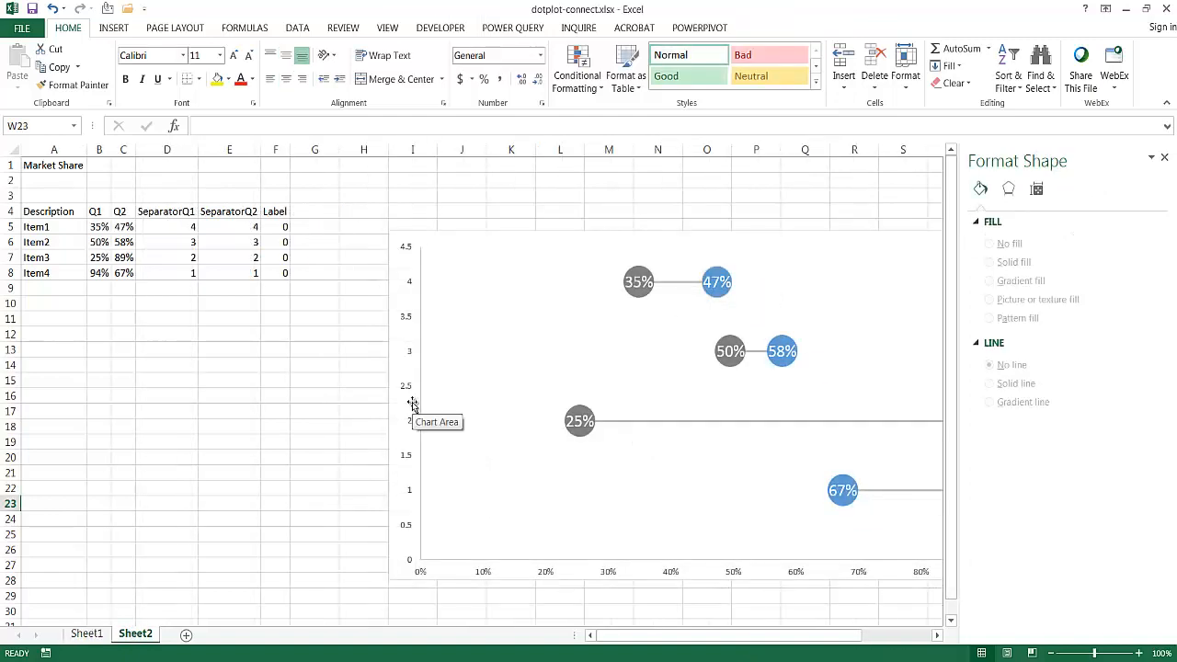
{"action": "left_click", "coordinate": [114, 29]}
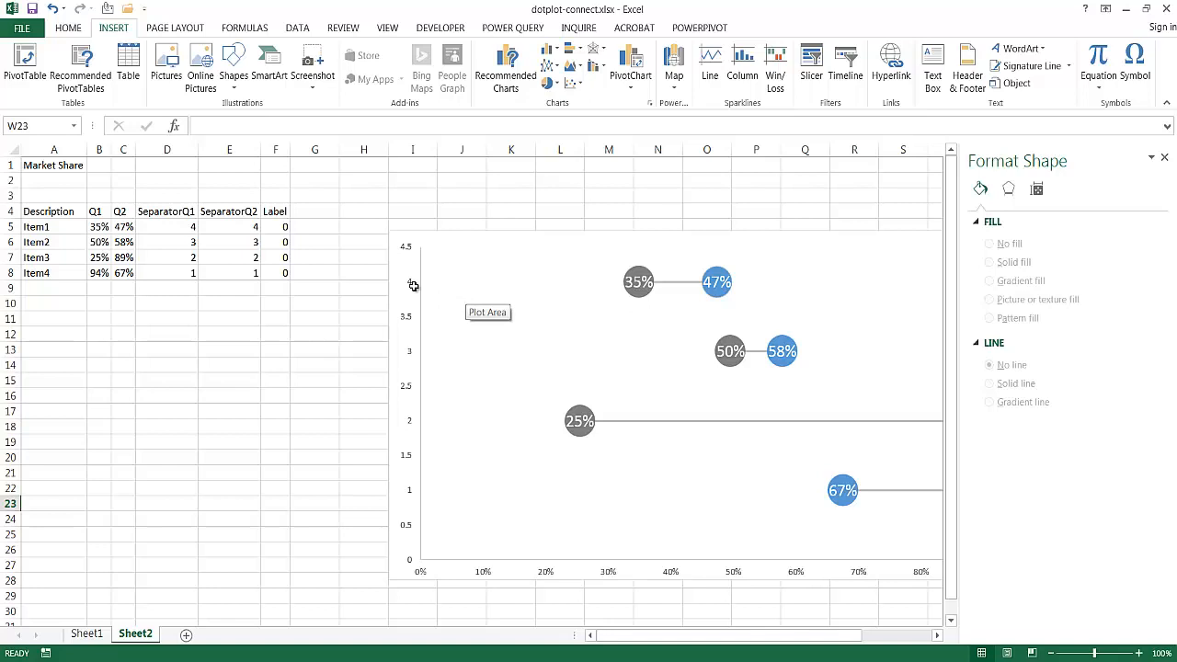
- Review the item names, the Label column and the separator values that determine each item's label position on the vertical axis
{"action": "left_click_drag", "start_coordinate": [61, 229], "coordinate": [58, 268]}
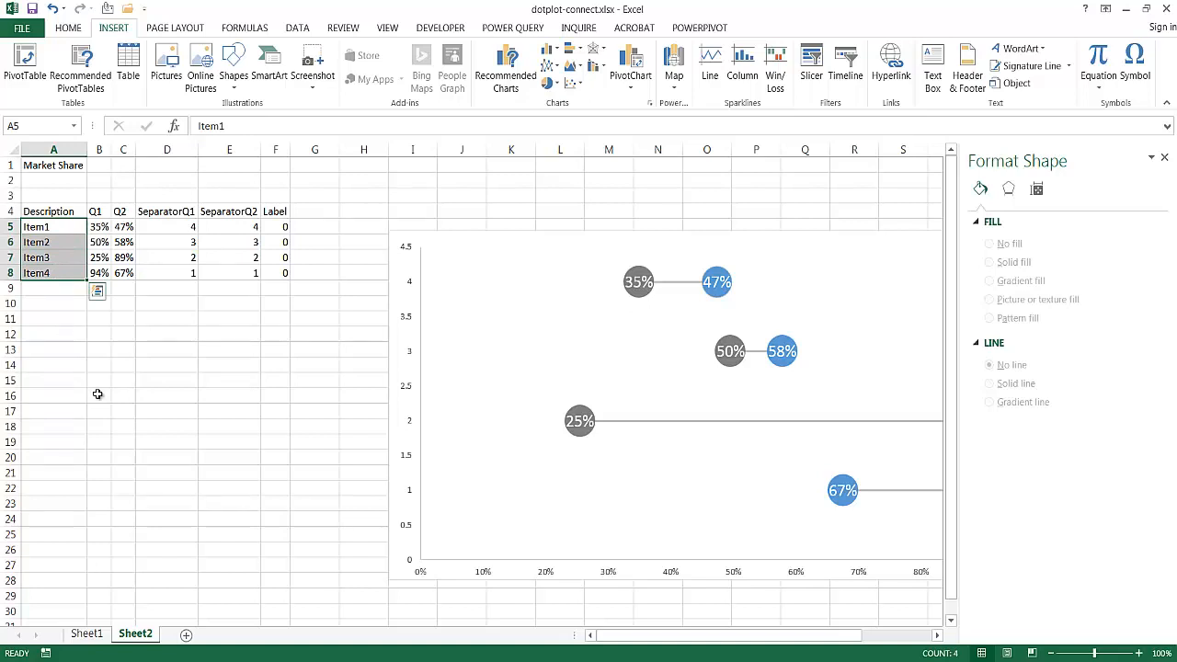
{"action": "left_click", "coordinate": [281, 212]}
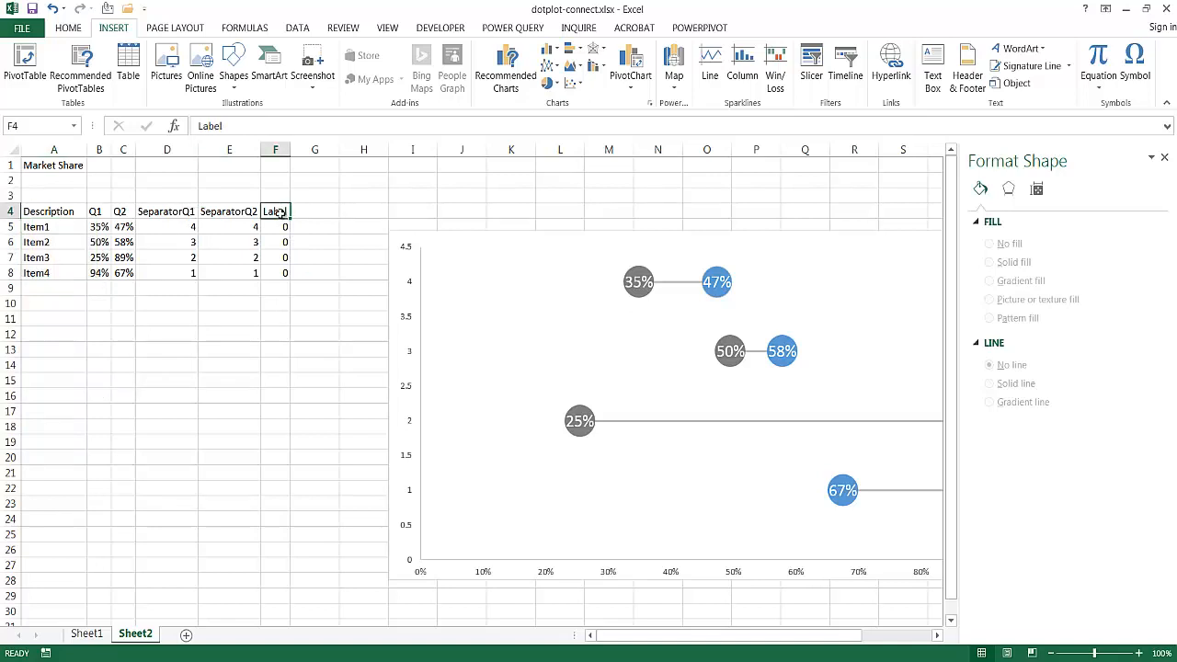
{"action": "left_click", "coordinate": [277, 230]}
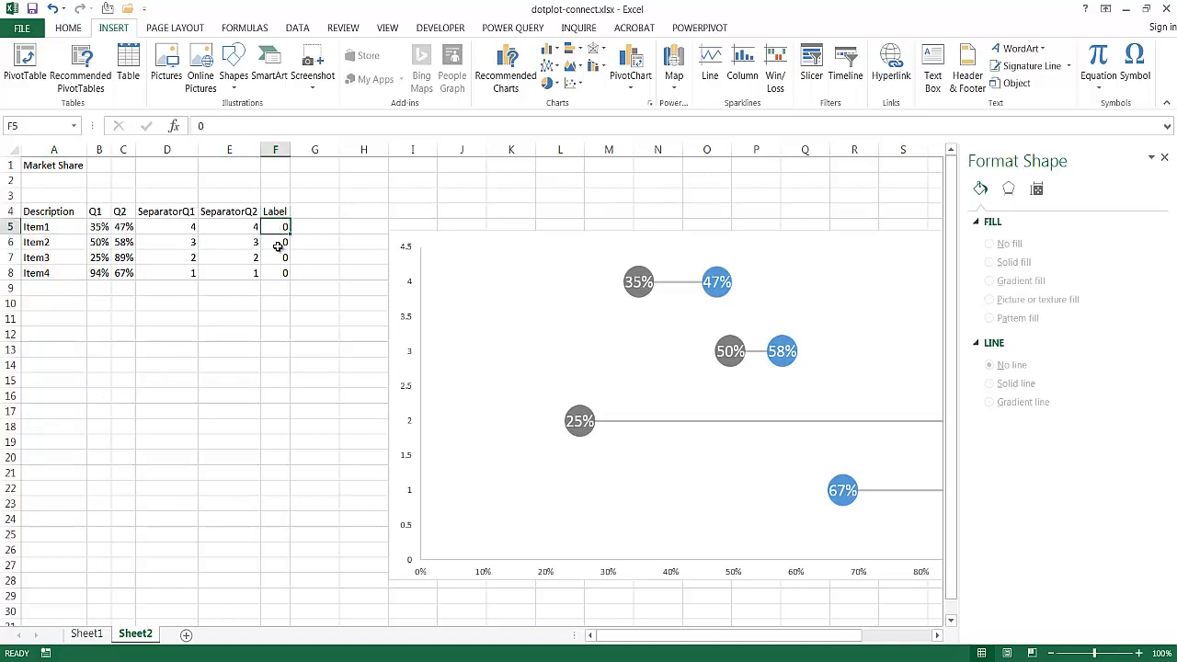
{"action": "left_click", "coordinate": [278, 242]}
{"action": "left_click", "coordinate": [280, 258]}
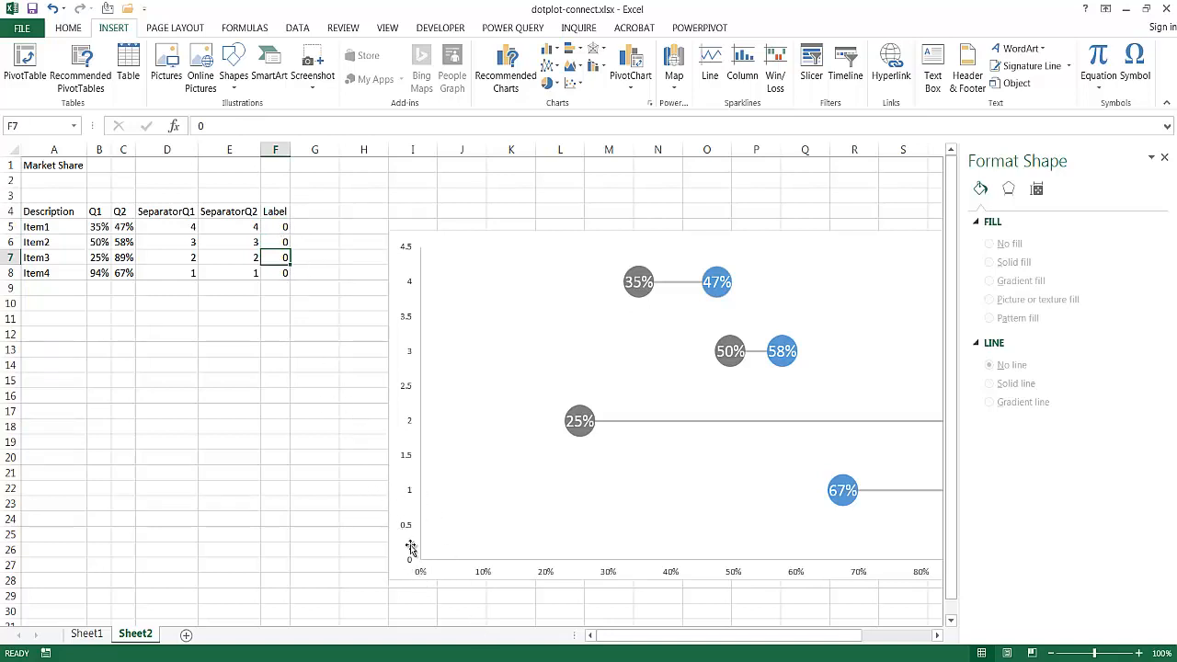
{"action": "left_click", "coordinate": [234, 228]}
{"action": "left_click", "coordinate": [184, 230]}
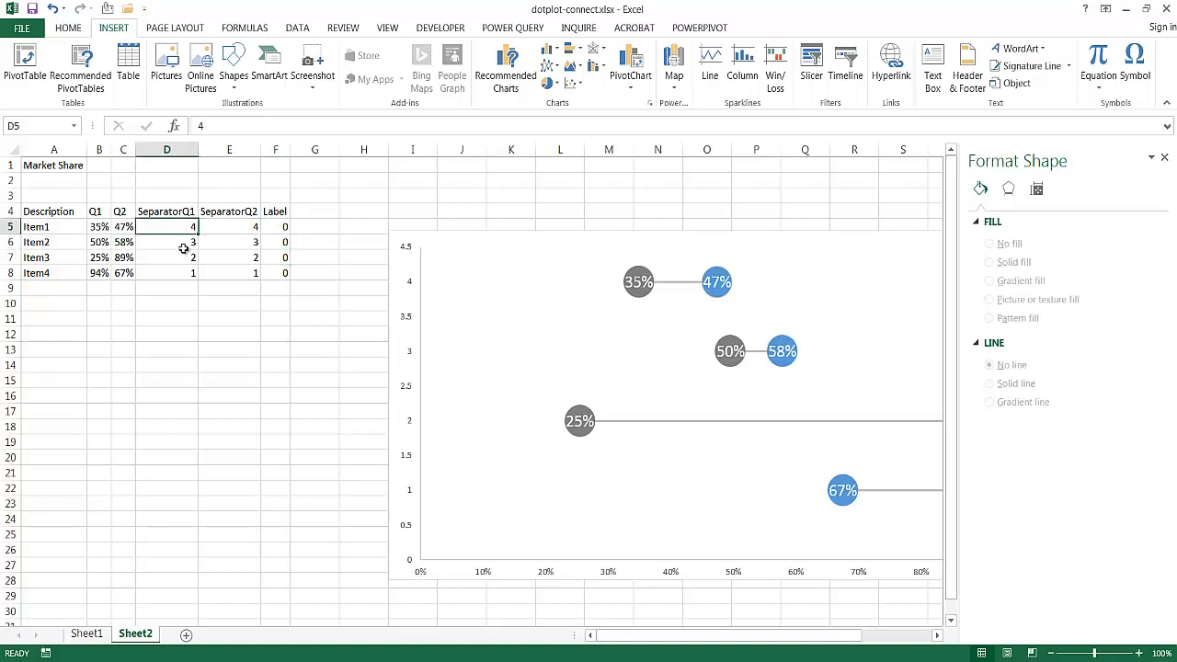
{"action": "left_click", "coordinate": [181, 244]}
{"action": "left_click", "coordinate": [183, 258]}
{"action": "left_click", "coordinate": [181, 274]}
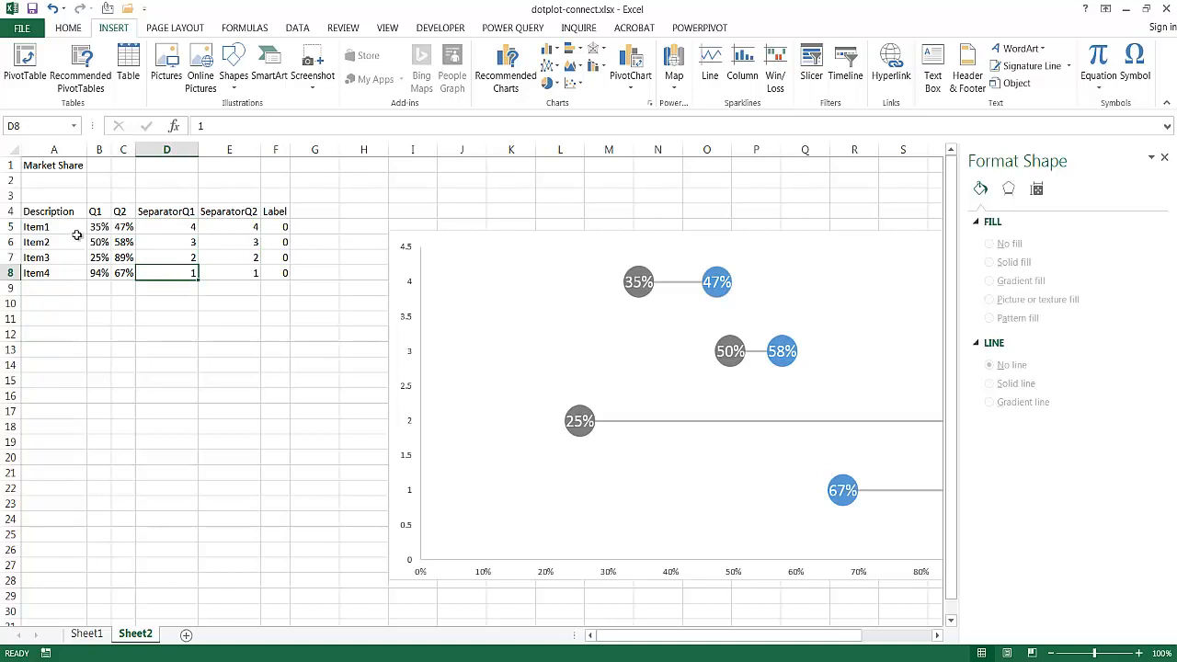
- Add a chart series named from cell F4 with X values F5:F8 and Y values D5:D8
{"action": "left_click", "coordinate": [521, 483]}
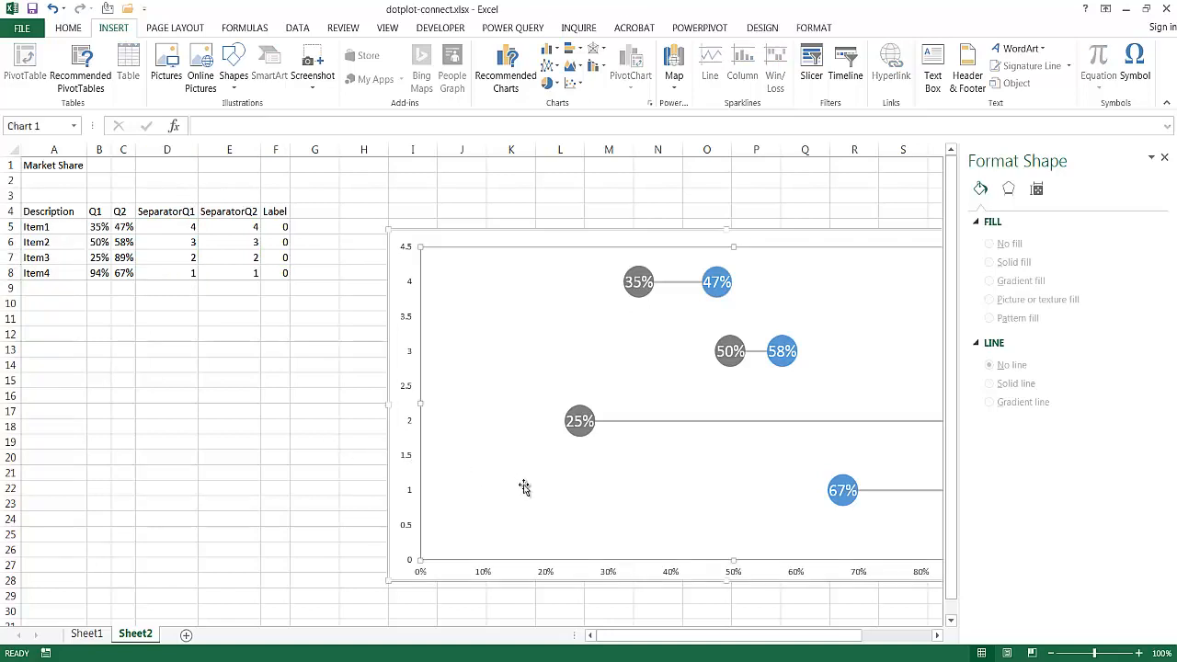
{"action": "left_click", "coordinate": [762, 28]}
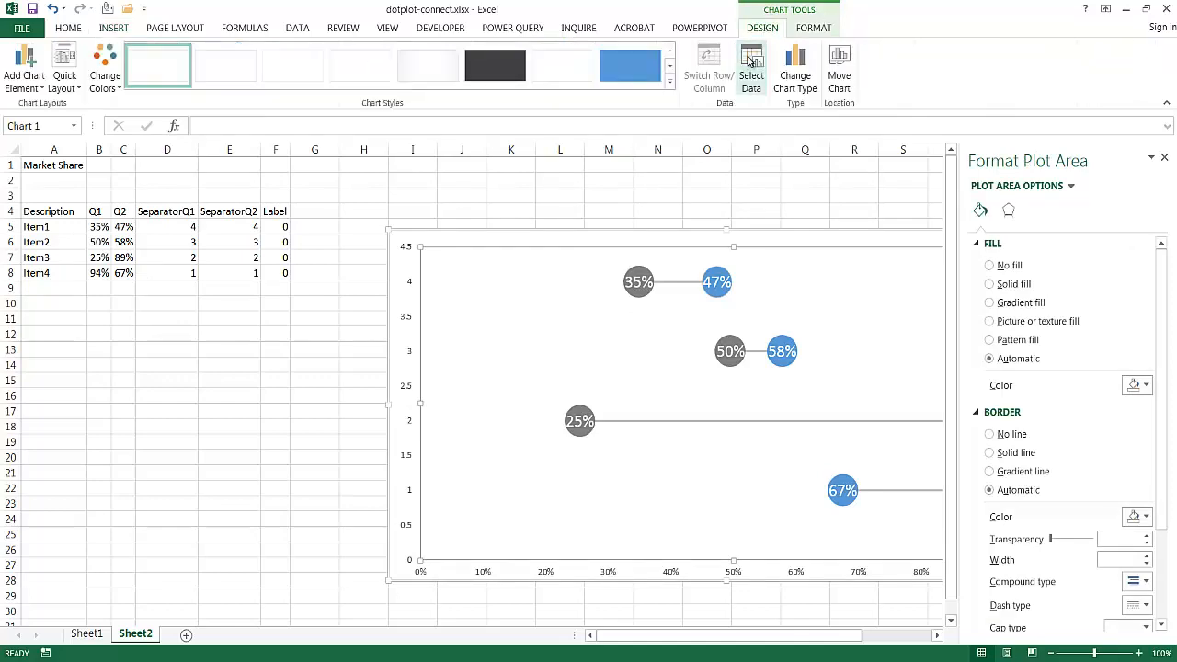
{"action": "left_click", "coordinate": [751, 66]}
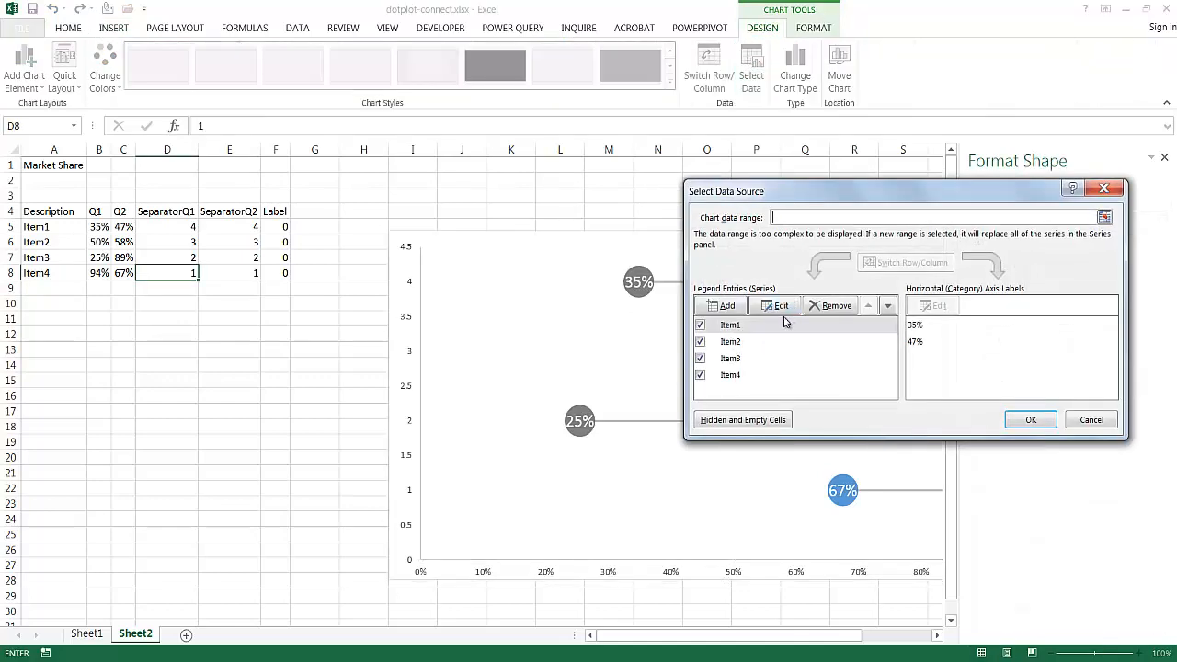
{"action": "left_click", "coordinate": [726, 306]}
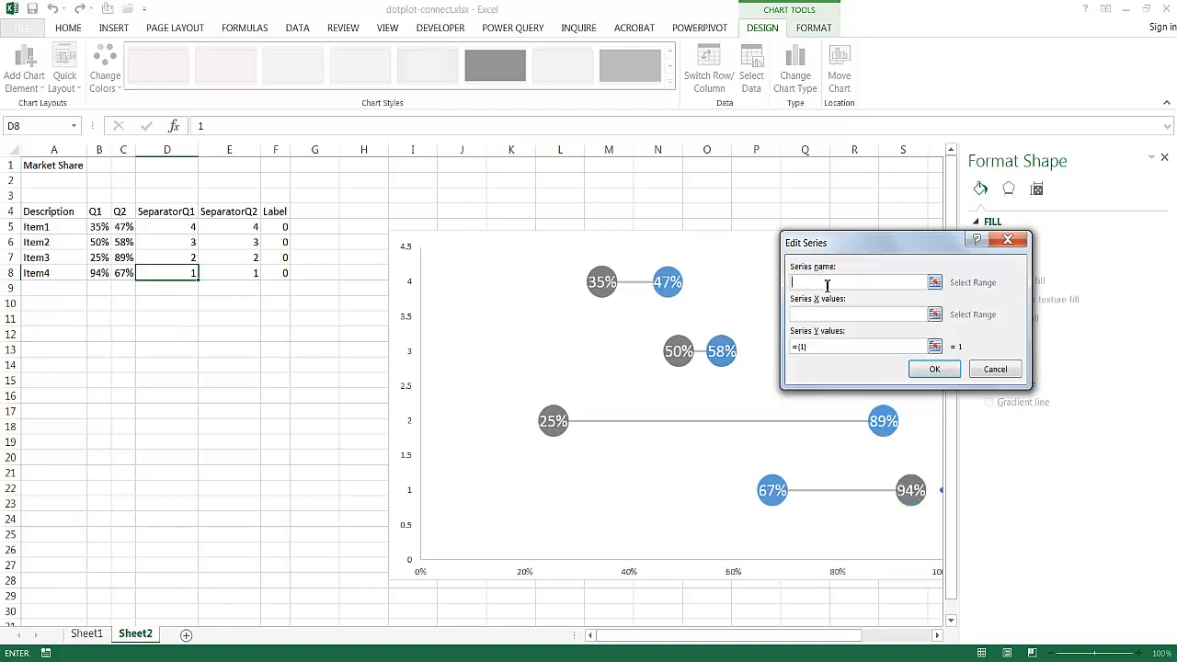
{"action": "left_click", "coordinate": [274, 211]}
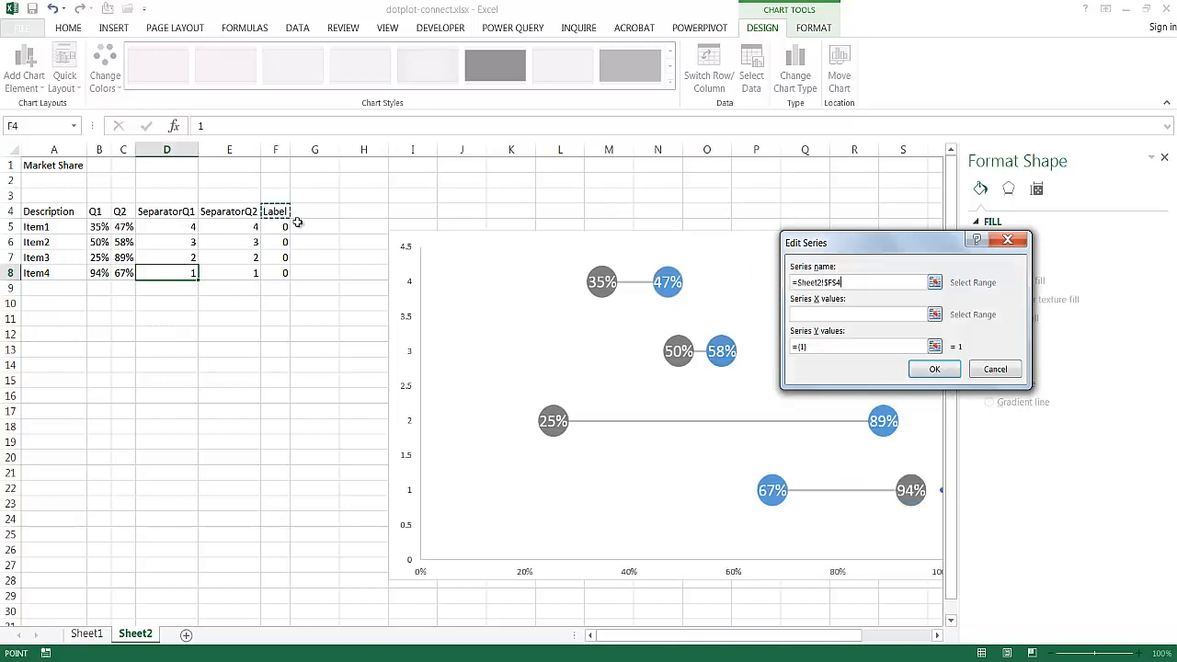
{"action": "left_click", "coordinate": [812, 315]}
{"action": "left_click_drag", "start_coordinate": [274, 226], "coordinate": [276, 272]}
{"action": "left_click", "coordinate": [817, 346]}
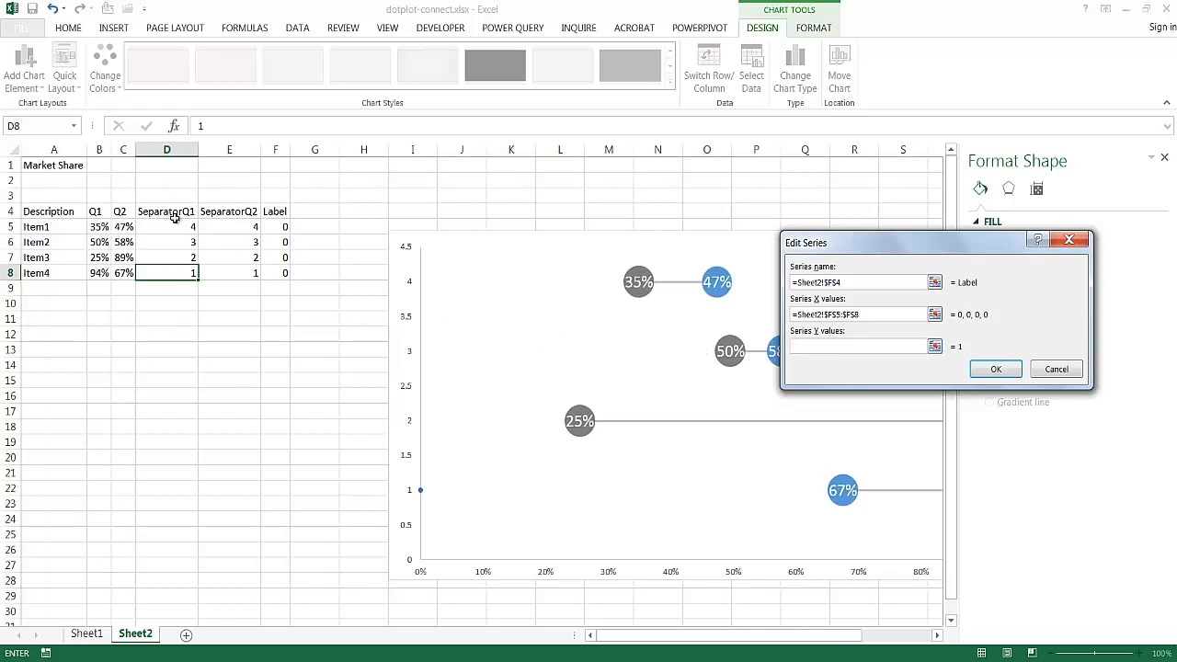
{"action": "left_click_drag", "start_coordinate": [178, 231], "coordinate": [174, 273]}
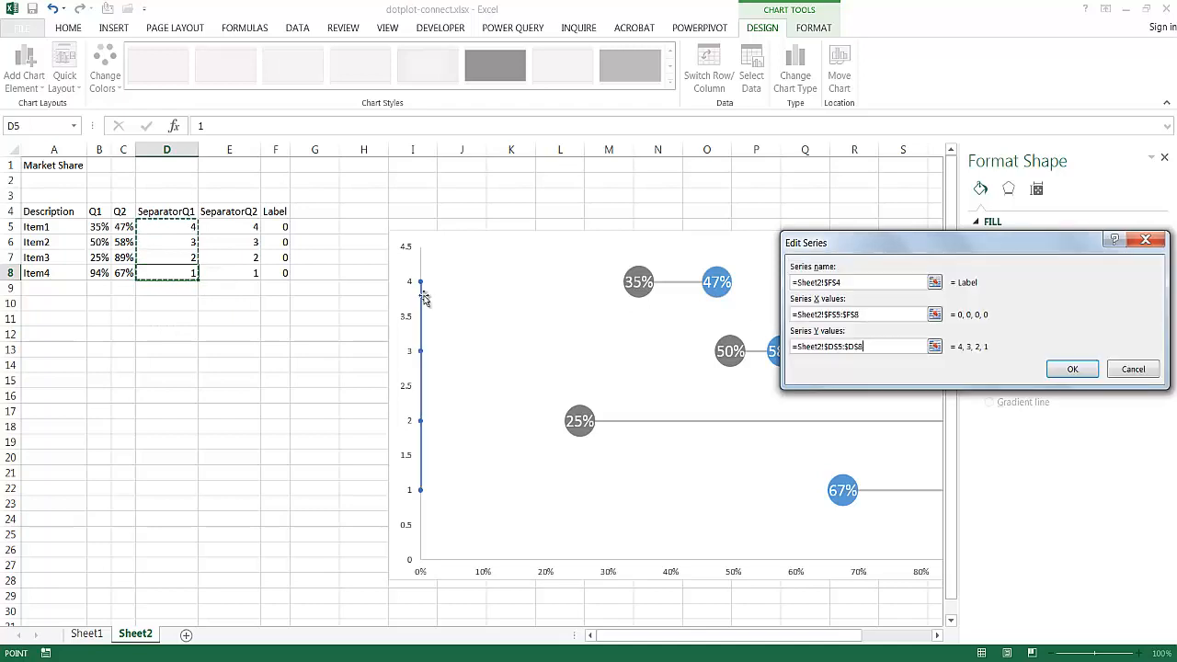
{"action": "left_click", "coordinate": [1072, 369]}
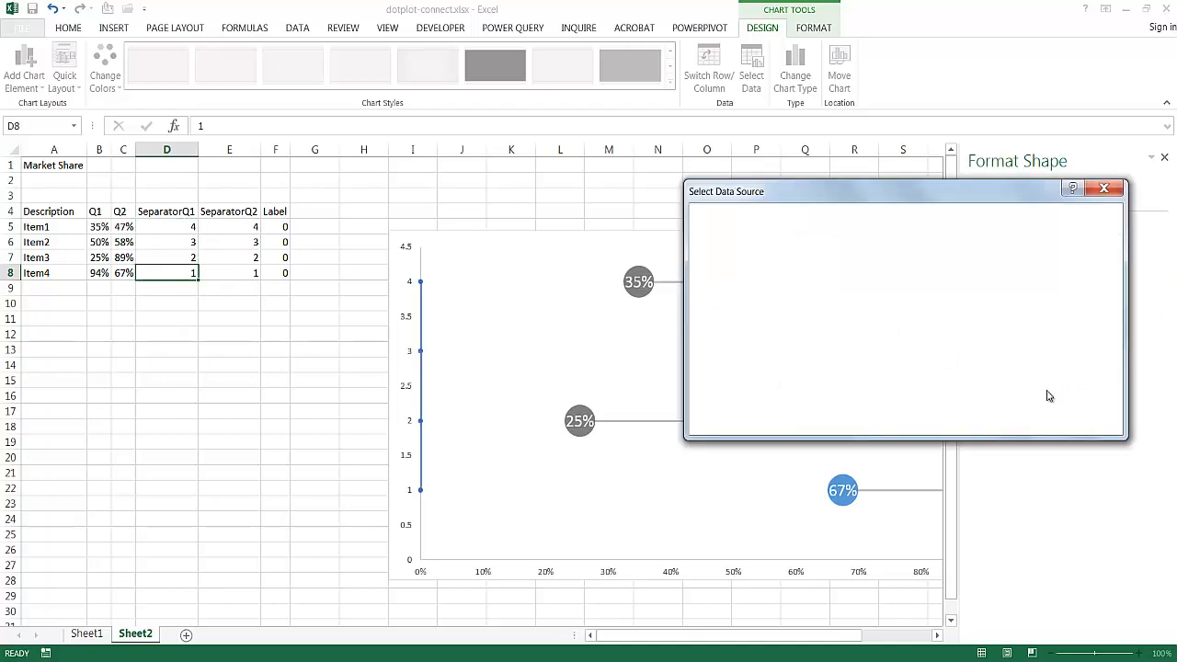
{"action": "left_click", "coordinate": [1027, 421]}
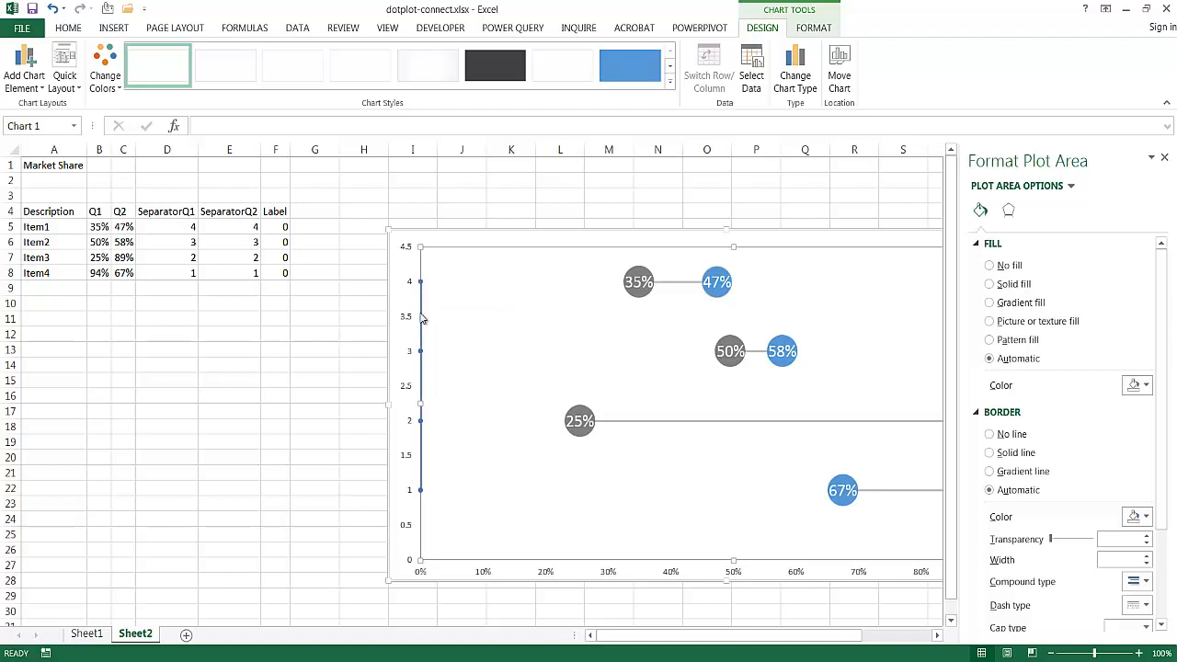
- Select the Label series along the vertical axis and add data labels to it
{"action": "left_click", "coordinate": [419, 316]}
{"action": "left_click", "coordinate": [420, 282]}
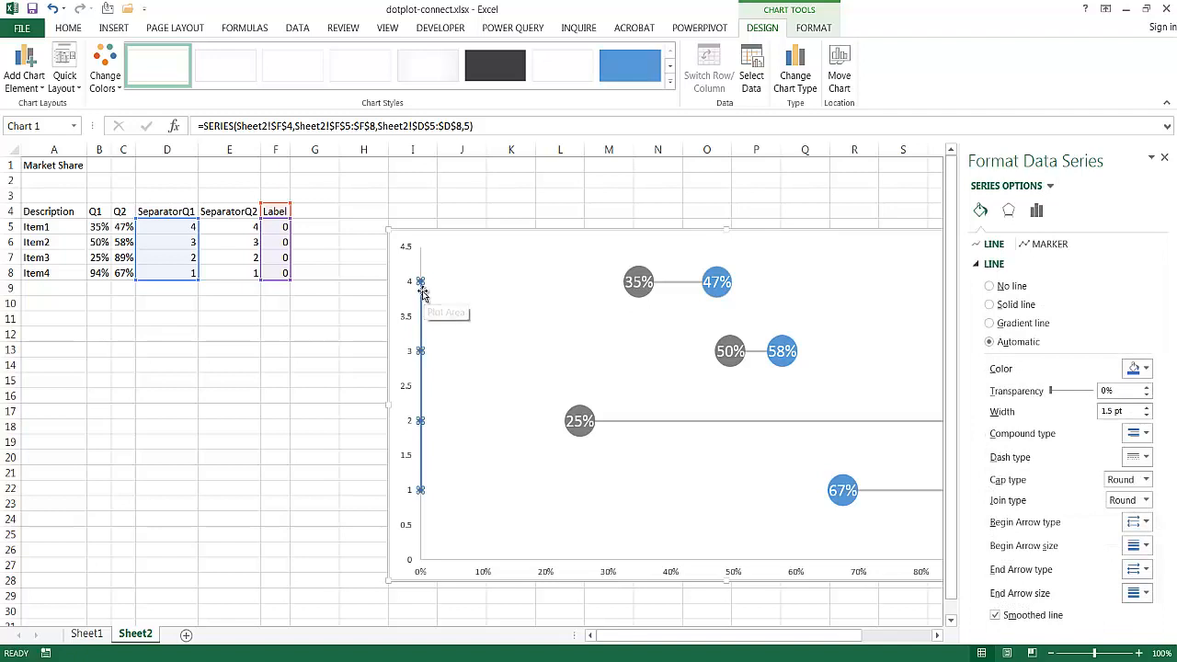
{"action": "left_click", "coordinate": [502, 355]}
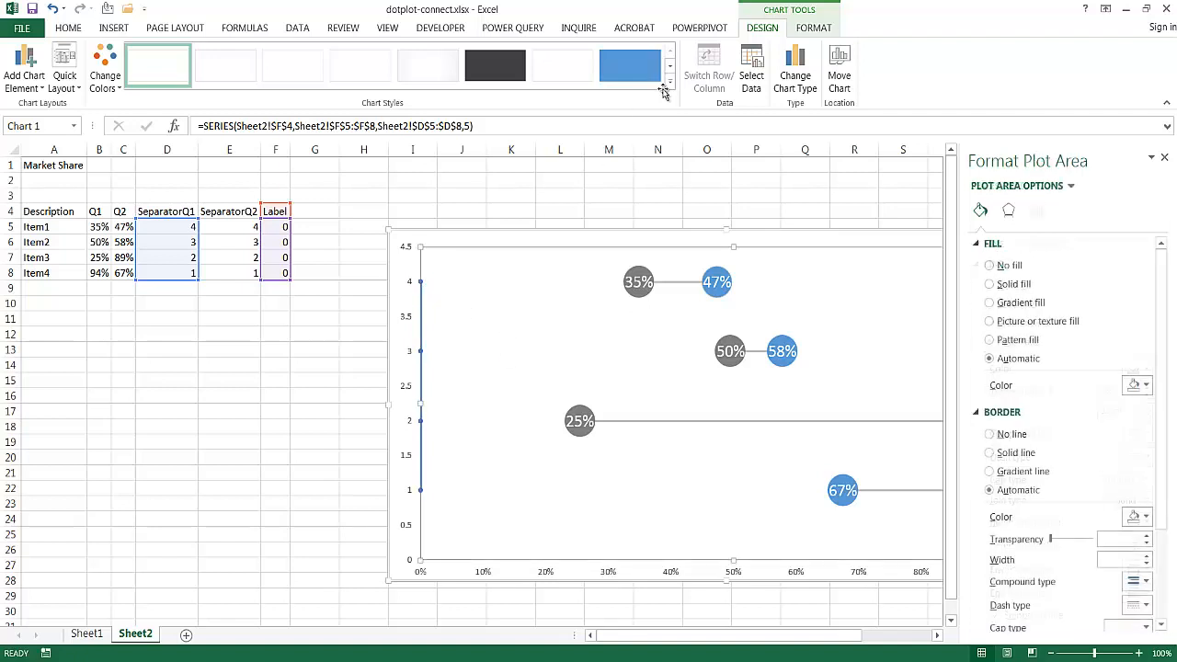
{"action": "left_click", "coordinate": [813, 28]}
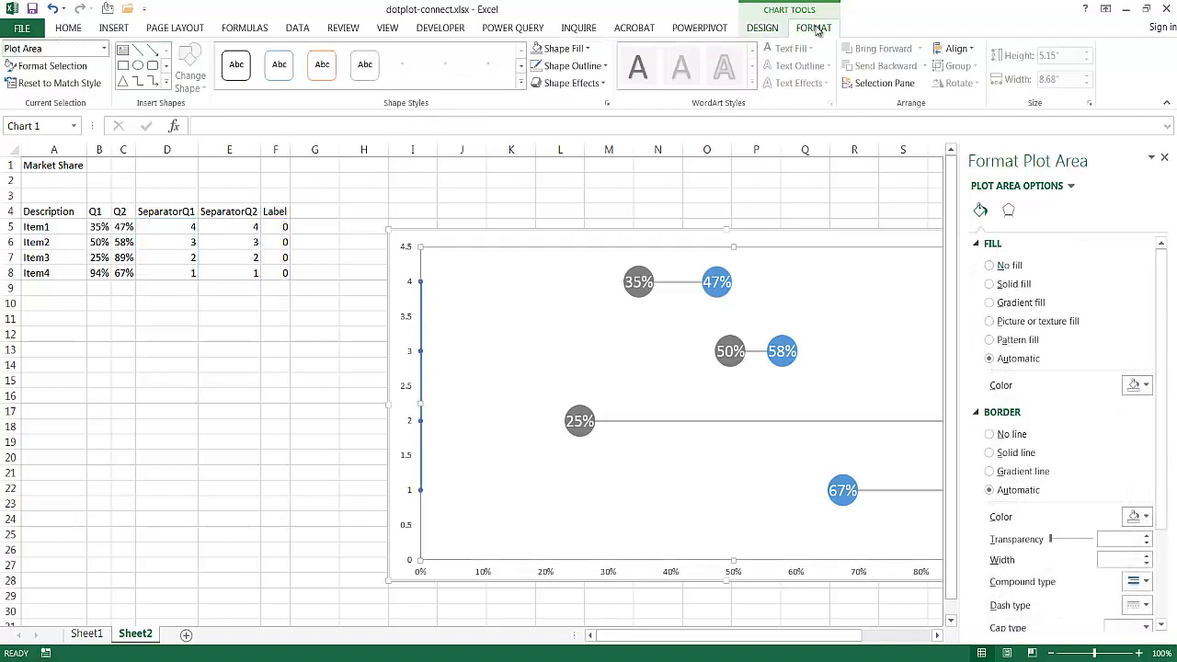
{"action": "left_click", "coordinate": [106, 50]}
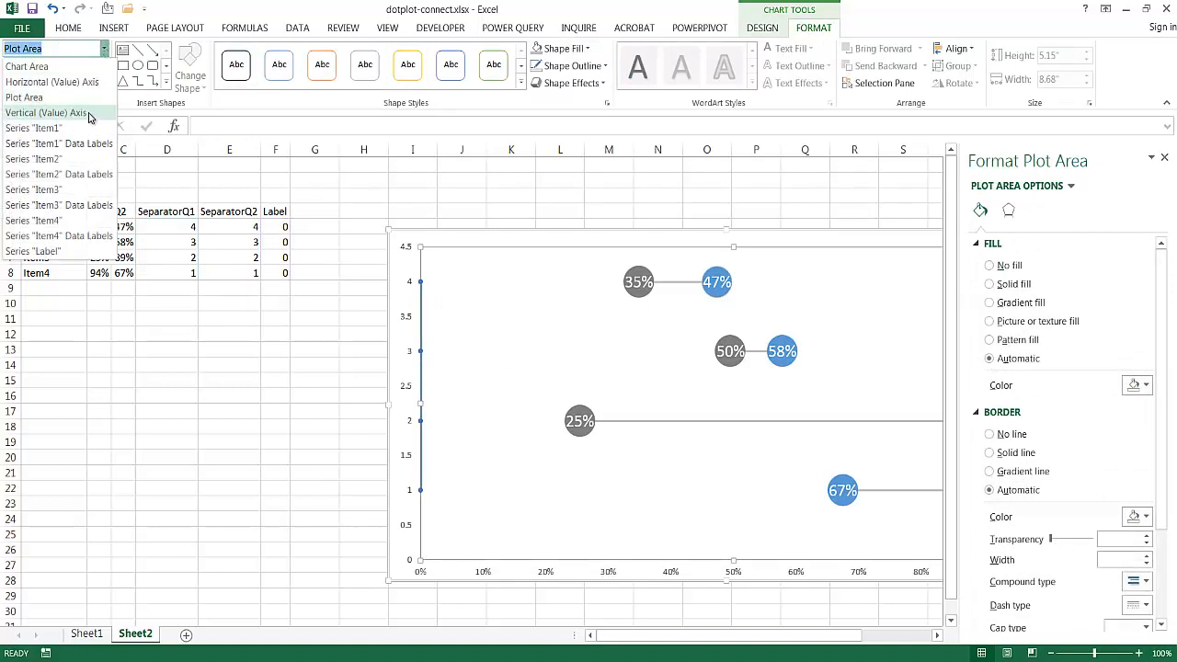
{"action": "left_click", "coordinate": [44, 254]}
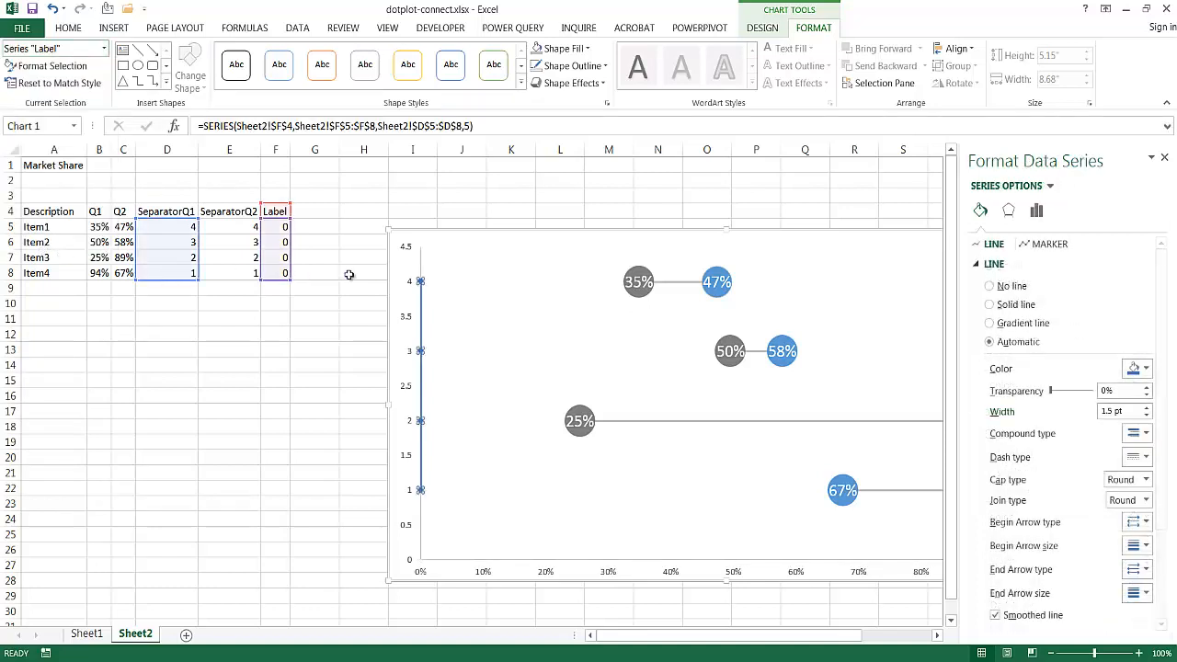
{"action": "right_click", "coordinate": [420, 280]}
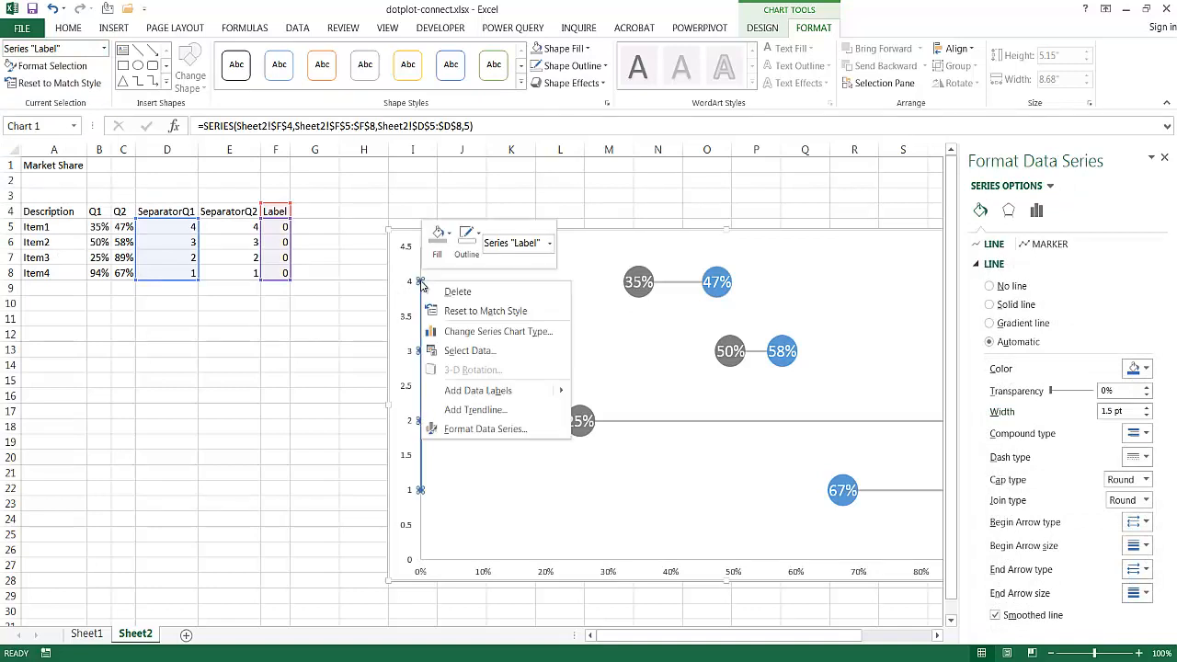
{"action": "mouse_move", "coordinate": [517, 390]}
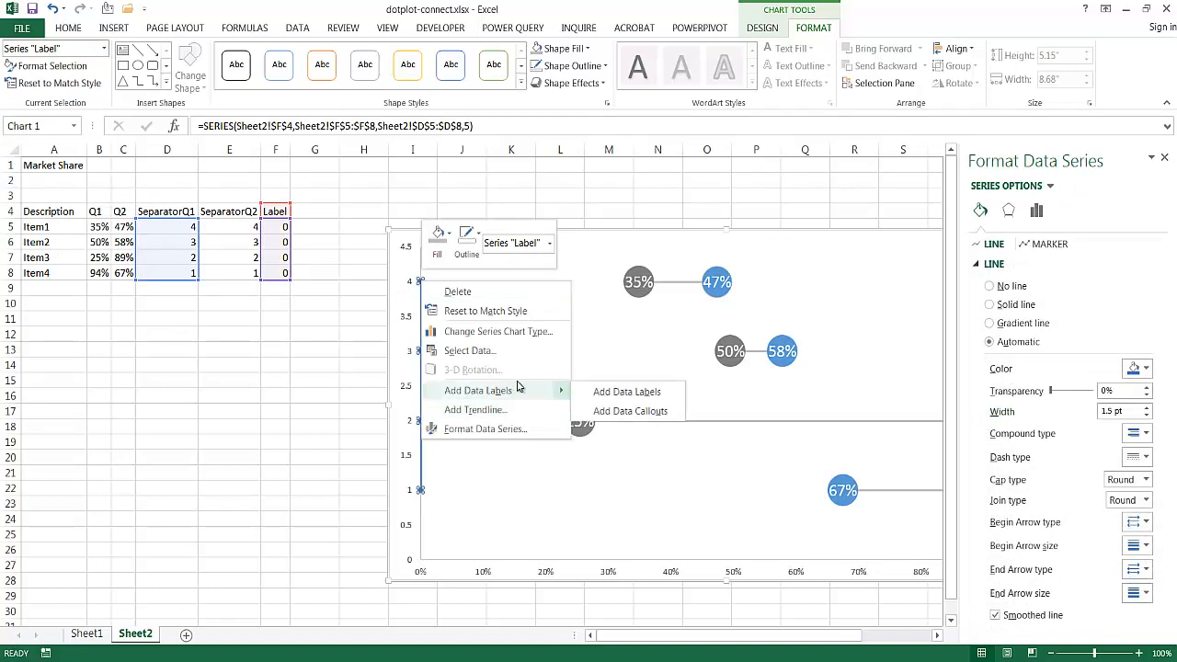
{"action": "left_click", "coordinate": [611, 393]}
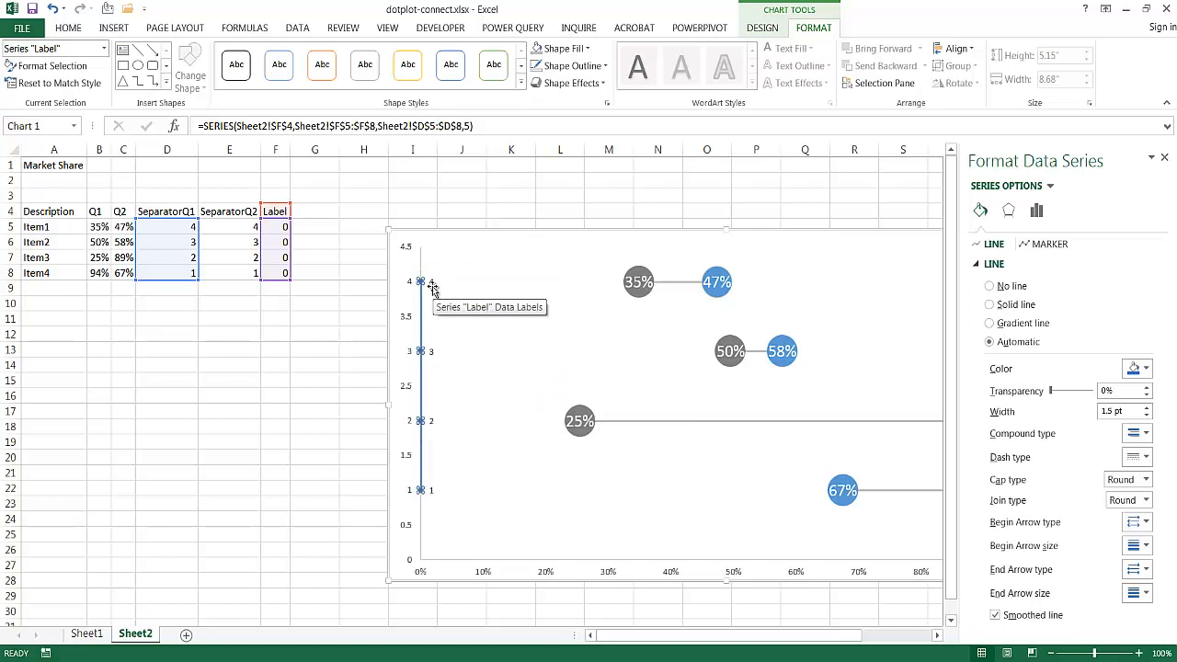
- Make the Label series' data labels show the item names from cells A5:A8 instead of the Y values, with label position Left
{"action": "left_click", "coordinate": [431, 283]}
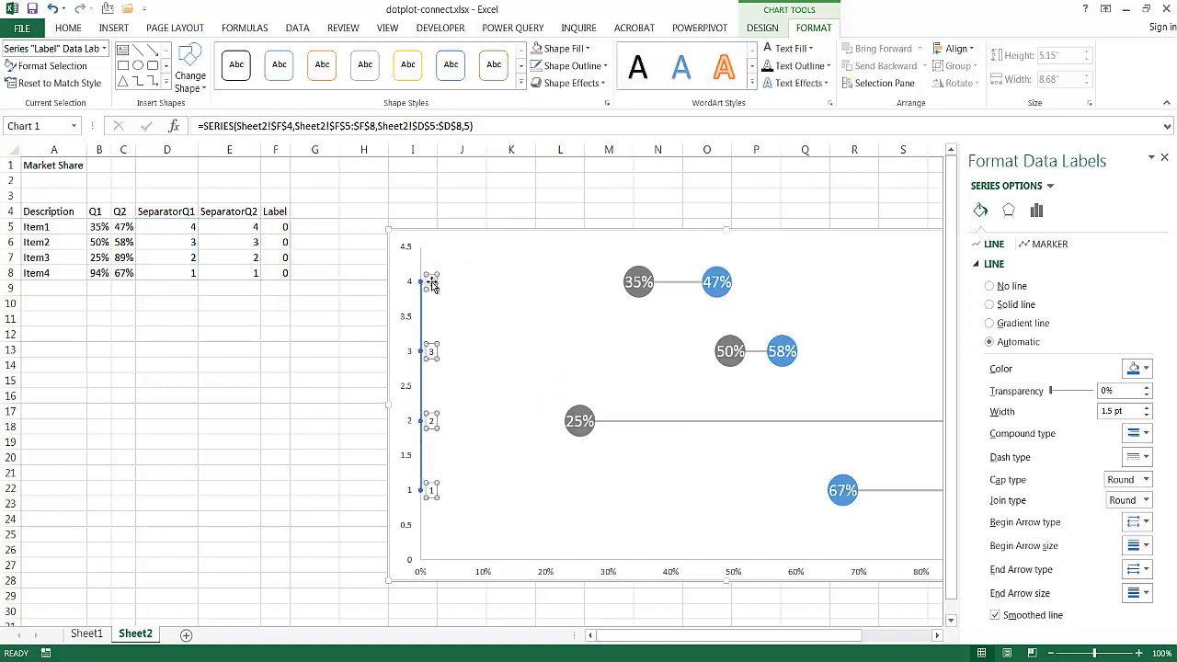
{"action": "right_click", "coordinate": [431, 283]}
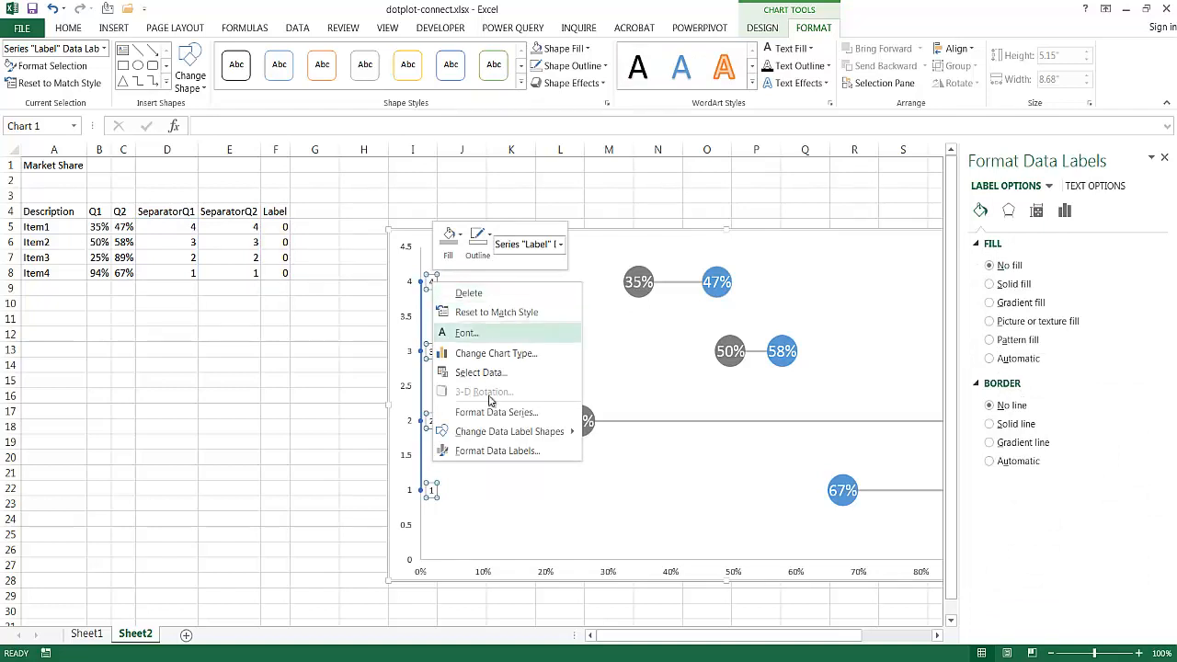
{"action": "left_click", "coordinate": [509, 450]}
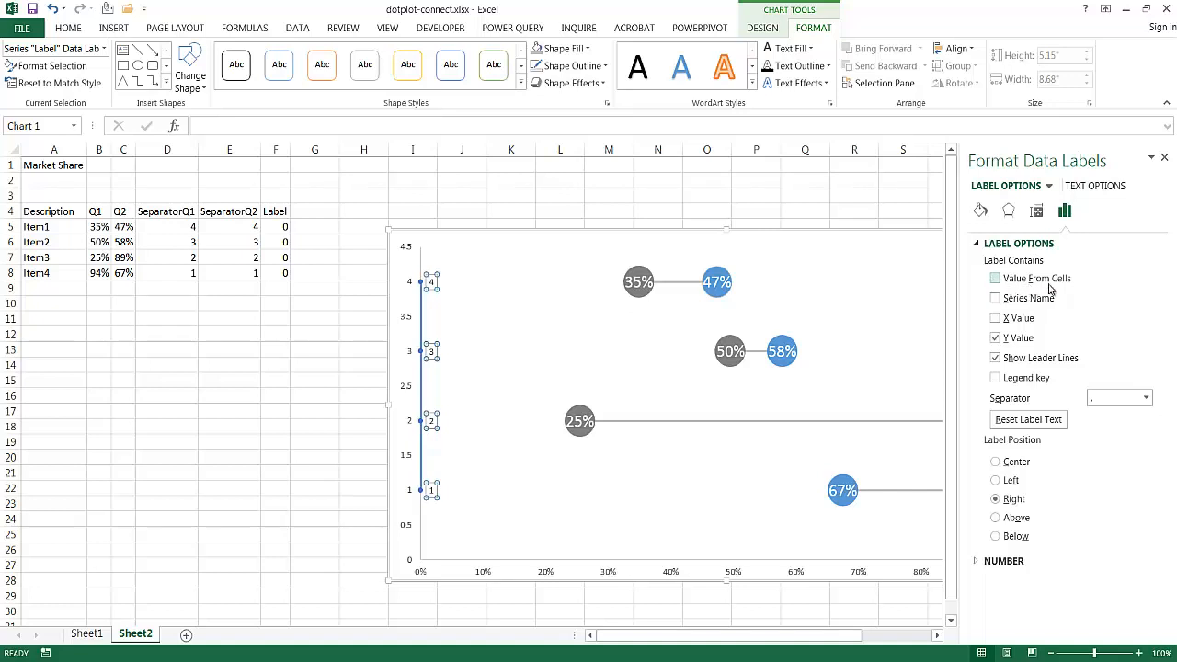
{"action": "left_click", "coordinate": [996, 281]}
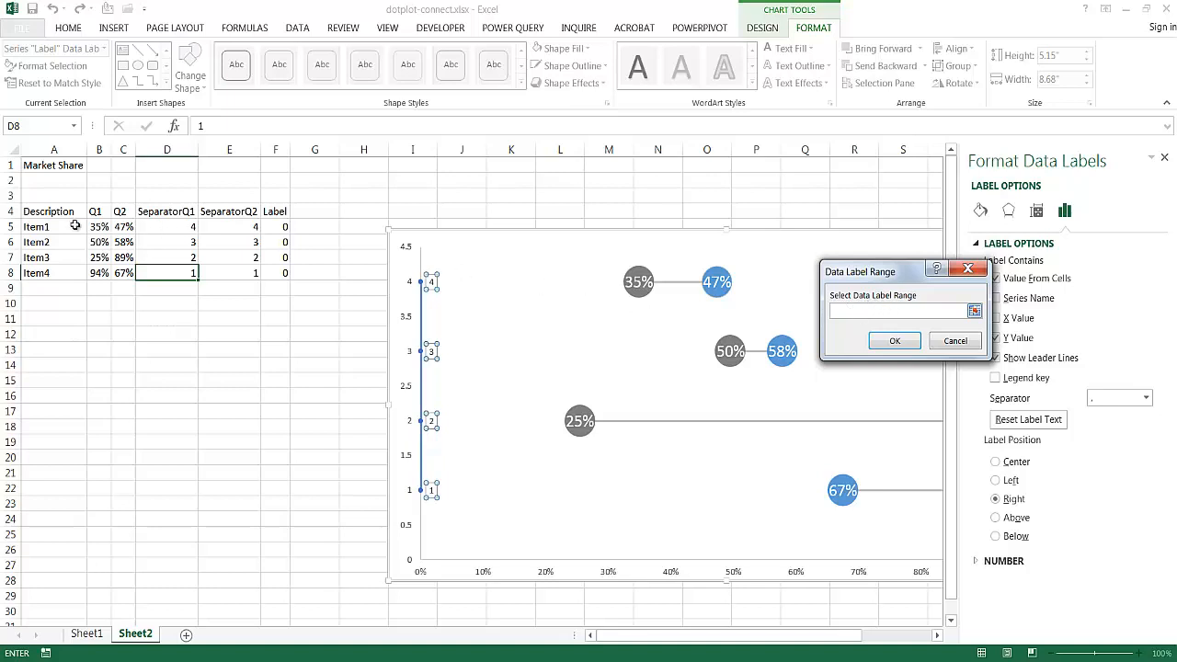
{"action": "left_click_drag", "start_coordinate": [46, 226], "coordinate": [48, 272]}
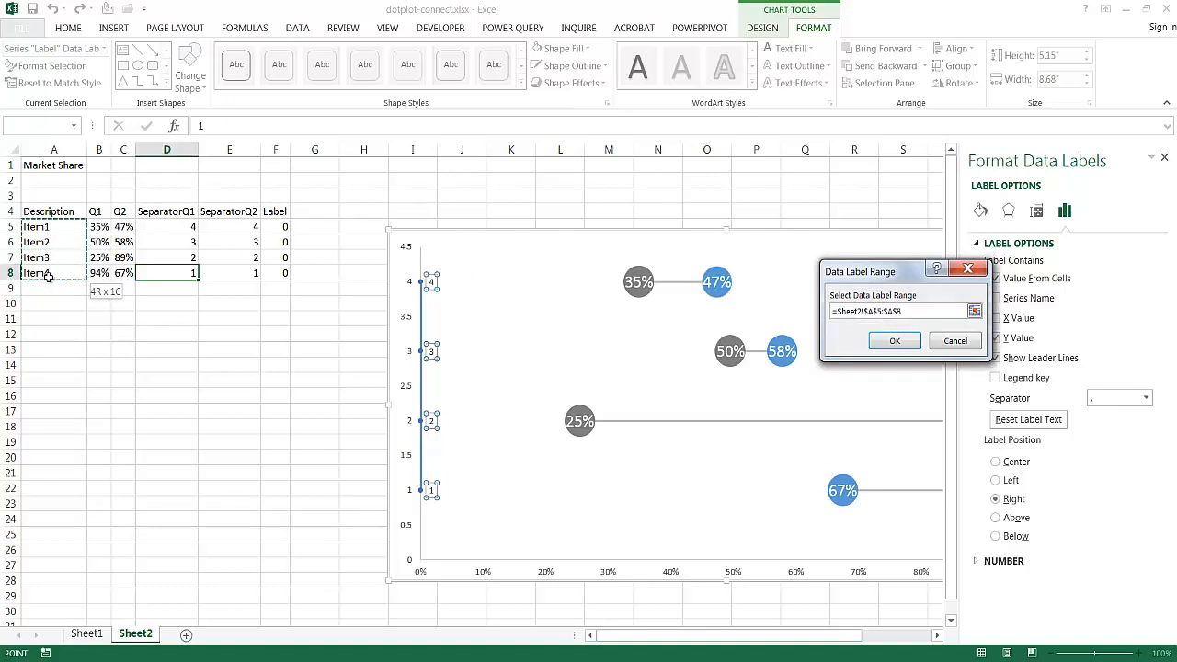
{"action": "left_click", "coordinate": [878, 341]}
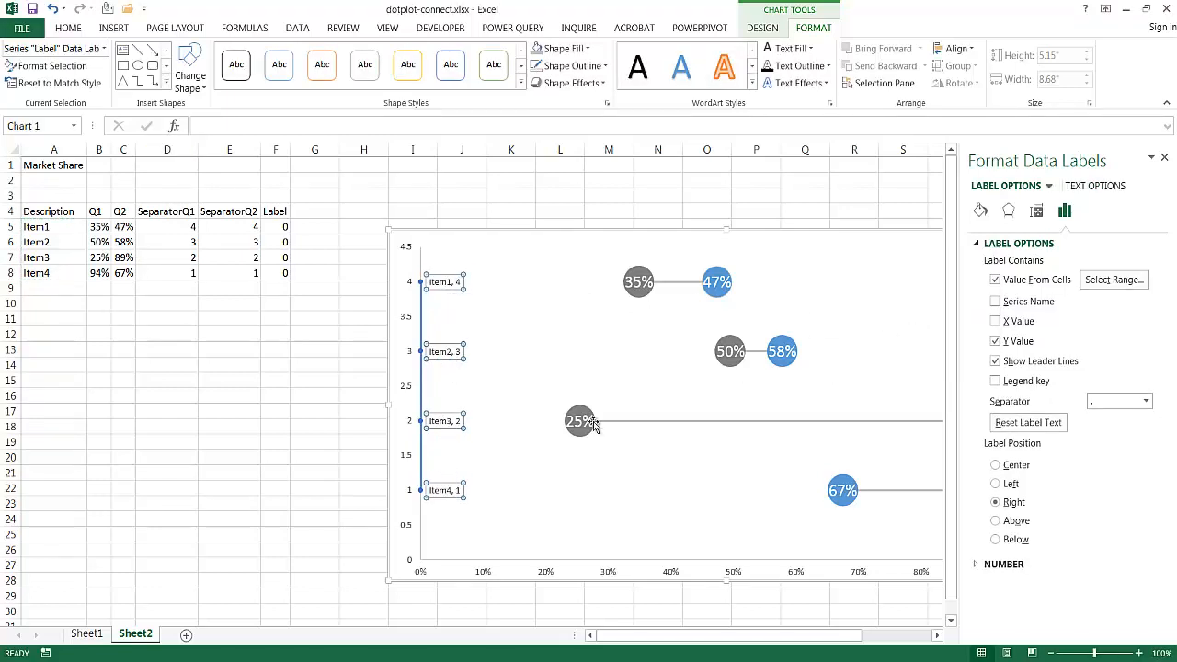
{"action": "left_click", "coordinate": [996, 341]}
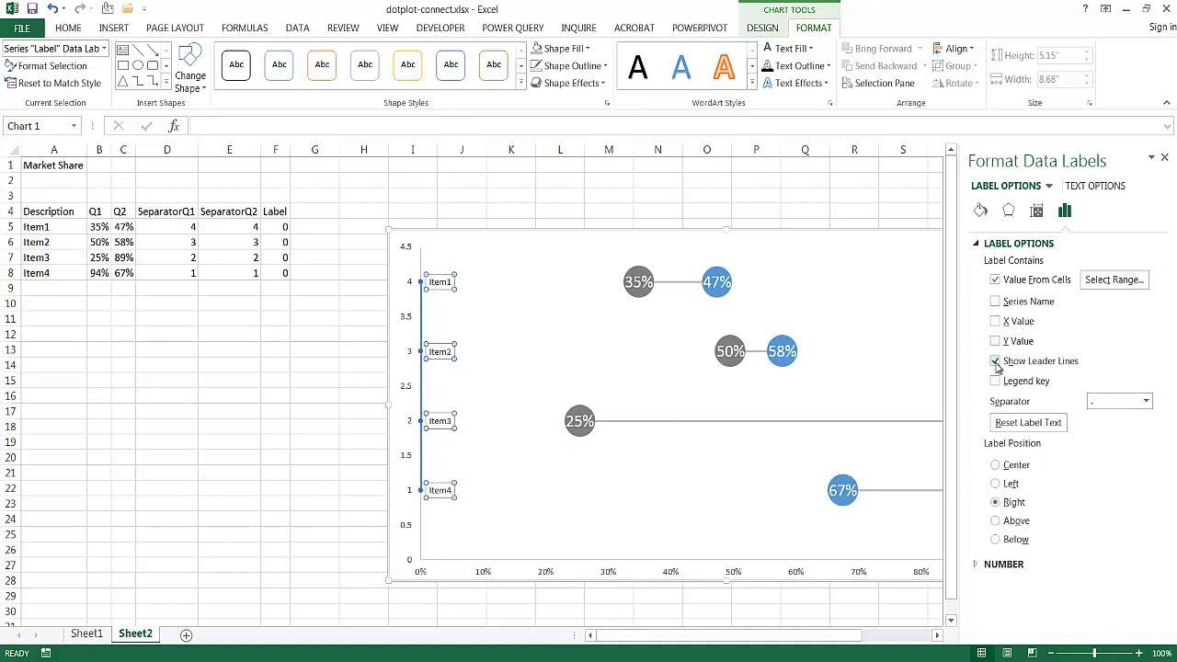
{"action": "left_click", "coordinate": [995, 483]}
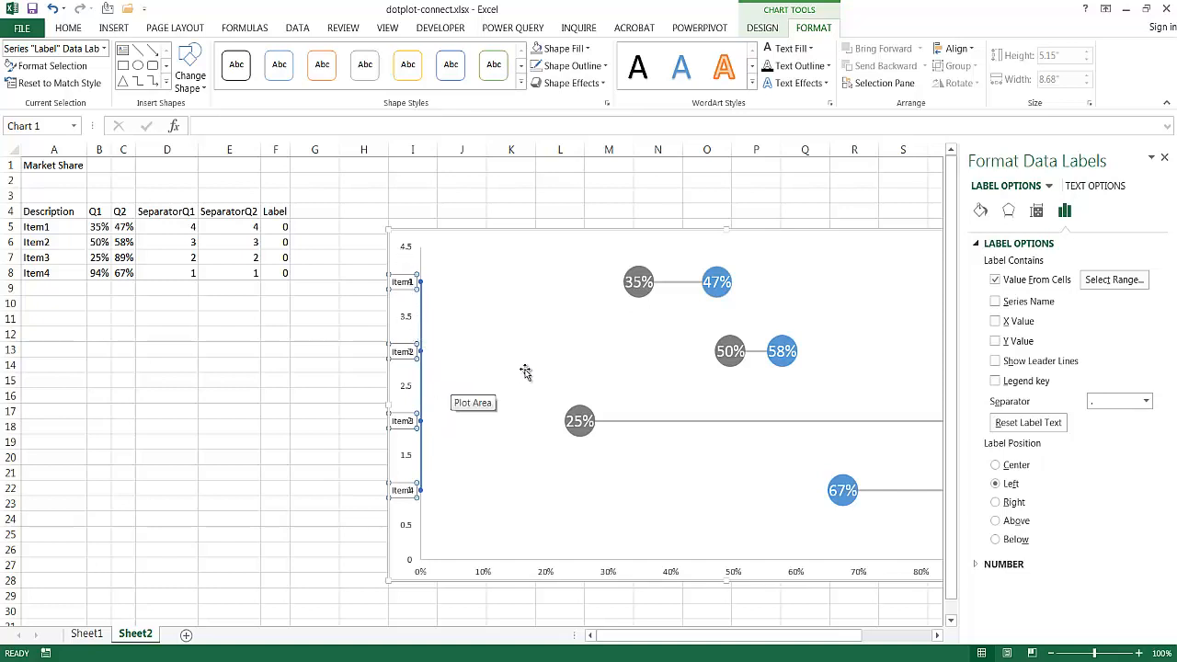
- Narrow the plot area from its left edge to leave room for the item names beside the vertical axis
{"action": "left_click", "coordinate": [441, 287]}
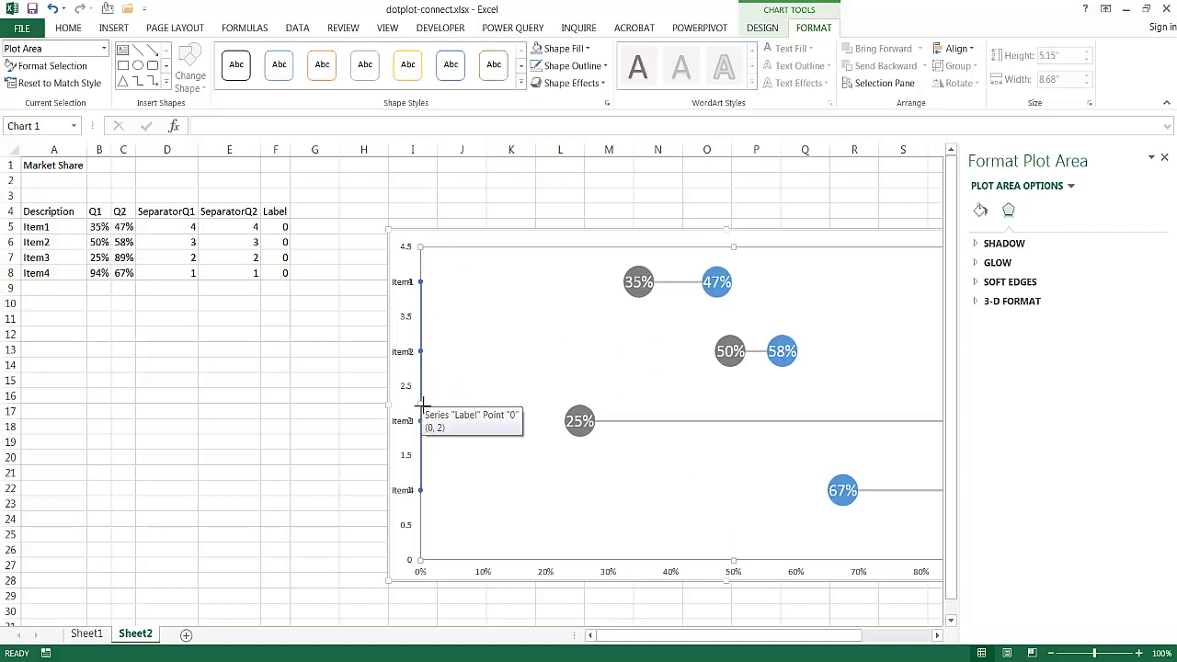
{"action": "left_click_drag", "start_coordinate": [421, 403], "coordinate": [523, 408]}
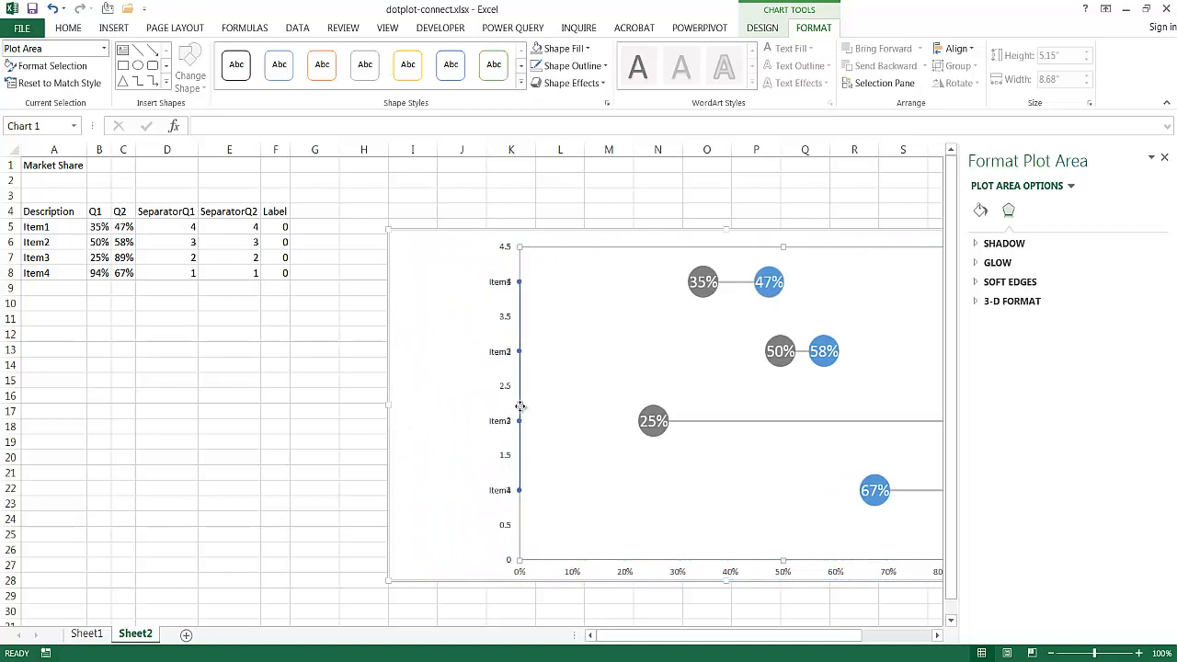
{"action": "left_click_drag", "start_coordinate": [519, 402], "coordinate": [470, 406]}
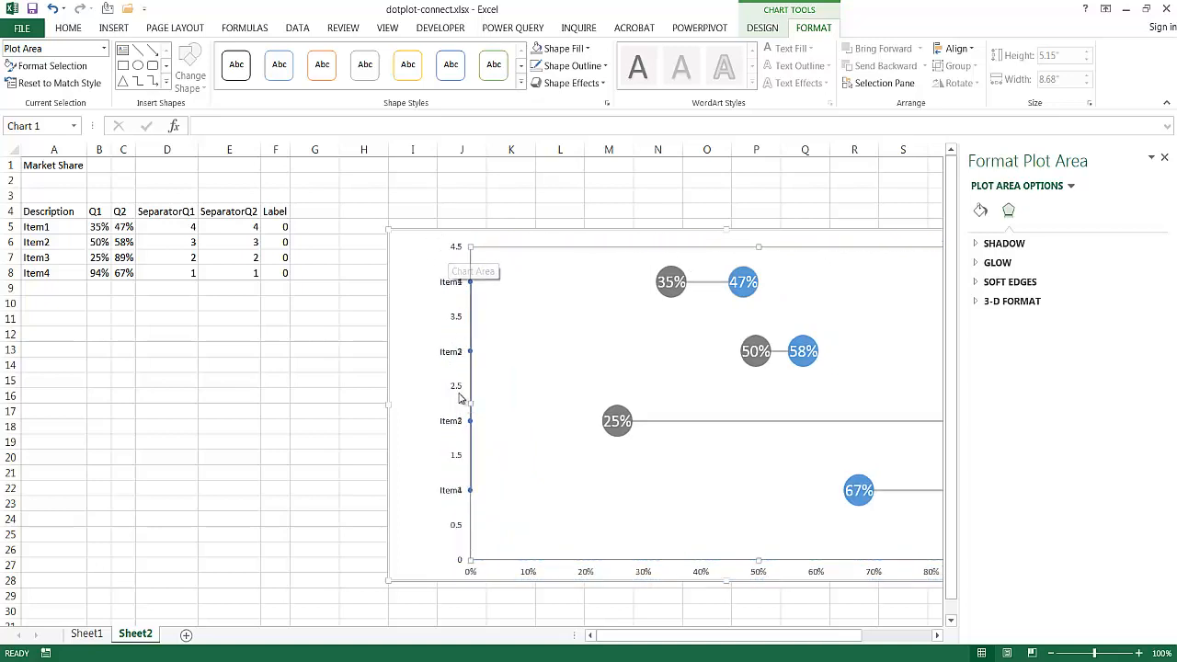
- Set the vertical axis major unit to 1.0
{"action": "left_click", "coordinate": [458, 461]}
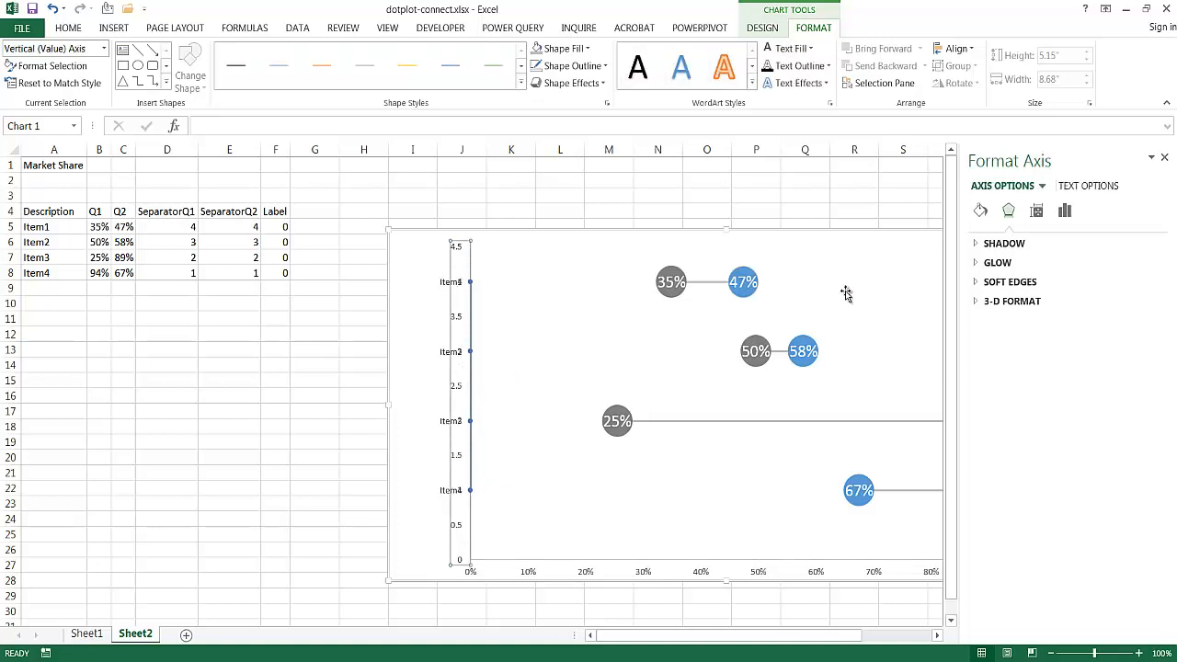
{"action": "left_click", "coordinate": [1063, 211]}
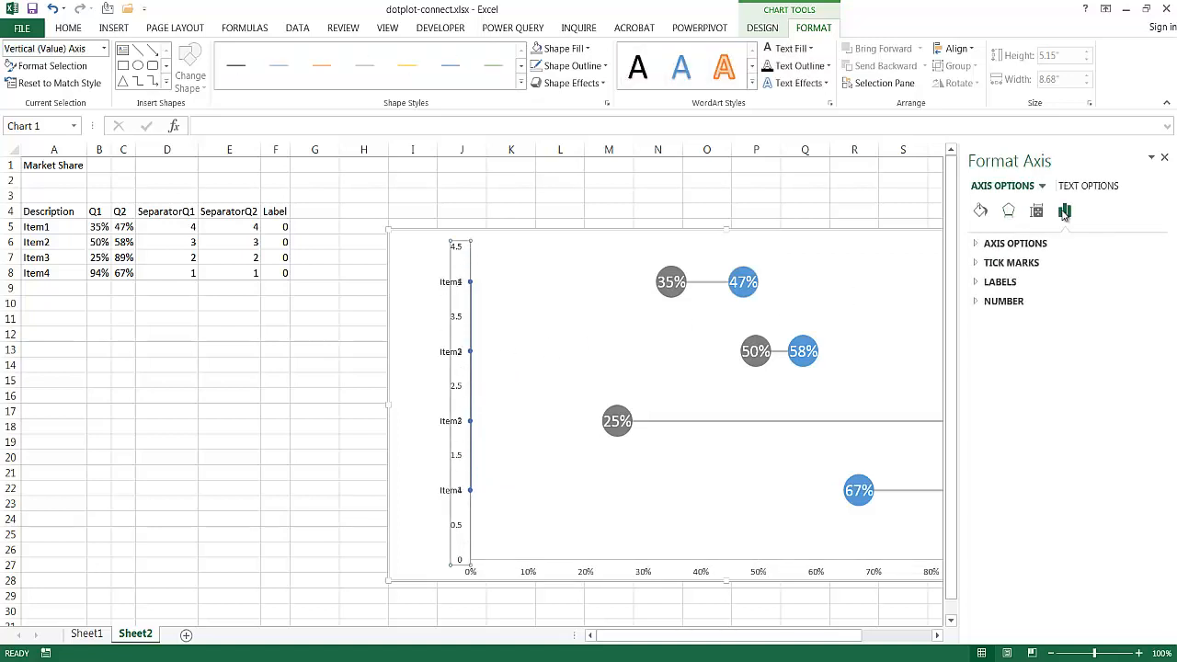
{"action": "left_click", "coordinate": [975, 244]}
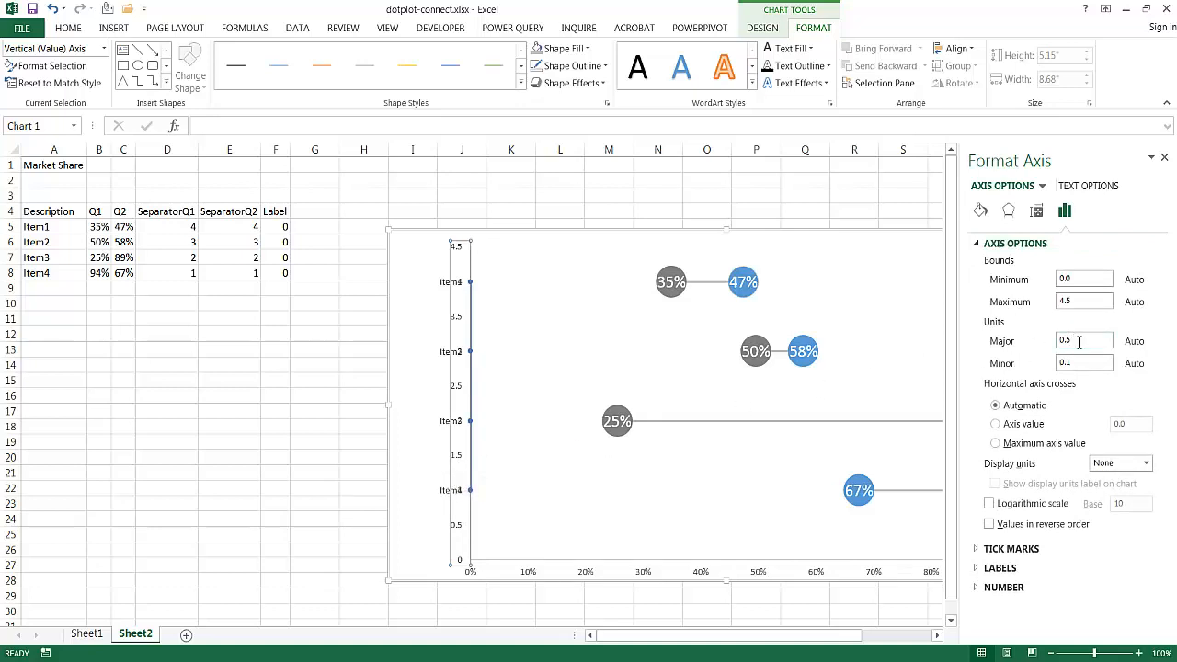
{"action": "left_click_drag", "start_coordinate": [1079, 341], "coordinate": [1016, 348]}
{"action": "key", "text": "Return"}
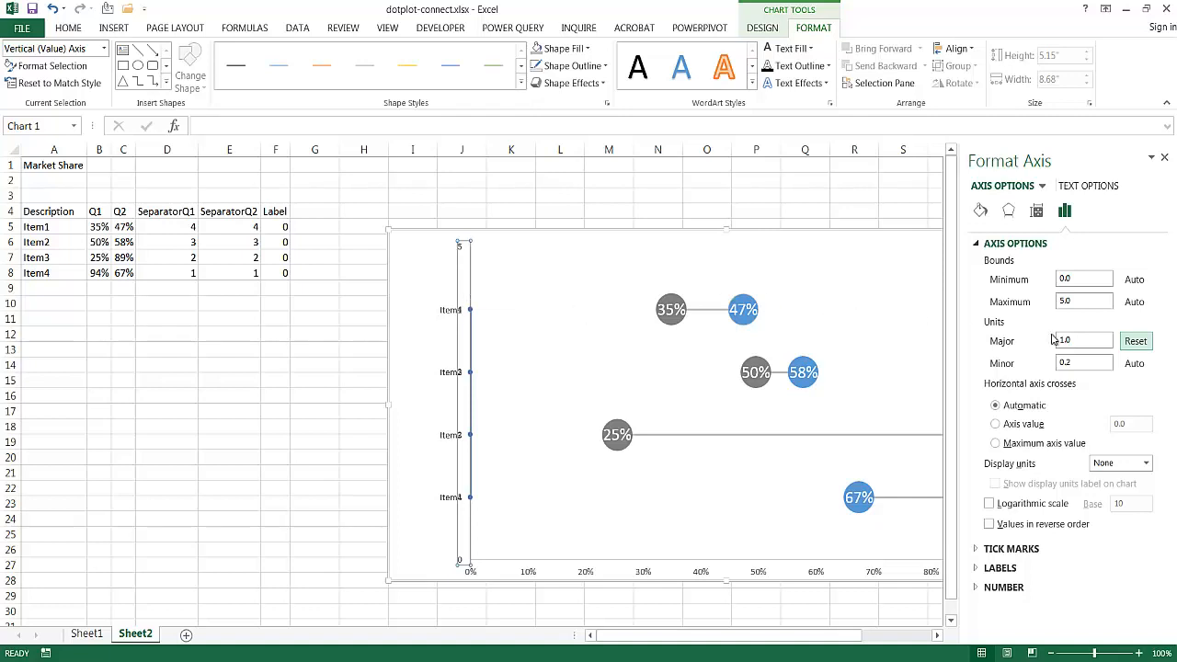
- Remove the numeric vertical axis from the chart, keeping the item name labels
{"action": "left_click", "coordinate": [571, 390]}
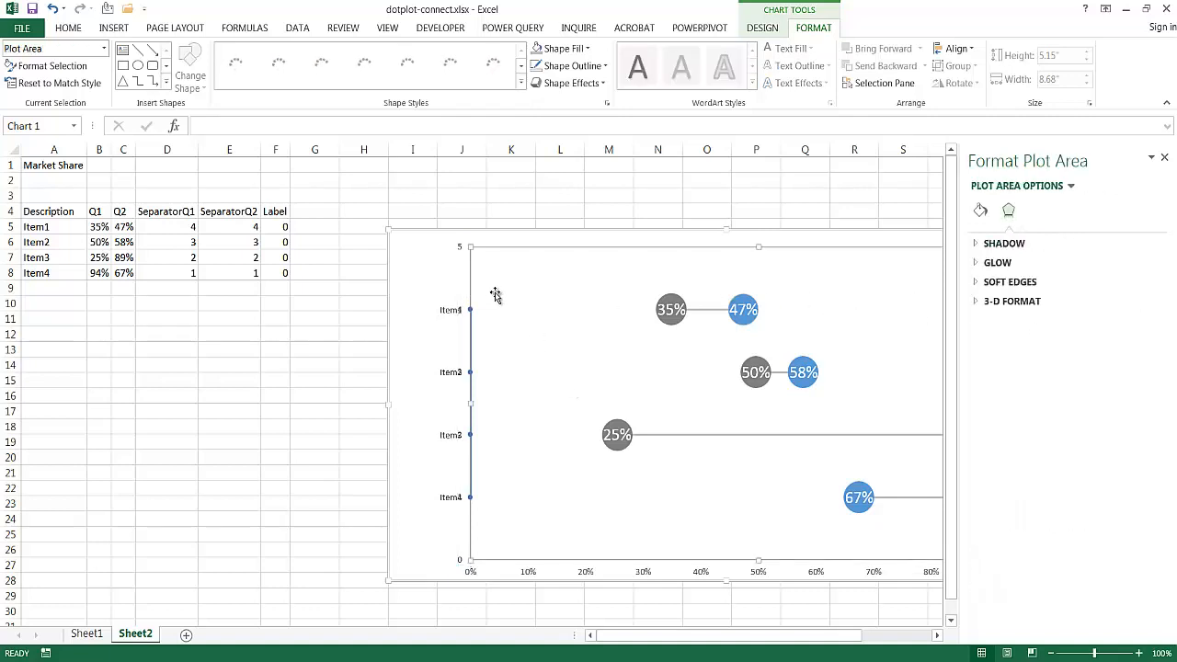
{"action": "left_click", "coordinate": [461, 253]}
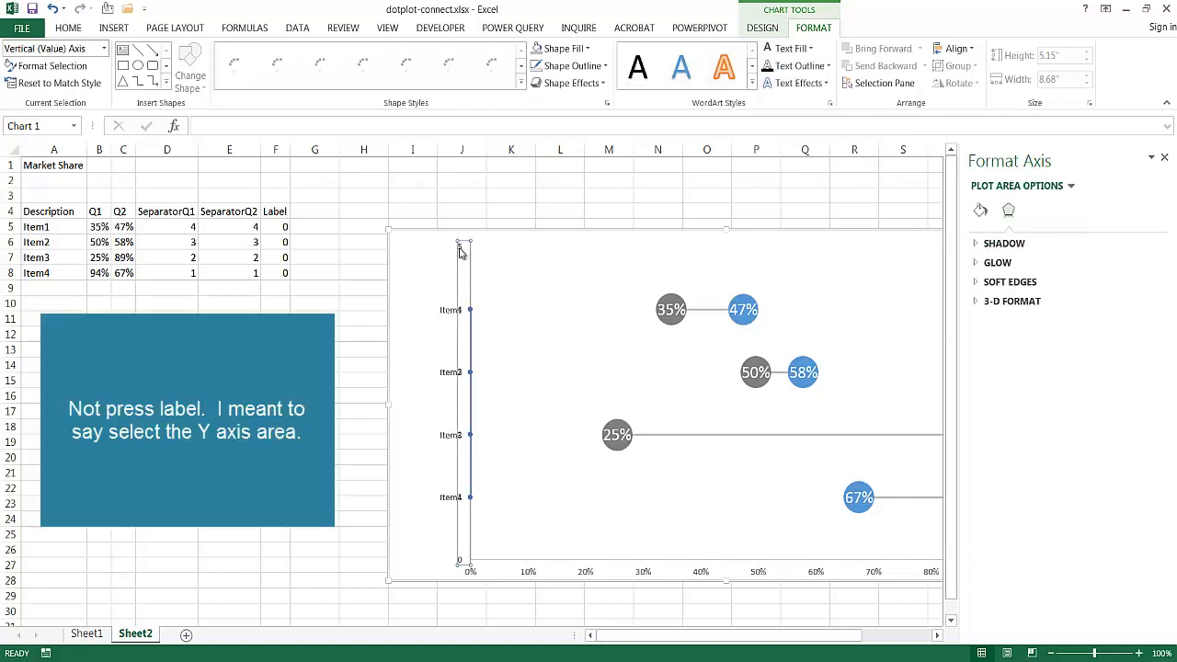
{"action": "left_click", "coordinate": [461, 252]}
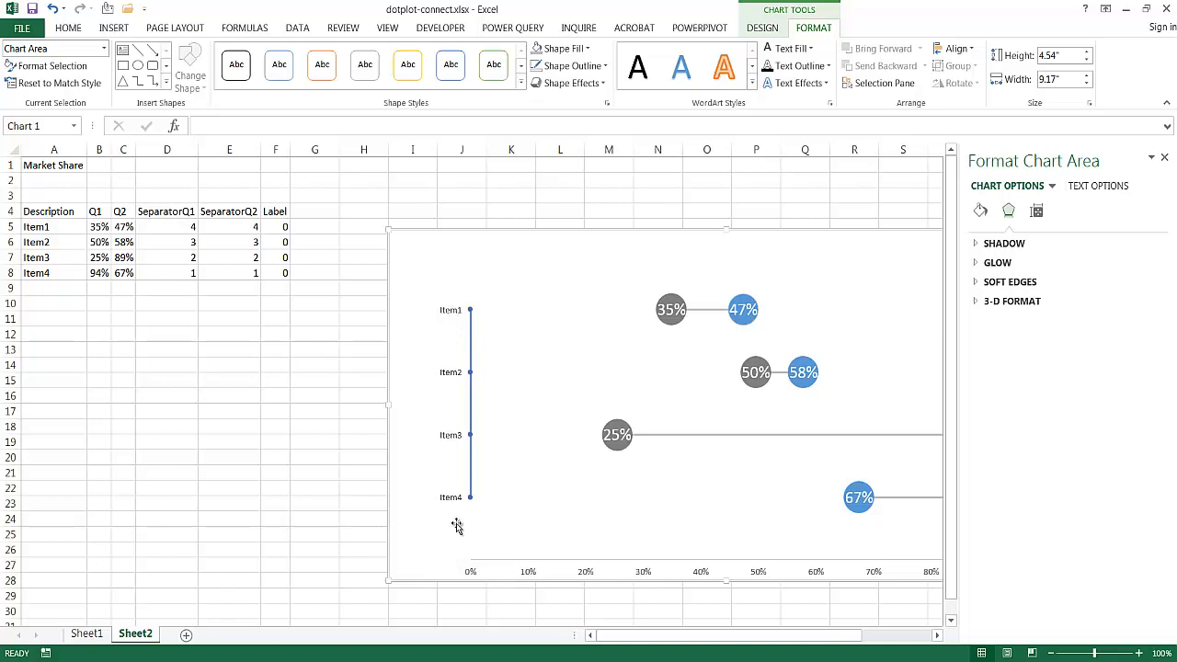
- Hide the Label series' line and markers so only its item name labels remain, and close the formatting pane
{"action": "left_click", "coordinate": [470, 315]}
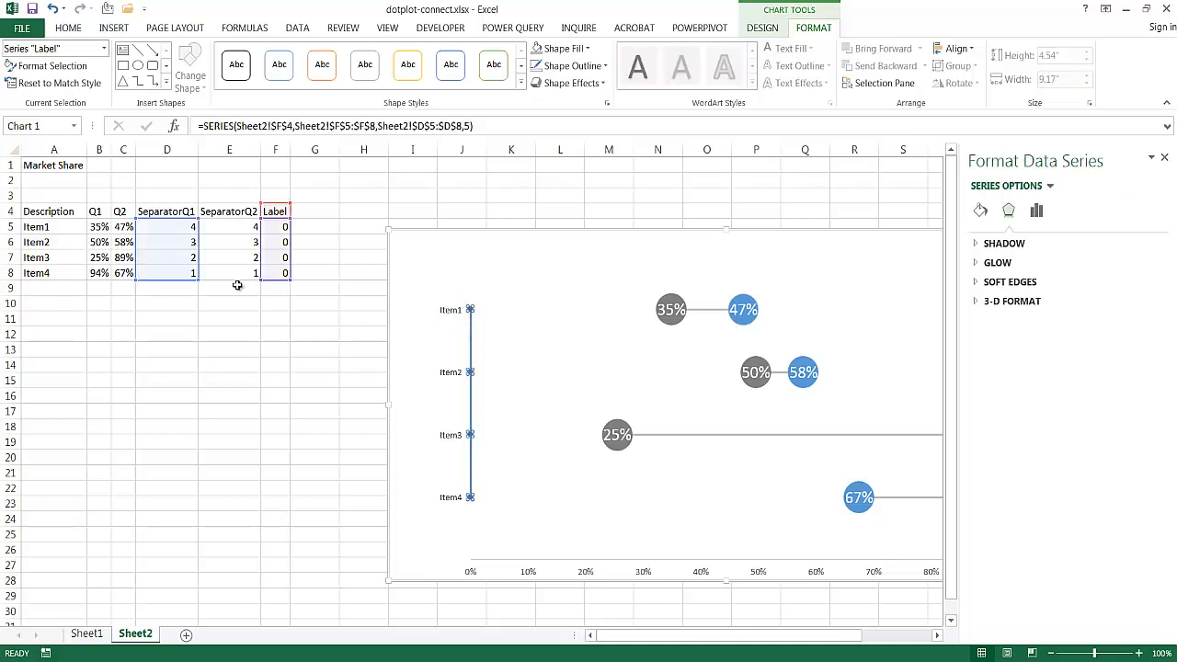
{"action": "left_click", "coordinate": [981, 210]}
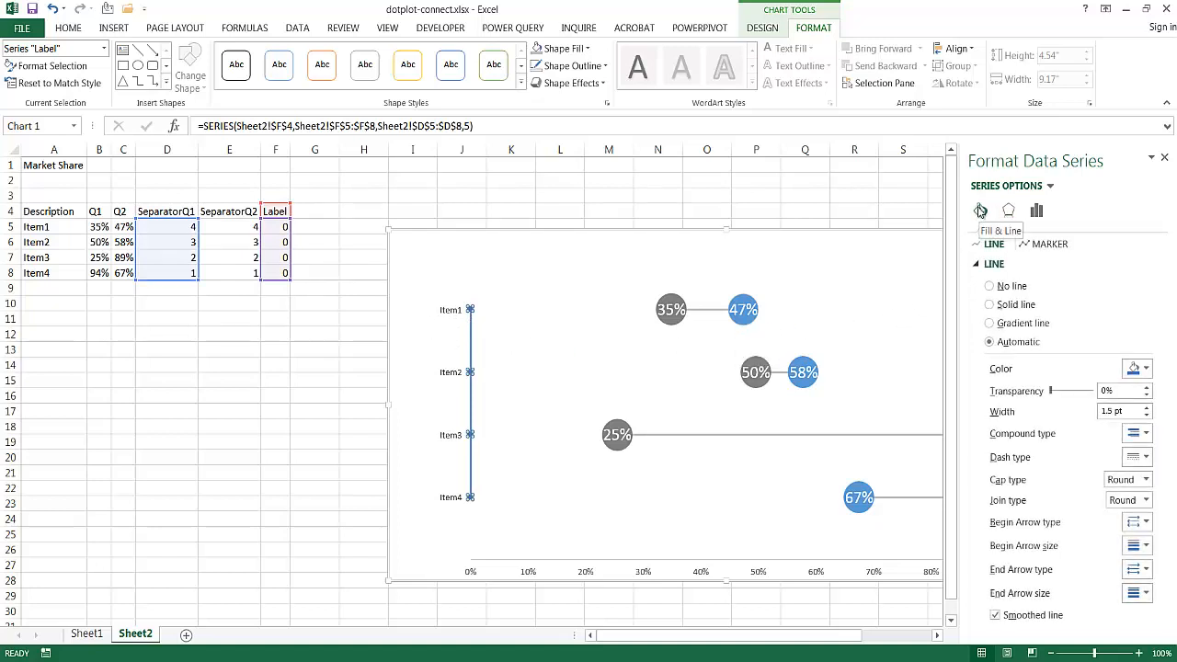
{"action": "left_click", "coordinate": [990, 286]}
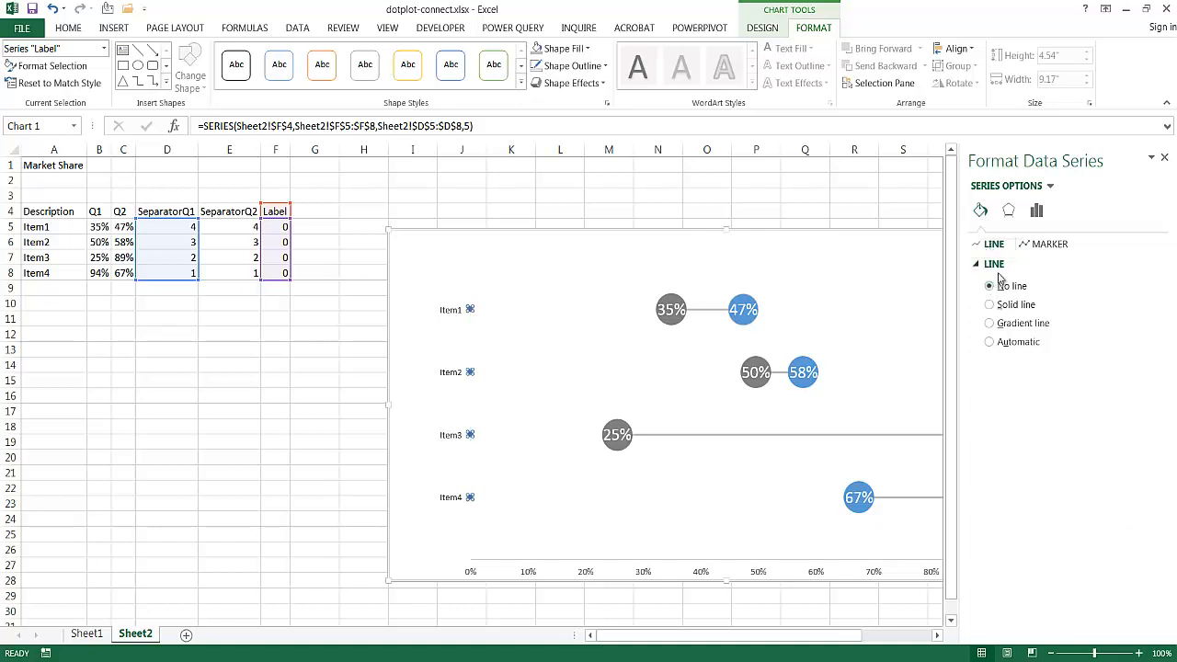
{"action": "left_click", "coordinate": [1041, 244]}
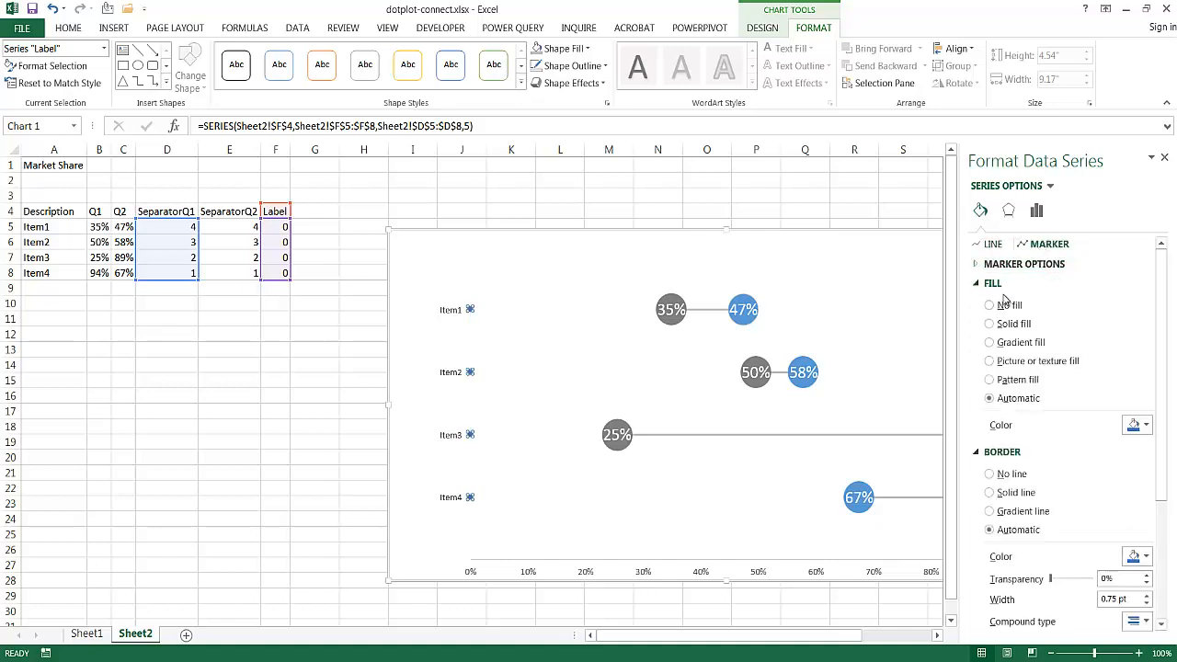
{"action": "left_click", "coordinate": [998, 263]}
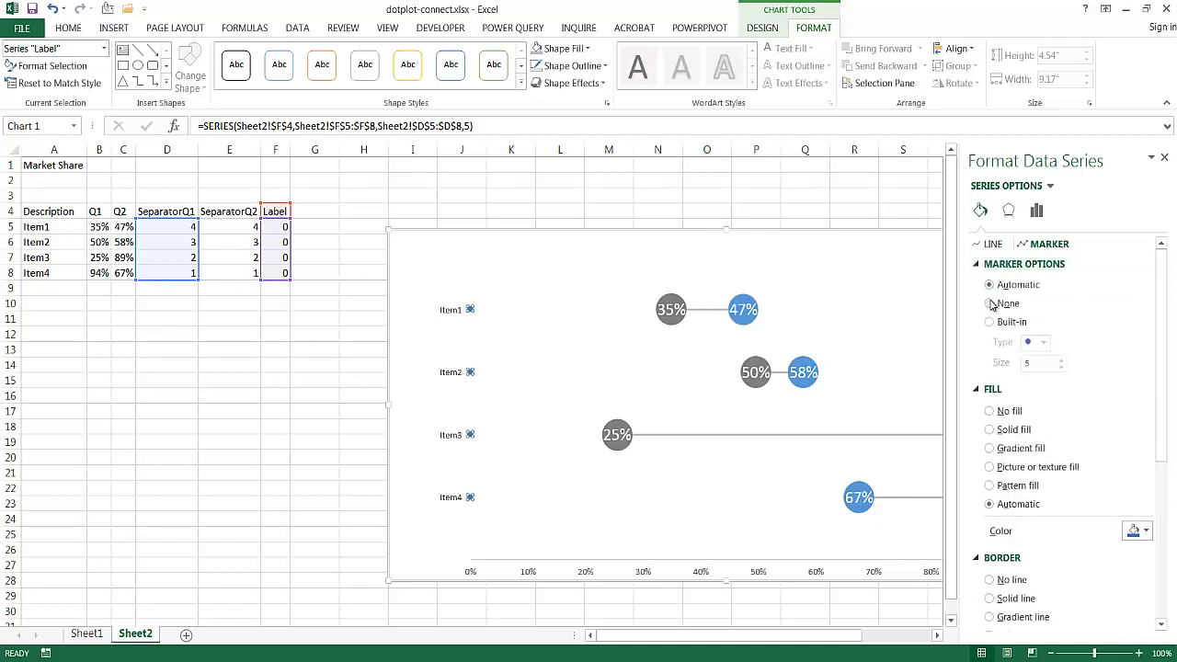
{"action": "left_click", "coordinate": [990, 303]}
{"action": "left_click", "coordinate": [529, 470]}
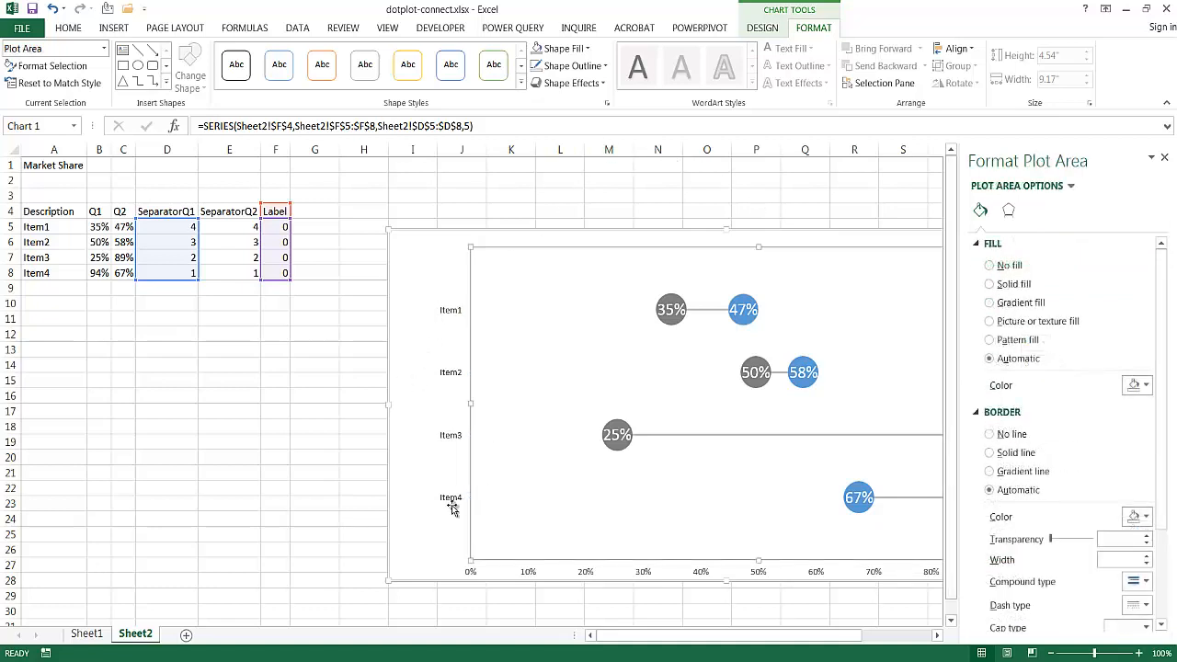
{"action": "left_click", "coordinate": [281, 531]}
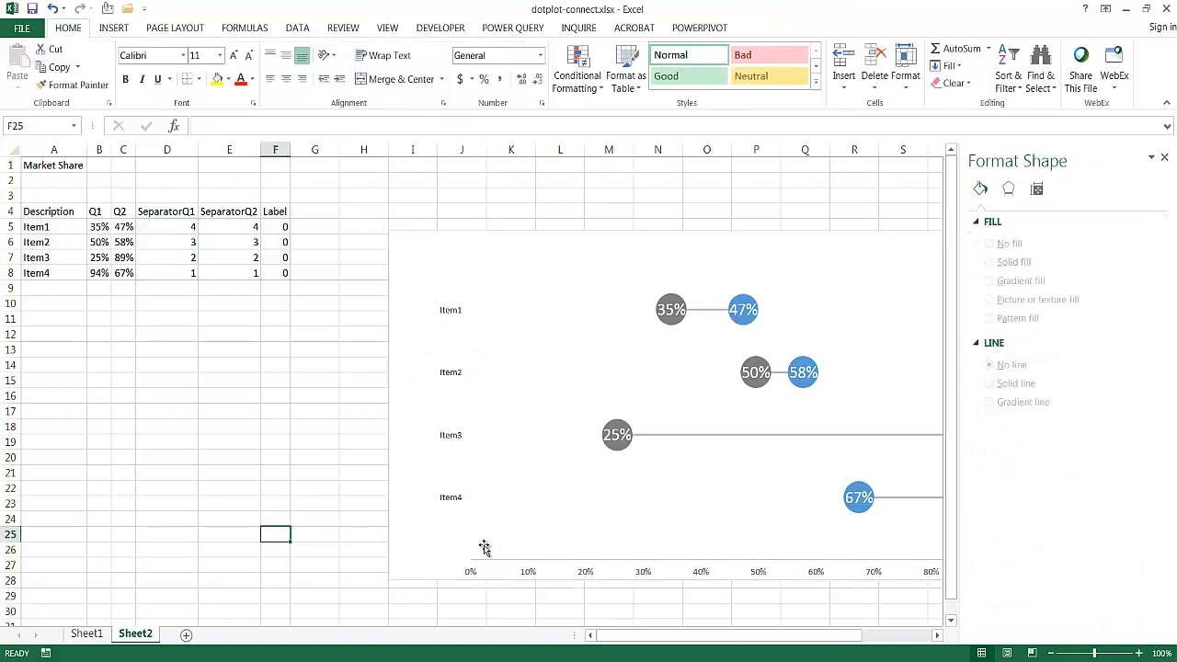
{"action": "left_click", "coordinate": [1163, 159]}
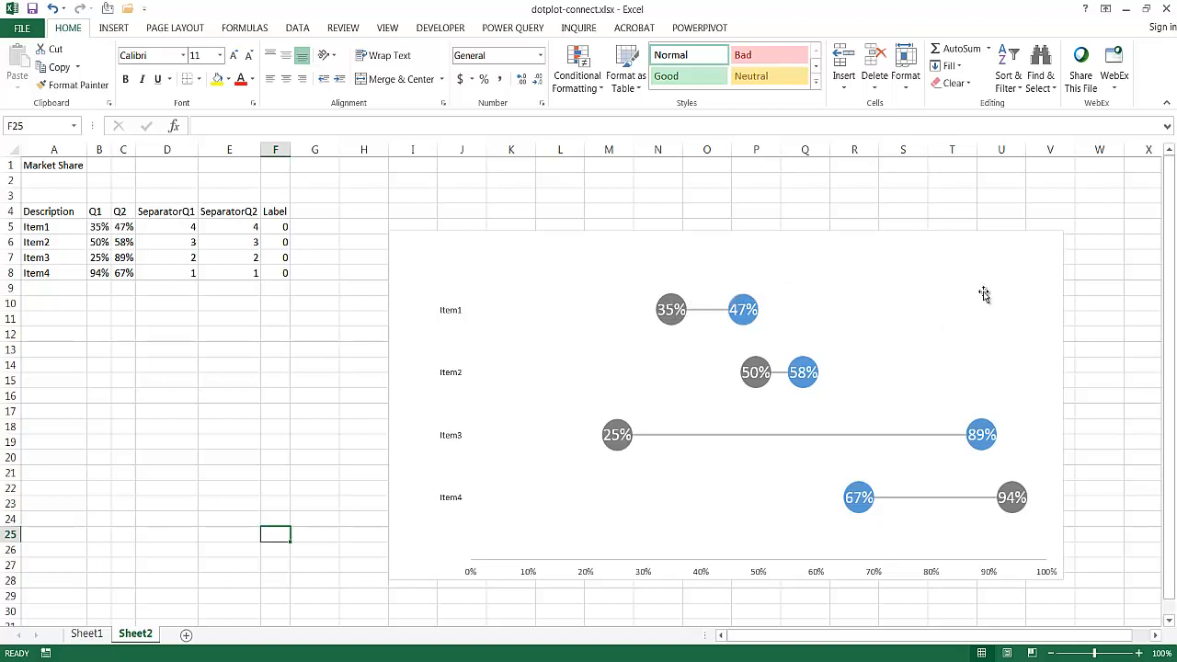
- Lower the plot area's top edge to free space at the top of the chart and add a chart title
{"action": "left_click", "coordinate": [888, 369]}
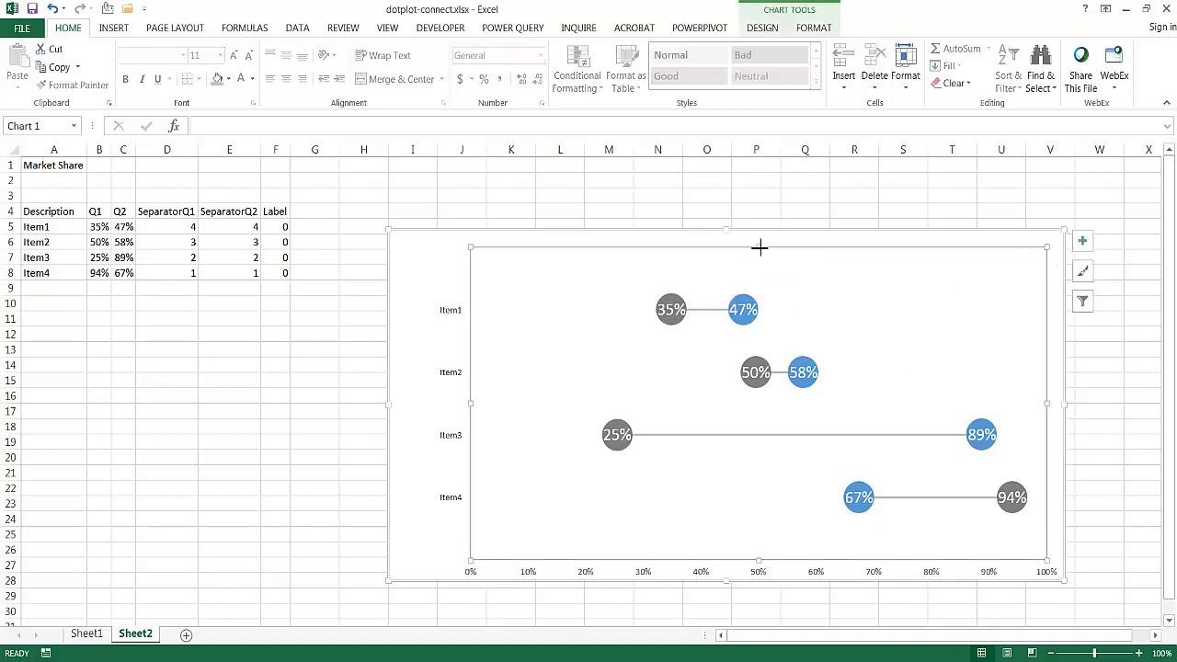
{"action": "left_click_drag", "start_coordinate": [760, 247], "coordinate": [760, 282]}
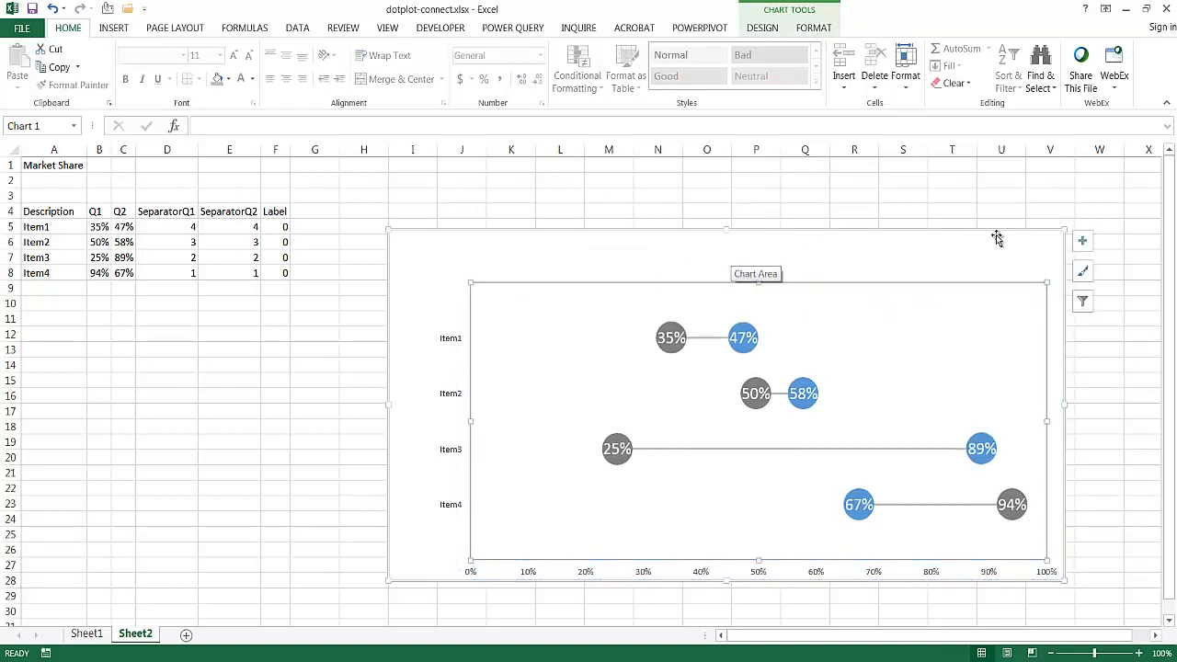
{"action": "left_click", "coordinate": [1081, 242]}
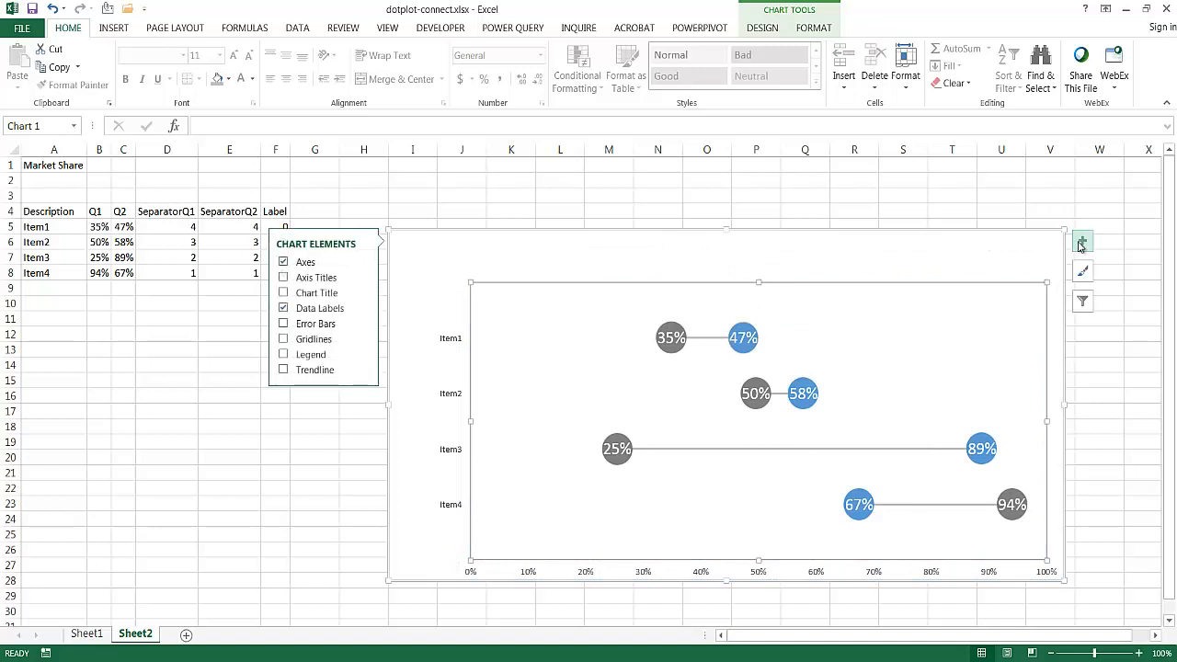
{"action": "left_click", "coordinate": [284, 294]}
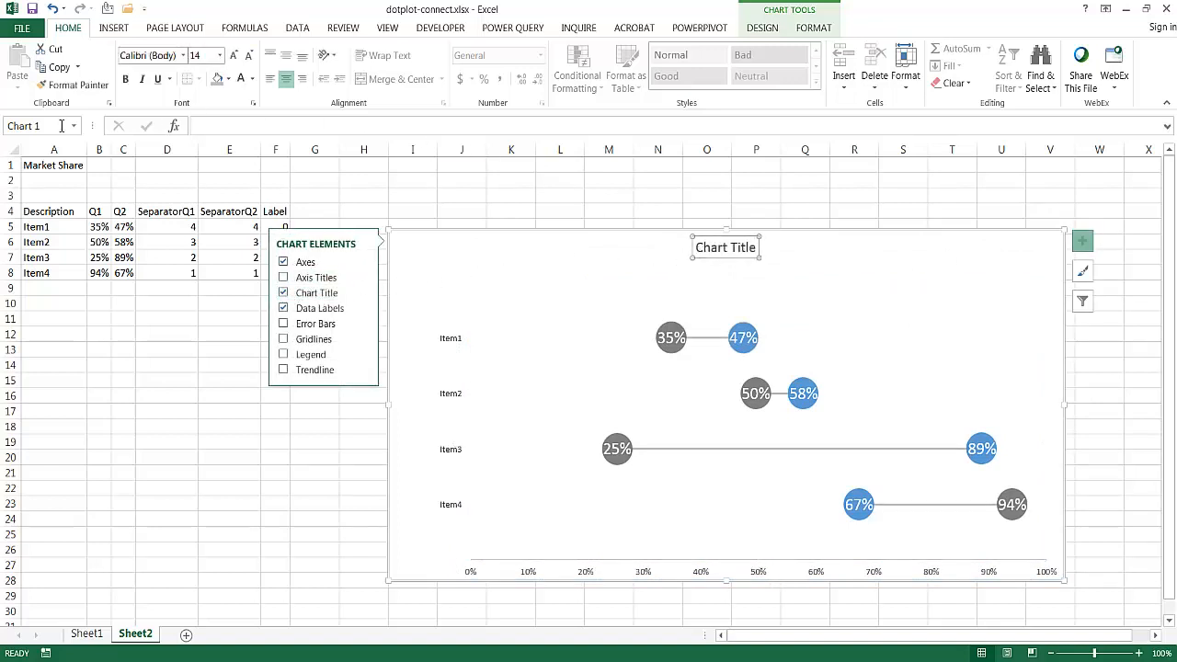
- Link the chart title to cell A1 of Sheet2
{"action": "left_click", "coordinate": [46, 168]}
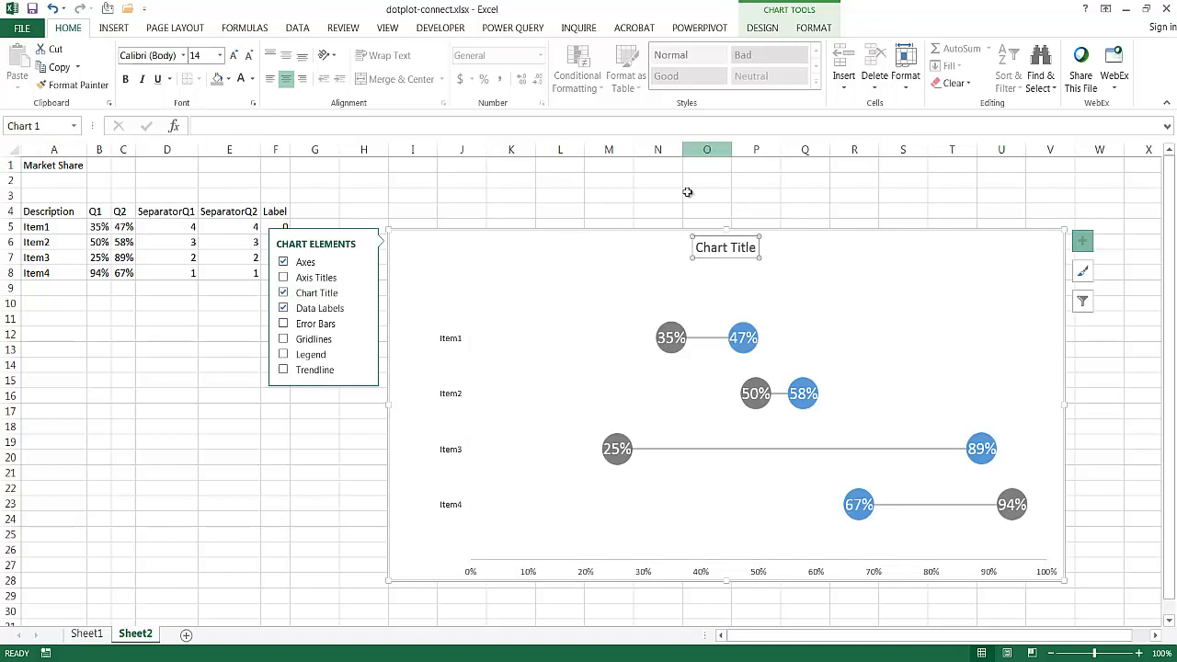
{"action": "left_click", "coordinate": [510, 128]}
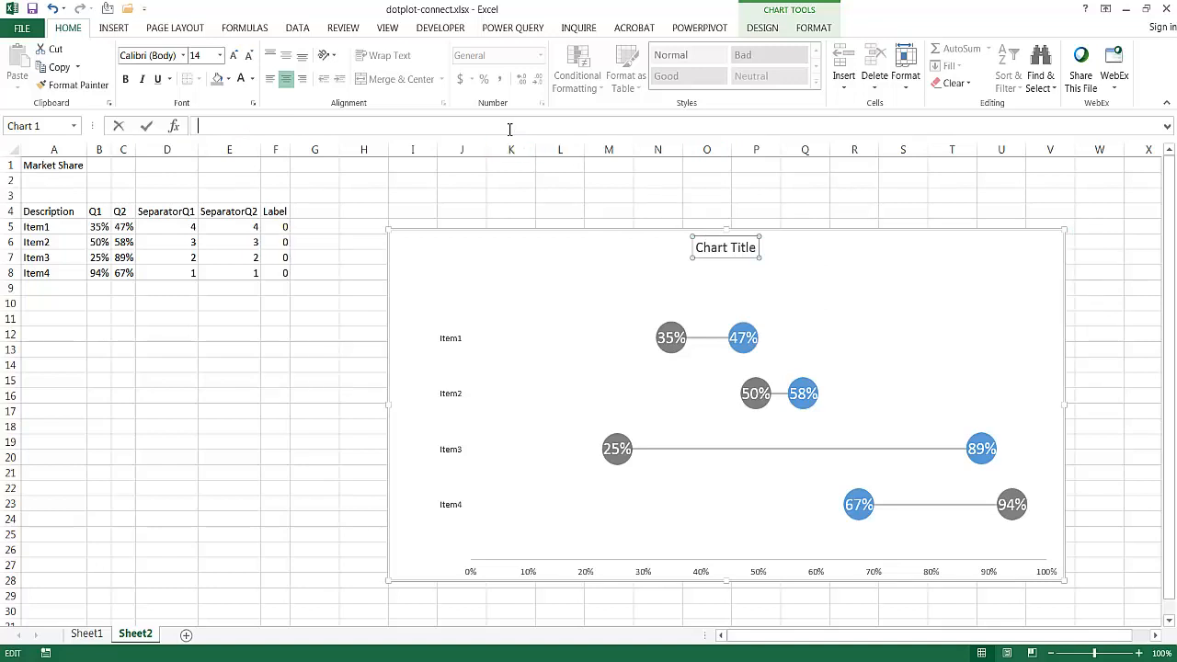
{"action": "type", "text": "="}
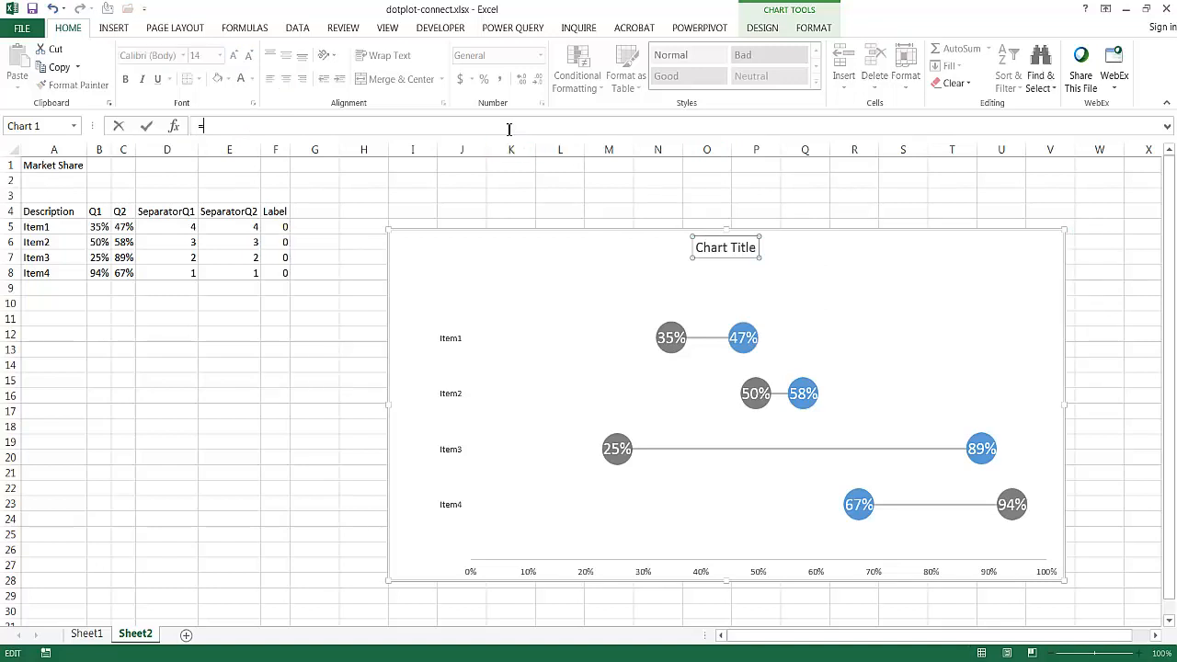
{"action": "left_click", "coordinate": [34, 168]}
{"action": "key", "text": "Return"}
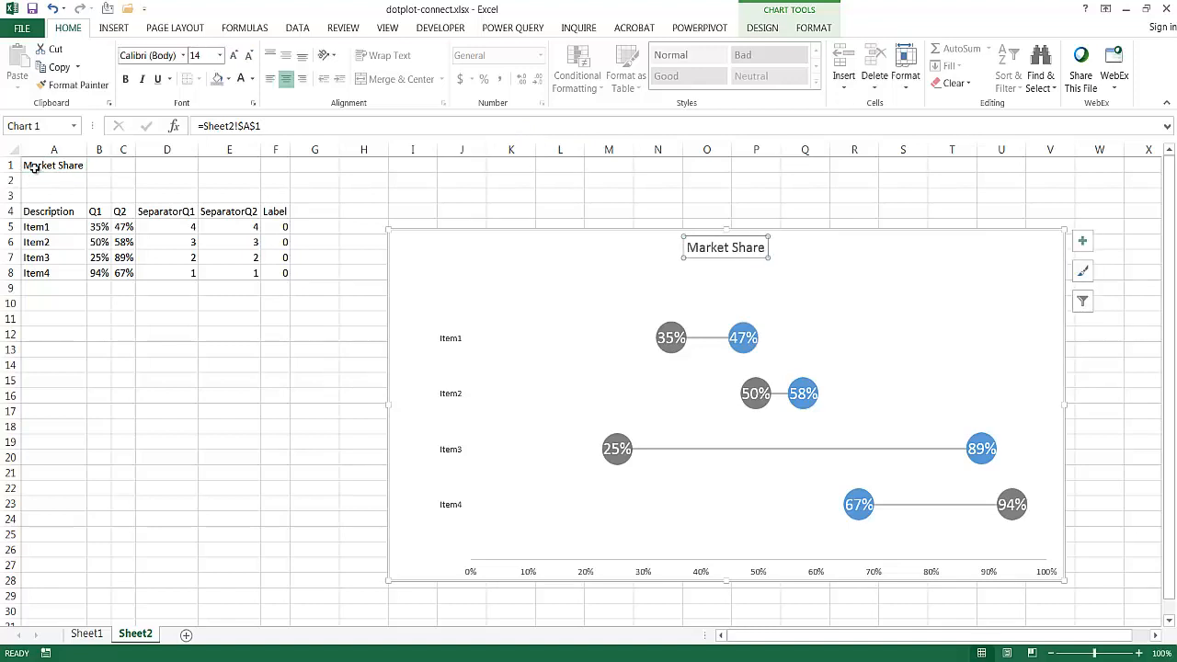
- Change the text in cell A1 to "Market Share of Product"
{"action": "left_click", "coordinate": [35, 166]}
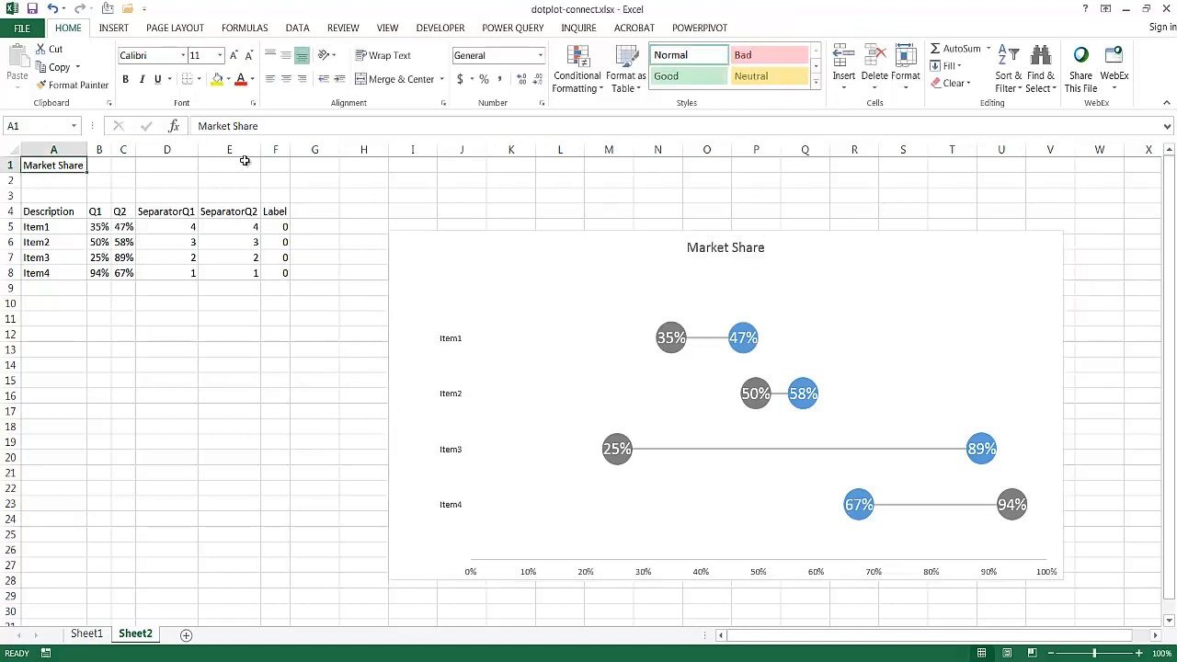
{"action": "left_click", "coordinate": [279, 125]}
{"action": "type", "text": "of"}
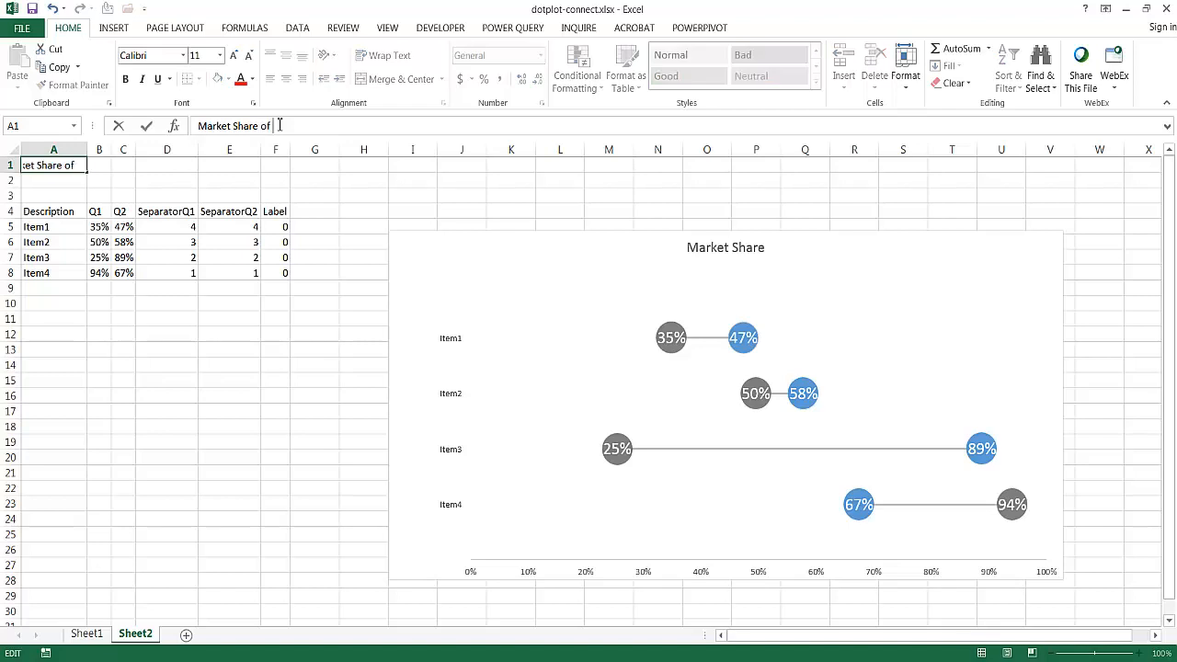
{"action": "type", "text": " Product"}
{"action": "key", "text": "Return"}
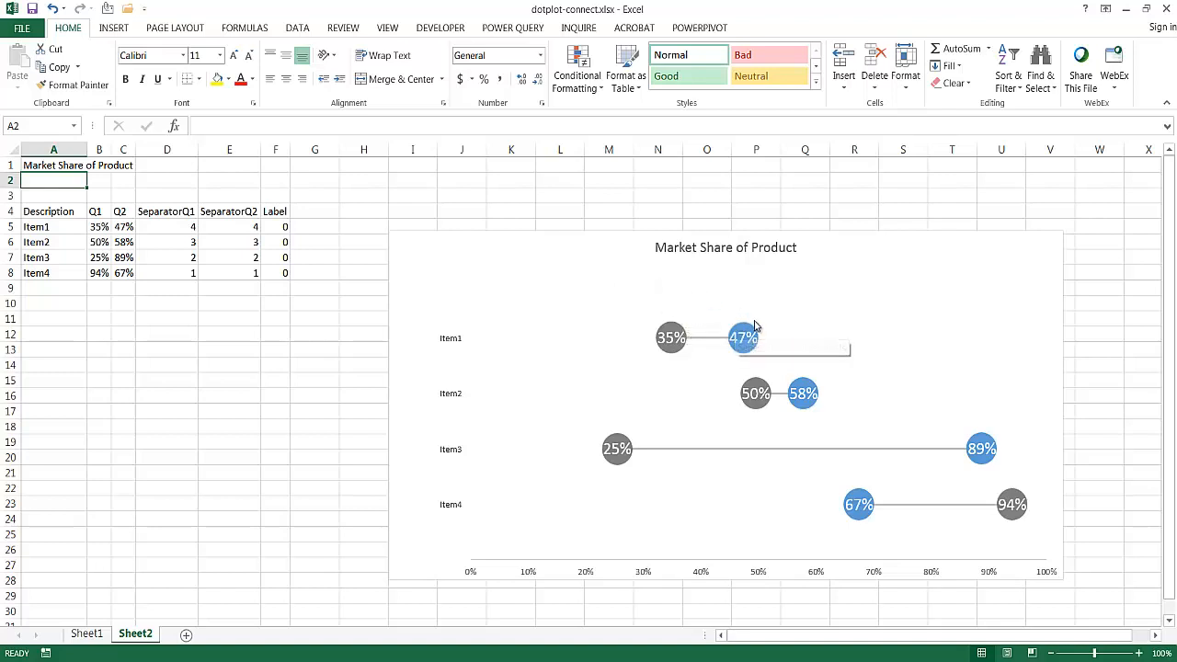
{"action": "left_click", "coordinate": [1021, 279]}
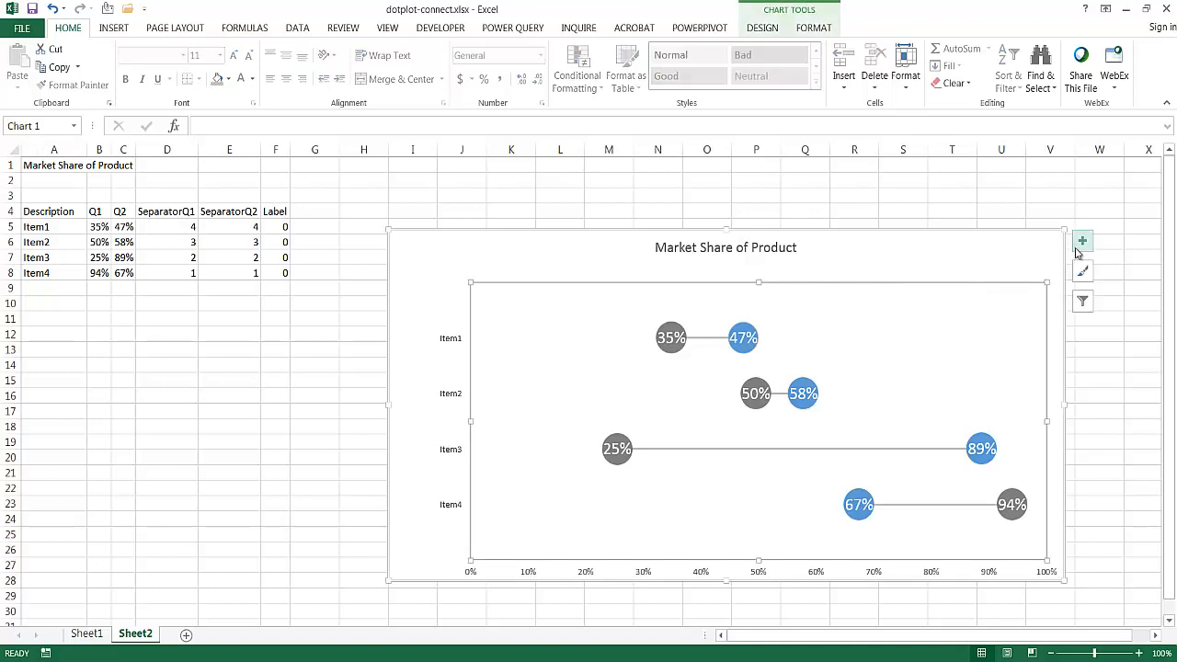
{"action": "left_click", "coordinate": [1082, 241]}
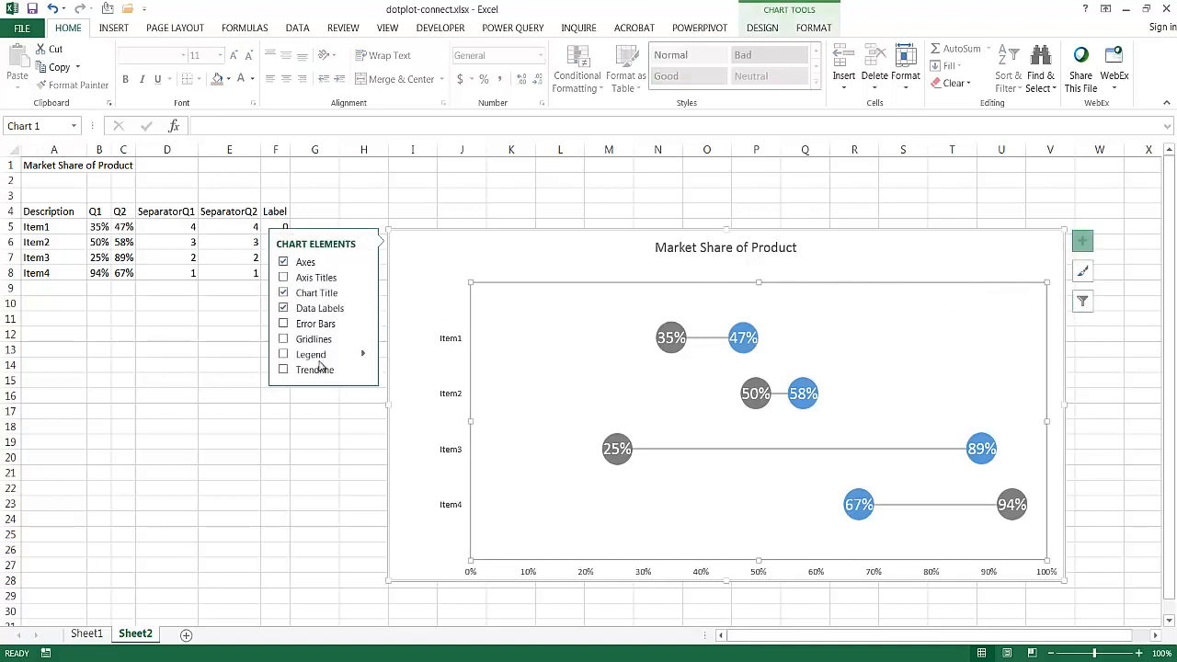
{"action": "left_click", "coordinate": [283, 357]}
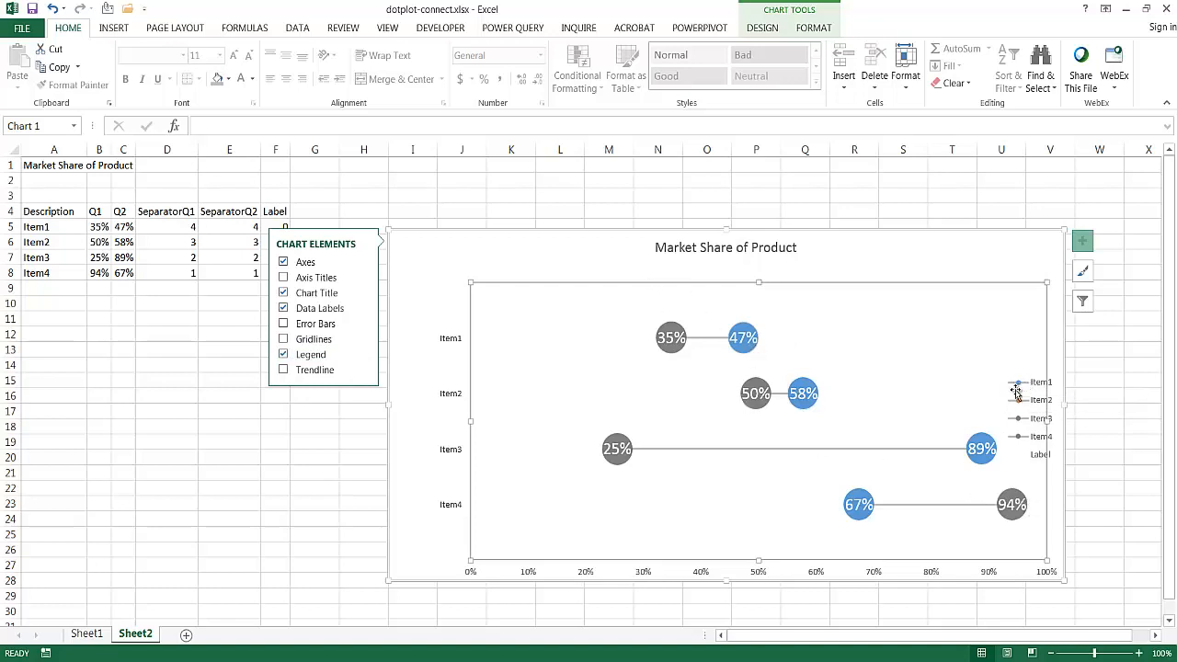
{"action": "left_click", "coordinate": [283, 355]}
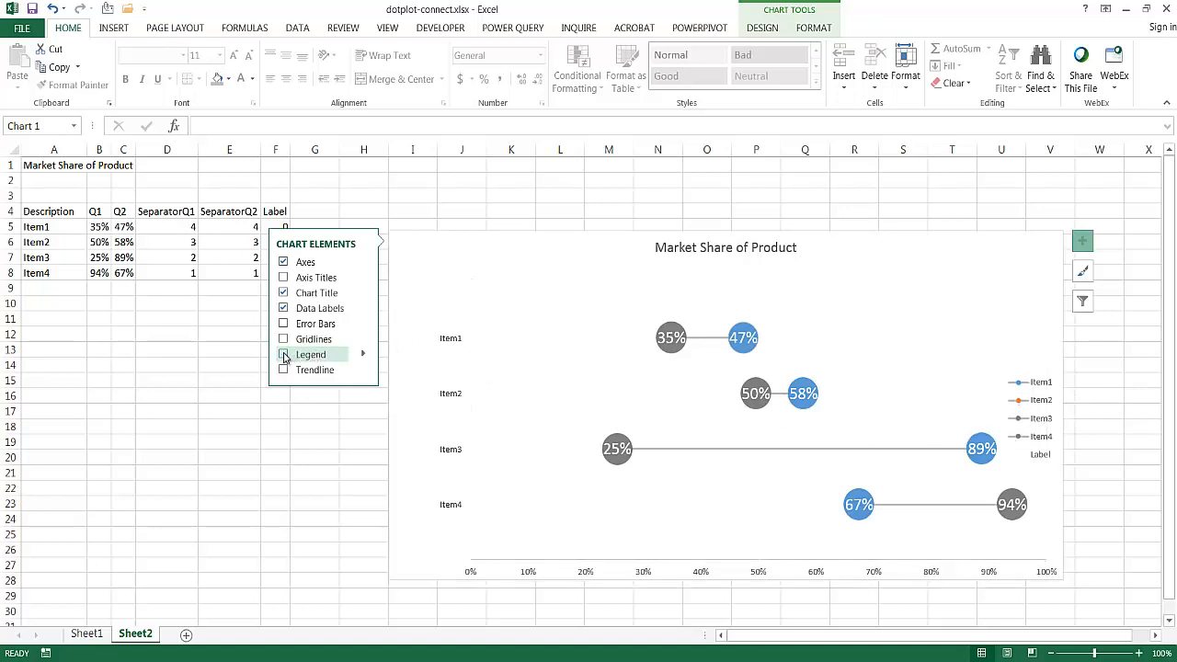
{"action": "left_click", "coordinate": [311, 437]}
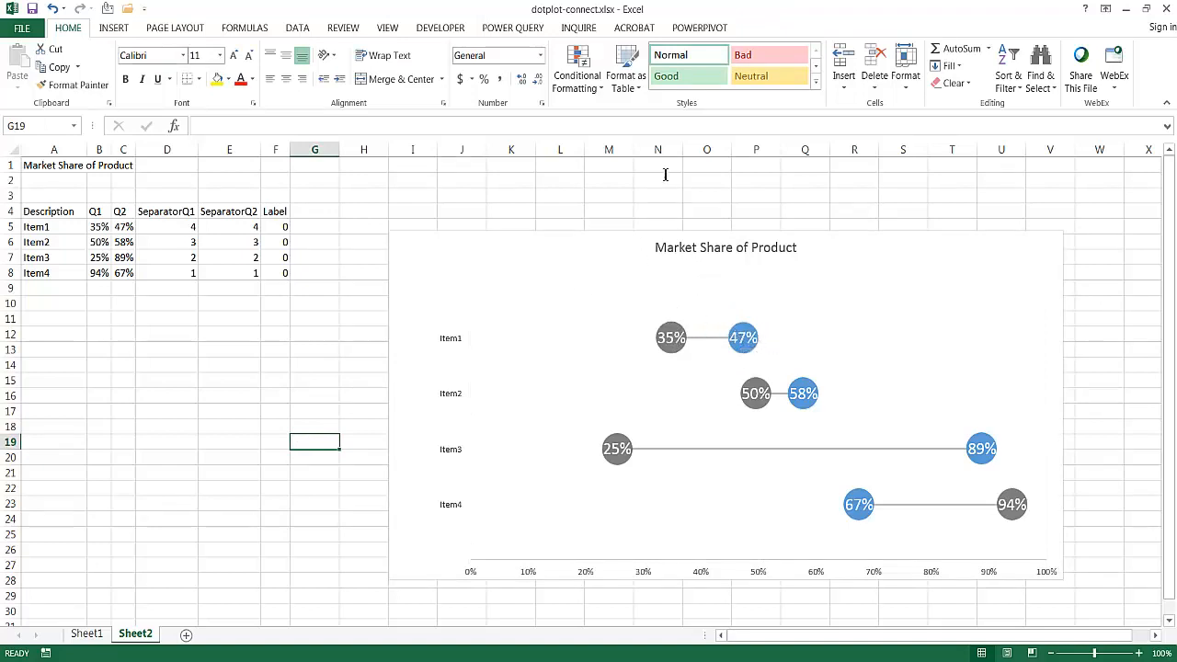
- Add a text box reading "Q1 vs Q2" over the chart's upper right area, with the text at 16 pt
{"action": "left_click", "coordinate": [114, 28]}
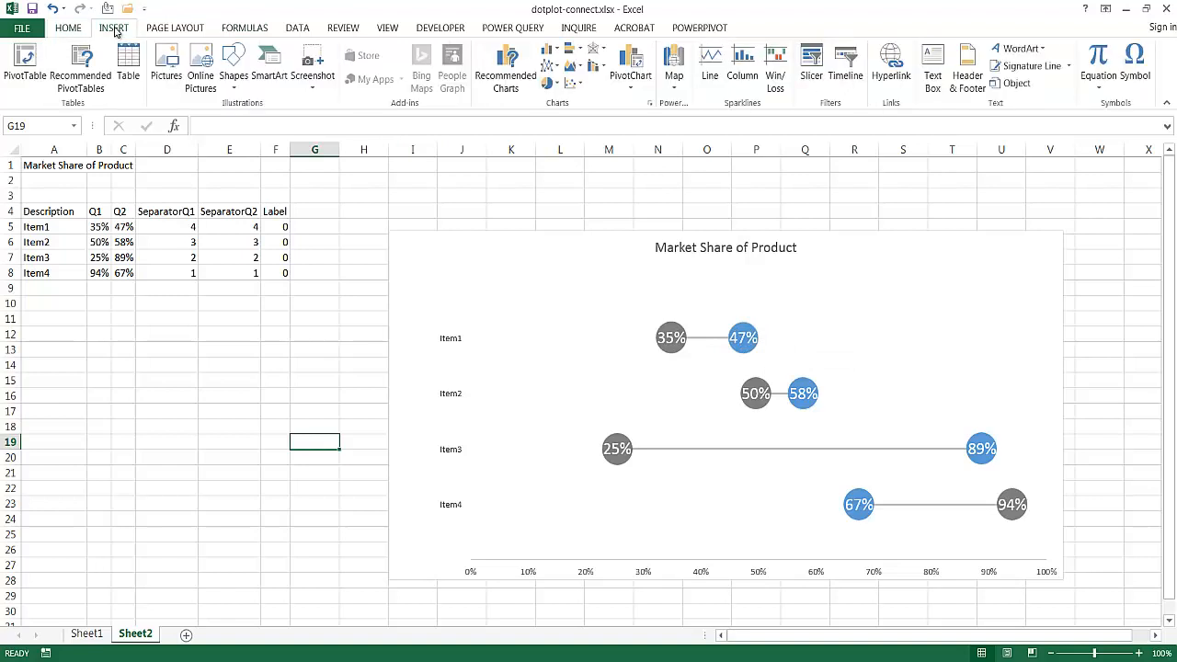
{"action": "left_click", "coordinate": [932, 73]}
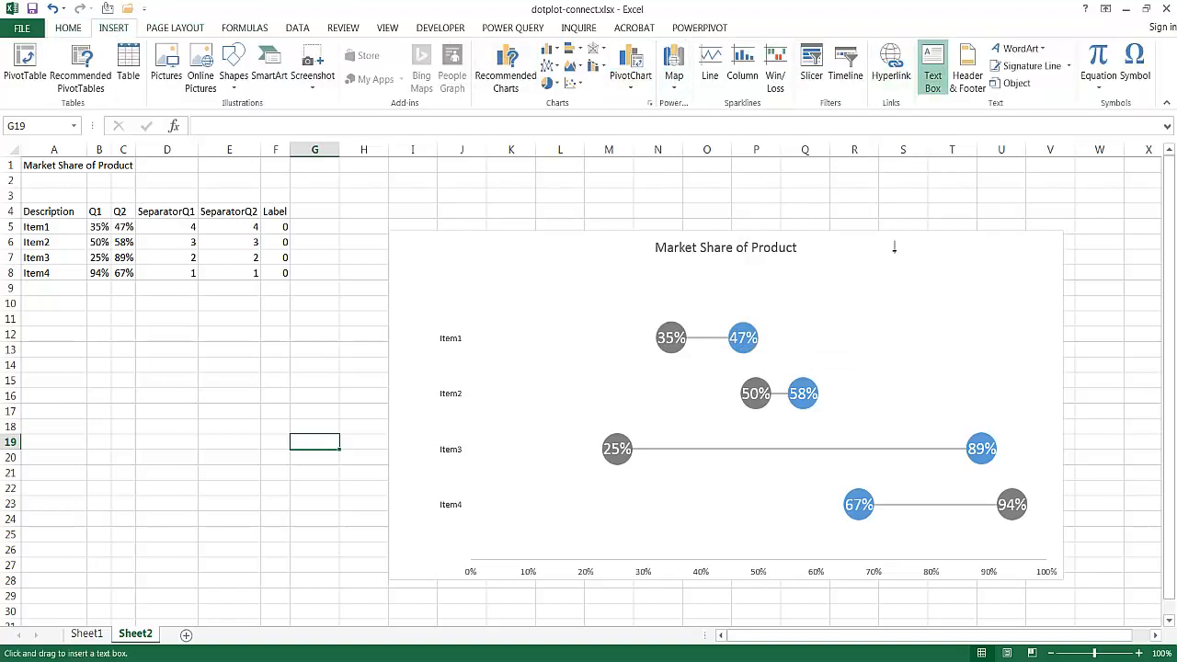
{"action": "mouse_move", "coordinate": [871, 266]}
{"action": "left_mouse_down"}
{"action": "mouse_move", "coordinate": [943, 307]}
{"action": "mouse_move", "coordinate": [977, 299]}
{"action": "left_mouse_up"}
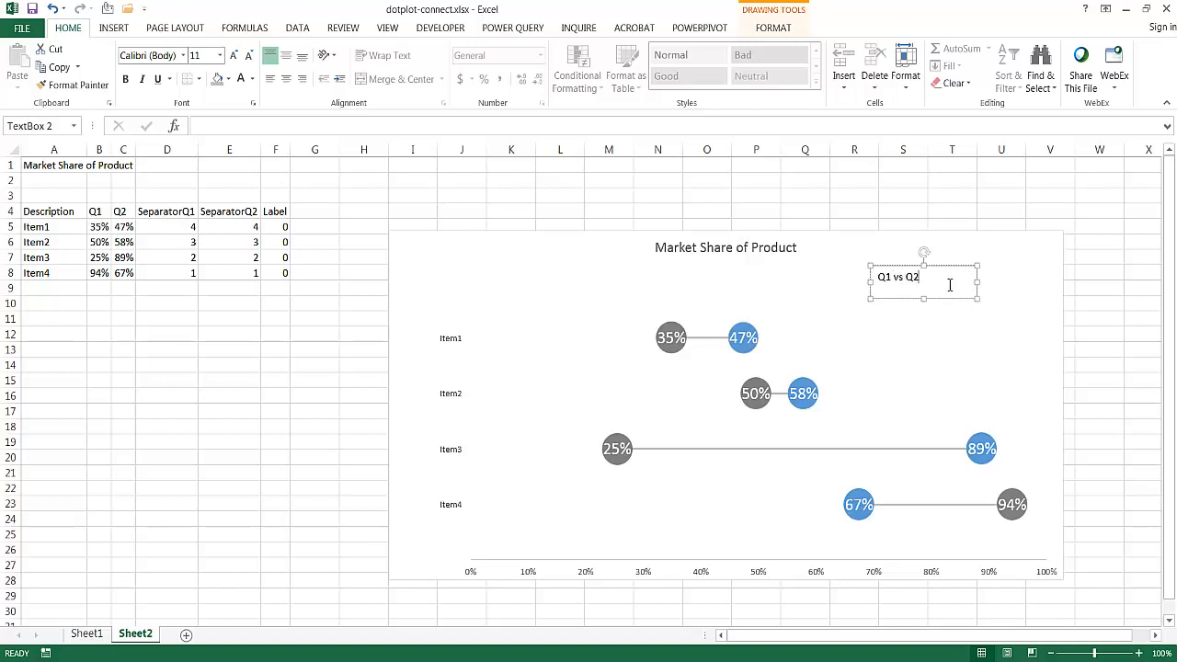
{"action": "left_click_drag", "start_coordinate": [919, 277], "coordinate": [788, 259]}
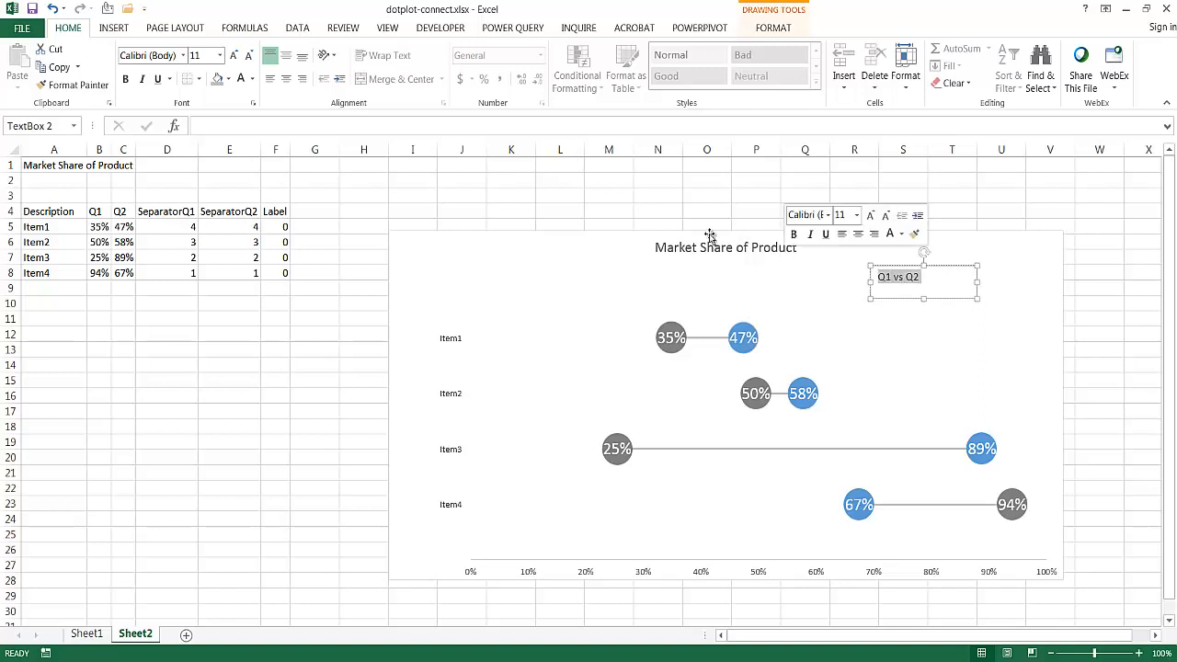
{"action": "left_click", "coordinate": [235, 57]}
{"action": "left_click", "coordinate": [235, 57]}
{"action": "left_click", "coordinate": [235, 57]}
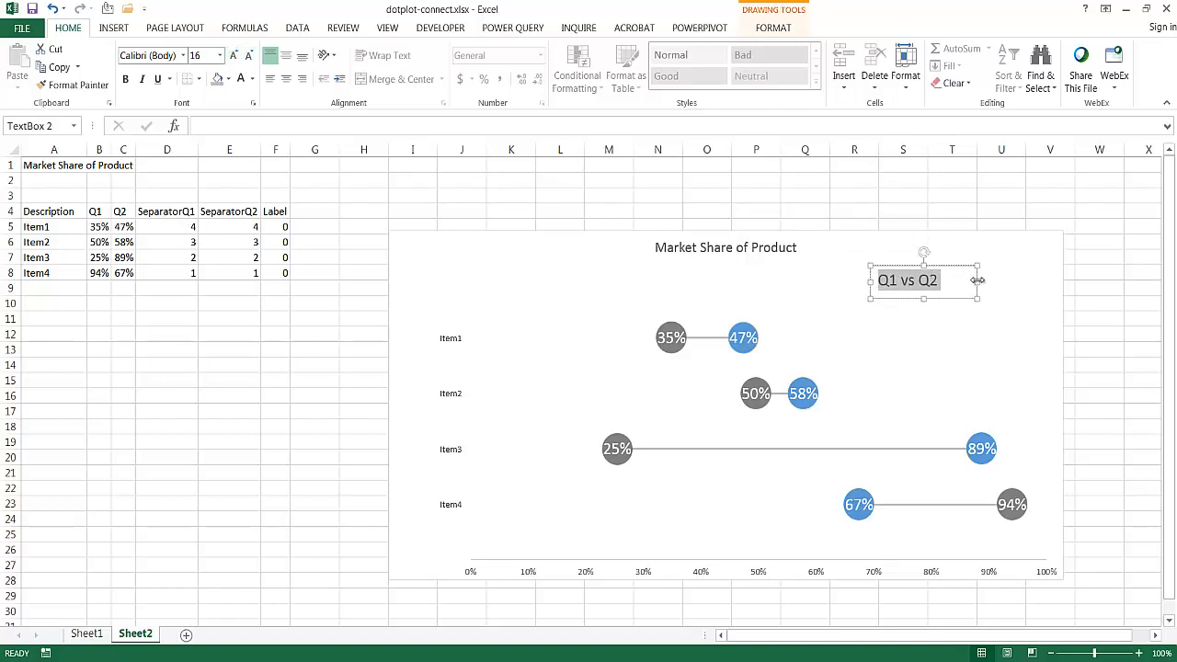
- Narrow the "Q1 vs Q2" text box to fit its text and center the text vertically and horizontally
{"action": "mouse_move", "coordinate": [978, 283]}
{"action": "left_mouse_down"}
{"action": "mouse_move", "coordinate": [944, 282]}
{"action": "mouse_move", "coordinate": [957, 284]}
{"action": "left_mouse_up"}
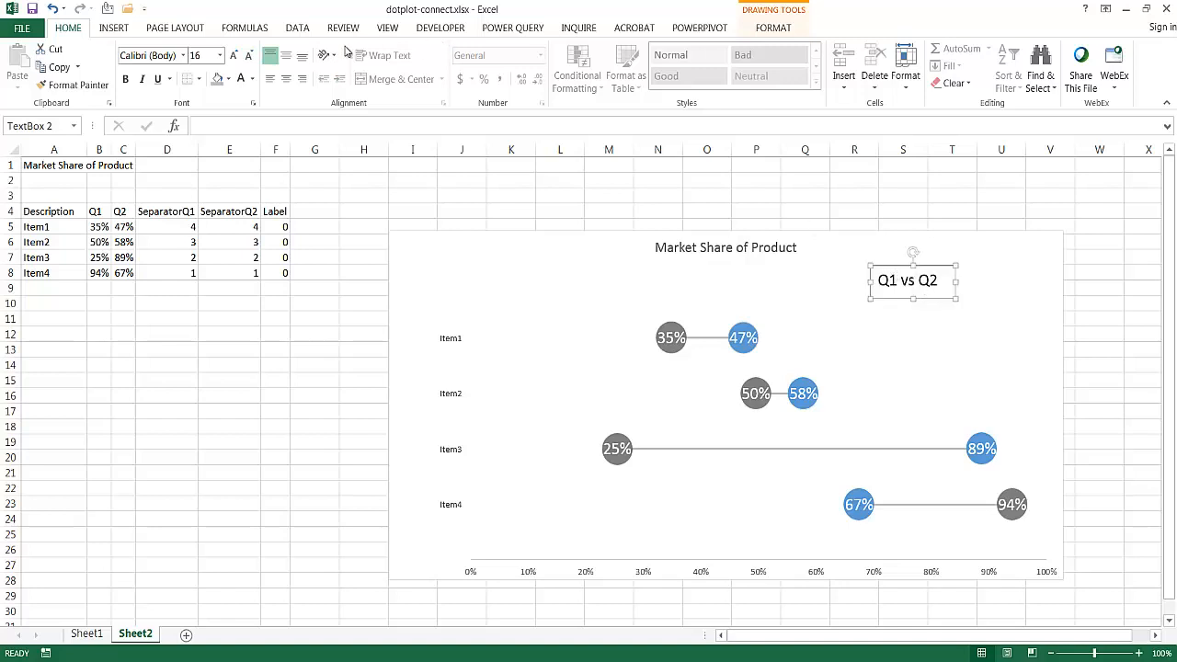
{"action": "left_click", "coordinate": [285, 57]}
{"action": "left_click", "coordinate": [286, 80]}
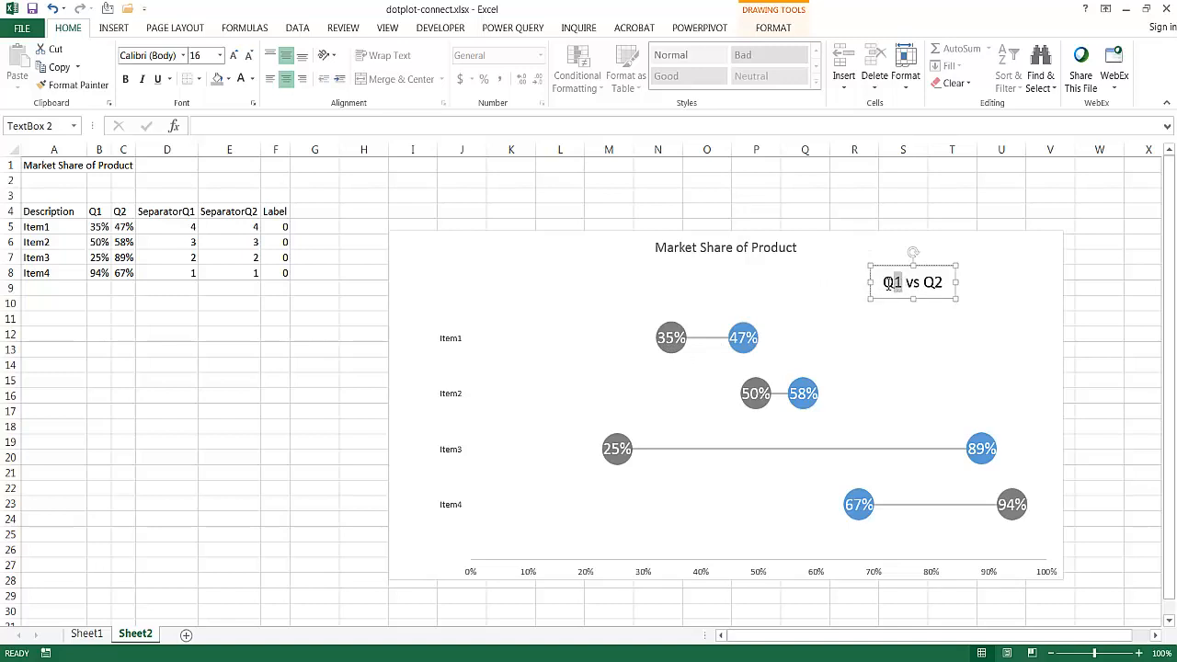
{"action": "left_click", "coordinate": [217, 79]}
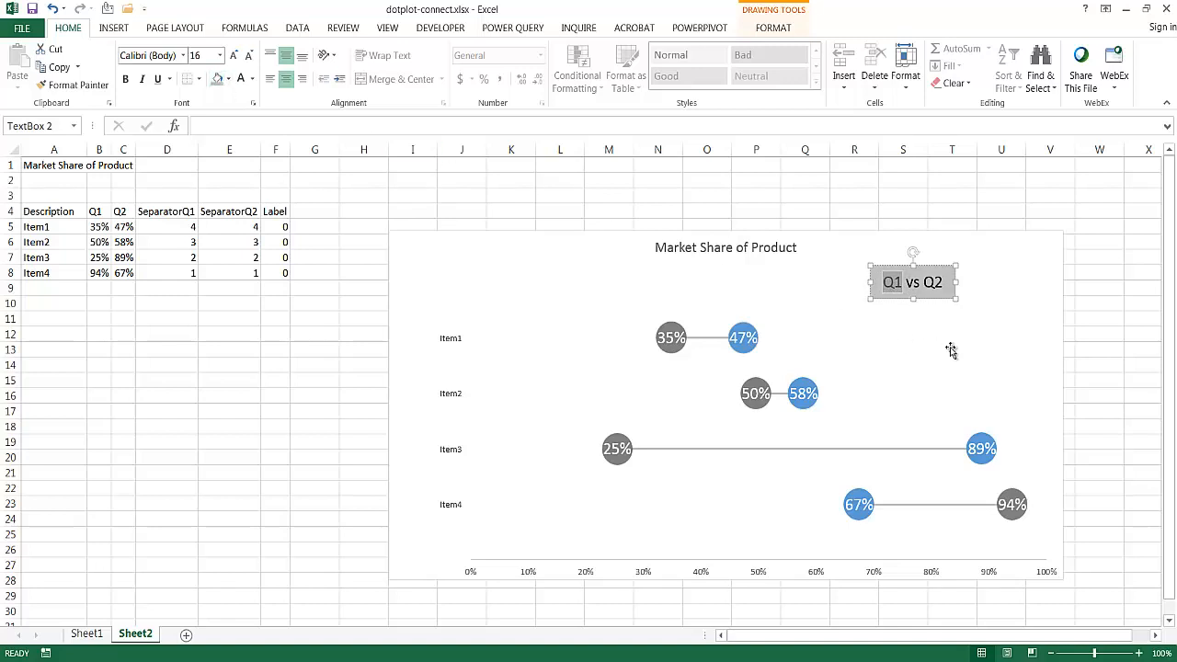
{"action": "left_click", "coordinate": [919, 266]}
{"action": "key", "text": "ctrl+z"}
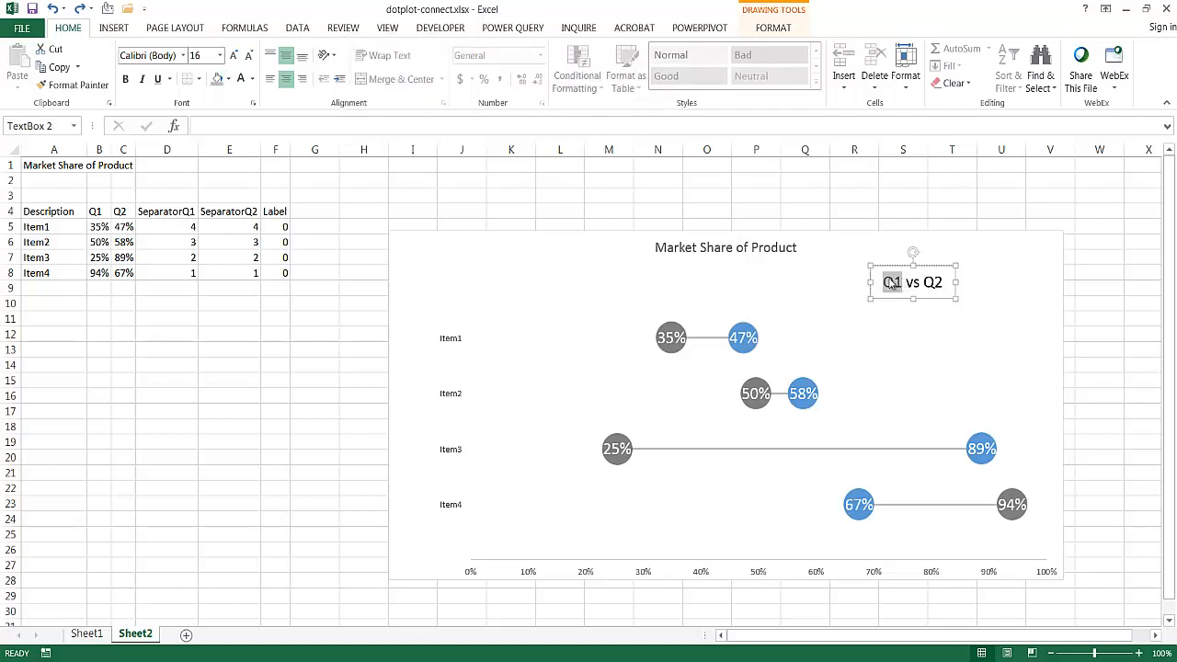
- Color the "Q1" text in the text box dark grey to match the Q1 dots
{"action": "left_click", "coordinate": [254, 81]}
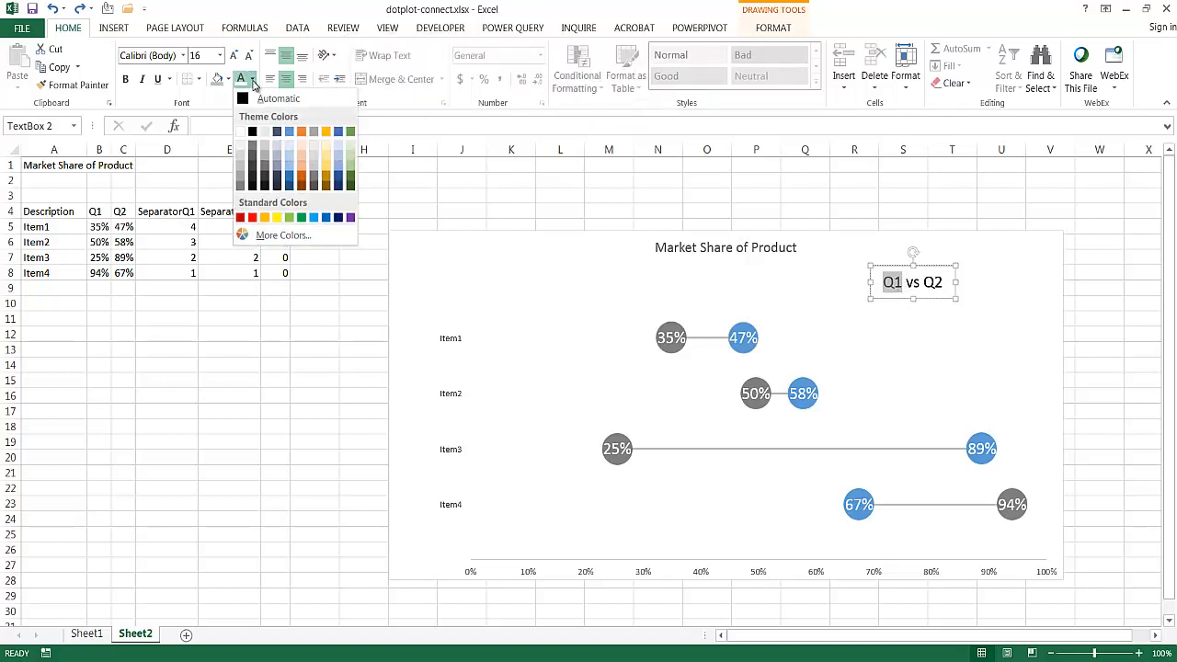
{"action": "left_click", "coordinate": [239, 188]}
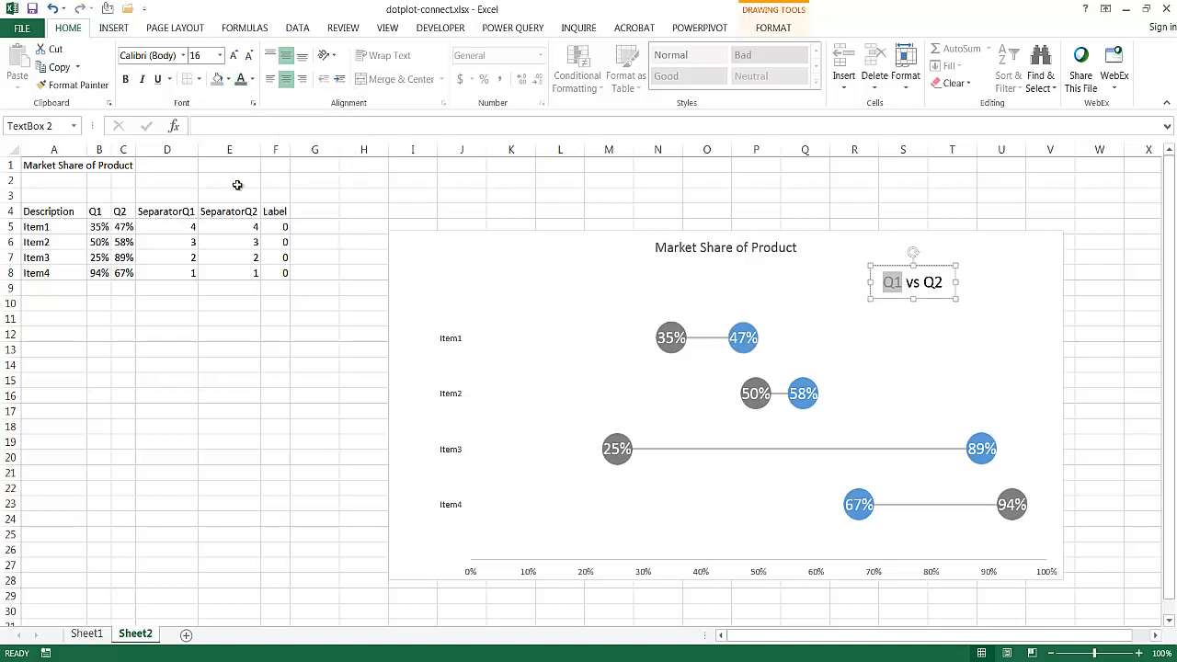
- Color the "Q2" text in the text box blue to match the Q2 dots
{"action": "left_click", "coordinate": [935, 285]}
{"action": "double_click", "coordinate": [931, 282]}
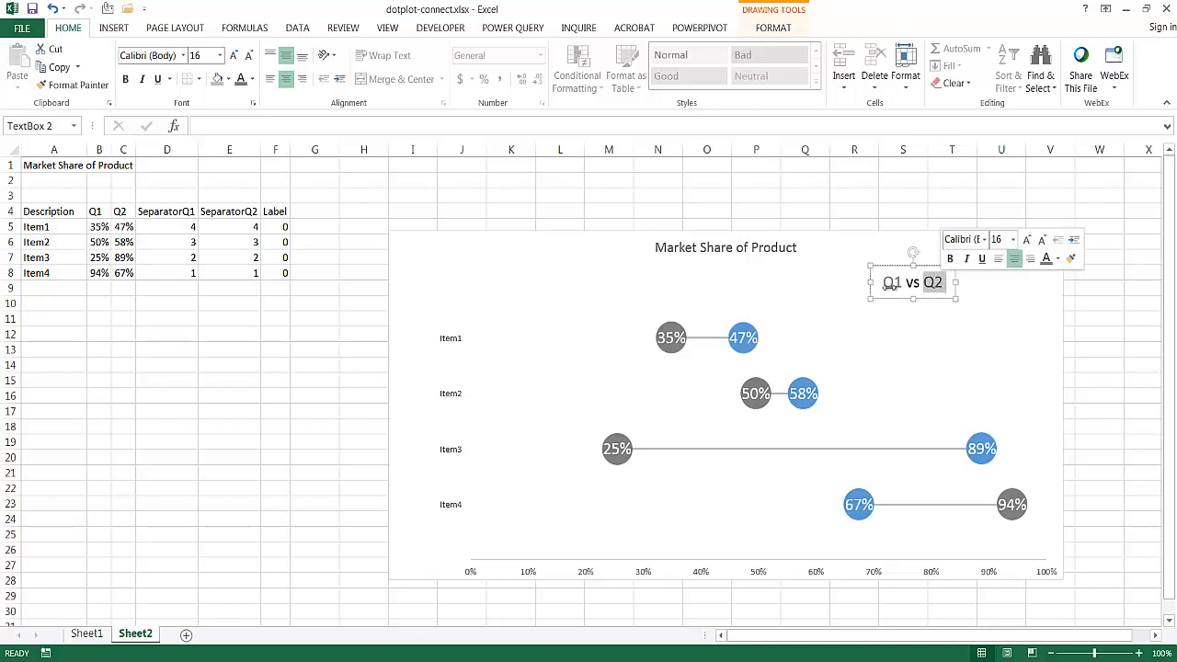
{"action": "left_click", "coordinate": [252, 79]}
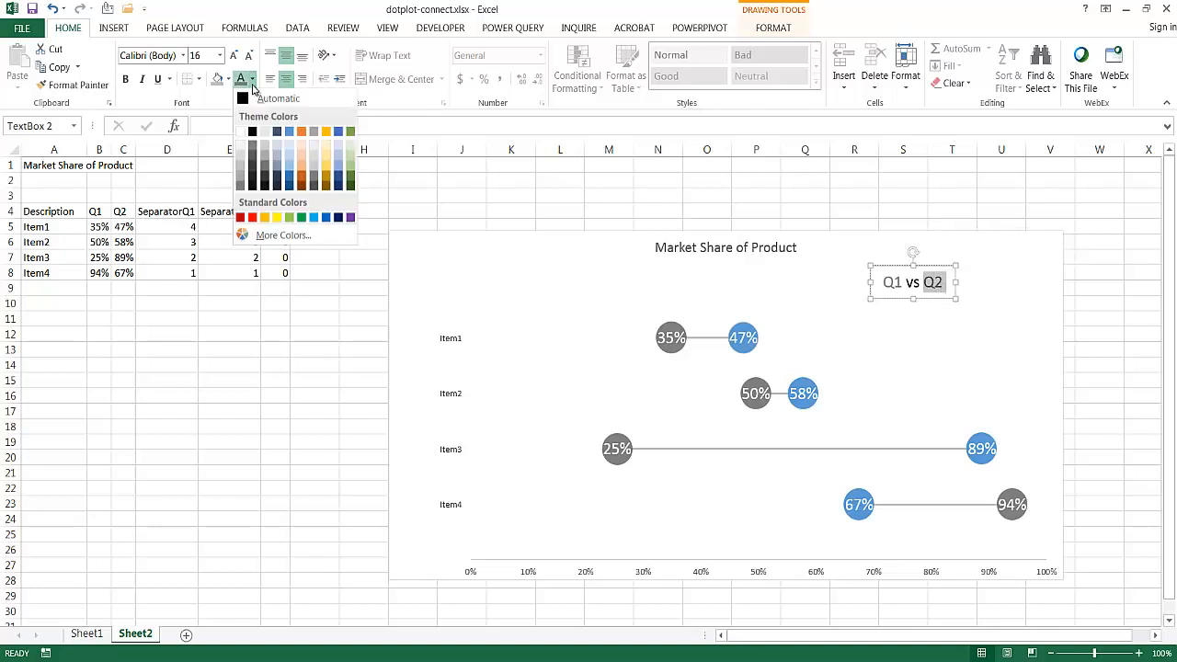
{"action": "left_click", "coordinate": [290, 131]}
{"action": "left_click", "coordinate": [936, 331]}
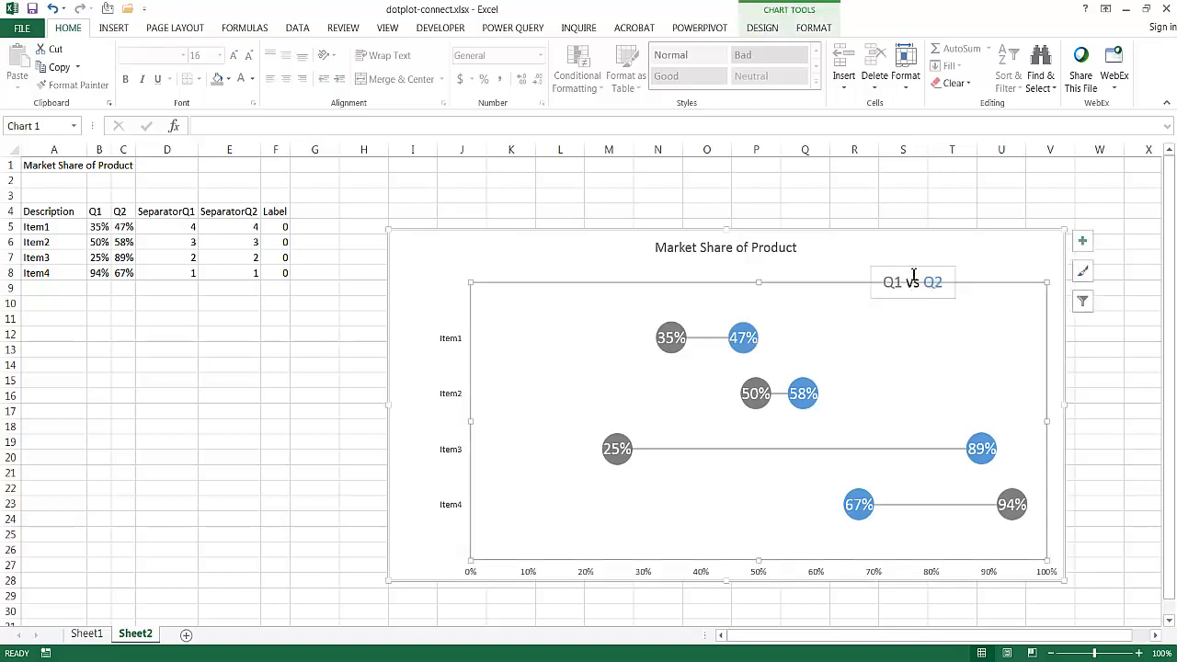
- Replace the word "vs" between "Q1" and "Q2" in the text box with a slash
{"action": "left_click", "coordinate": [912, 273]}
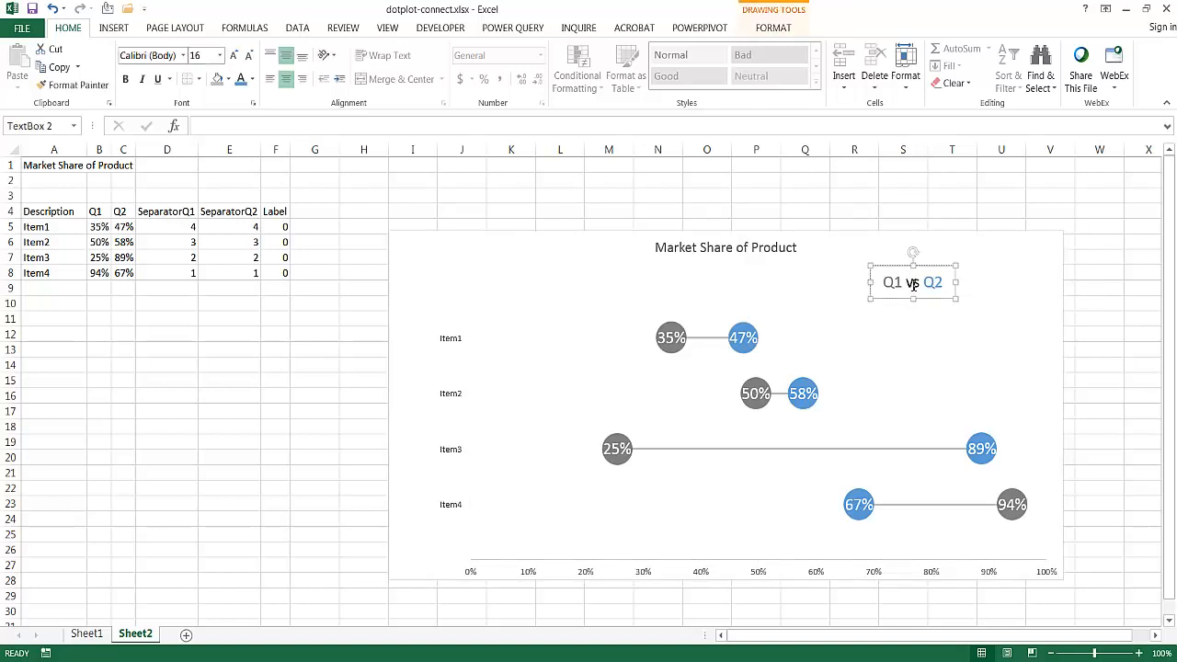
{"action": "double_click", "coordinate": [913, 284]}
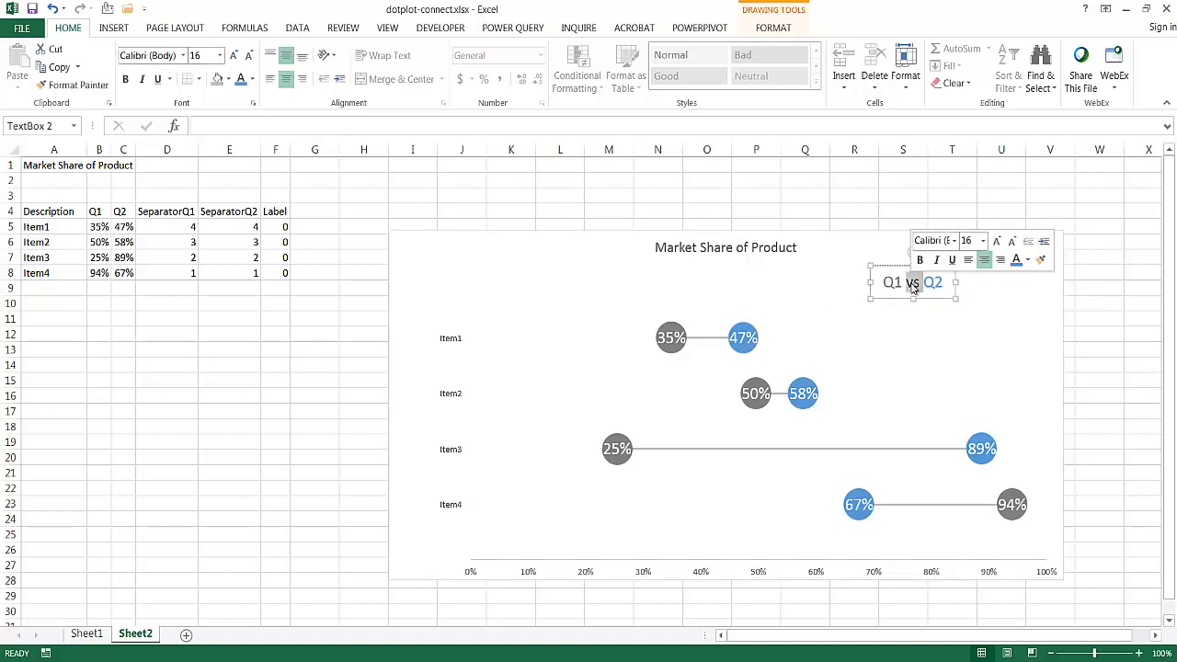
{"action": "left_click", "coordinate": [847, 259]}
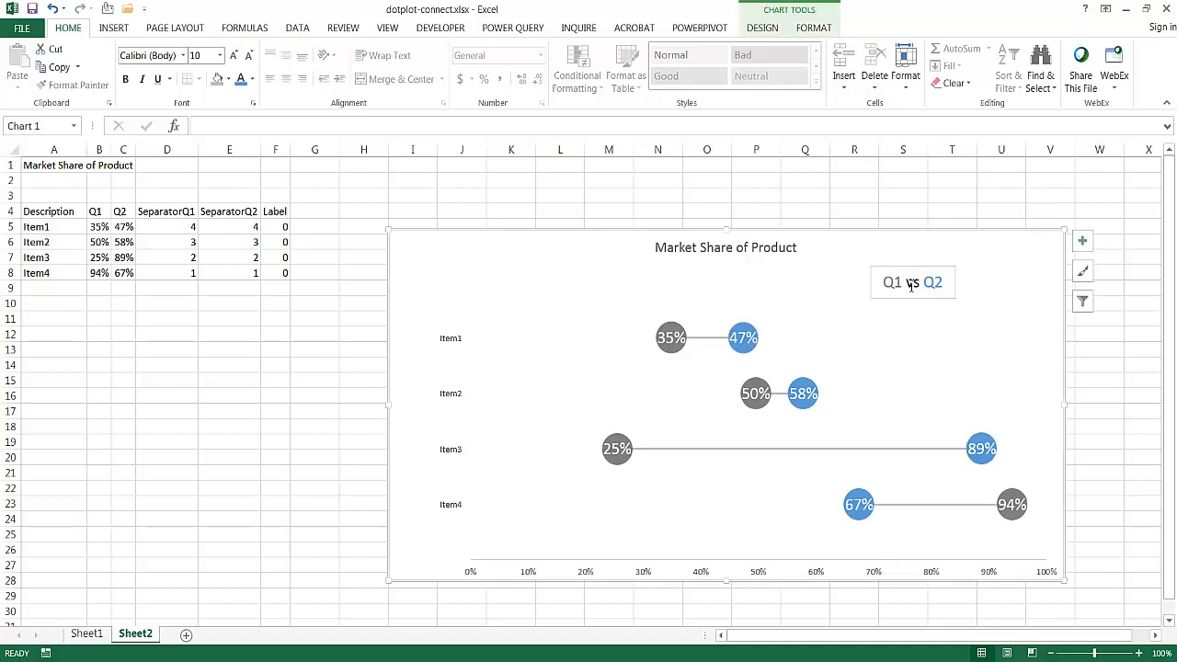
{"action": "double_click", "coordinate": [911, 285]}
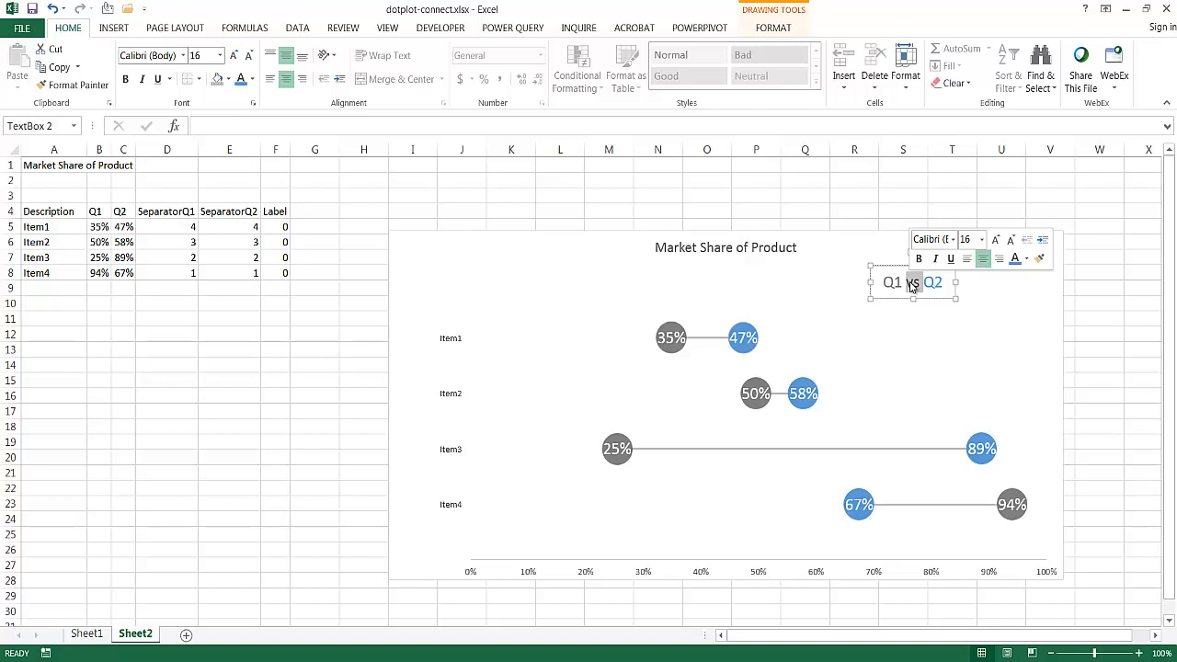
{"action": "key", "text": "Delete"}
{"action": "left_click", "coordinate": [931, 338]}
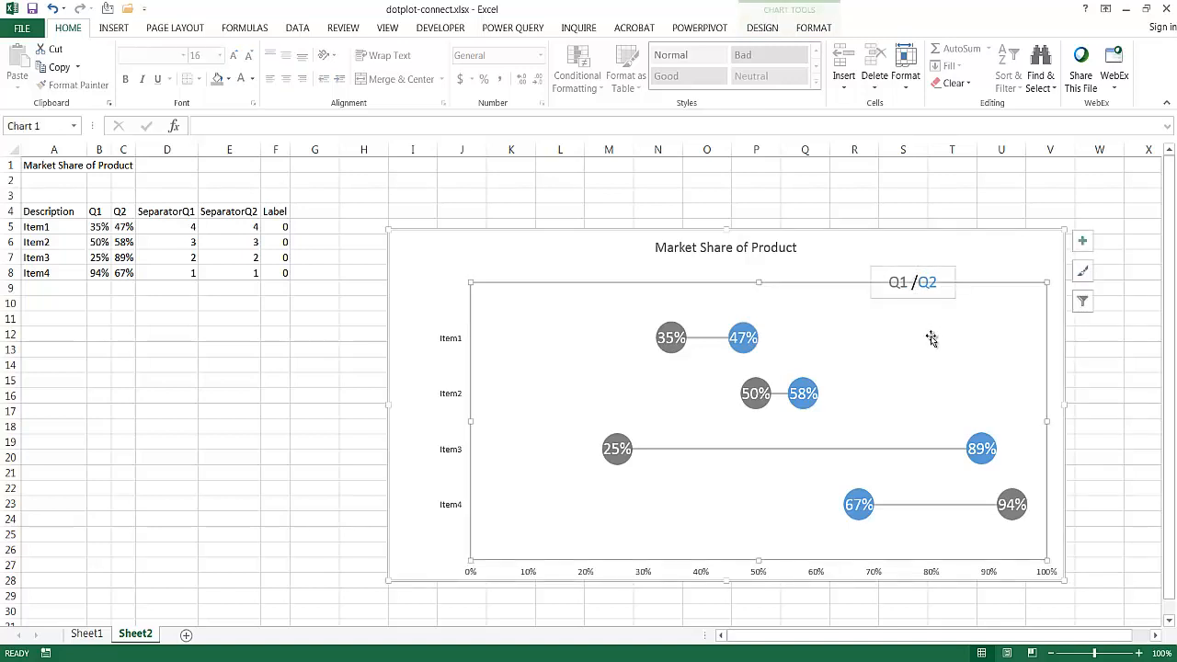
{"action": "left_click", "coordinate": [1011, 195]}
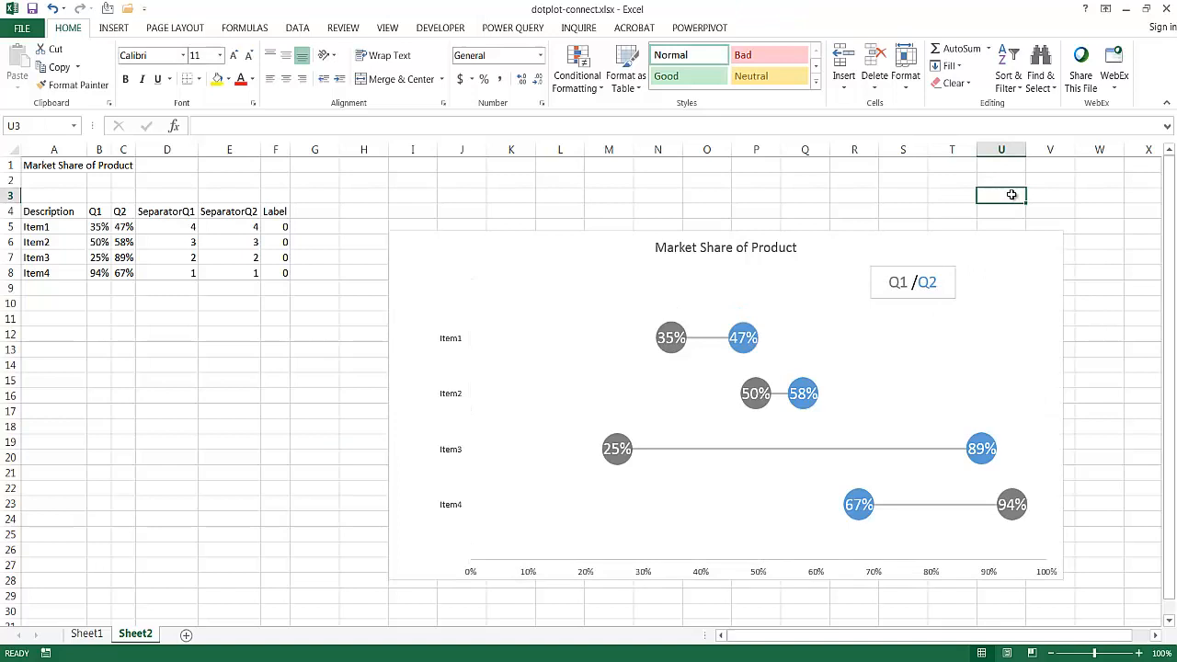
- Remove the outline from the "Q1 /Q2" text box
{"action": "left_click", "coordinate": [929, 268]}
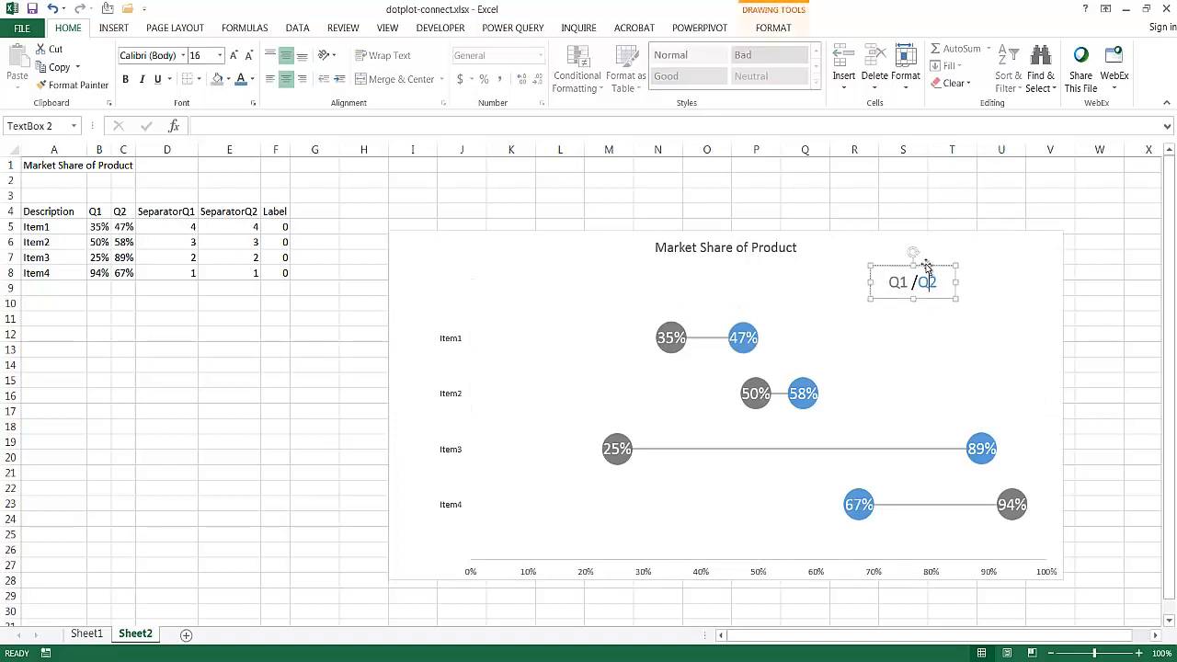
{"action": "left_click", "coordinate": [774, 28]}
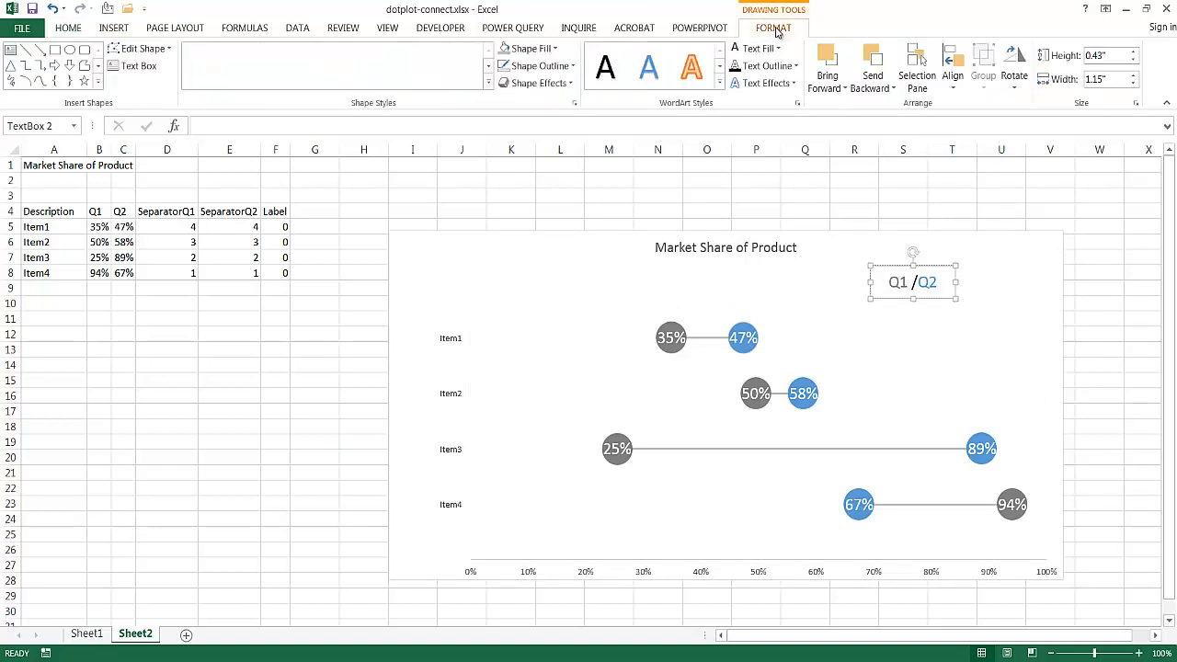
{"action": "left_click", "coordinate": [539, 66]}
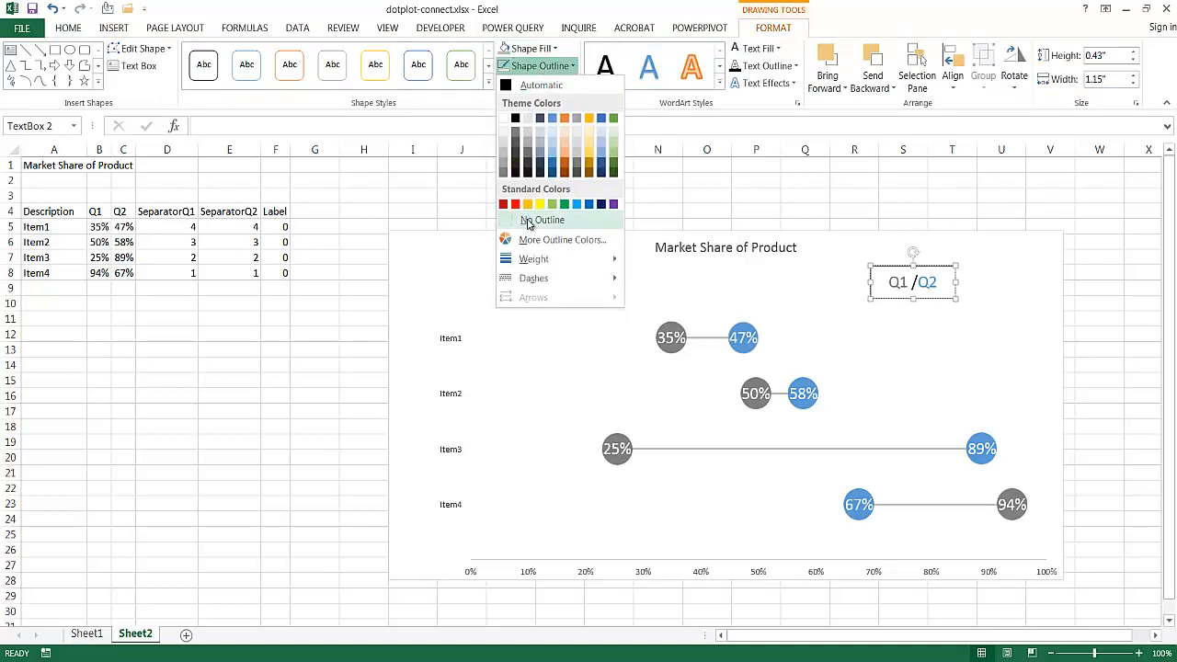
{"action": "left_click", "coordinate": [533, 219]}
{"action": "left_click", "coordinate": [1071, 298]}
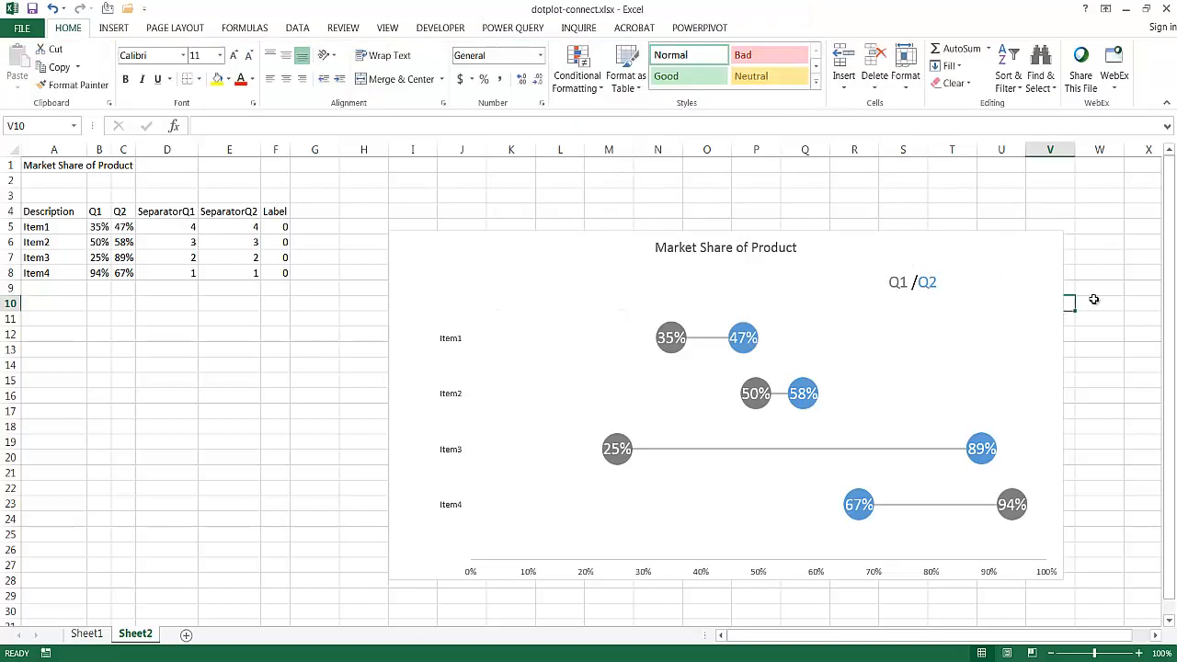
- Move the "Q1 /Q2" text box to sit centered directly beneath the chart title
{"action": "left_click", "coordinate": [916, 278]}
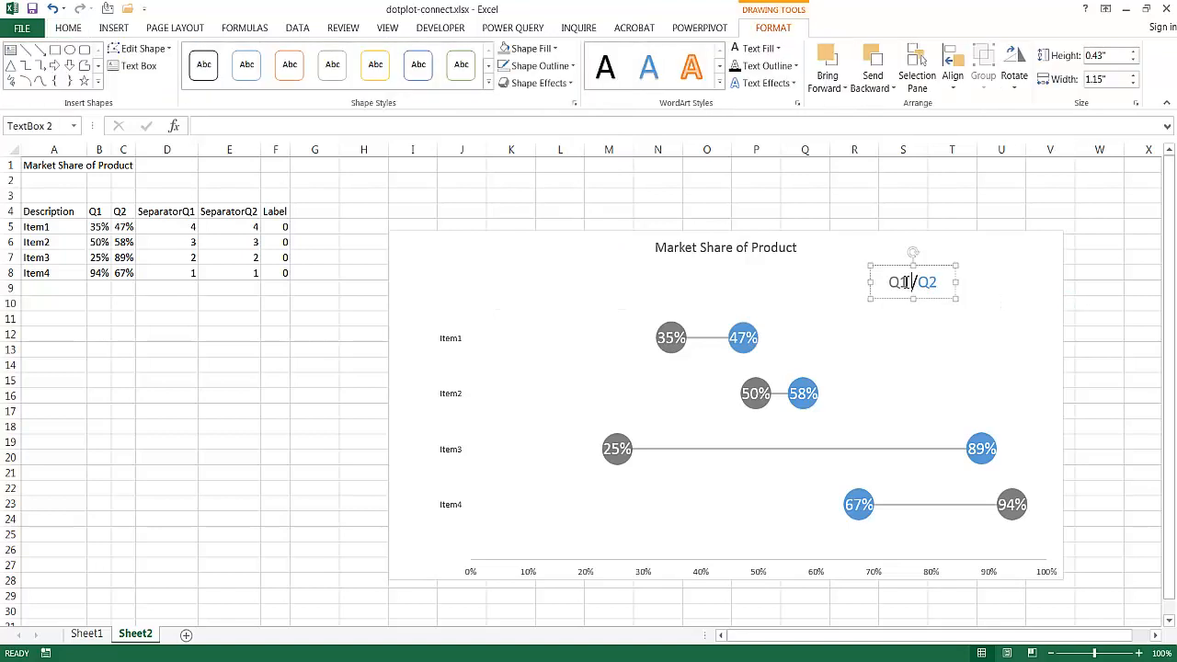
{"action": "left_click_drag", "start_coordinate": [896, 266], "coordinate": [707, 259]}
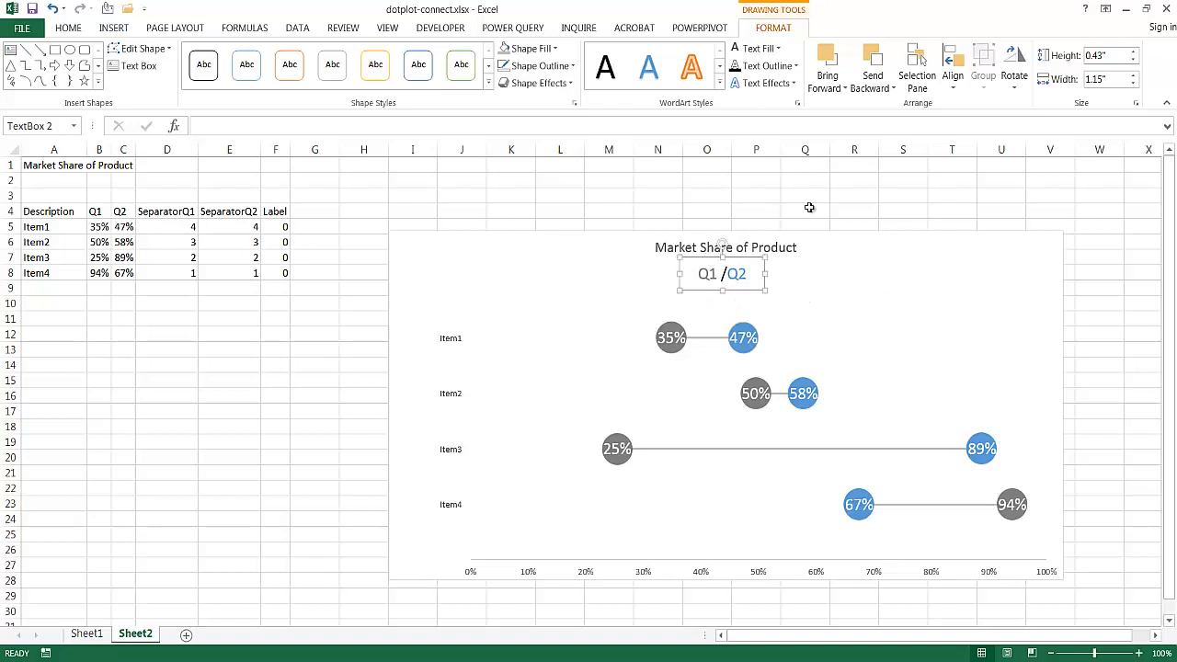
{"action": "left_click", "coordinate": [835, 198]}
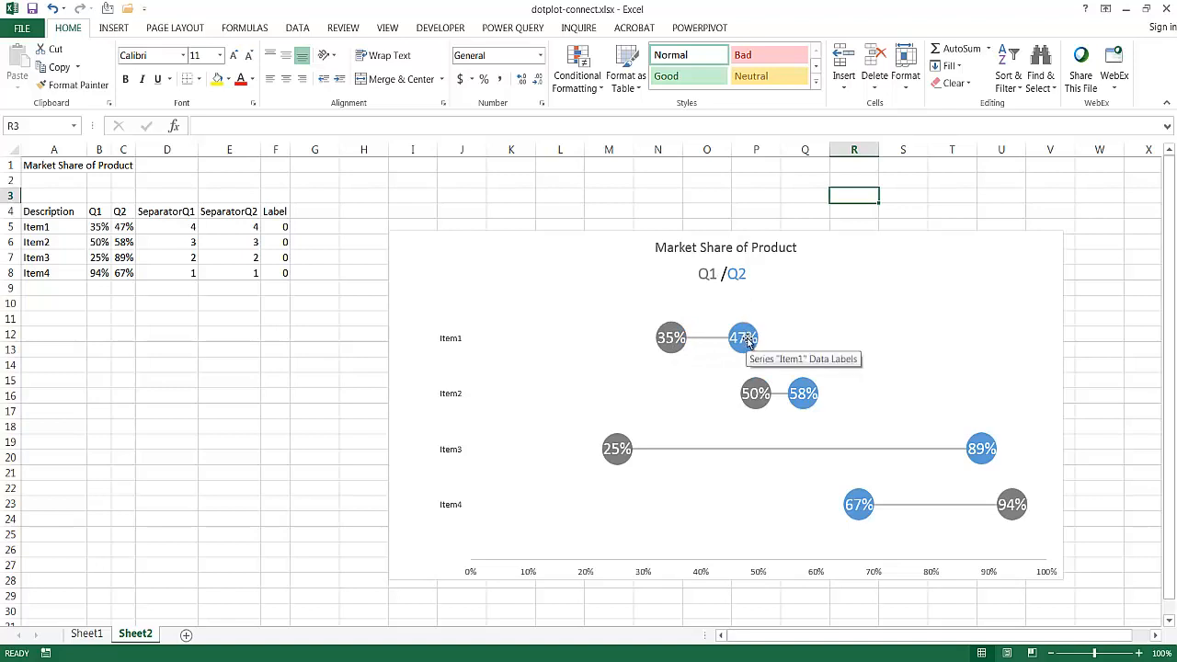
{"action": "left_click", "coordinate": [1121, 354]}
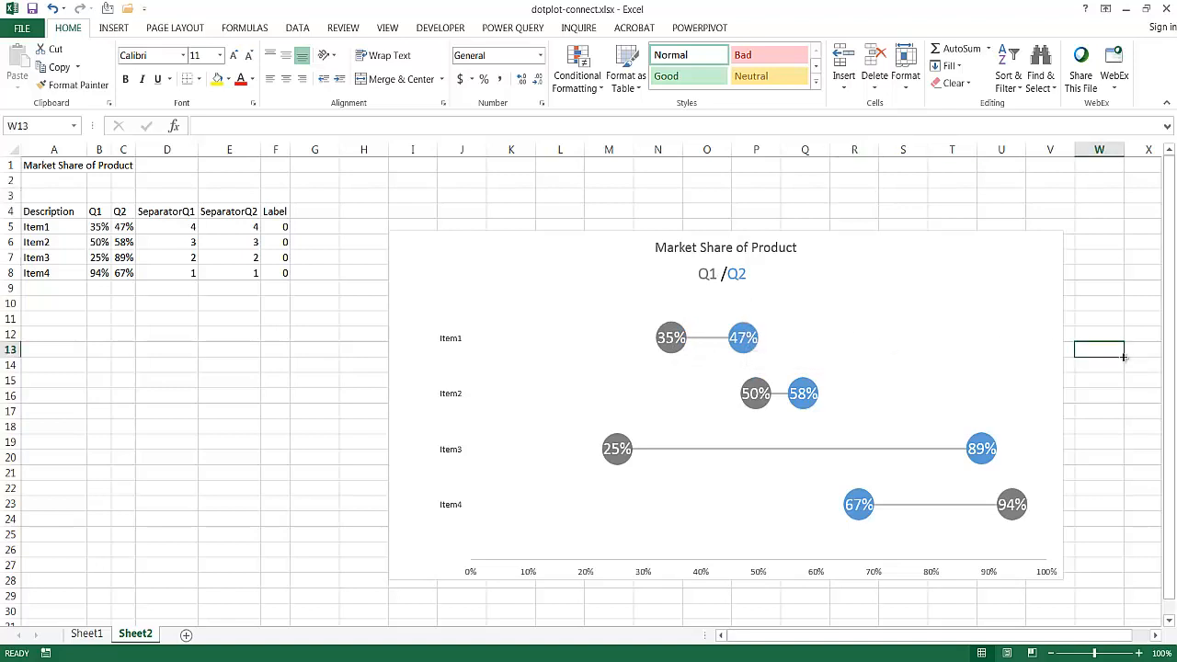
{"action": "left_click_drag", "start_coordinate": [1123, 356], "coordinate": [854, 380]}
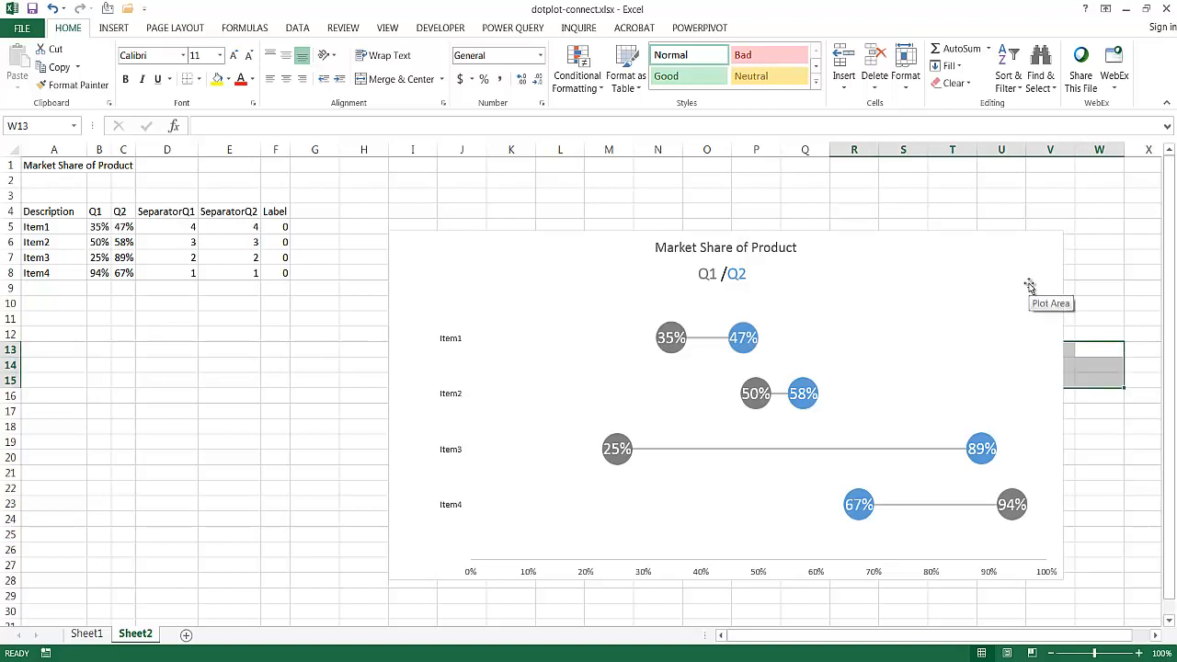